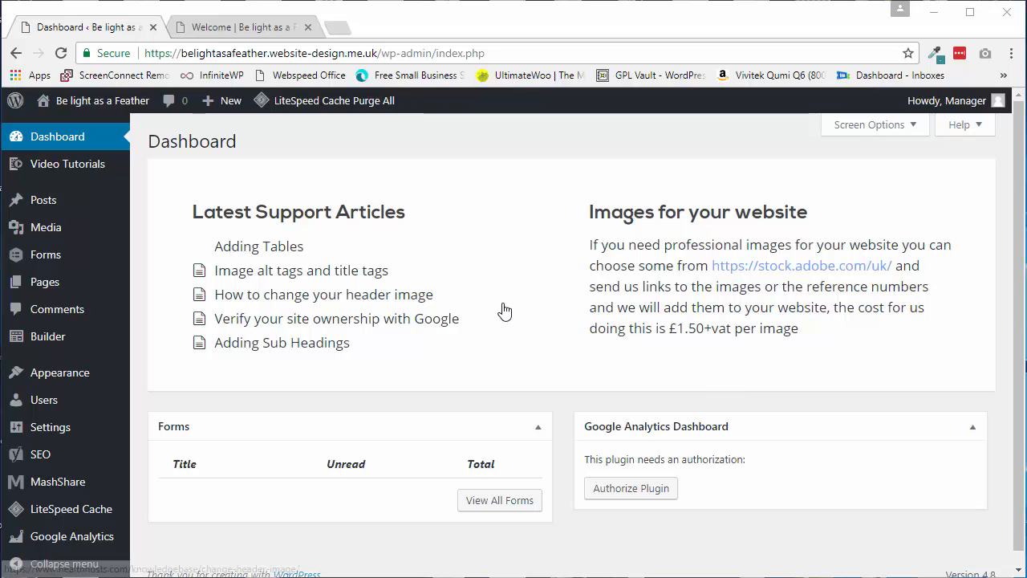
Step: View the live website's home page, then return to the WordPress admin and look over the dashboard
left_click(261, 32)
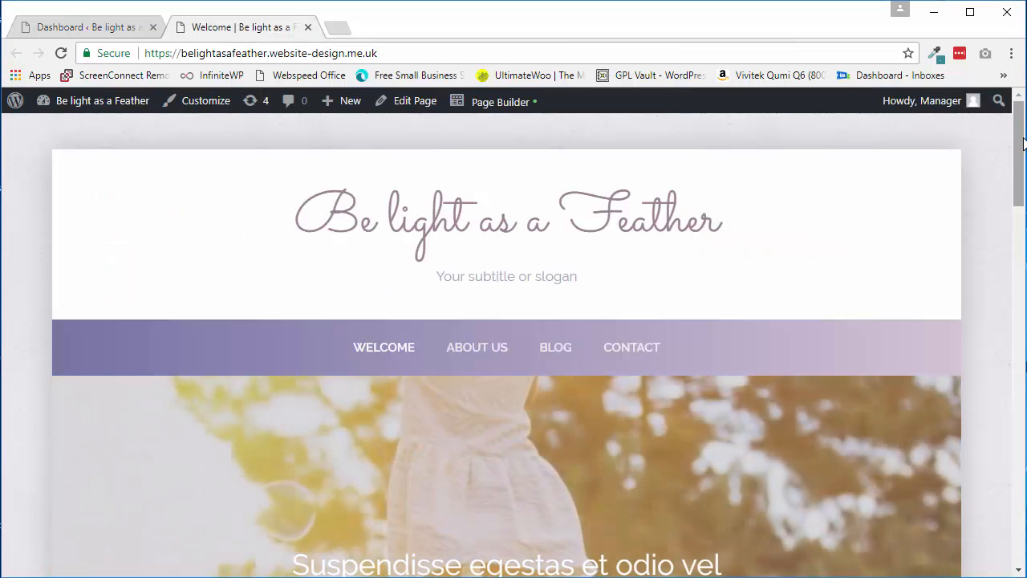
mouse_move(1014, 164)
left_mouse_down()
mouse_move(1021, 504)
mouse_move(1021, 148)
left_mouse_up()
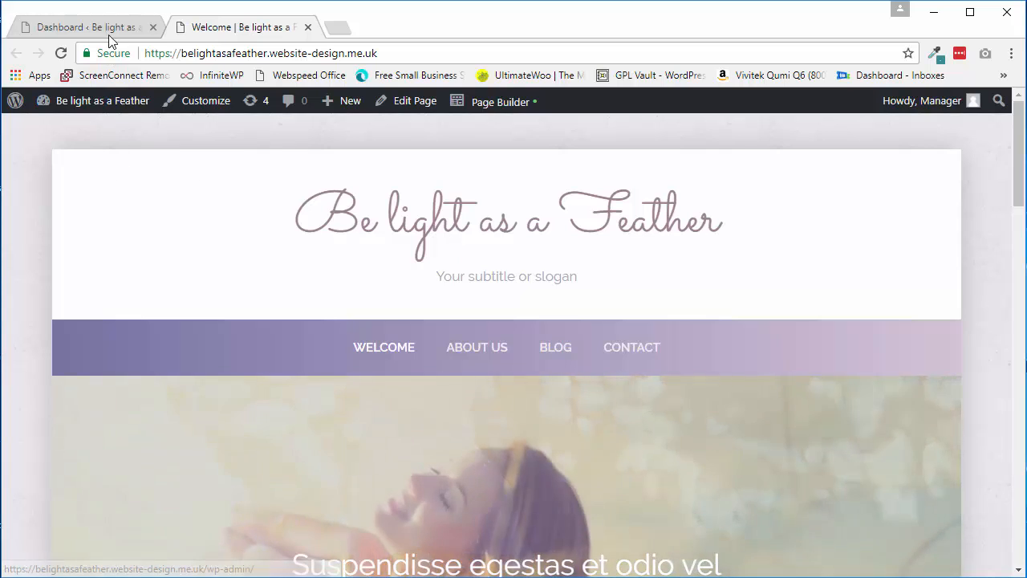
left_click(88, 27)
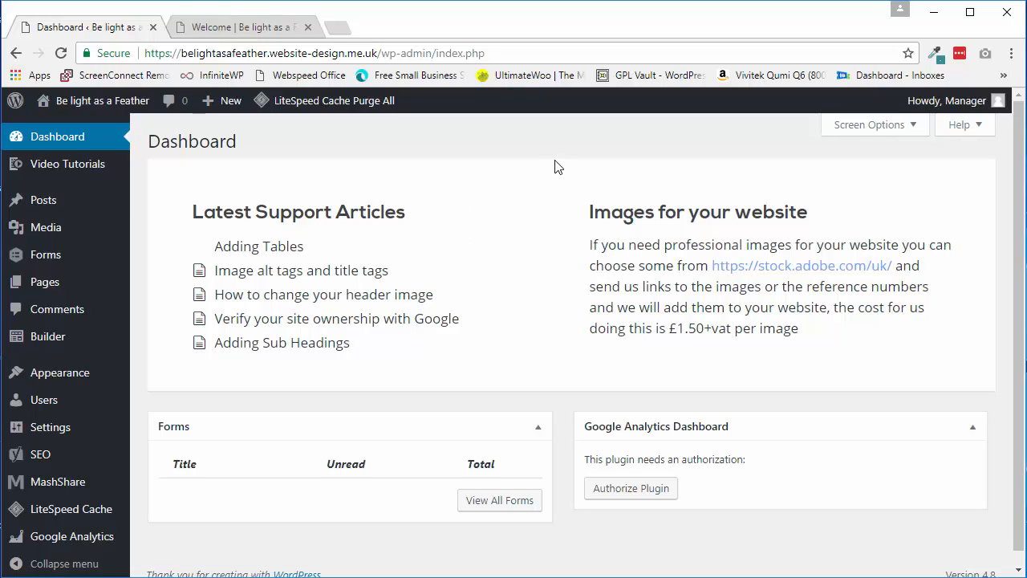
scroll(897, 363, "down", 1)
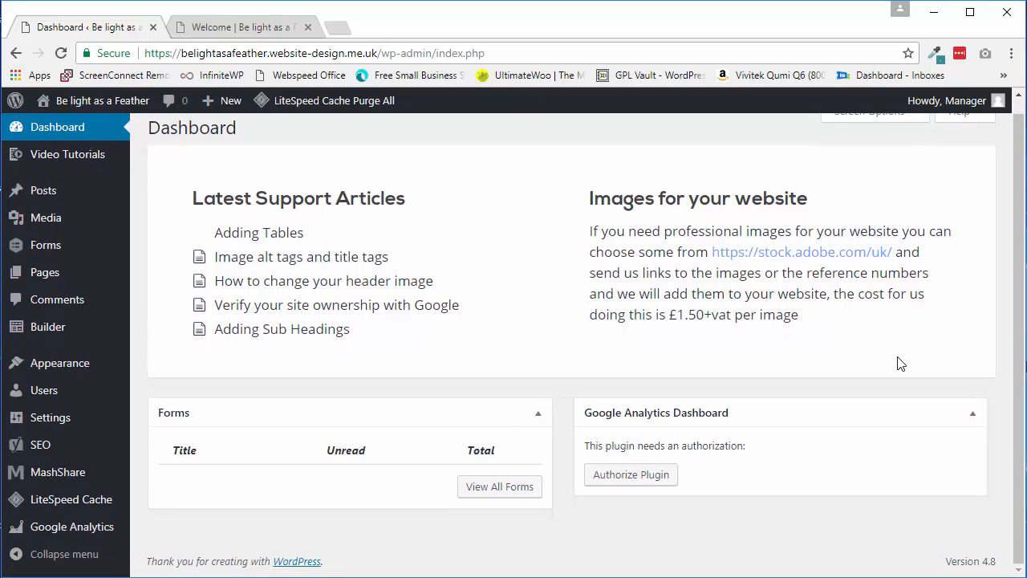
scroll(901, 363, "up", 1)
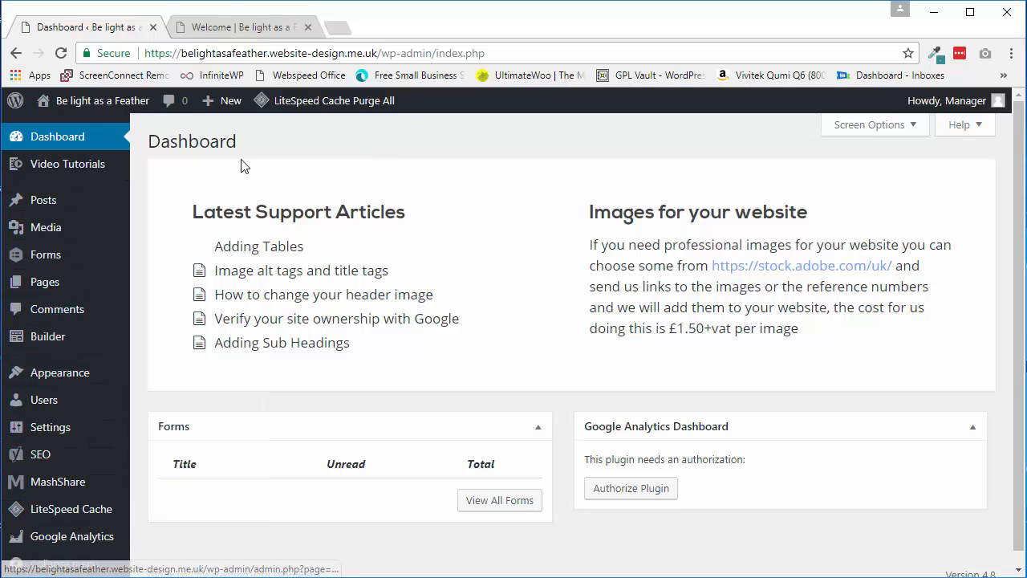
Step: Open the Video Tutorials library and browse its sections from Editor through Page Builder
left_click(78, 168)
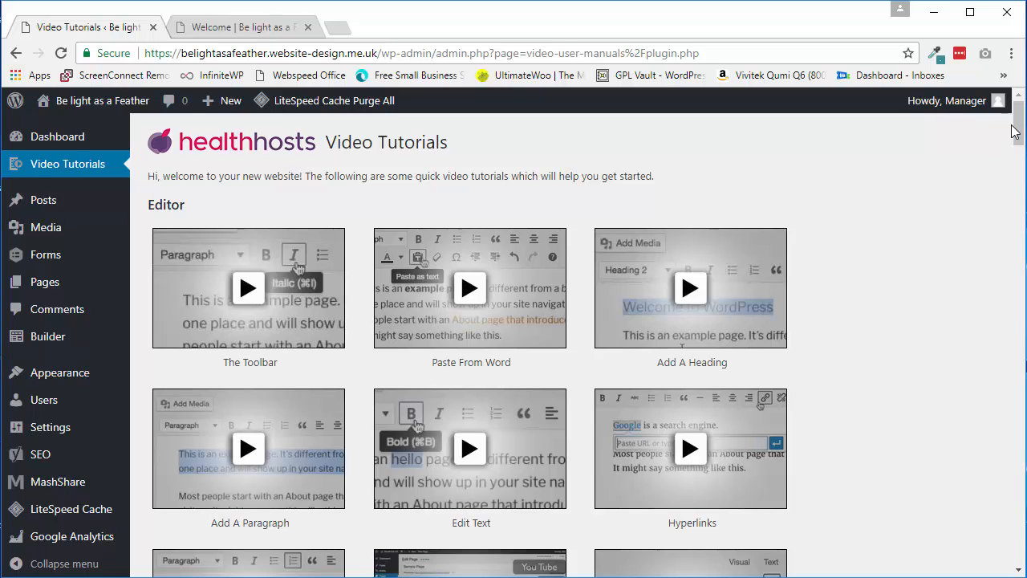
left_click_drag(1019, 130, 1007, 250)
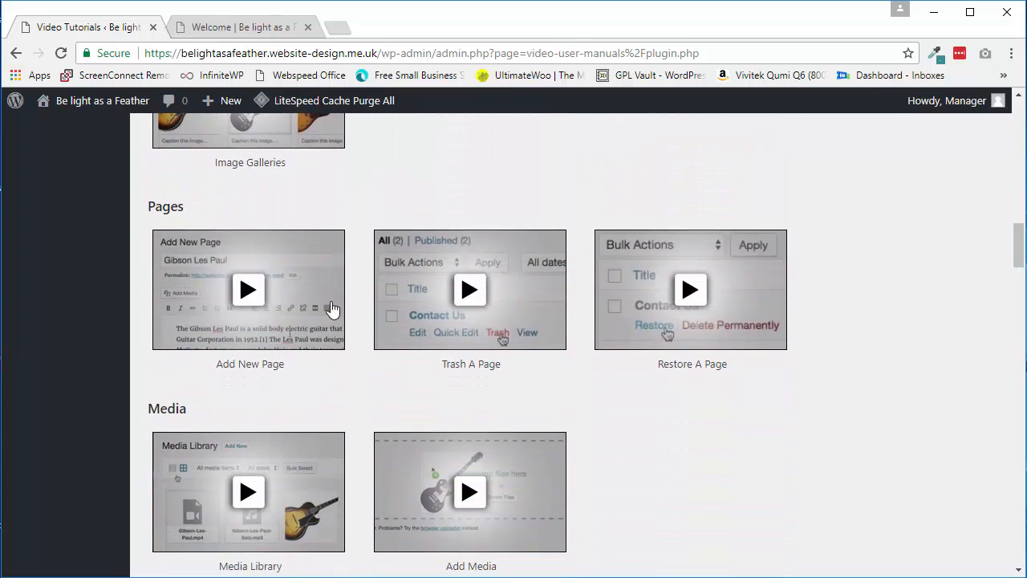
scroll(699, 412, "down", 1)
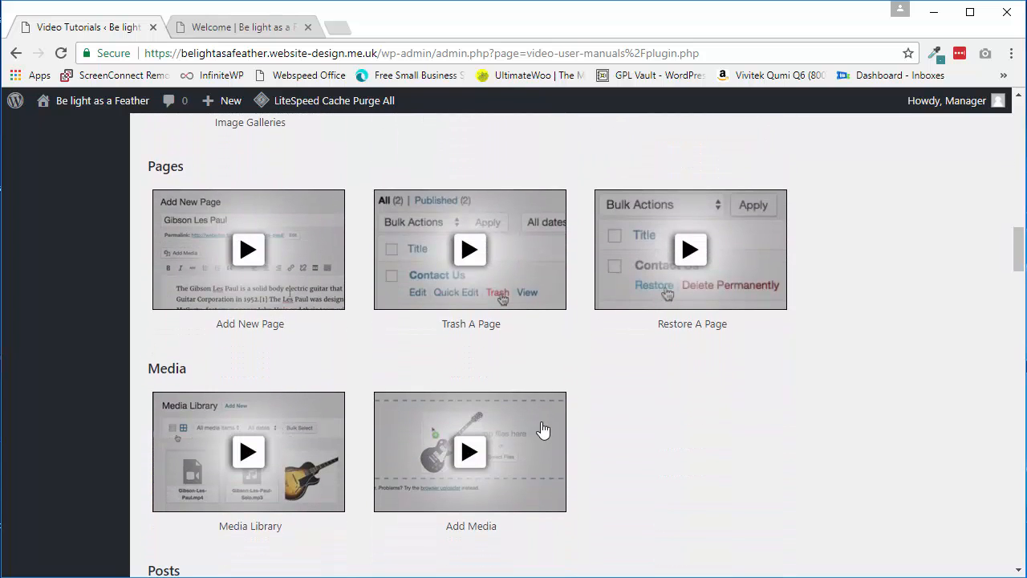
scroll(542, 431, "down", 3)
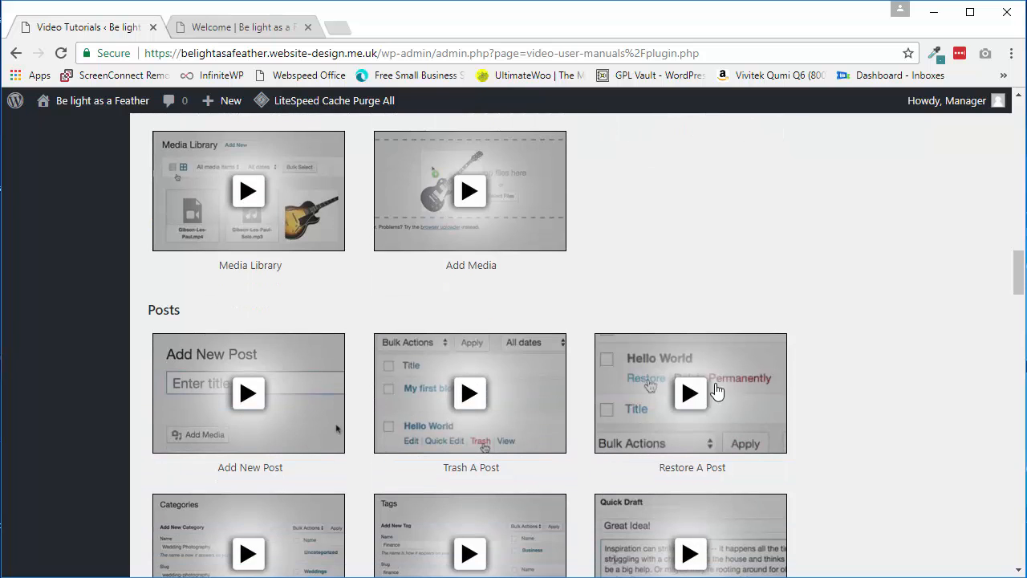
scroll(717, 391, "down", 10)
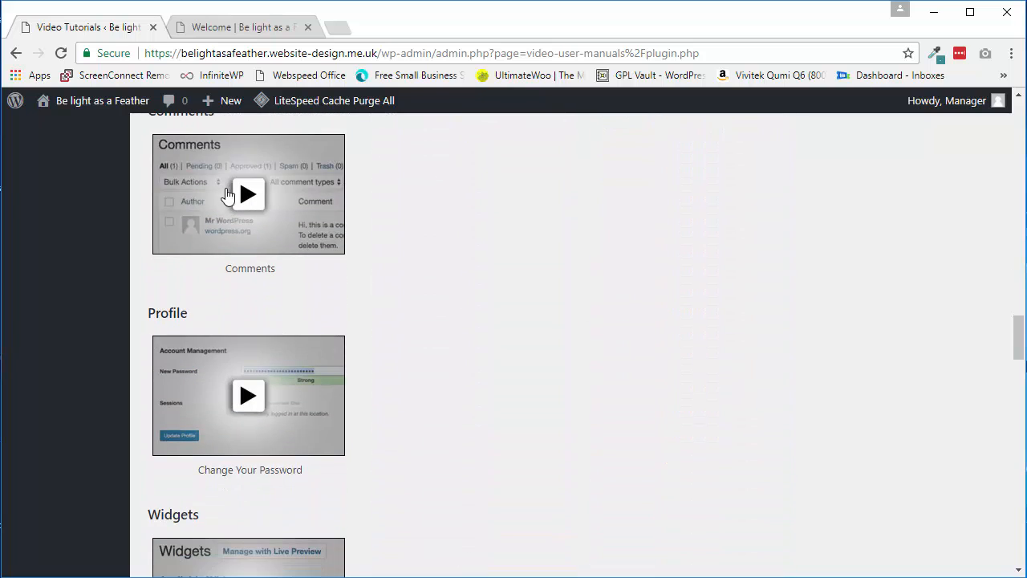
scroll(386, 403, "down", 6)
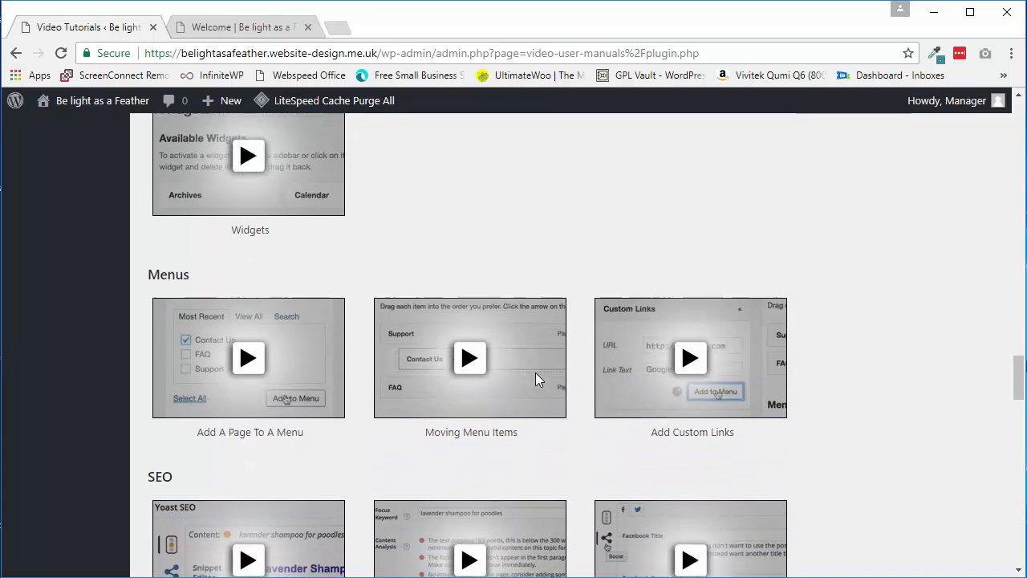
scroll(674, 309, "down", 3)
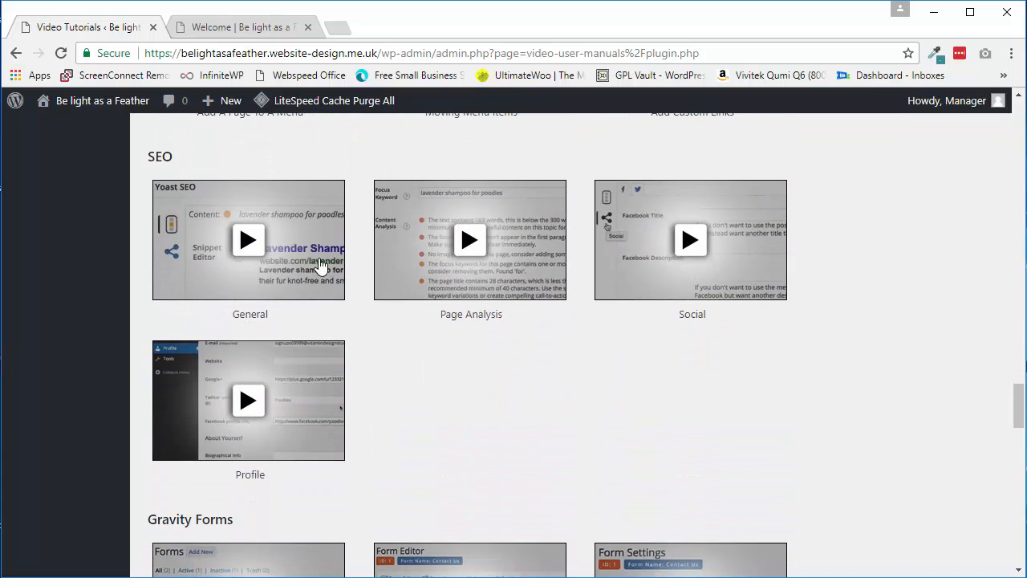
scroll(771, 313, "down", 4)
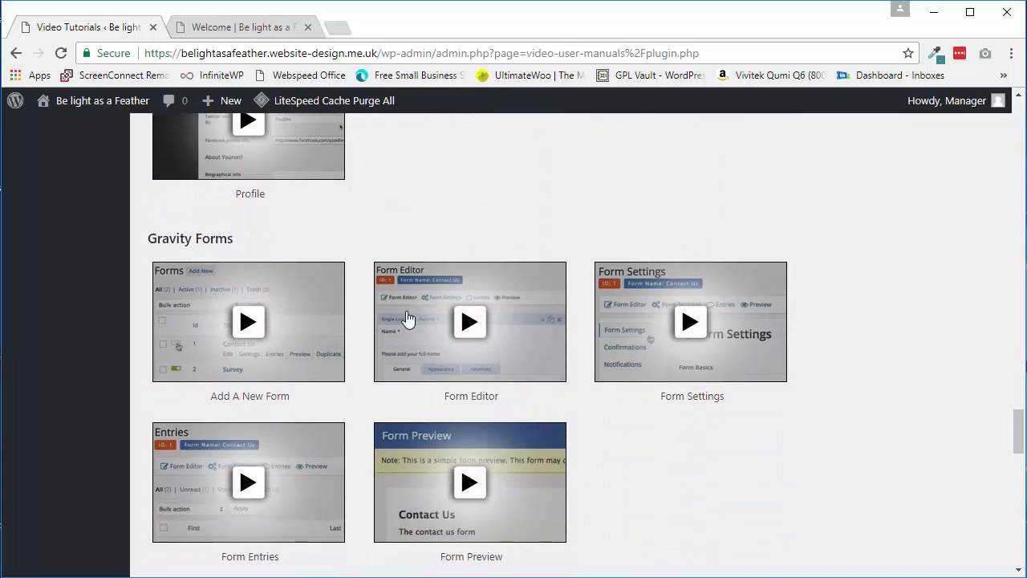
scroll(730, 376, "down", 4)
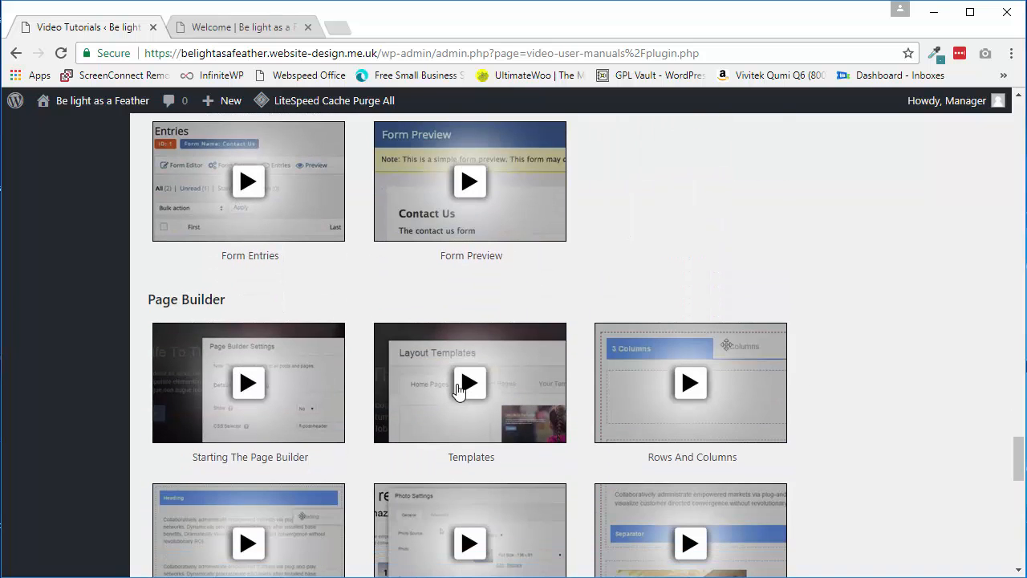
scroll(493, 390, "down", 5)
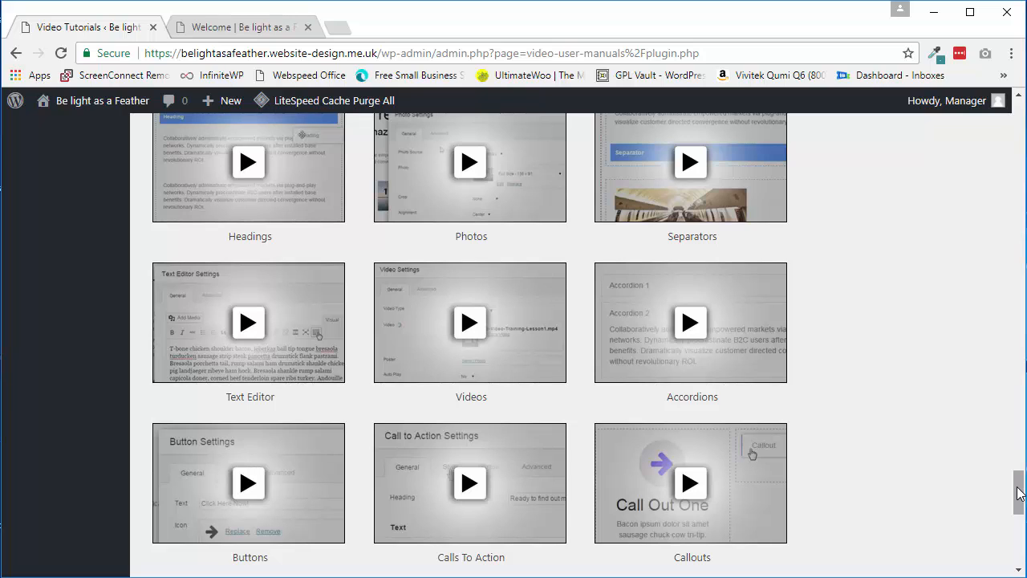
left_click_drag(1019, 491, 1016, 119)
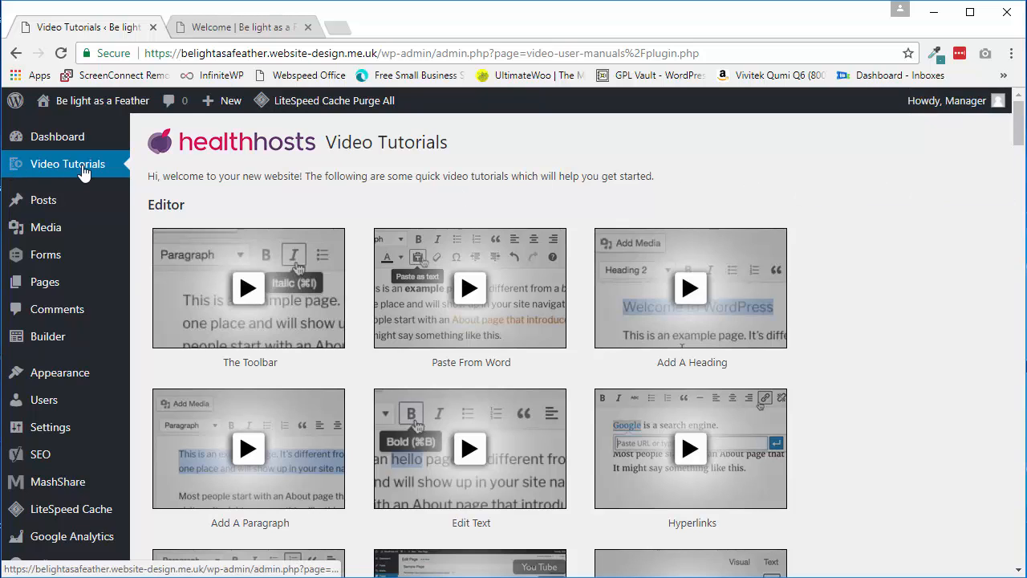
Step: Open "Sample Blog Post" for editing from the list of all posts and review its title, content, categories, tags and featured image
mouse_move(63, 209)
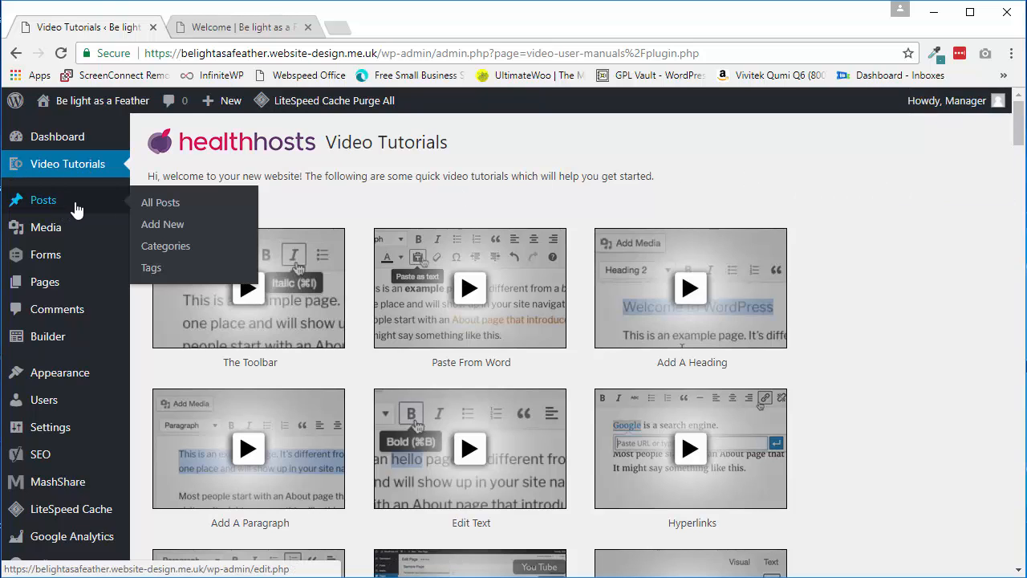
left_click(149, 205)
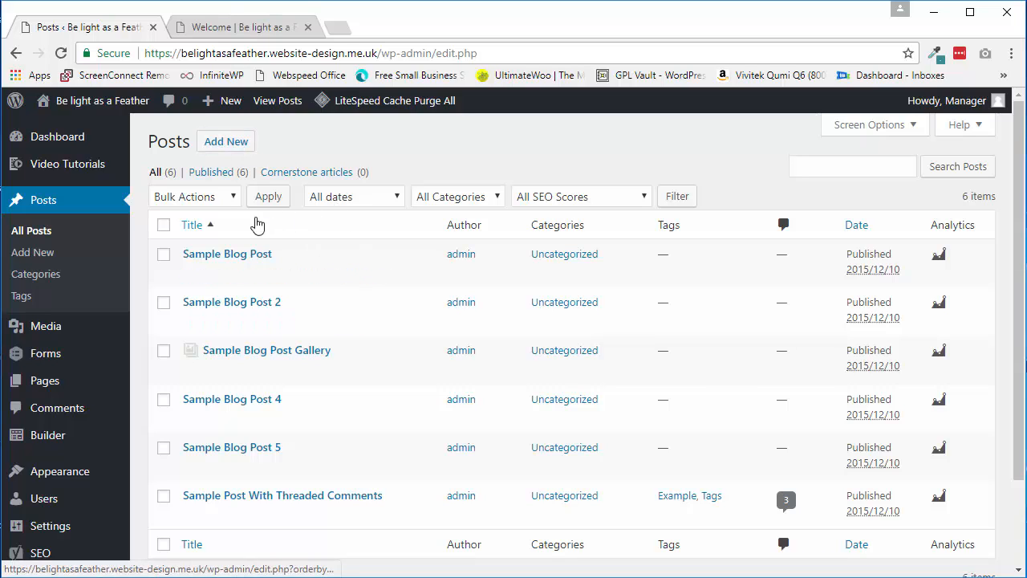
left_click(247, 255)
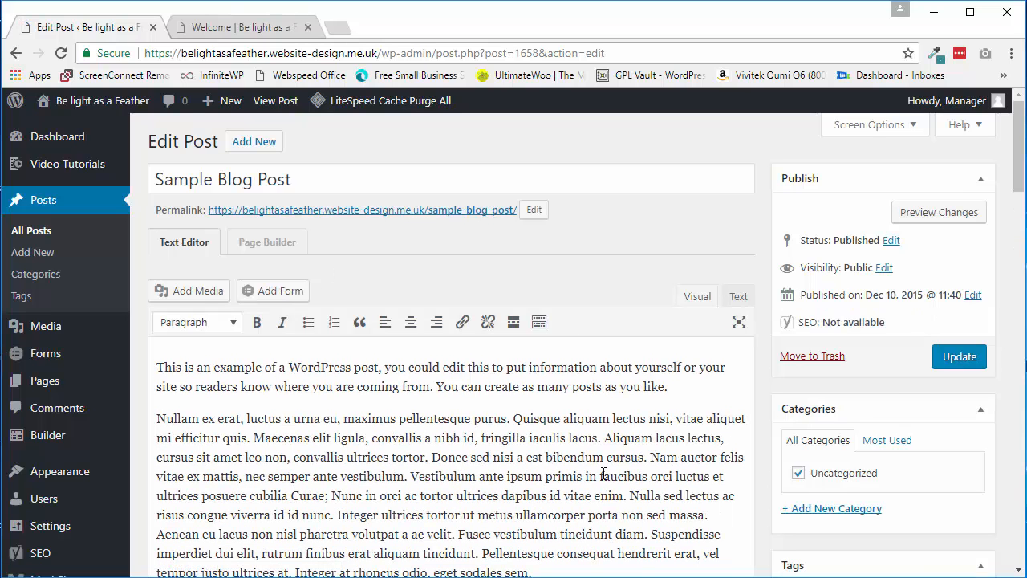
left_click(321, 182)
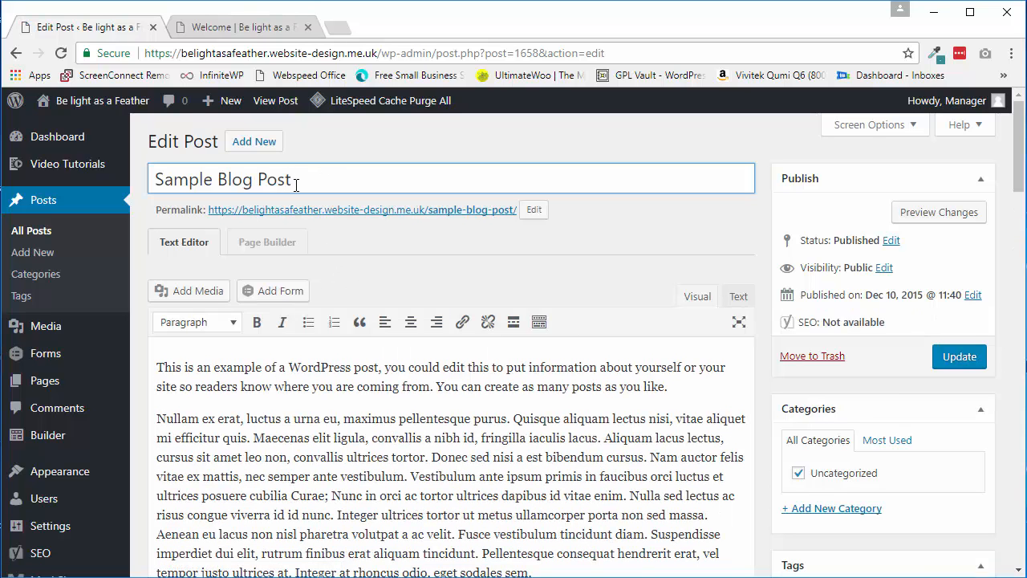
scroll(557, 345, "down", 3)
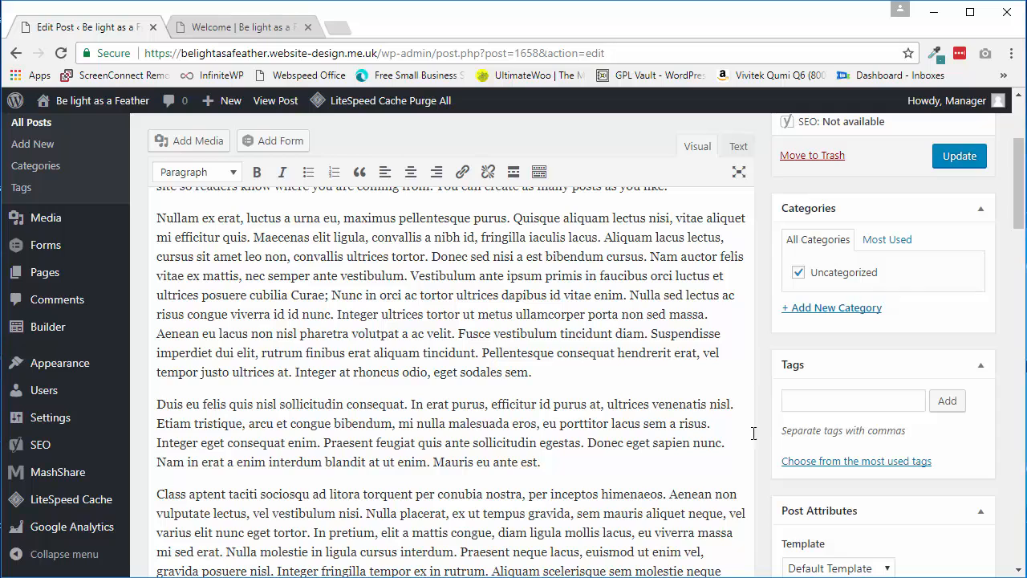
scroll(773, 438, "down", 4)
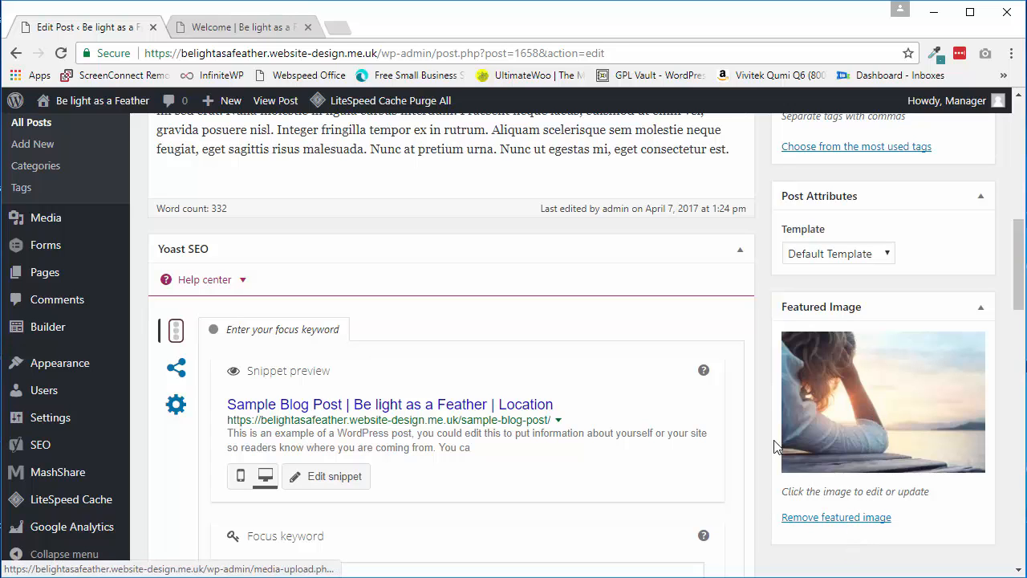
scroll(757, 393, "up", 10)
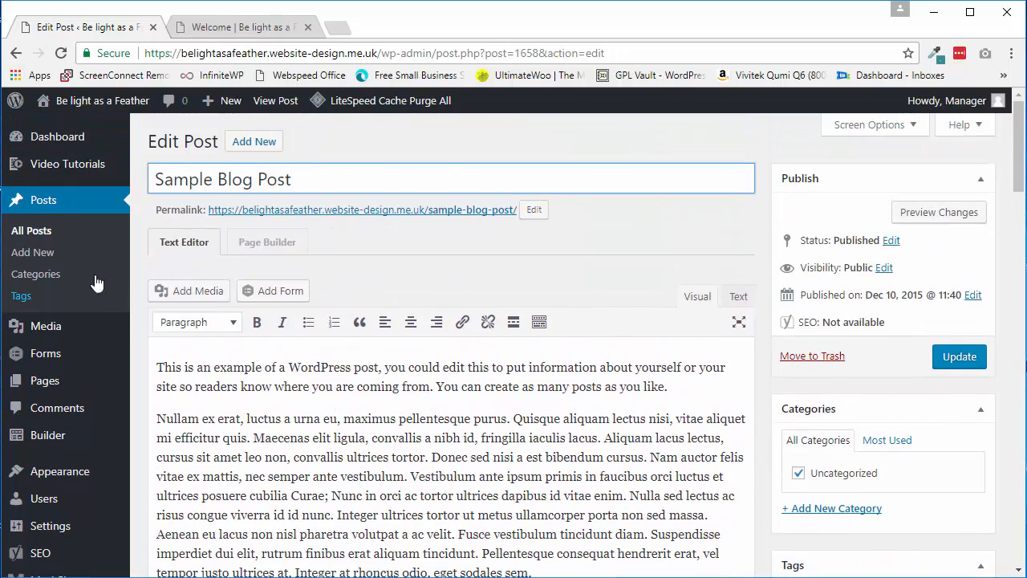
Step: Open the Media Library and show the upload area for adding new files
left_click(63, 329)
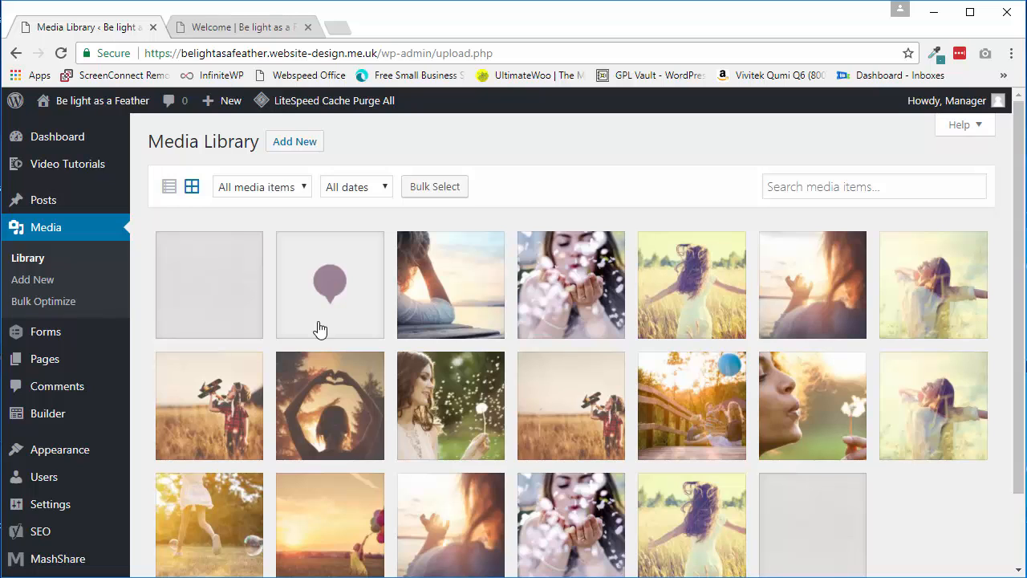
left_click(293, 146)
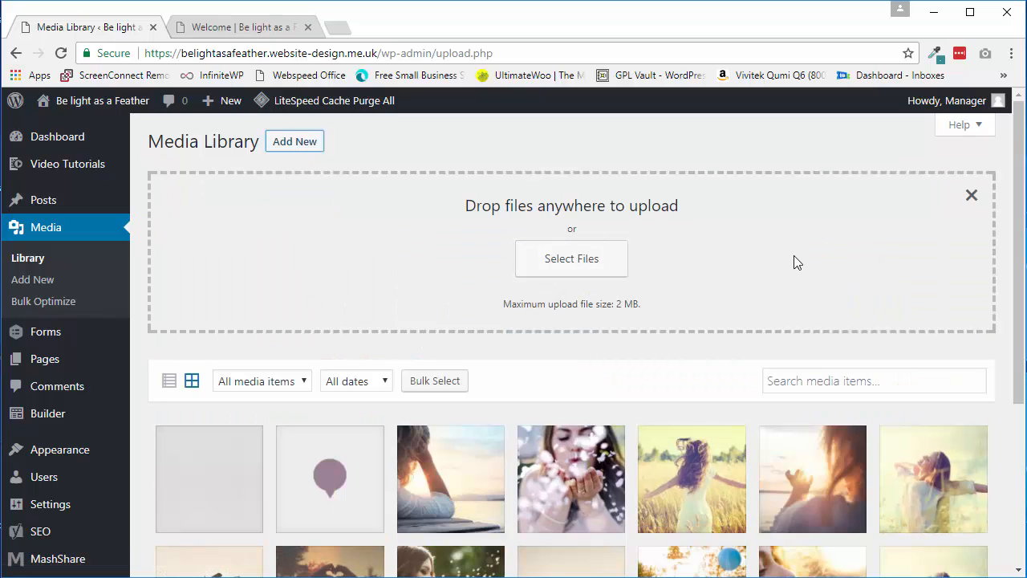
Step: Open the Forms list, then examine the contact form on the live website's Contact page
left_click(70, 341)
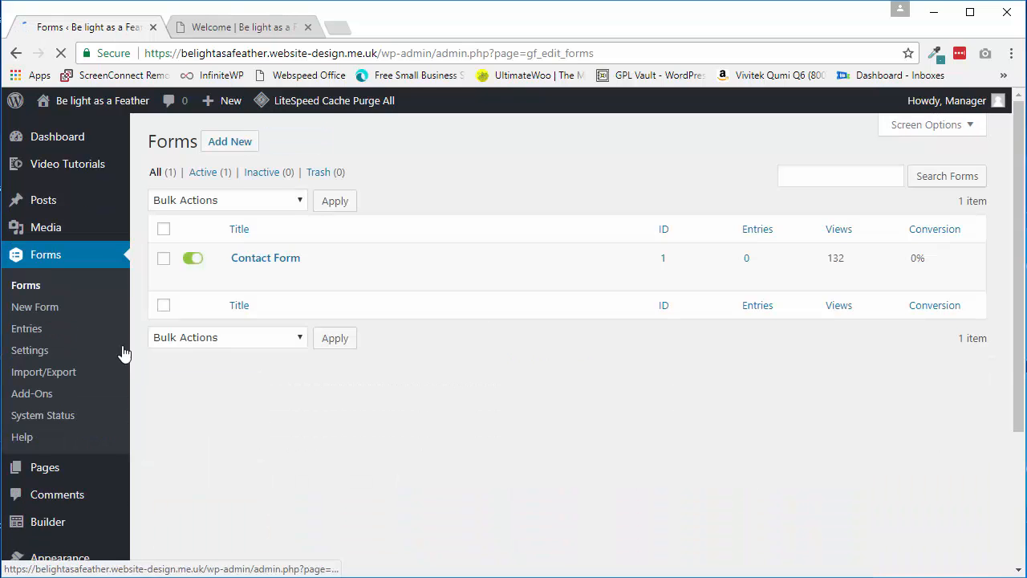
left_click(241, 27)
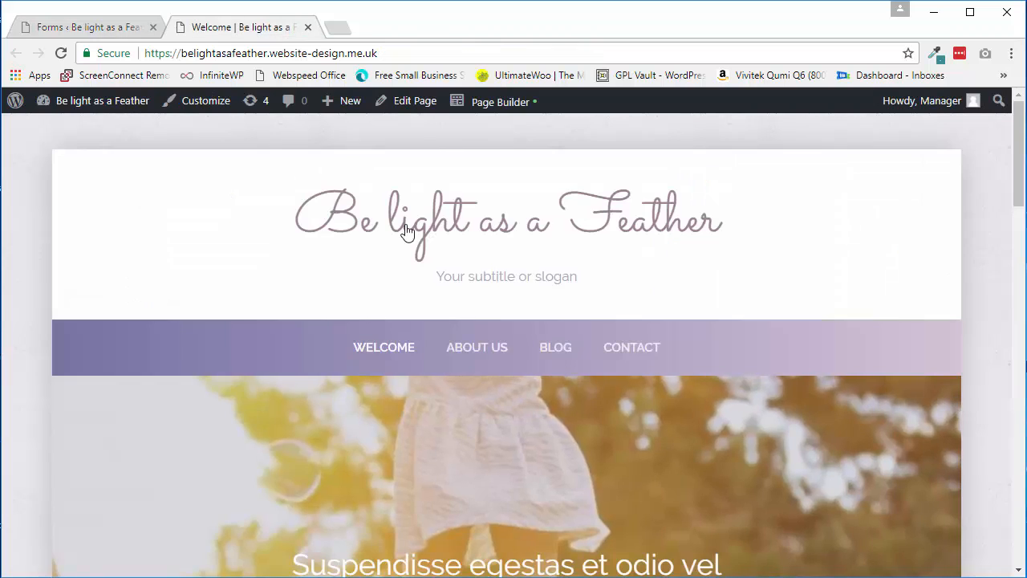
left_click(679, 346)
scroll(979, 300, "down", 5)
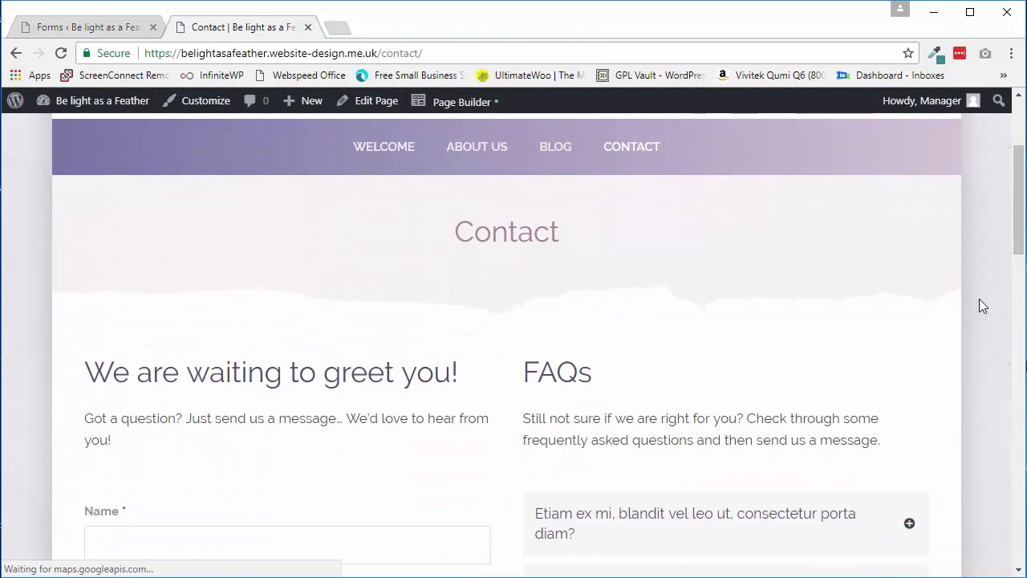
scroll(979, 305, "down", 1)
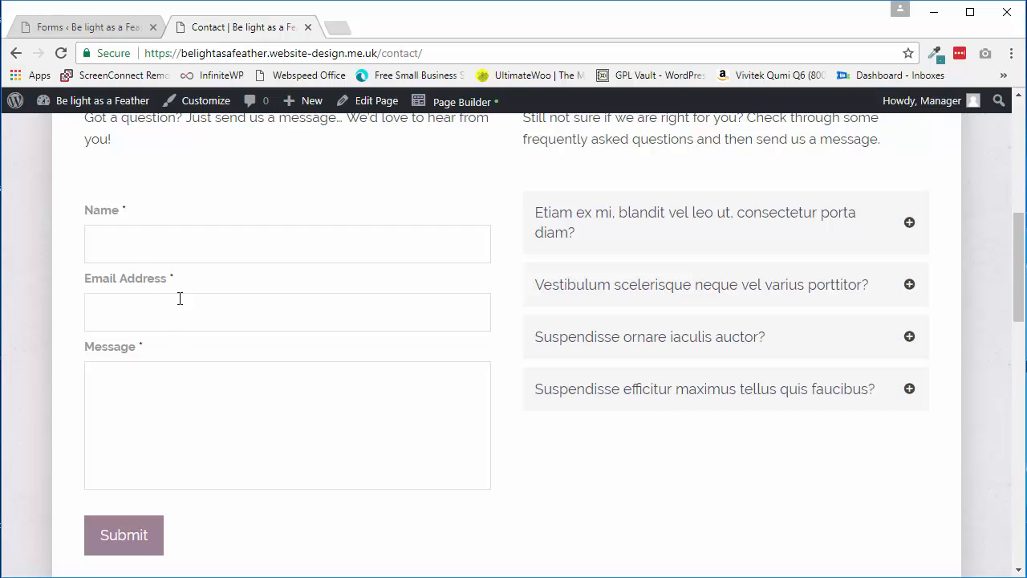
Step: Back in the WordPress admin, view the Contact Form's entries and return to the list of forms
left_click(114, 28)
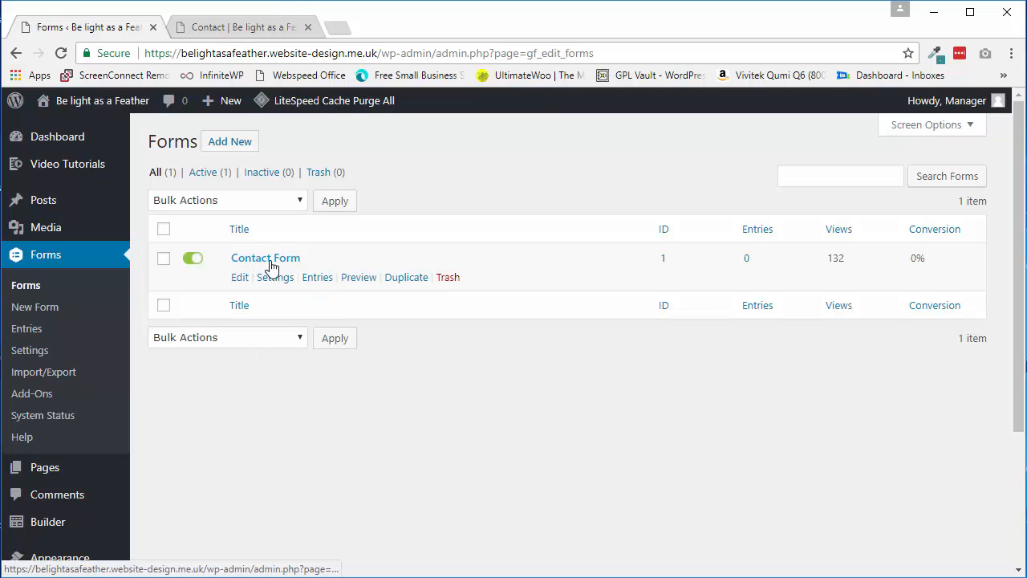
left_click(325, 280)
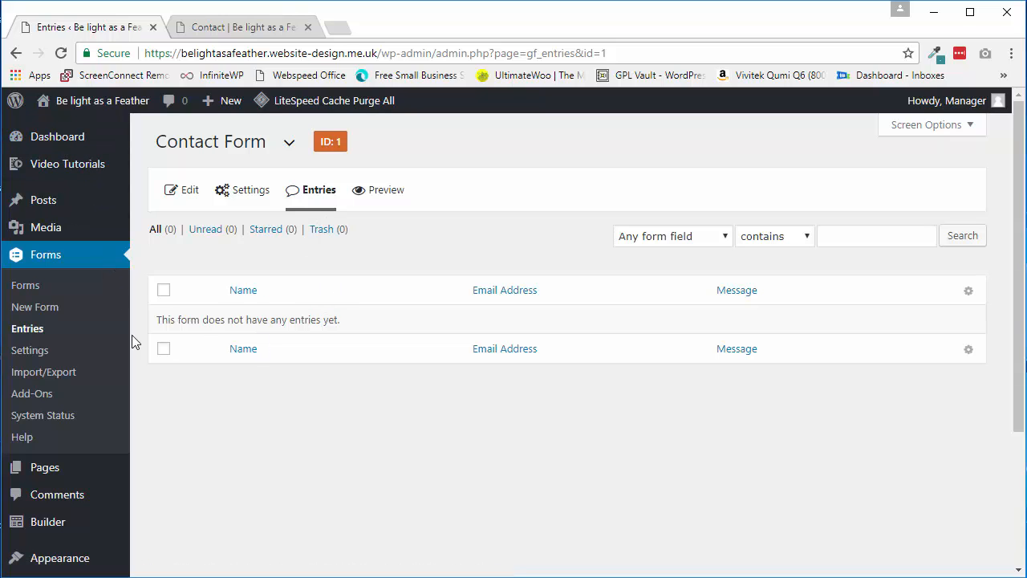
left_click(41, 287)
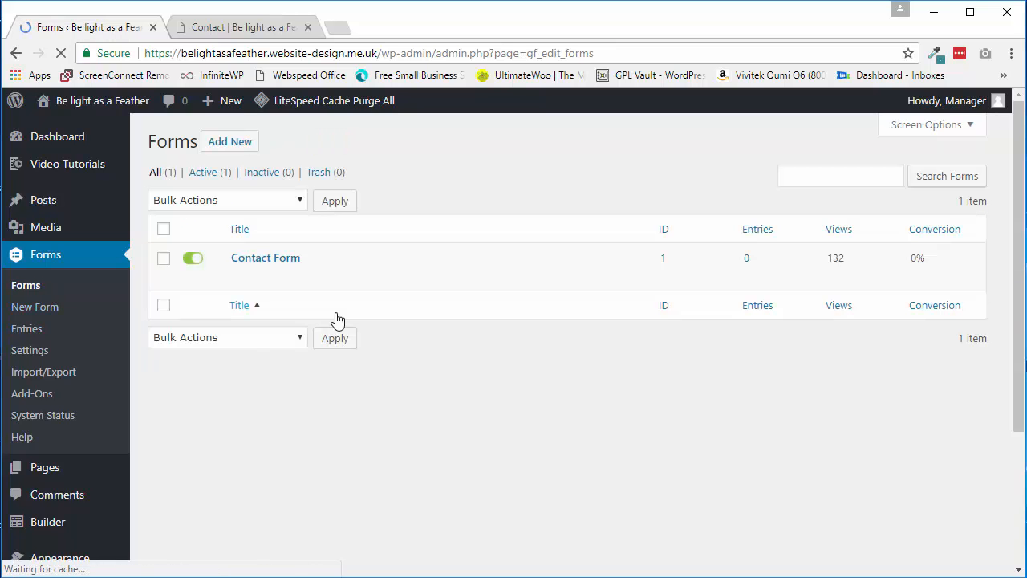
Step: Open the Contact Form in the form editor and review its fields and the available field types
left_click(268, 259)
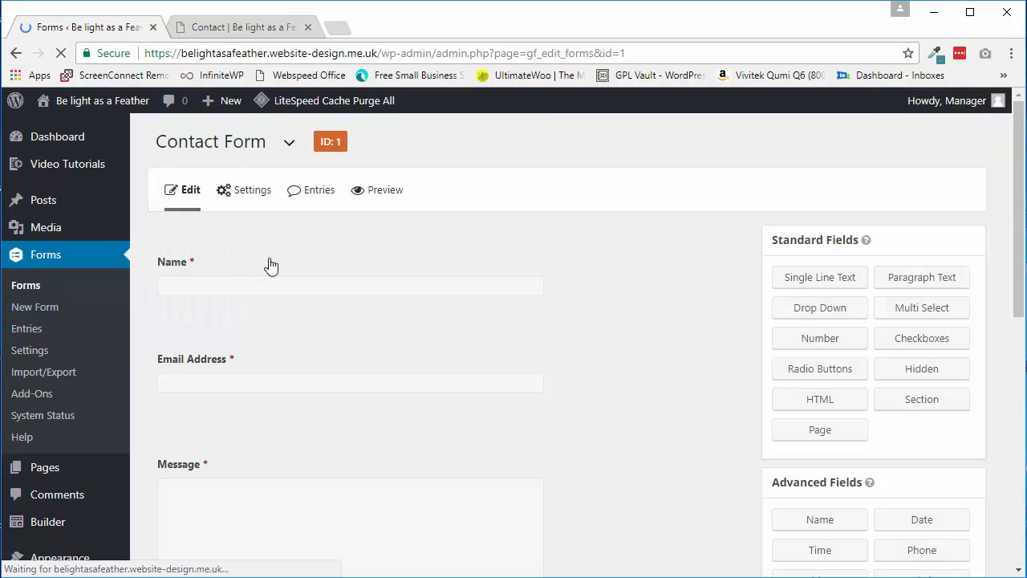
scroll(650, 360, "down", 2)
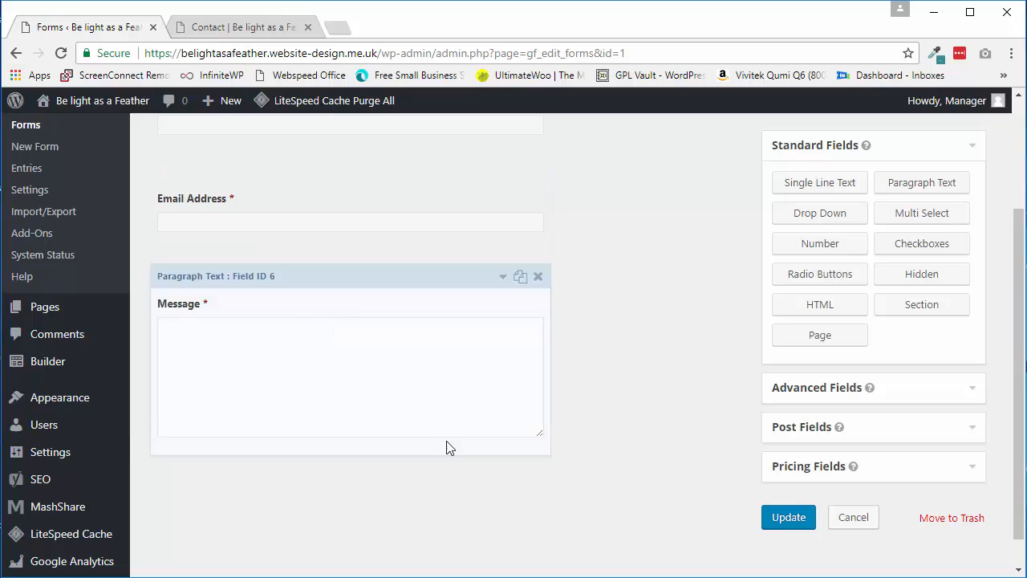
scroll(576, 464, "up", 2)
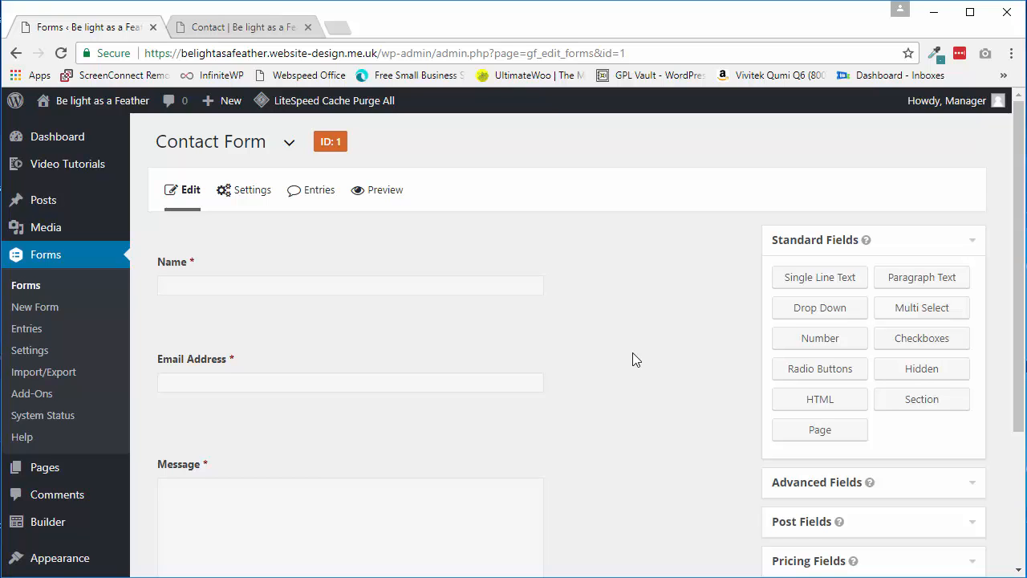
Step: Leave the form editor and open the list of all the website's pages
scroll(633, 352, "down", 1)
scroll(624, 359, "up", 1)
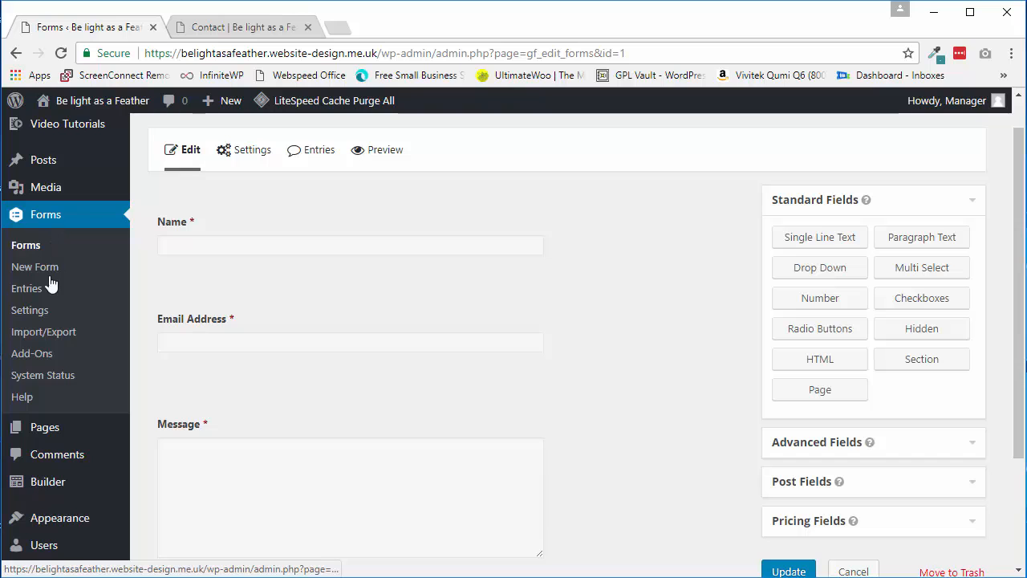
scroll(97, 367, "up", 1)
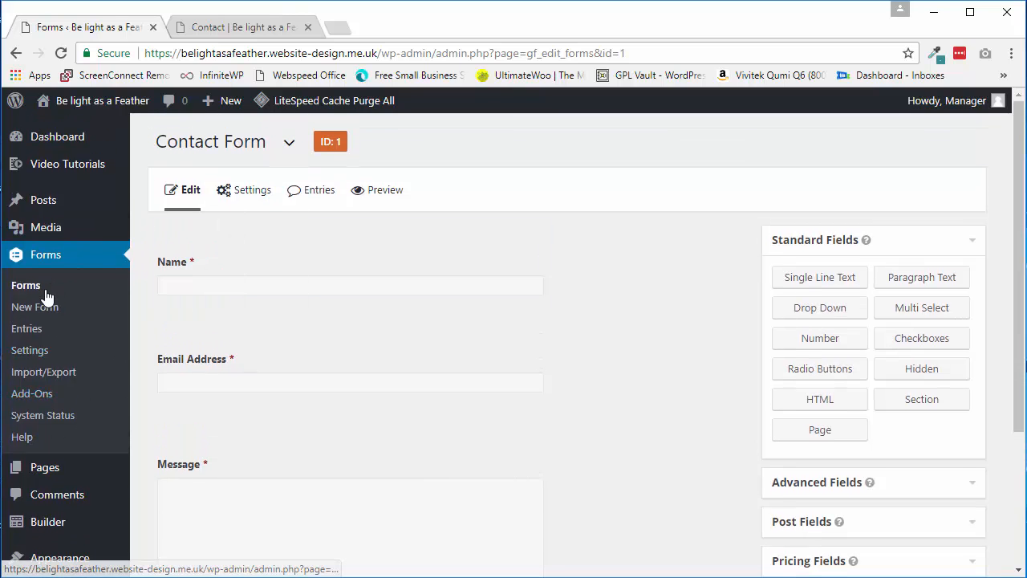
scroll(473, 350, "down", 3)
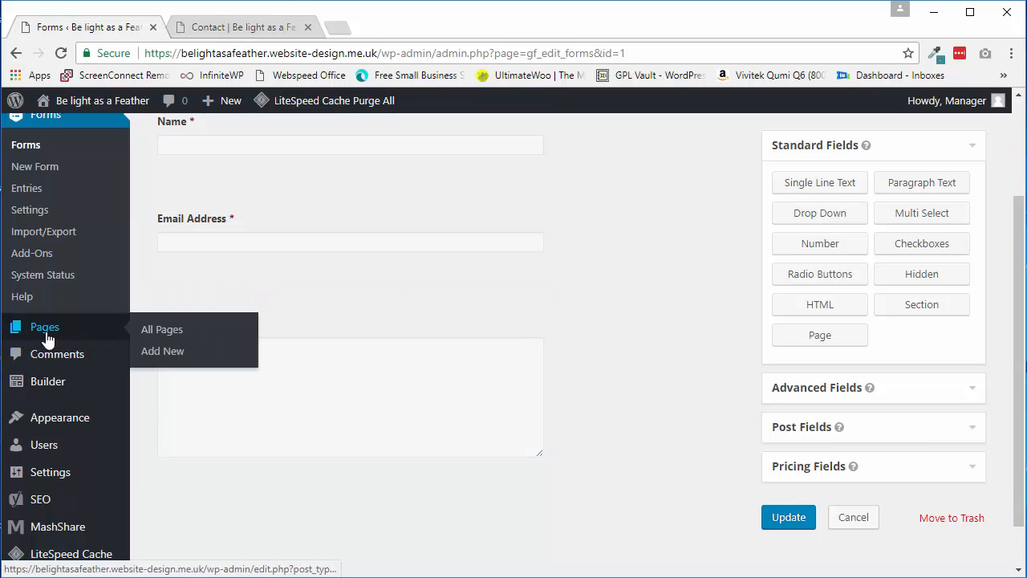
left_click(47, 338)
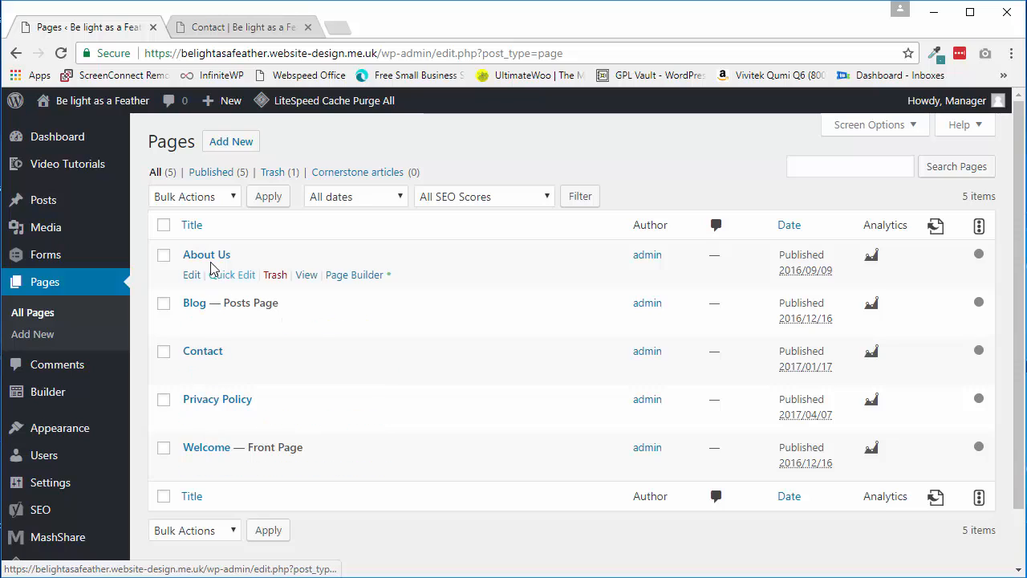
Step: Open the Builder's list of saved layout Templates
scroll(328, 392, "down", 2)
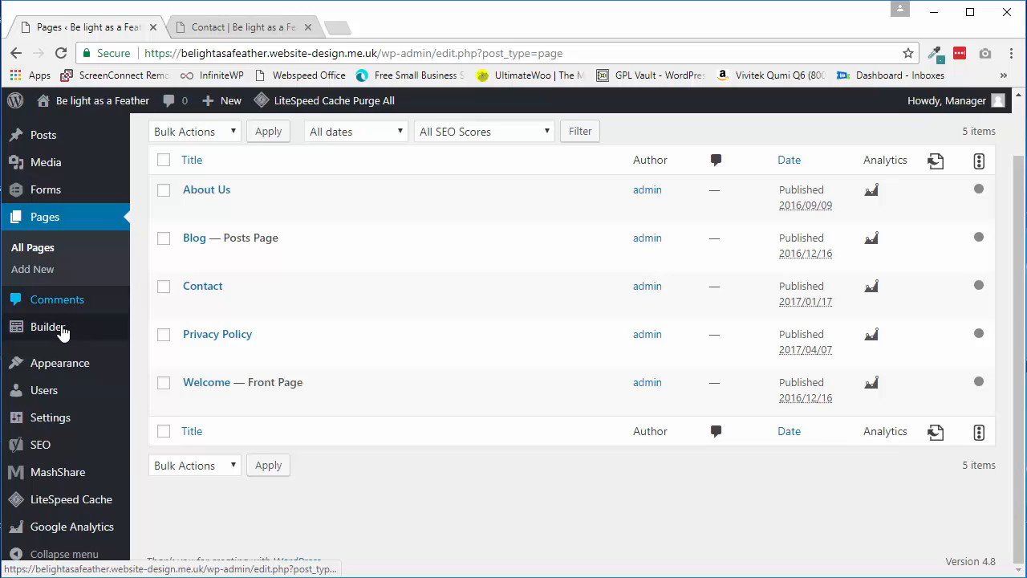
mouse_move(63, 332)
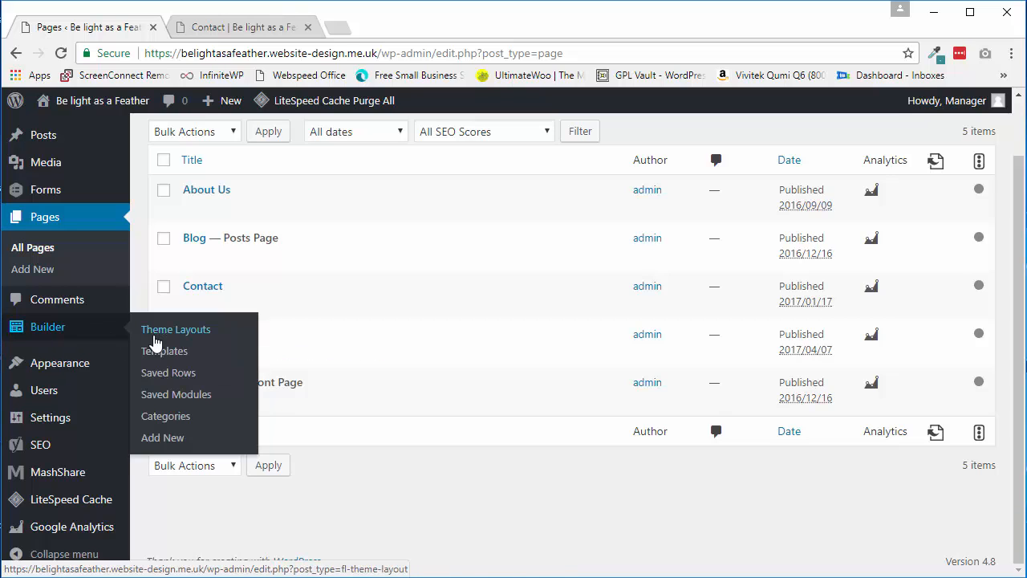
left_click(165, 353)
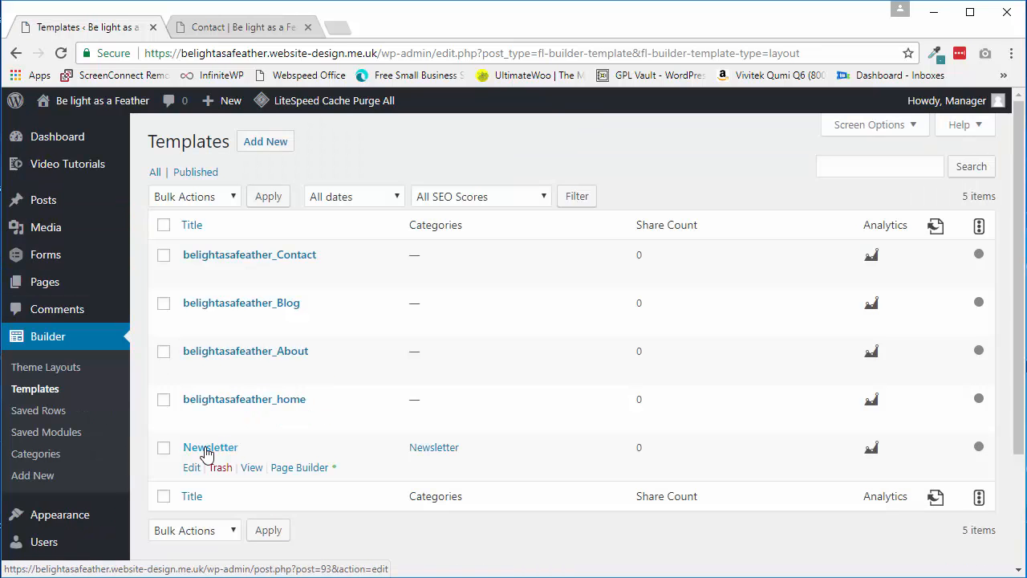
Step: On the live website, open the Blog page and examine its Join Our Newsletter sign-up box
left_click(245, 28)
scroll(802, 302, "up", 6)
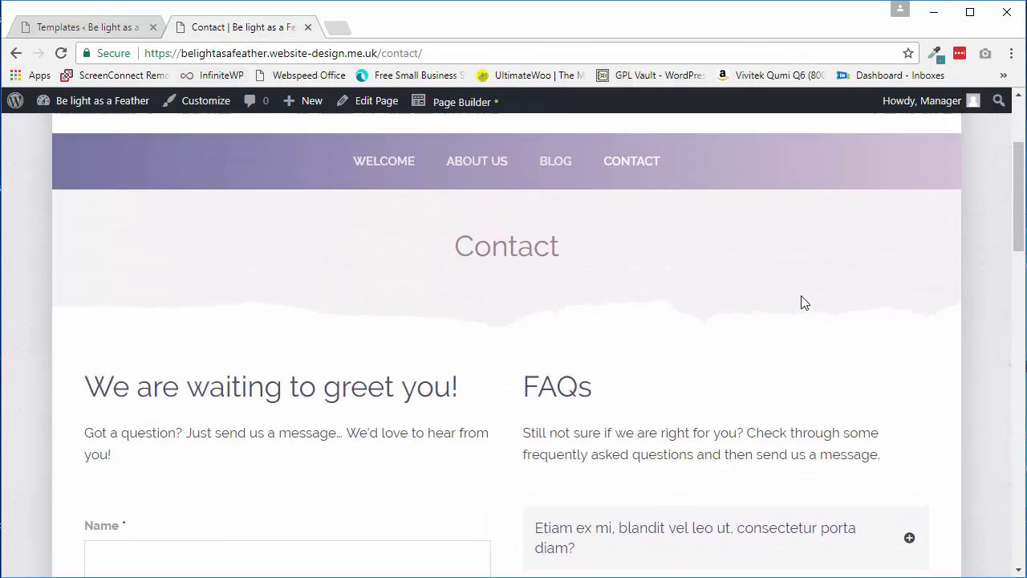
left_click(554, 349)
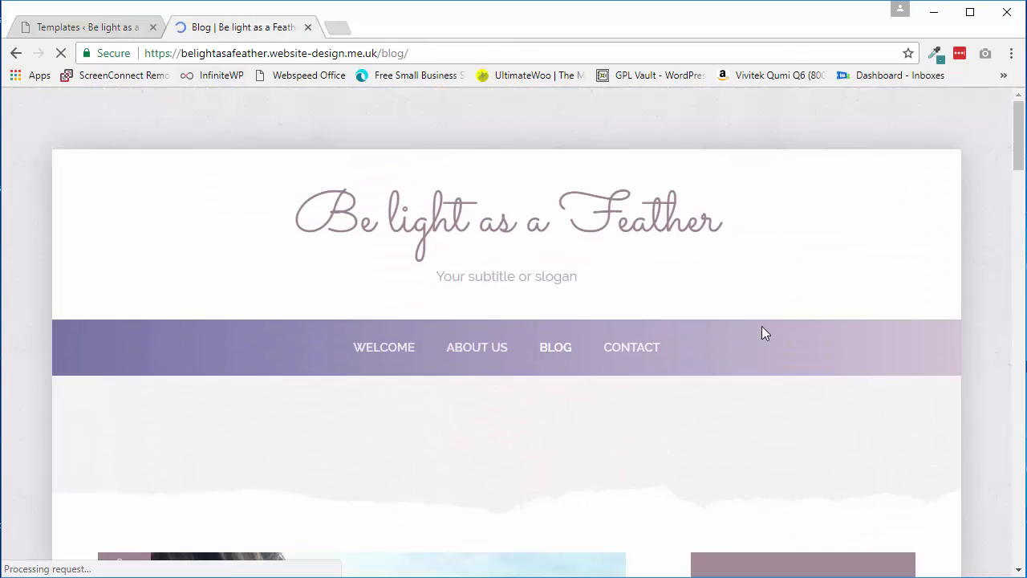
scroll(848, 362, "down", 3)
scroll(619, 362, "down", 3)
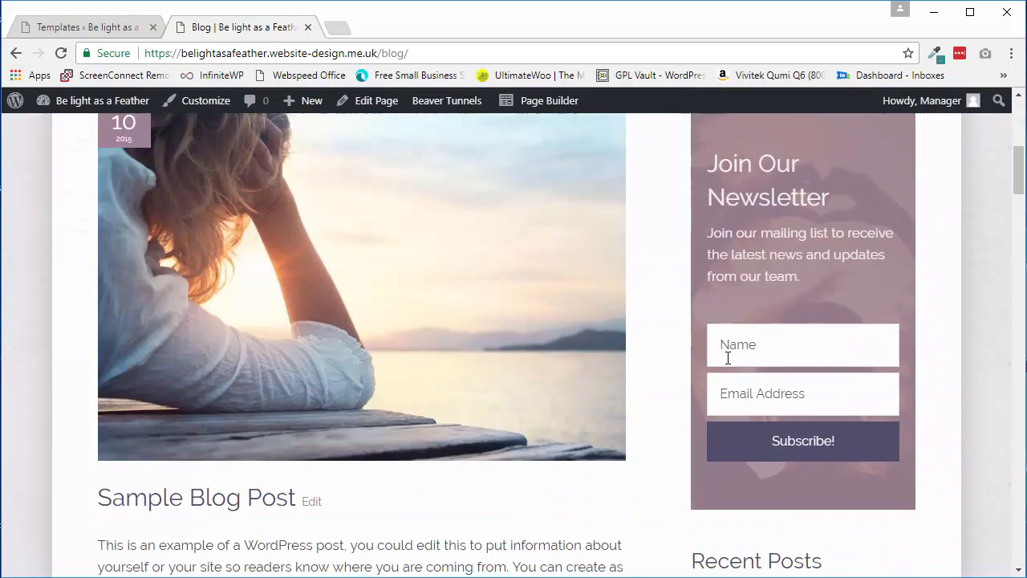
scroll(944, 362, "up", 1)
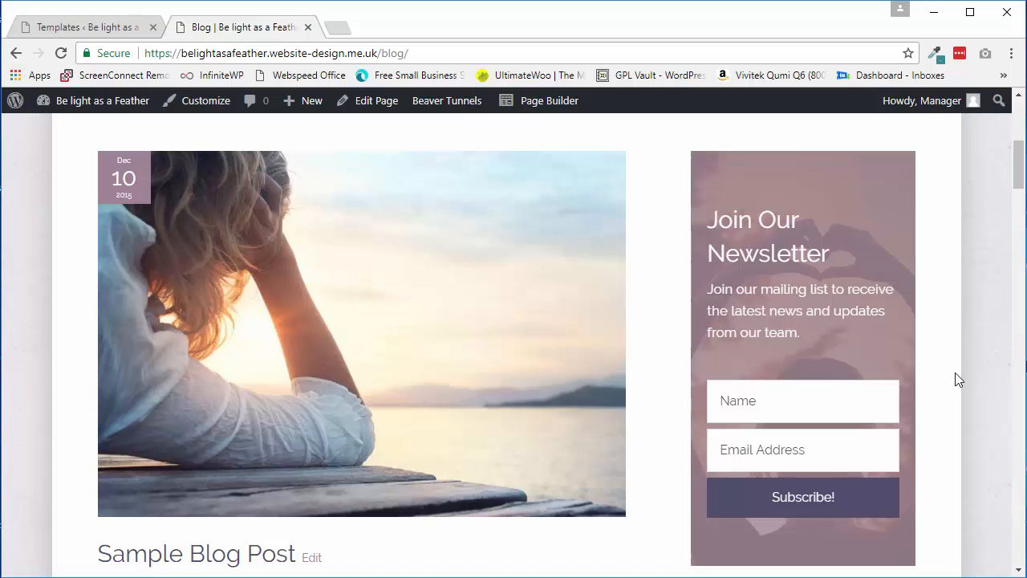
Step: Open the Sample Blog Post from Recent Posts and view the newsletter box beside the article
scroll(957, 378, "down", 3)
left_click(737, 481)
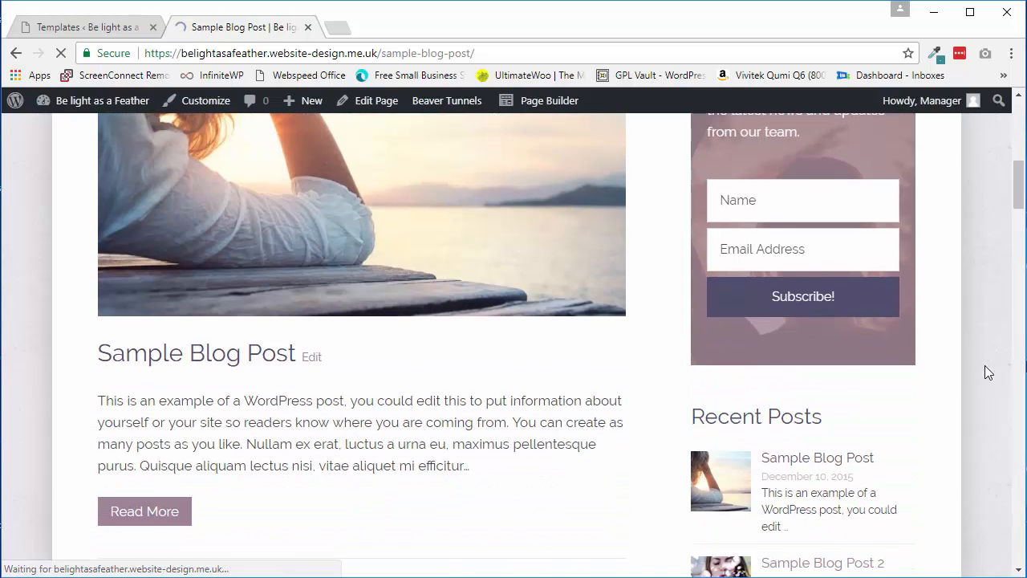
scroll(1001, 367, "down", 7)
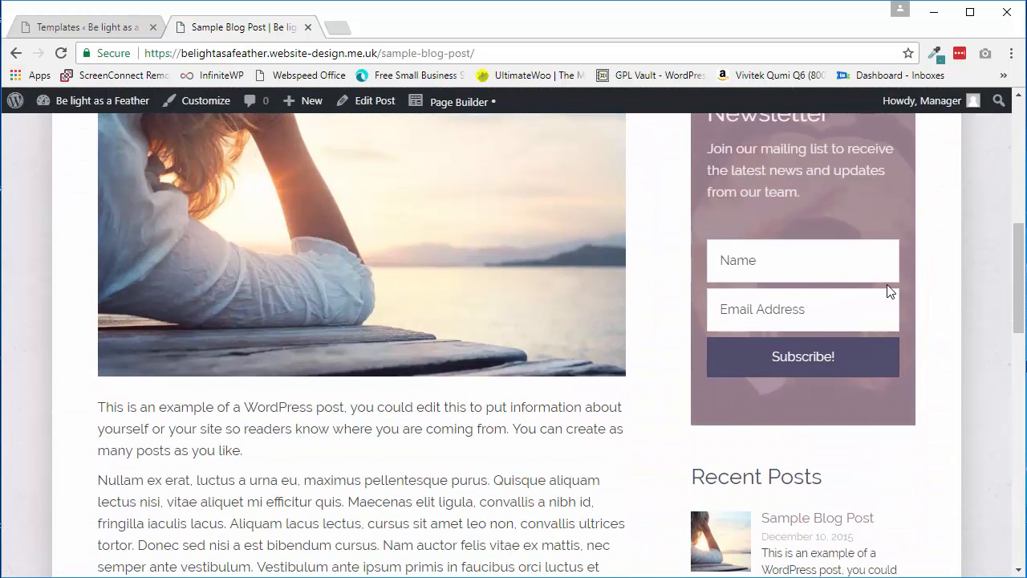
Step: Open the Appearance Menus page in the admin area and compare Main Menu with the live site's header navigation
left_click(116, 27)
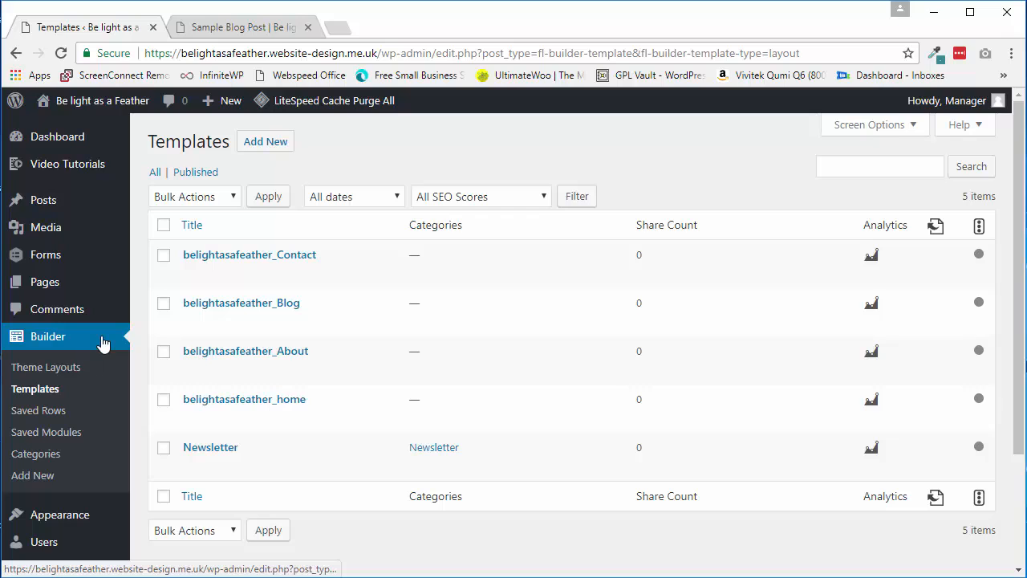
scroll(103, 344, "down", 2)
mouse_move(83, 415)
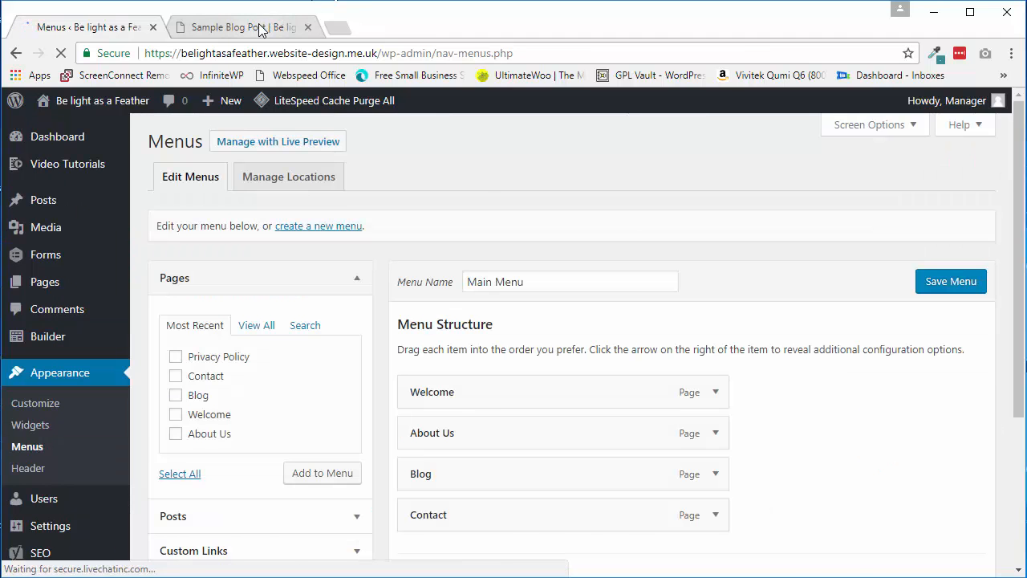
left_click(268, 29)
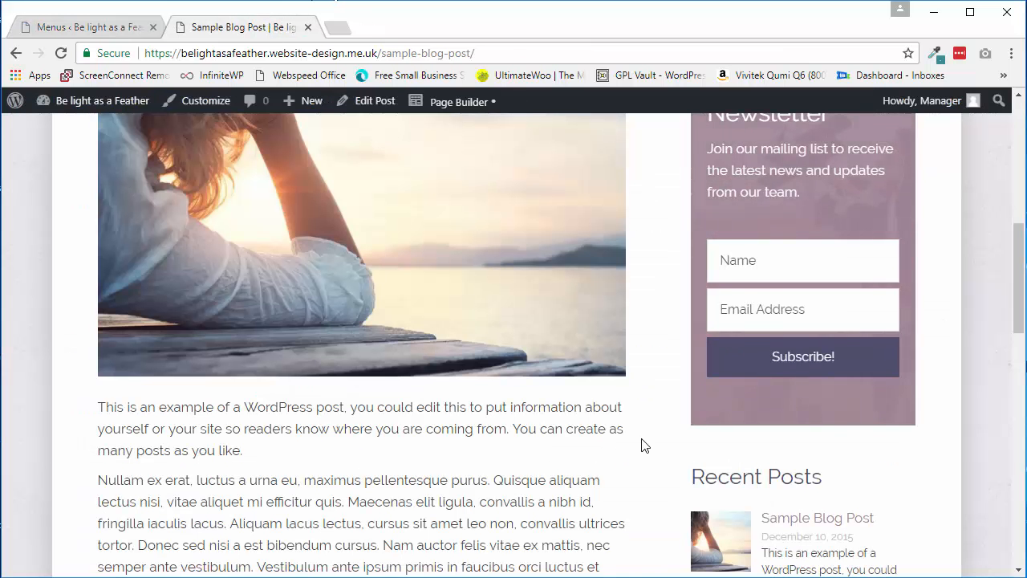
scroll(642, 446, "up", 6)
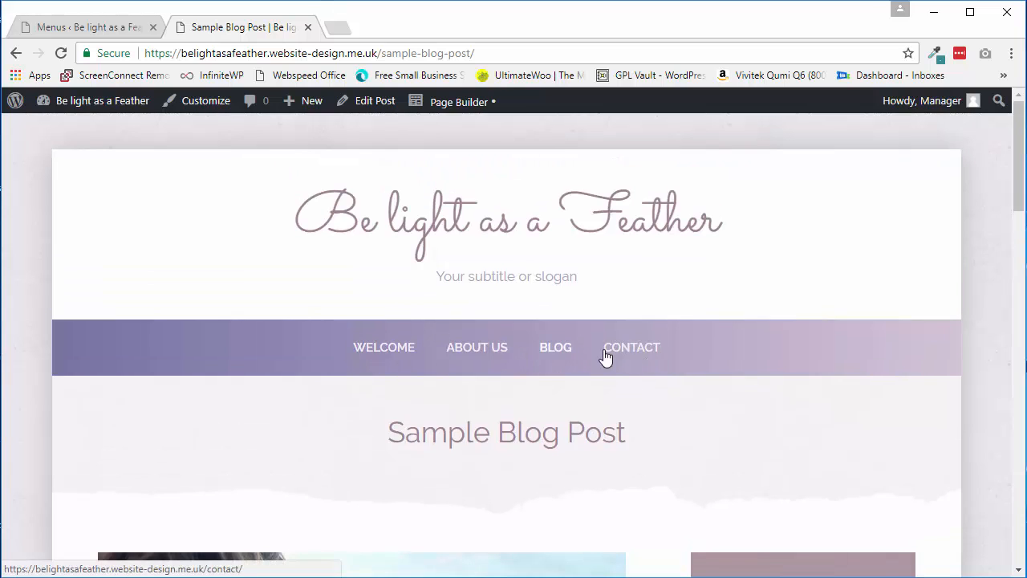
left_click(104, 29)
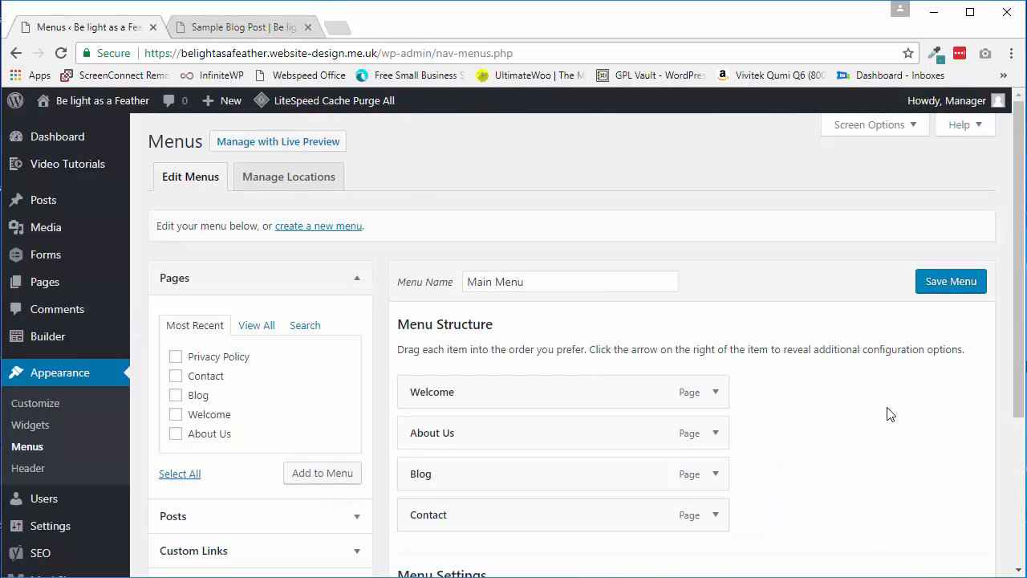
Step: Add the Privacy Policy page to Main Menu between Welcome and About Us, and save the menu
scroll(887, 414, "down", 1)
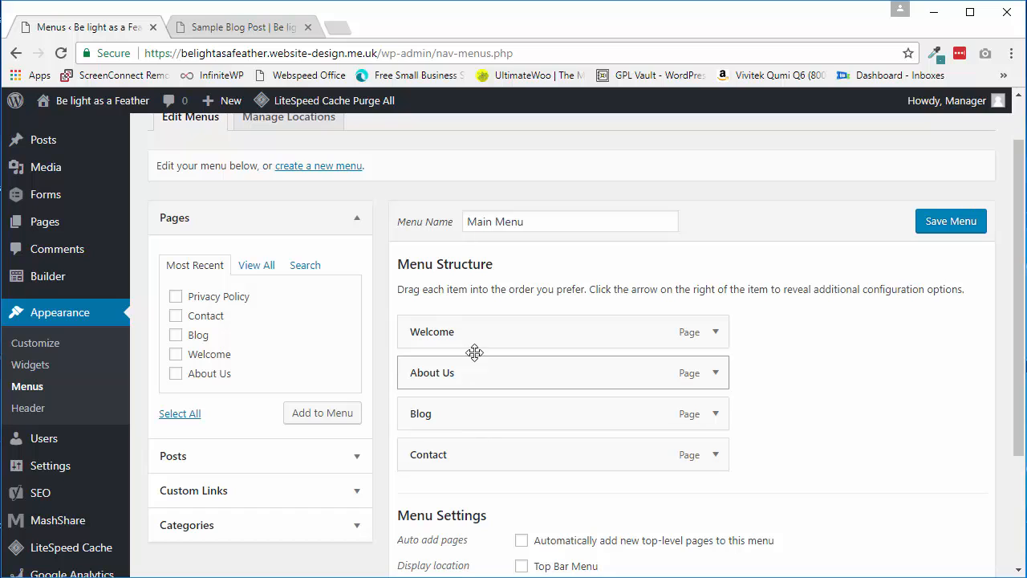
scroll(874, 398, "down", 2)
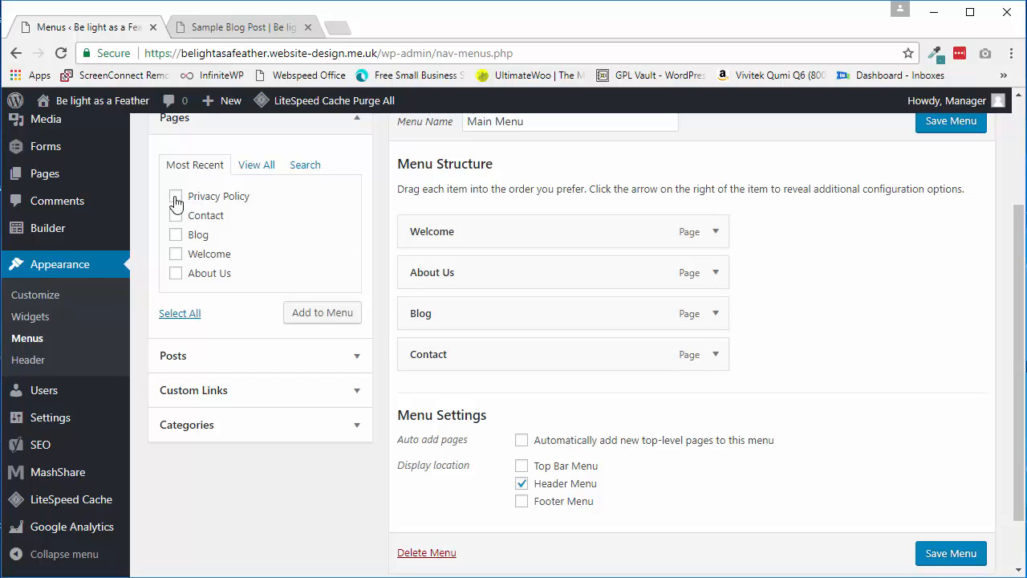
left_click(319, 316)
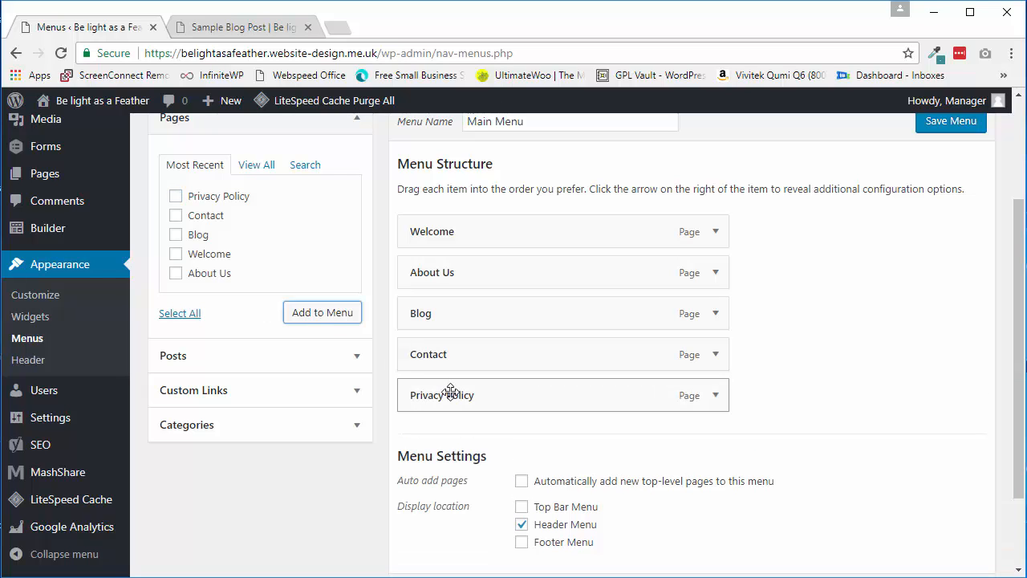
left_click_drag(452, 393, 461, 271)
scroll(923, 337, "up", 3)
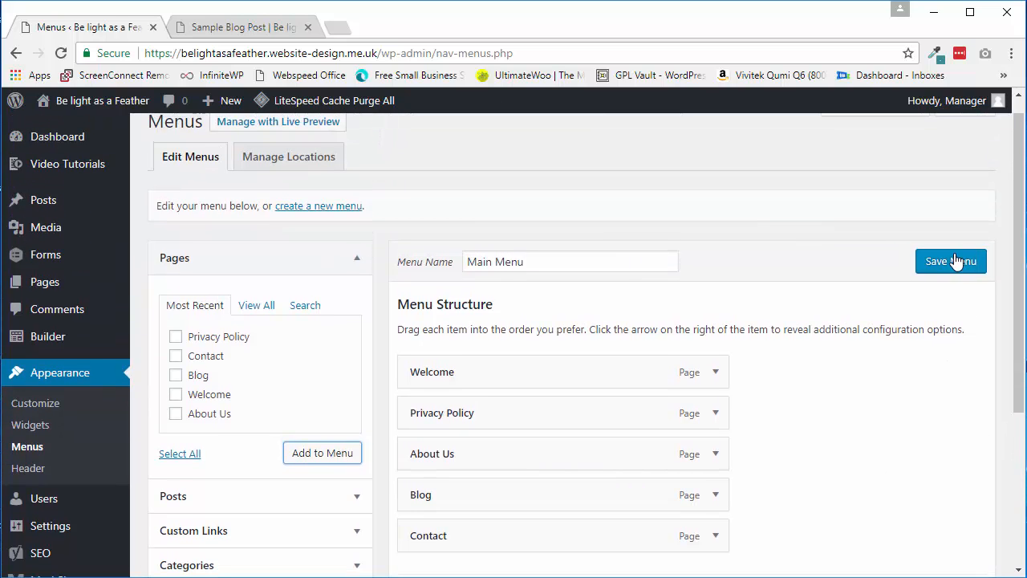
left_click(957, 262)
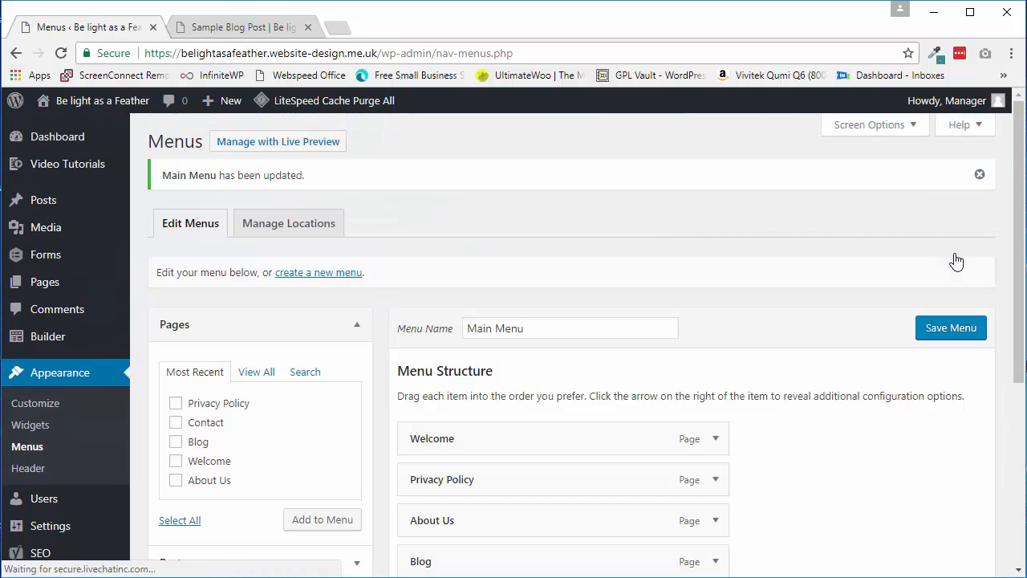
Step: Reload the live Sample Blog Post to check its header navigation, and return to the Menus editor
left_click(231, 28)
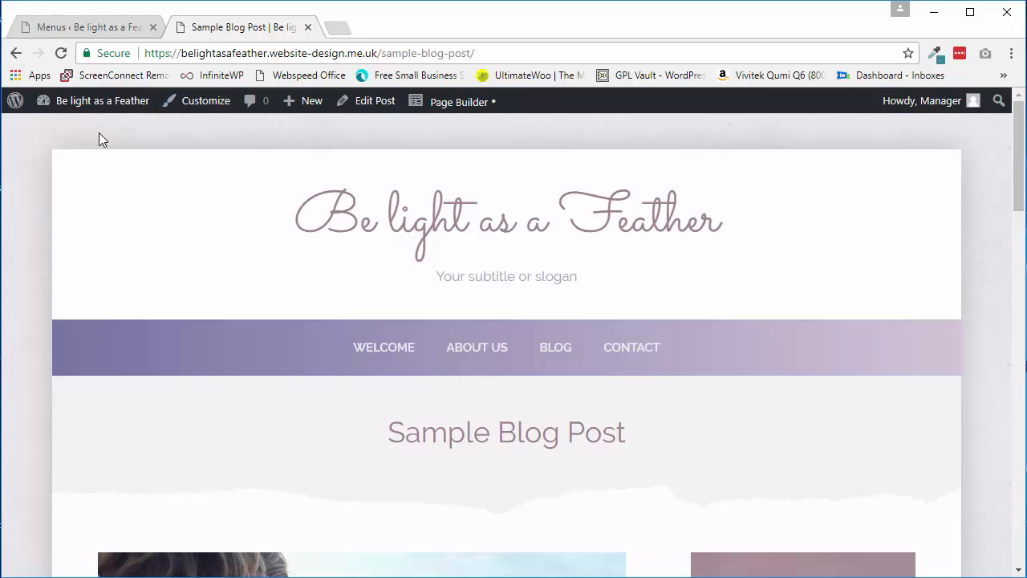
left_click(62, 53)
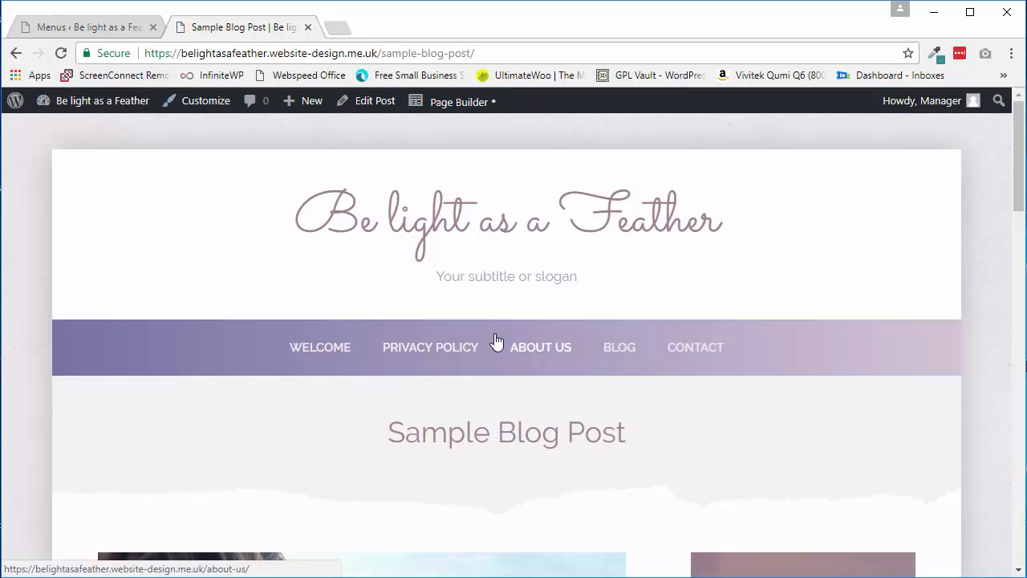
left_click(102, 28)
Step: Nest Privacy Policy as a sub item under About Us in Main Menu, and save the menu
scroll(865, 451, "down", 3)
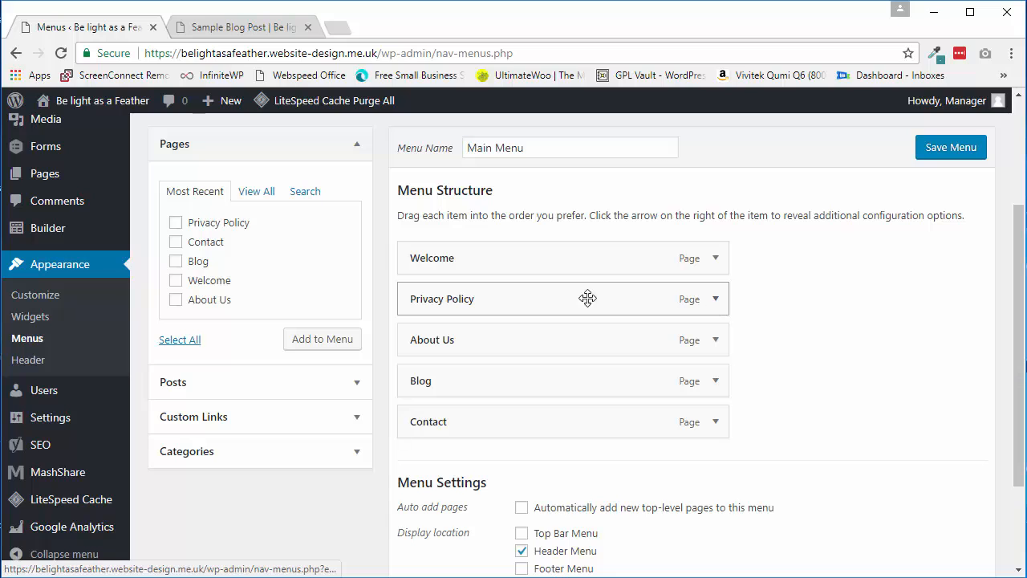
left_click_drag(559, 298, 590, 339)
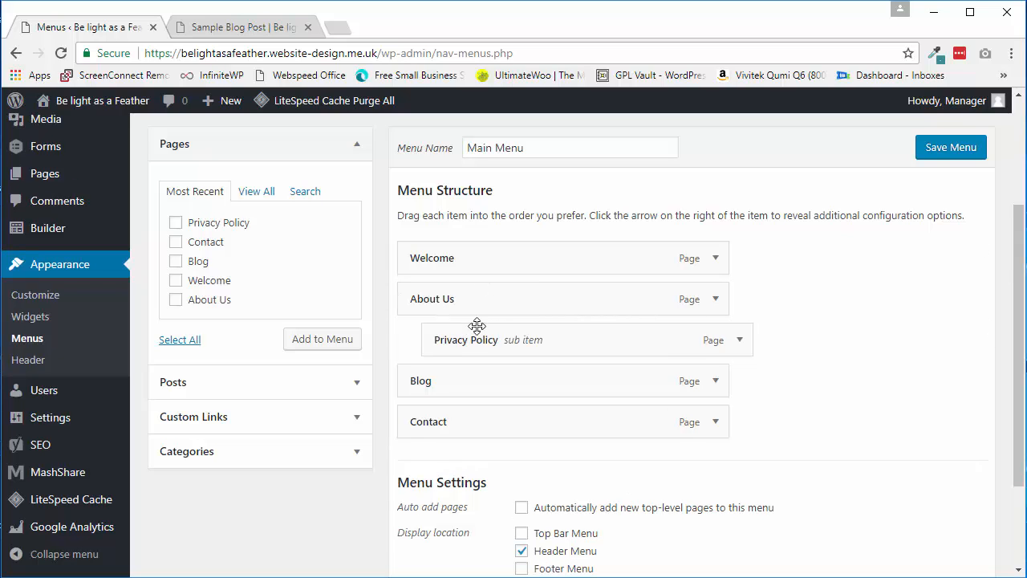
left_click_drag(436, 323, 450, 339)
left_click(944, 158)
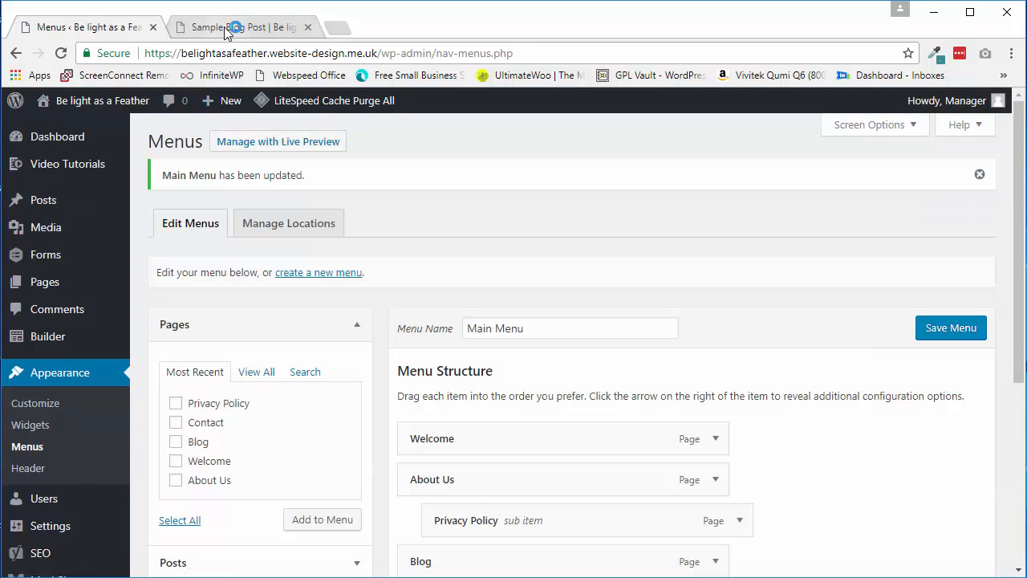
Step: Reload the live blog post and view the Privacy Policy page through the About Us submenu
left_click(241, 27)
left_click(63, 53)
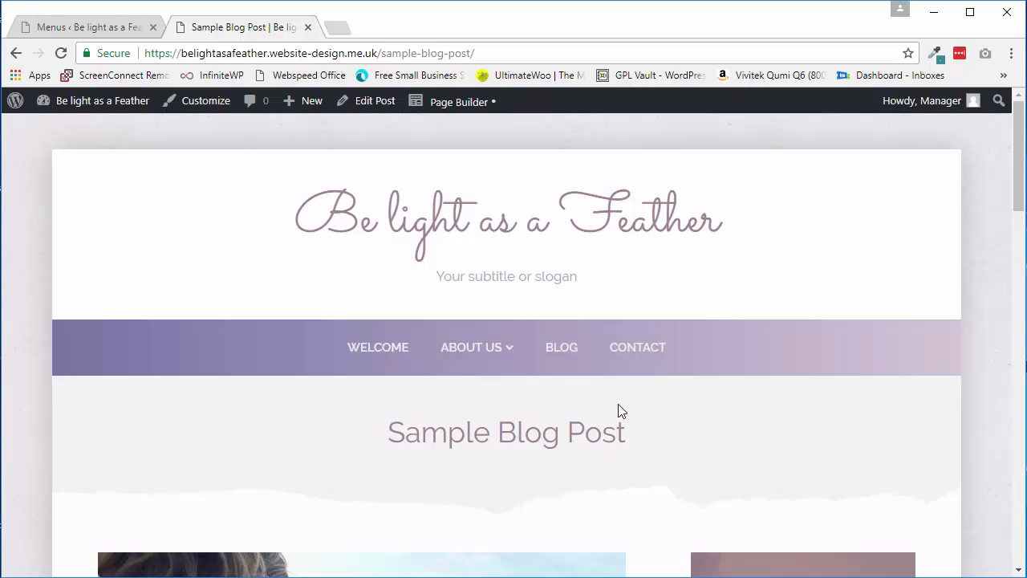
mouse_move(495, 348)
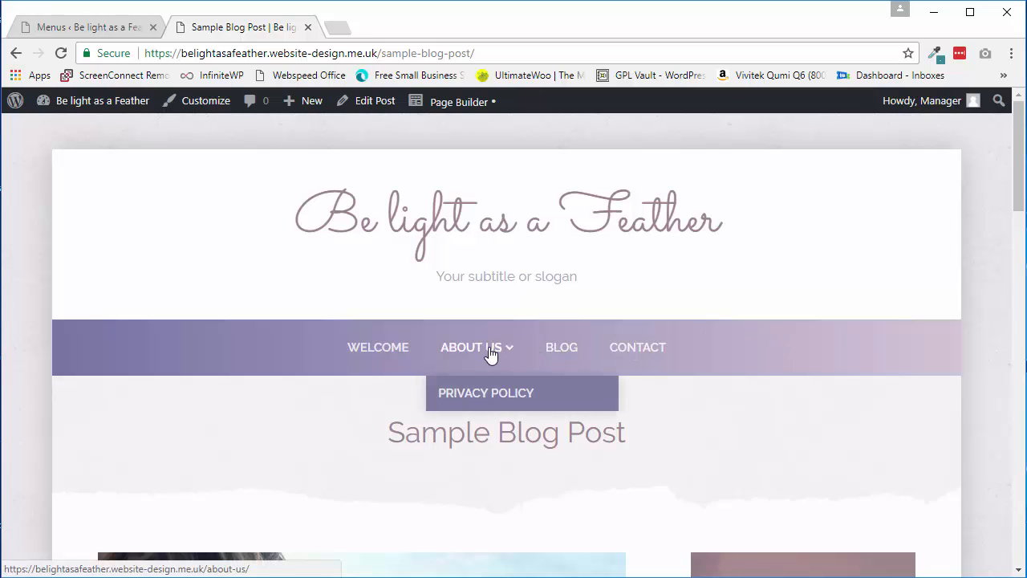
left_click(490, 391)
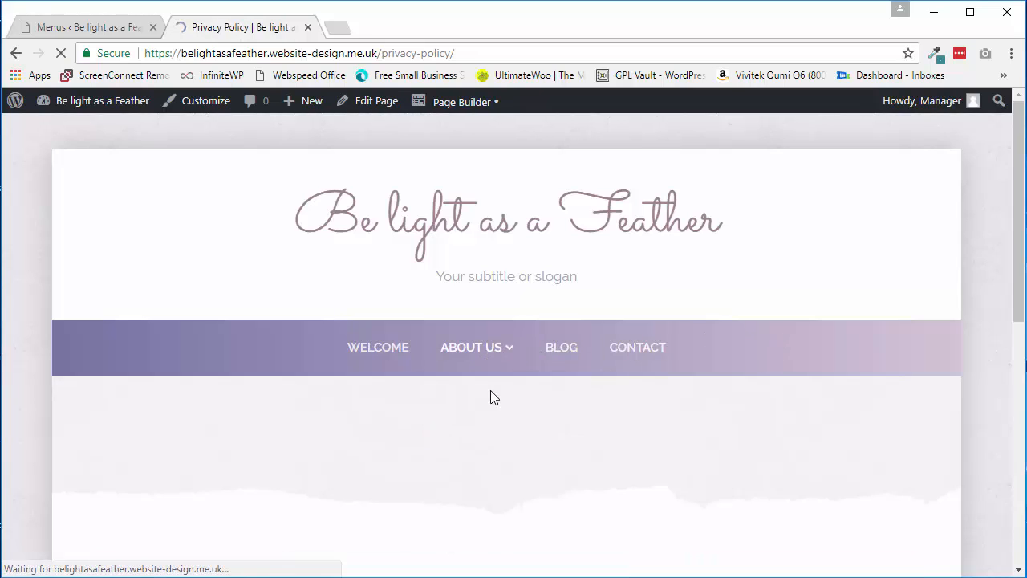
scroll(654, 430, "down", 3)
scroll(665, 429, "up", 3)
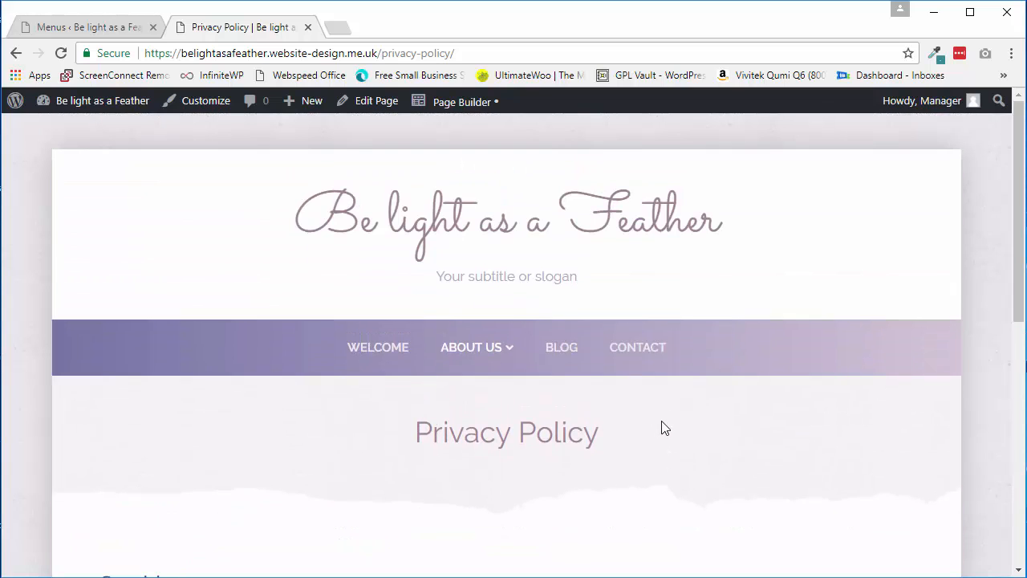
Step: Remove the Privacy Policy sub item from Main Menu in the Menus editor, and save the menu
left_click(105, 29)
scroll(887, 459, "down", 3)
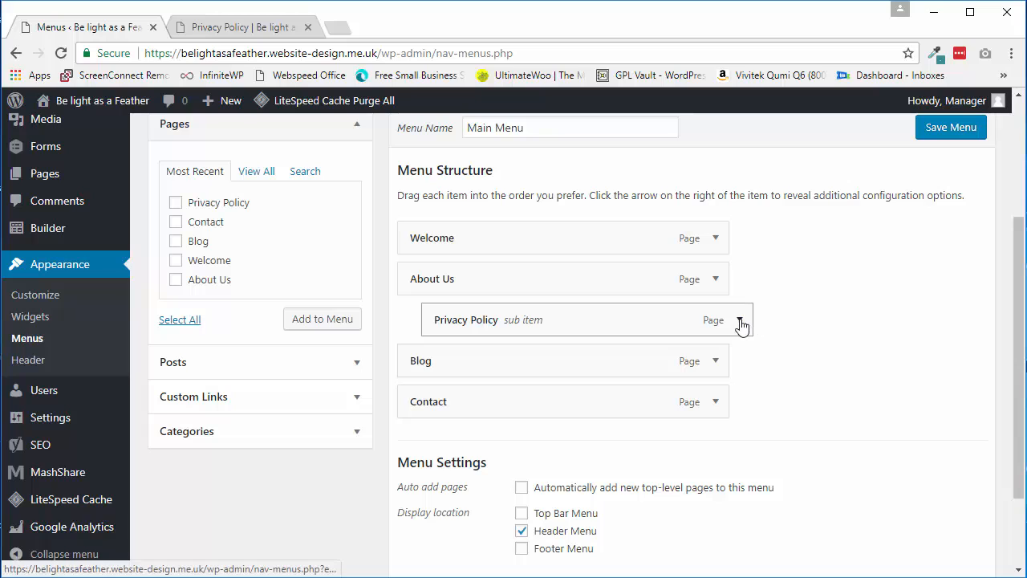
left_click(740, 321)
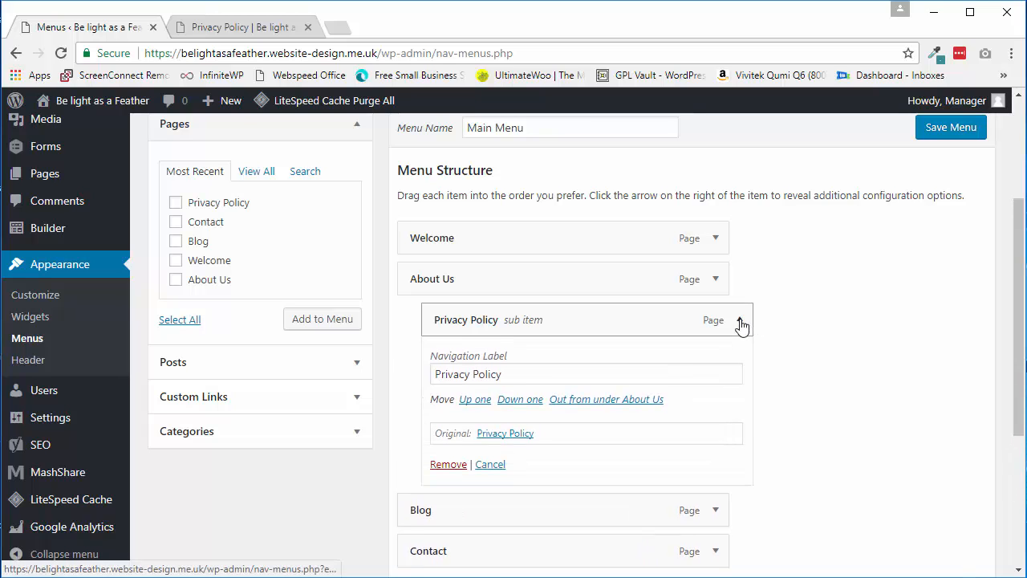
left_click(450, 464)
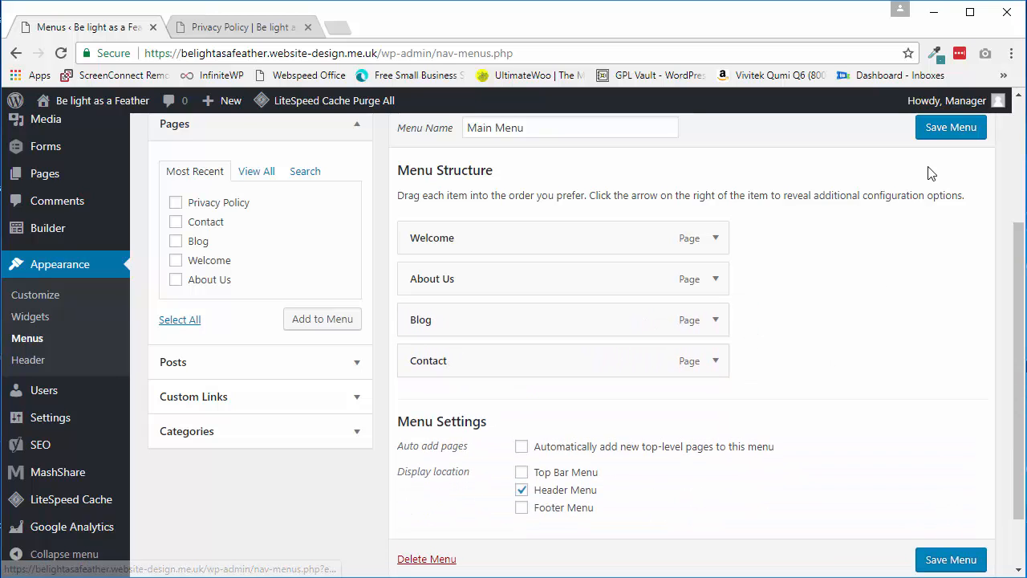
left_click(950, 128)
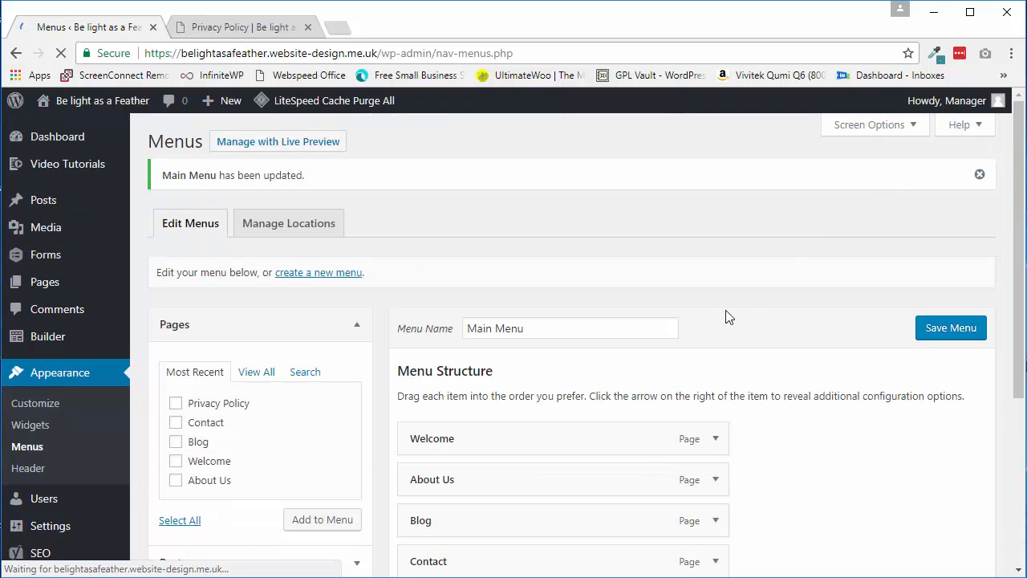
scroll(761, 345, "down", 2)
scroll(761, 345, "up", 2)
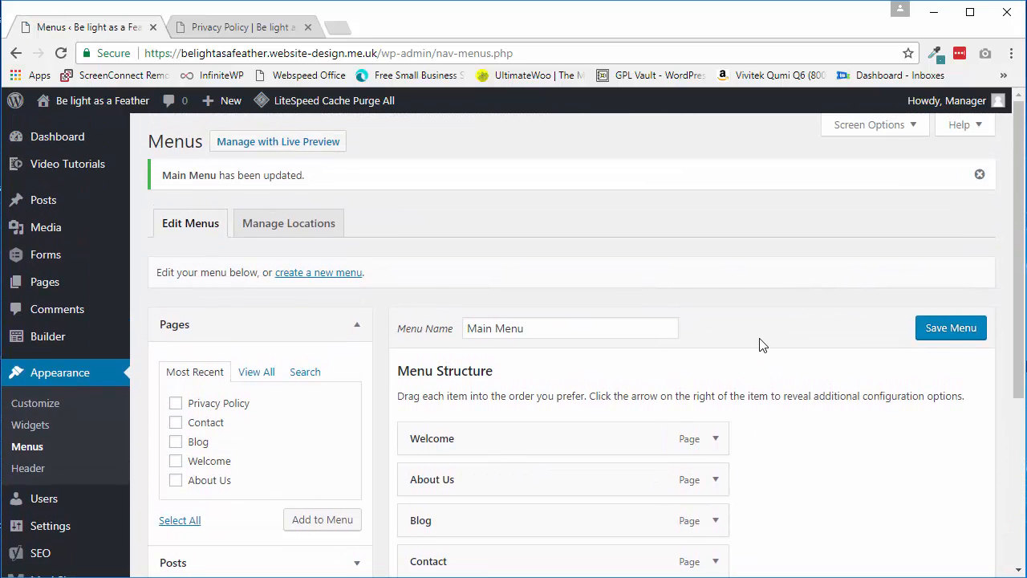
scroll(765, 342, "down", 1)
scroll(765, 342, "down", 2)
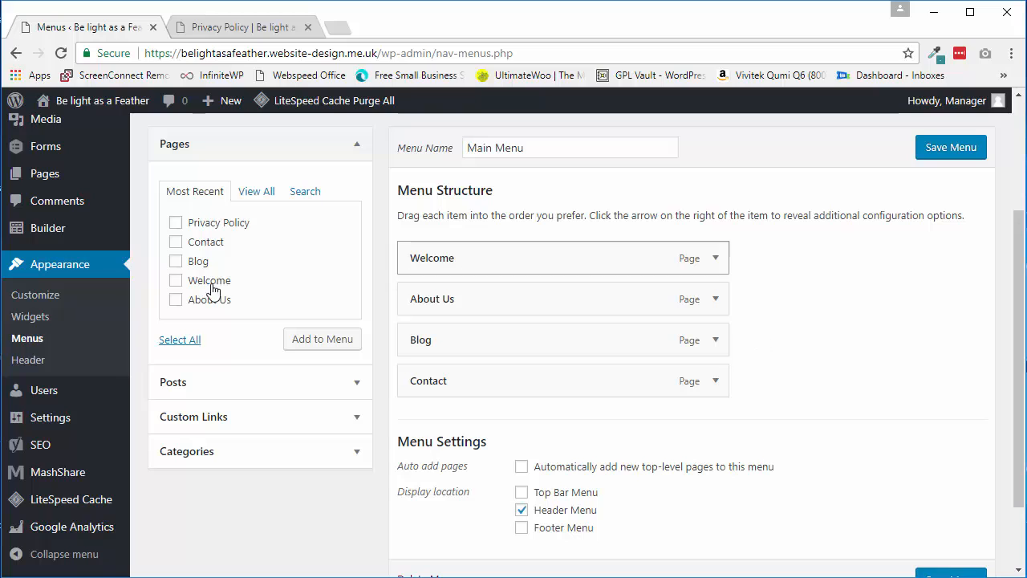
Step: Open the Widgets screen, and view the Blog page on the live site to examine its sidebar
left_click(46, 319)
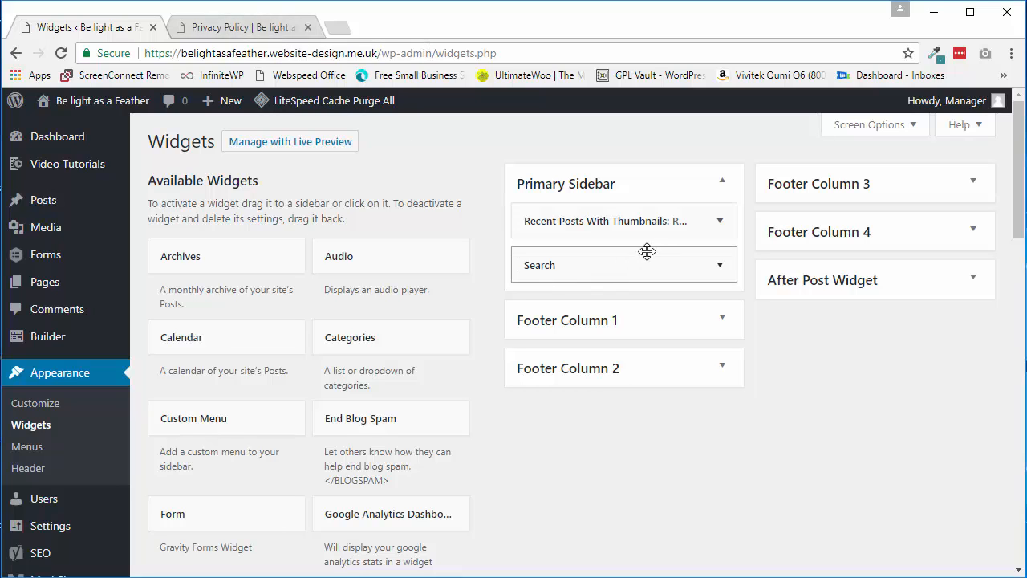
left_click(241, 27)
scroll(990, 332, "down", 6)
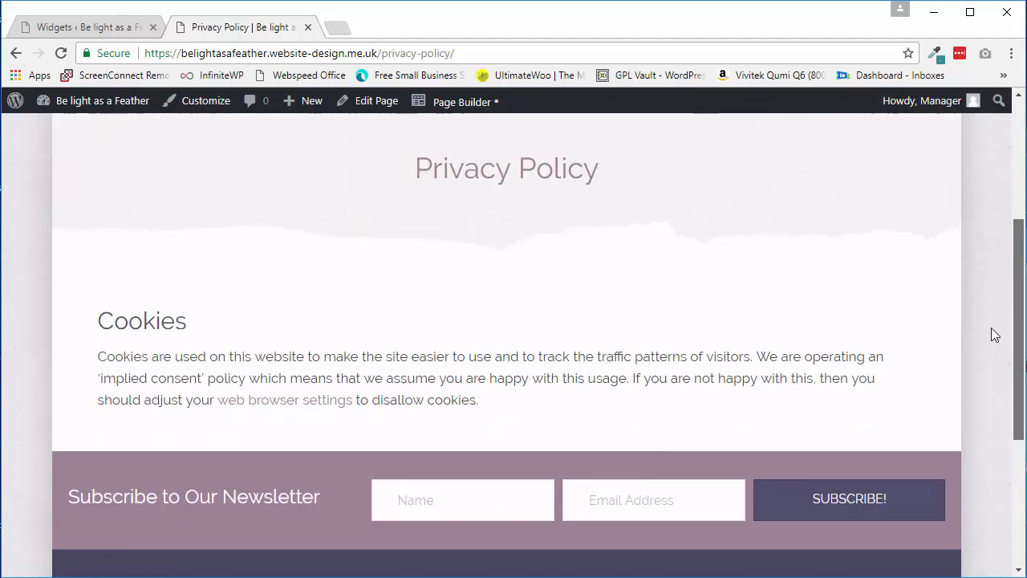
scroll(975, 410, "up", 5)
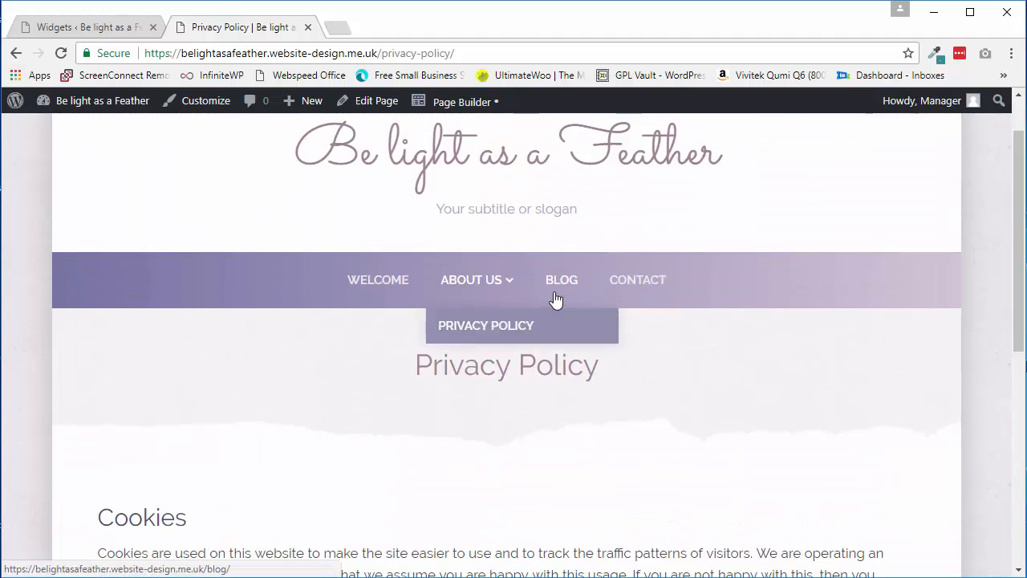
left_click(563, 282)
scroll(500, 407, "down", 12)
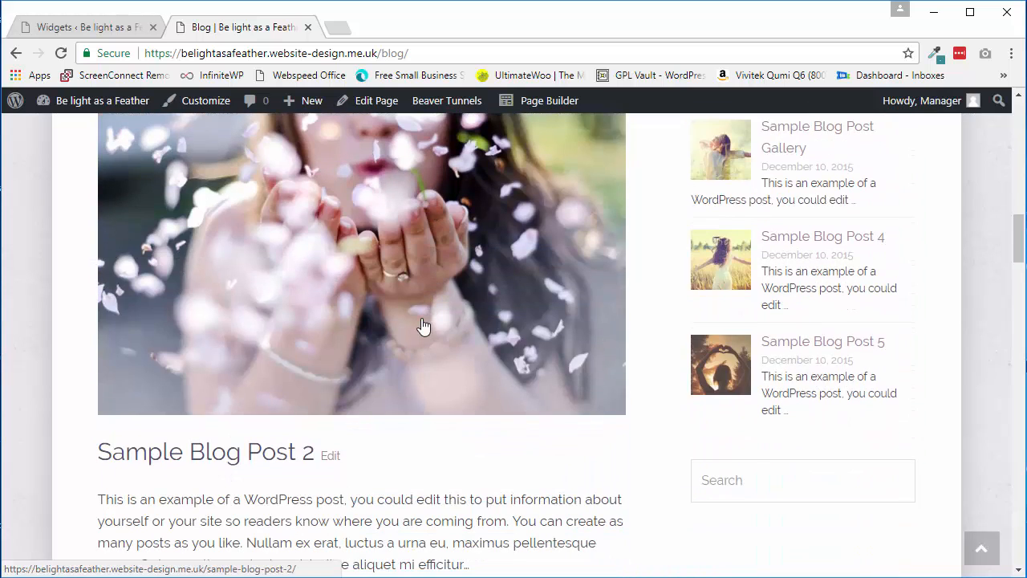
Step: Open Sample Blog Post 2 on the live site and examine its sidebar widgets and footer columns
left_click(424, 327)
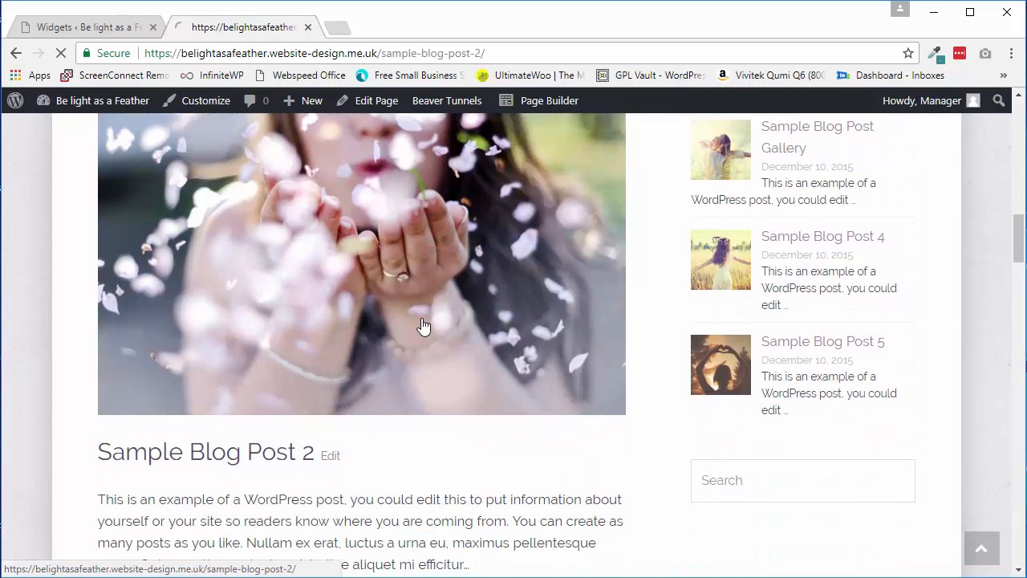
scroll(1010, 277, "down", 7)
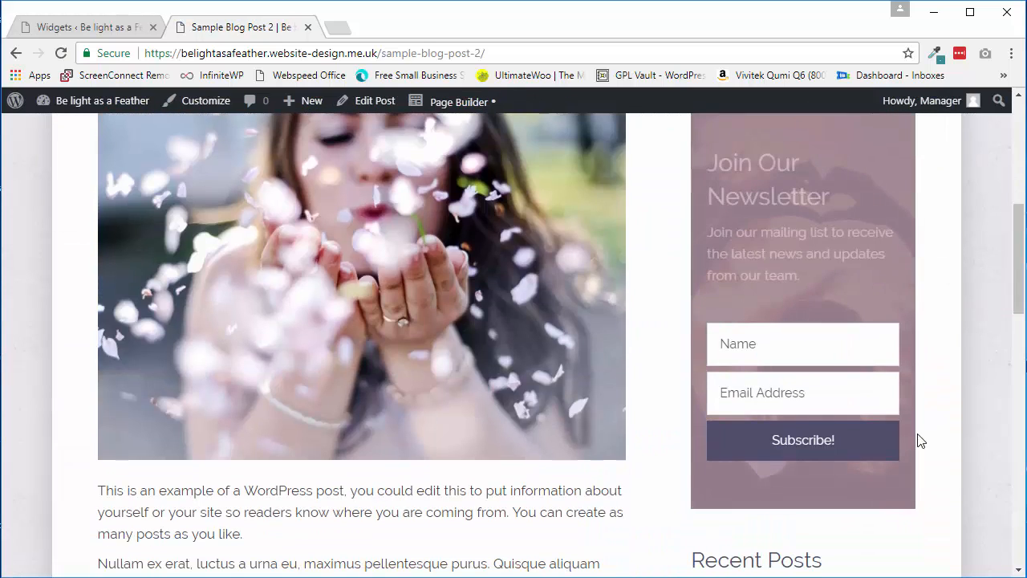
scroll(976, 315, "down", 4)
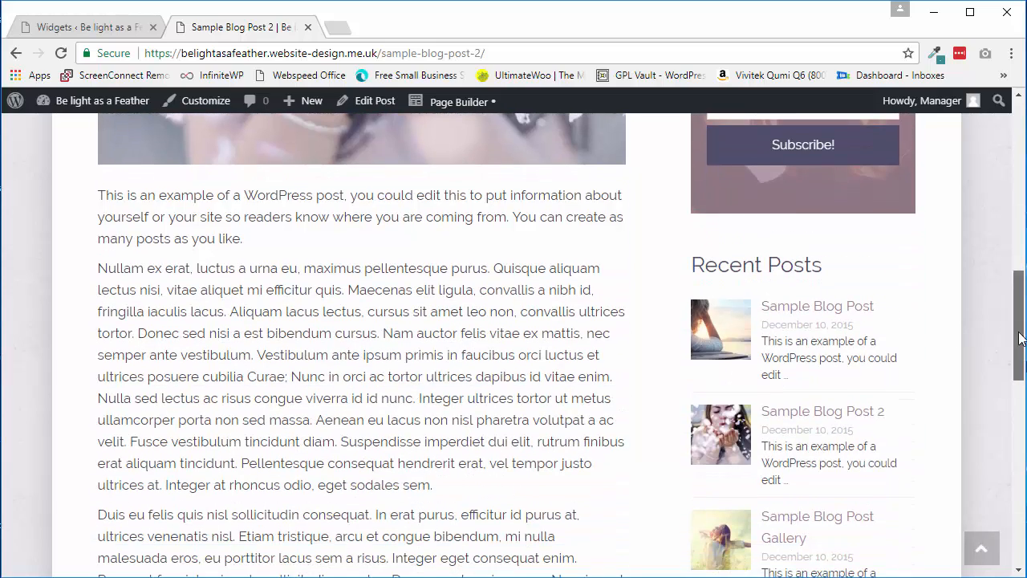
scroll(1001, 334, "down", 6)
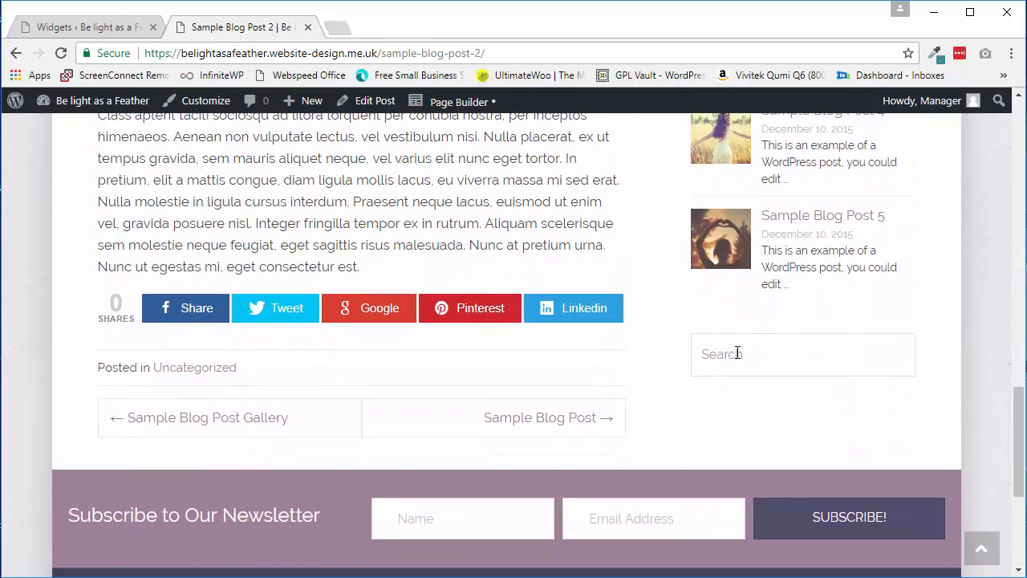
scroll(793, 367, "up", 2)
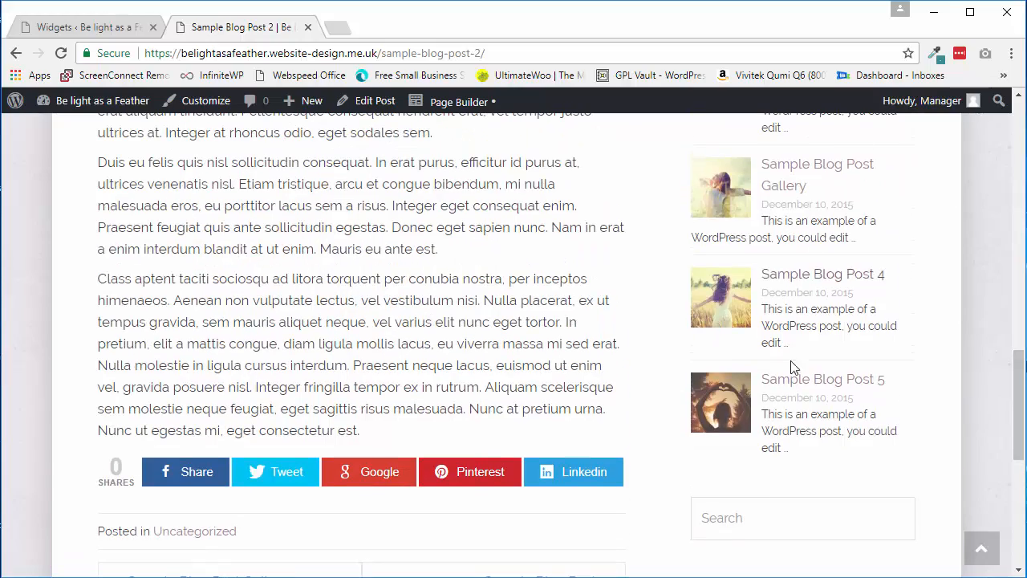
left_click_drag(1016, 446, 1018, 538)
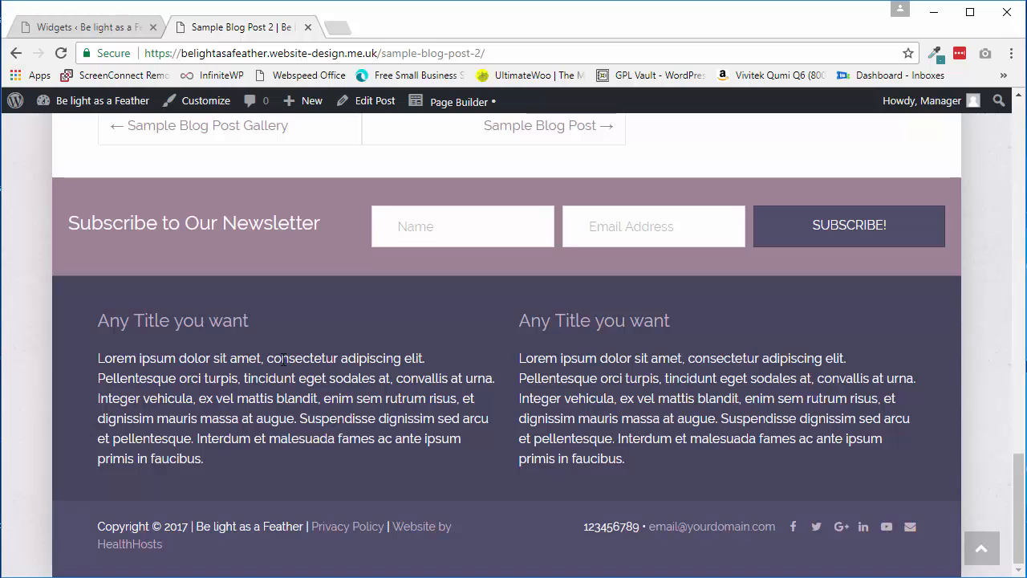
Step: Return to the Widgets screen, expand Footer Column 1 and Footer Column 2, and check the contents of Footer Columns 3 and 4
left_click(105, 31)
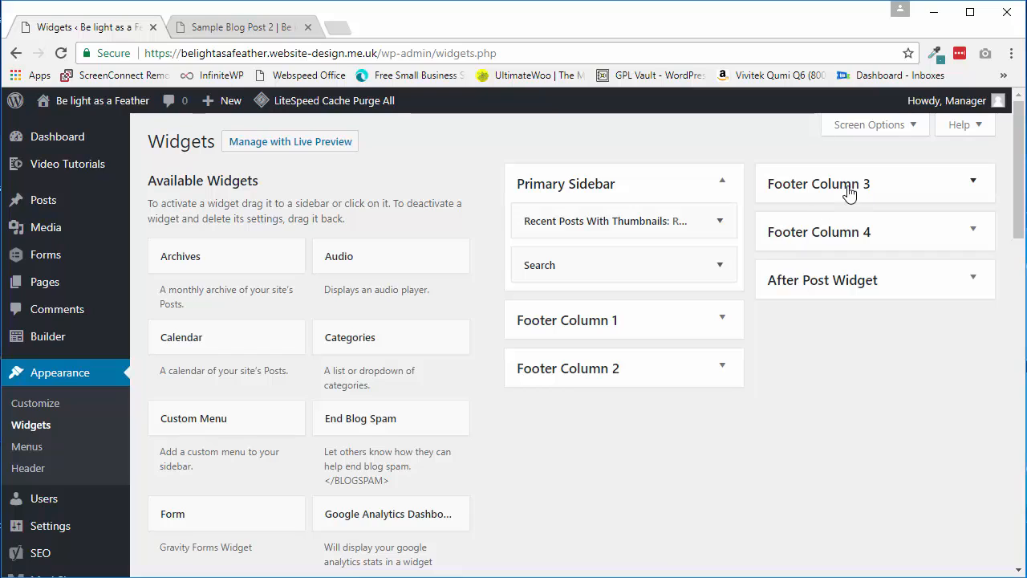
left_click(723, 320)
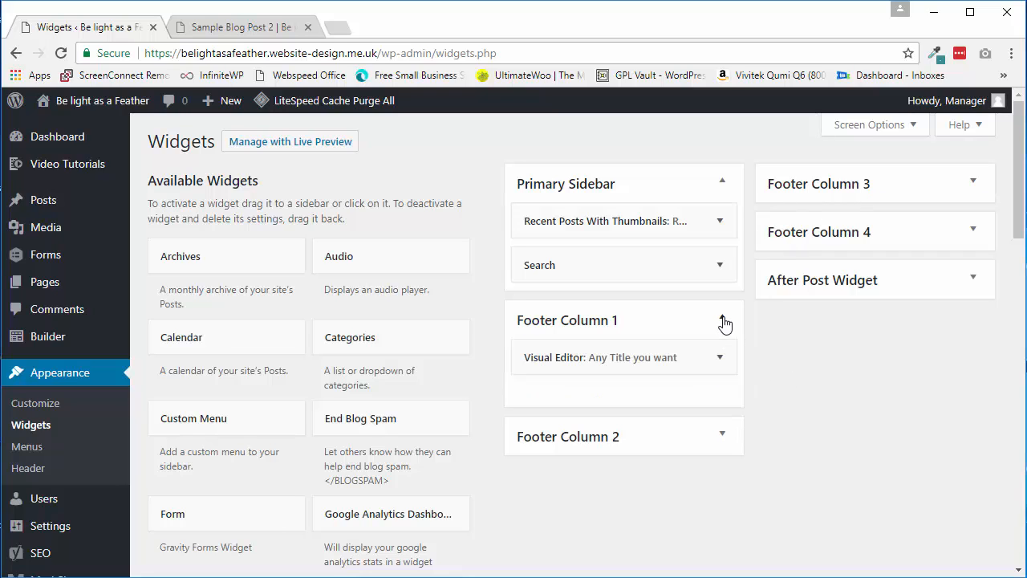
left_click(723, 436)
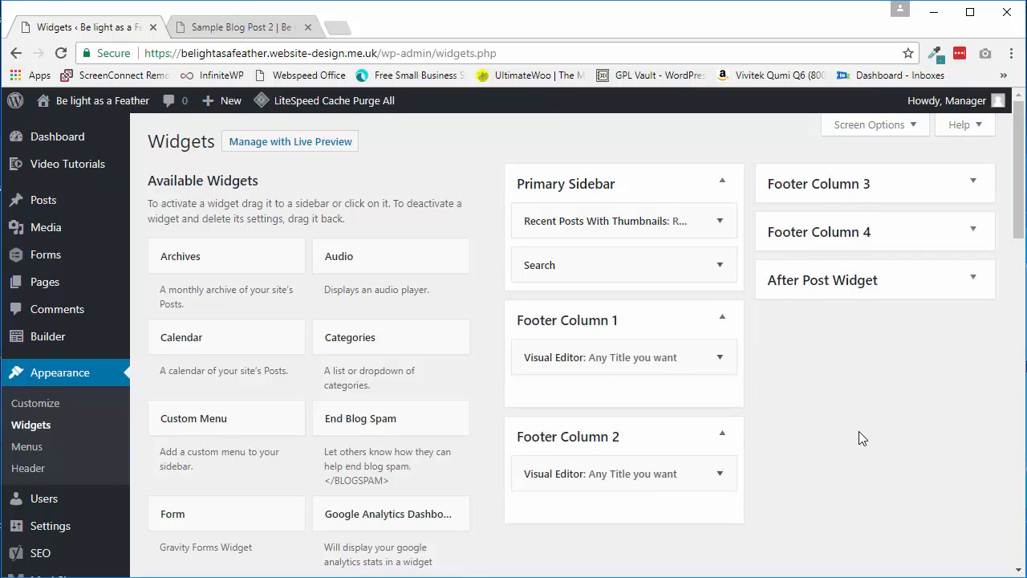
scroll(859, 431, "down", 1)
left_click(978, 164)
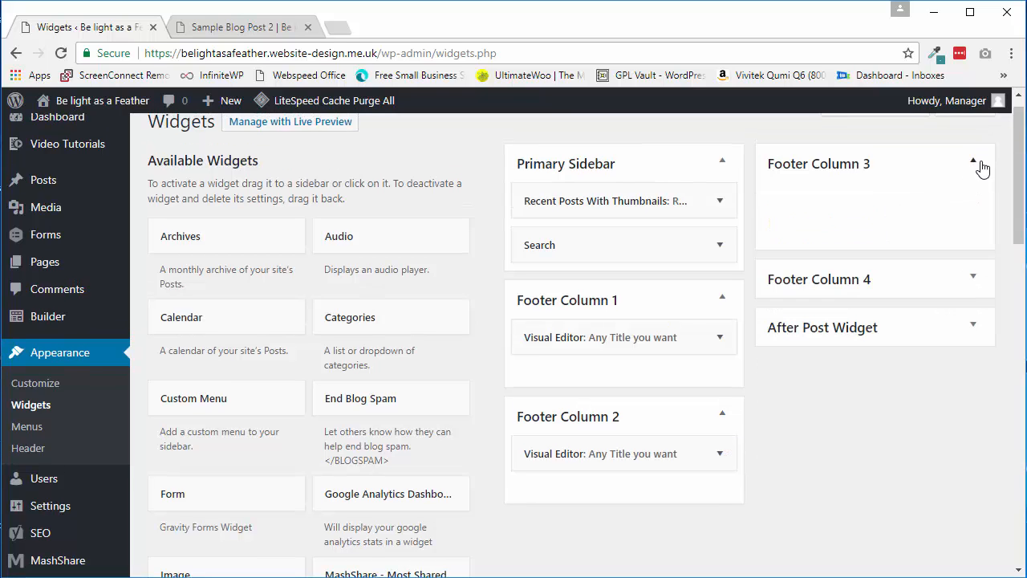
left_click(980, 164)
left_click(977, 210)
left_click(977, 211)
left_click(975, 169)
left_click(967, 173)
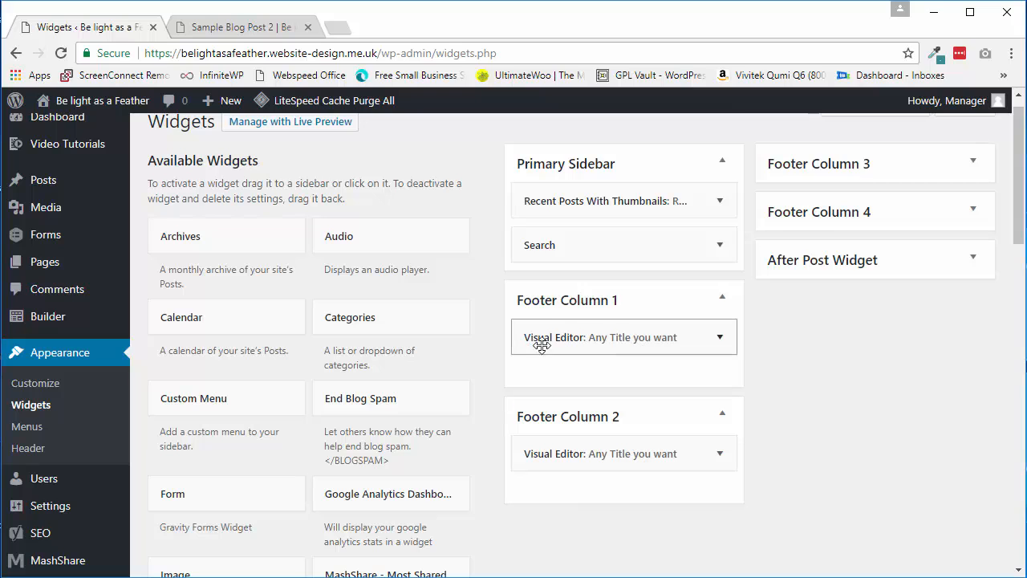
Step: Review the title and text of the Visual Editor widget in Footer Column 1, and collapse the widget again
left_click(719, 344)
scroll(773, 385, "down", 3)
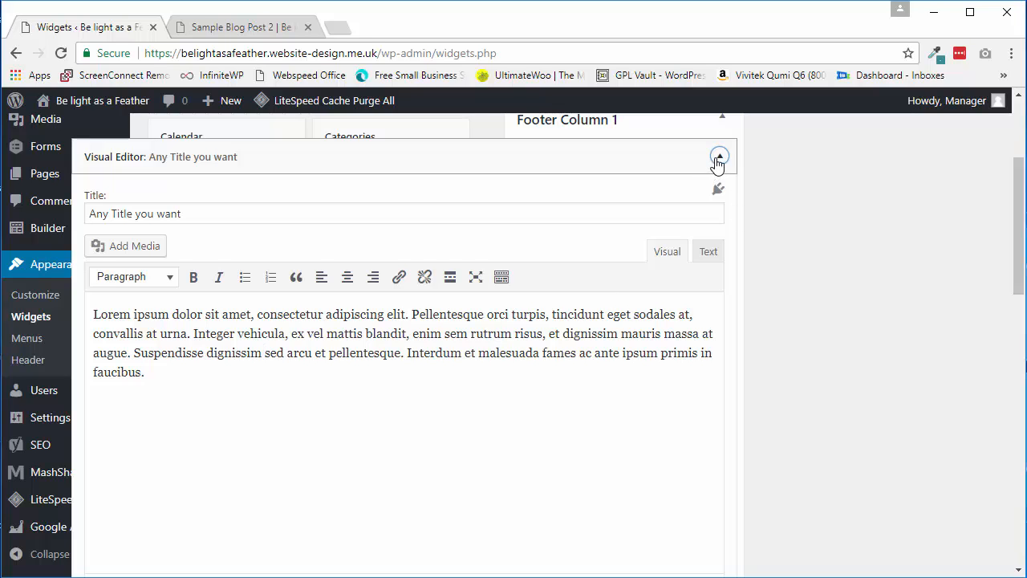
scroll(624, 410, "down", 2)
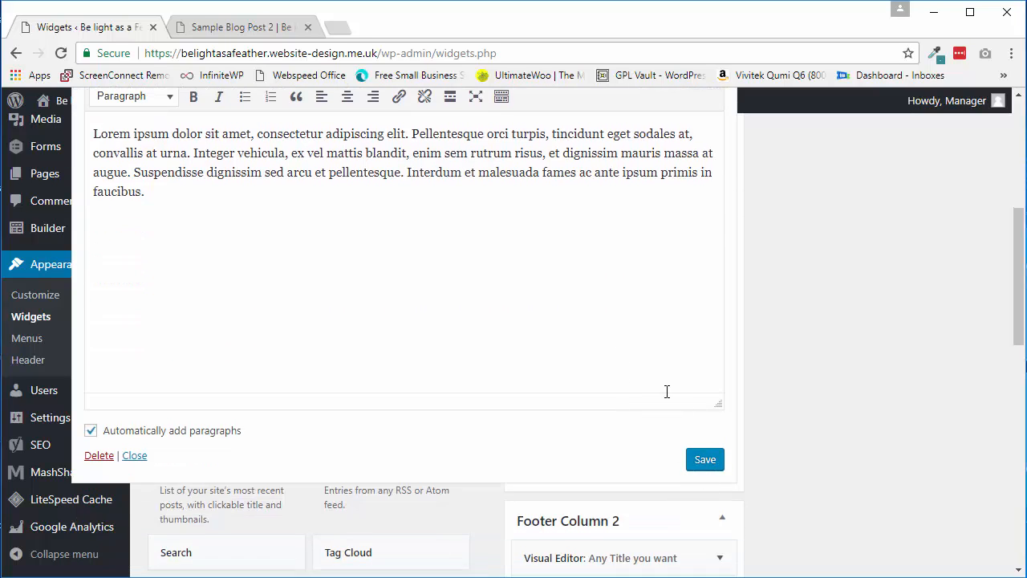
scroll(667, 391, "up", 2)
left_click(721, 298)
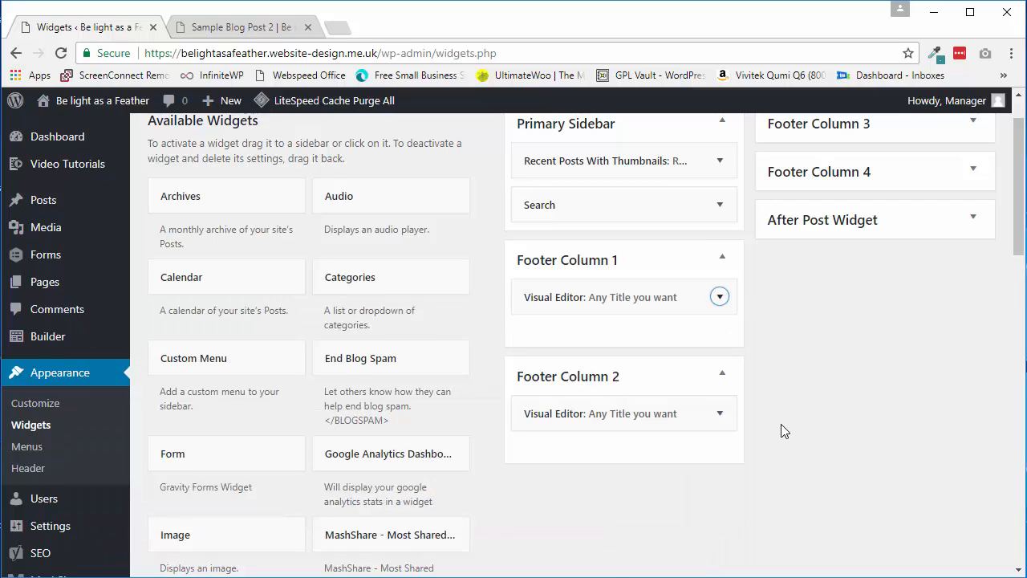
Step: Look through the admin submenus for Settings, SEO and MashShare
scroll(702, 383, "down", 2)
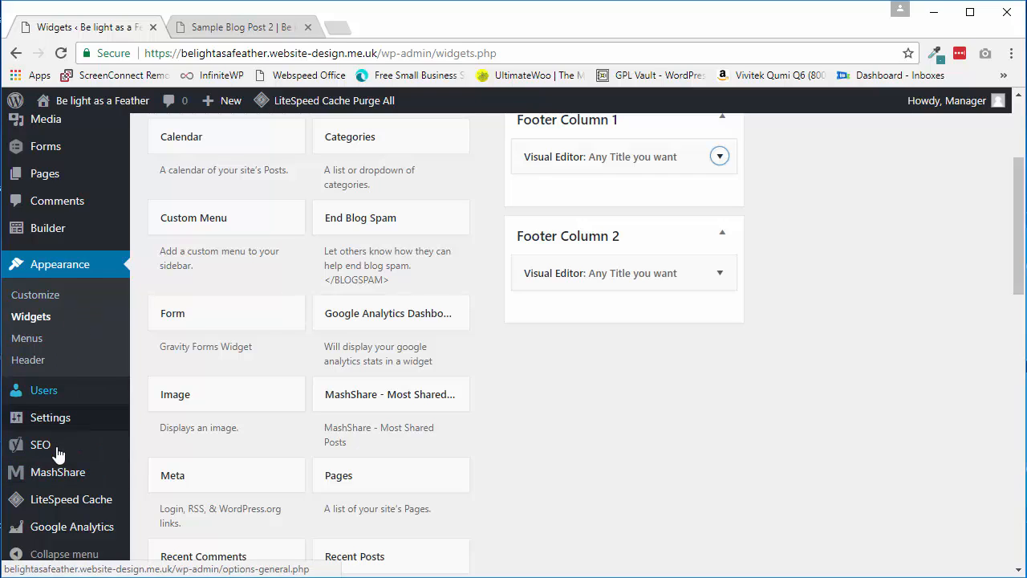
mouse_move(57, 457)
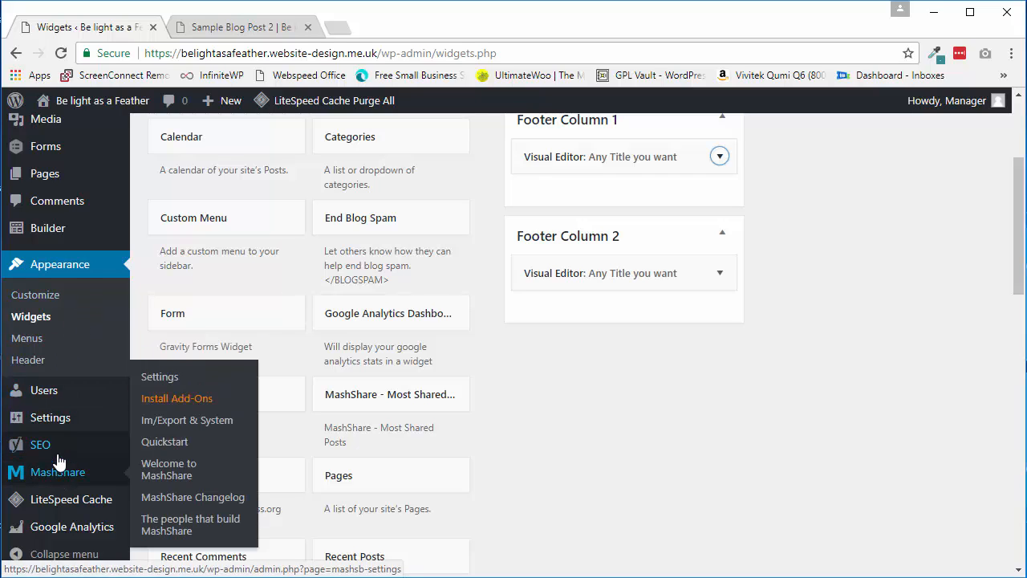
mouse_move(57, 417)
mouse_move(53, 397)
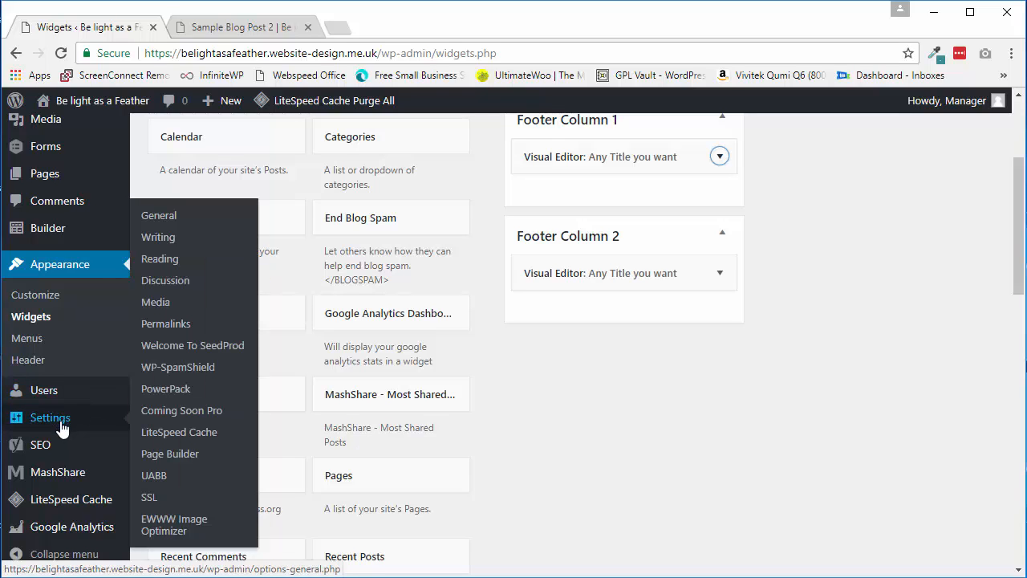
scroll(63, 429, "down", 1)
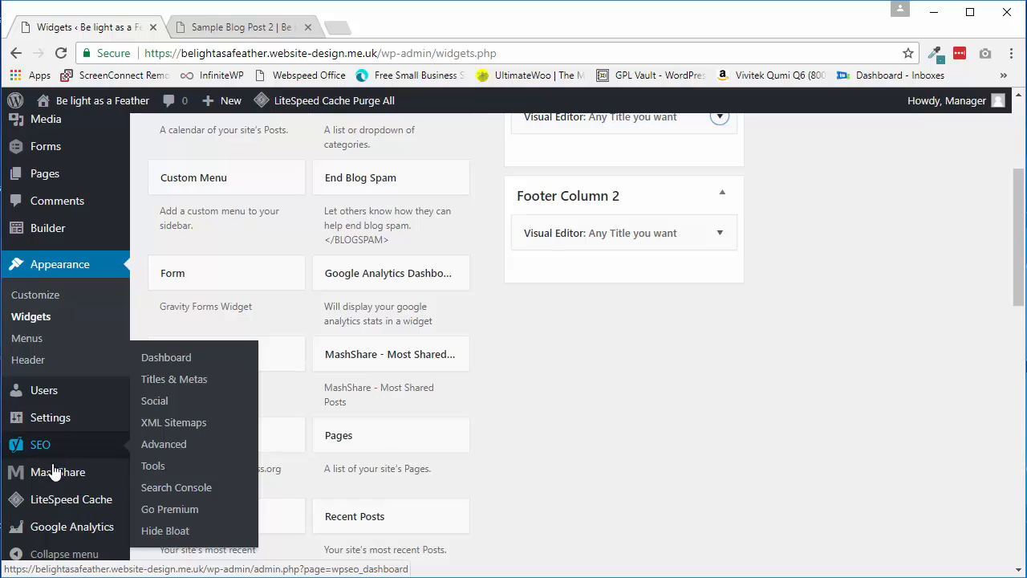
mouse_move(54, 480)
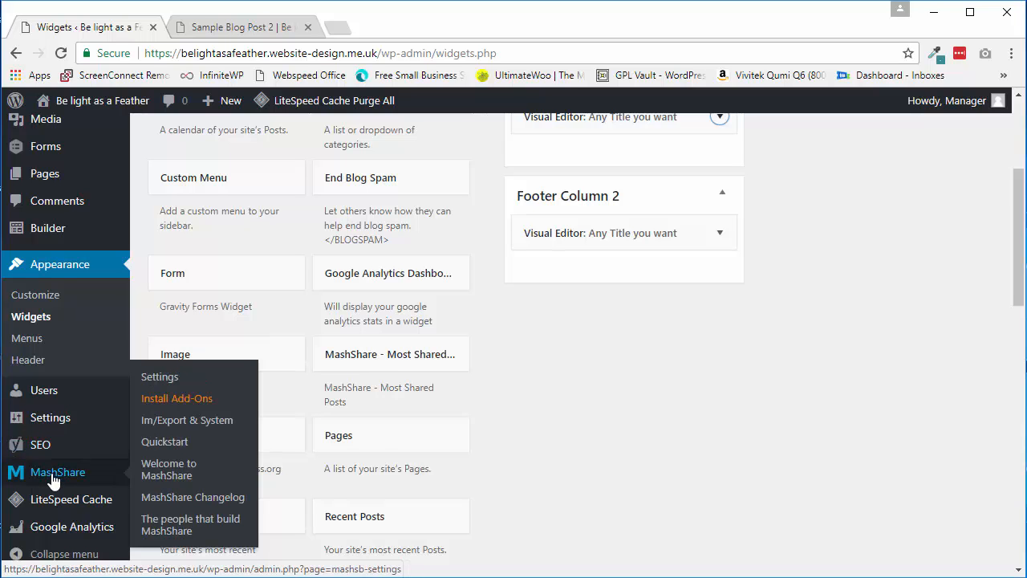
Step: Check the social share buttons on the live Sample Blog Post 2, and return to the Widgets screen
left_click(241, 26)
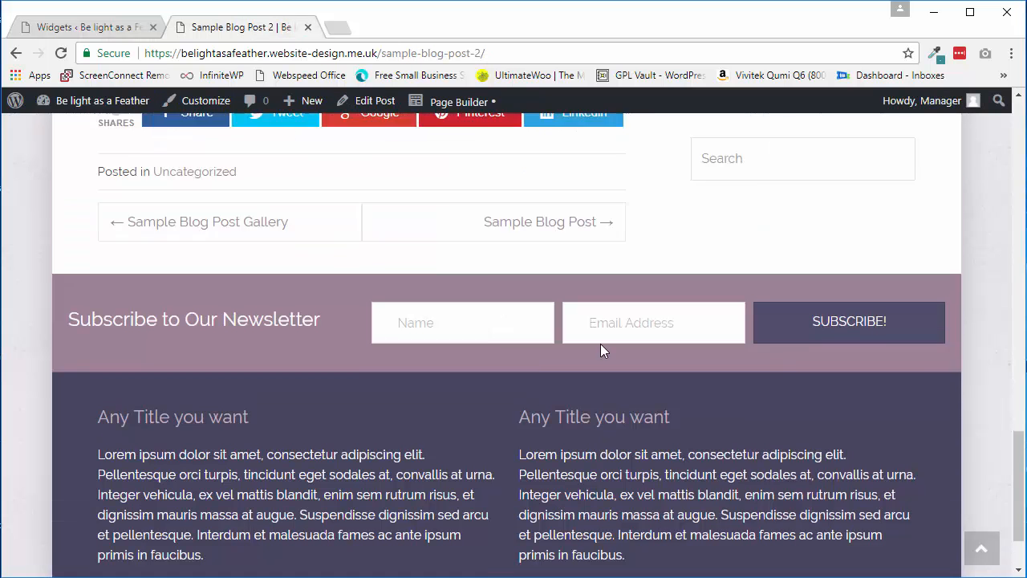
scroll(602, 347, "up", 3)
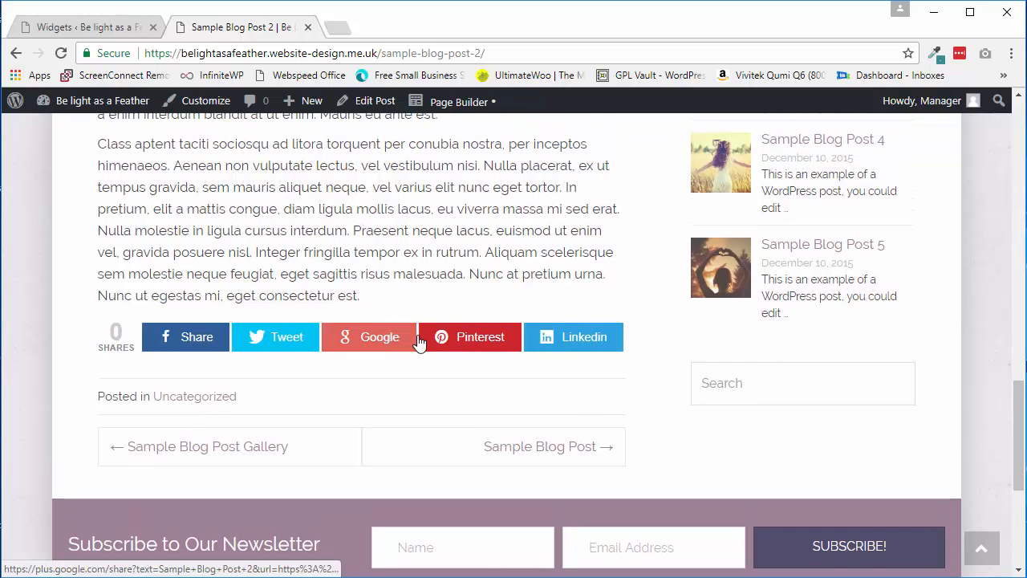
left_click(116, 29)
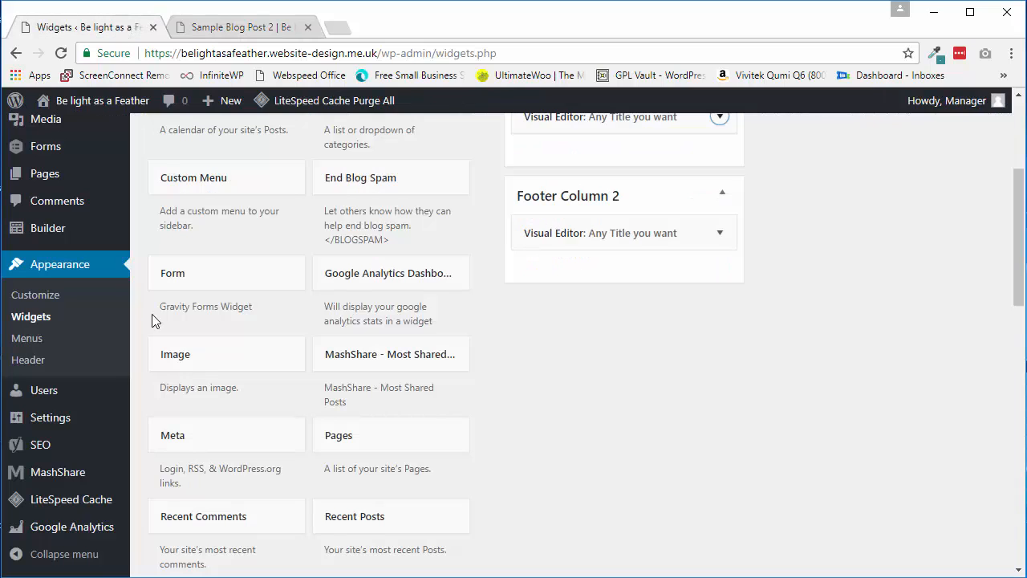
Step: Open the General Settings page of the Google Analytics plugin
scroll(155, 321, "down", 2)
mouse_move(70, 504)
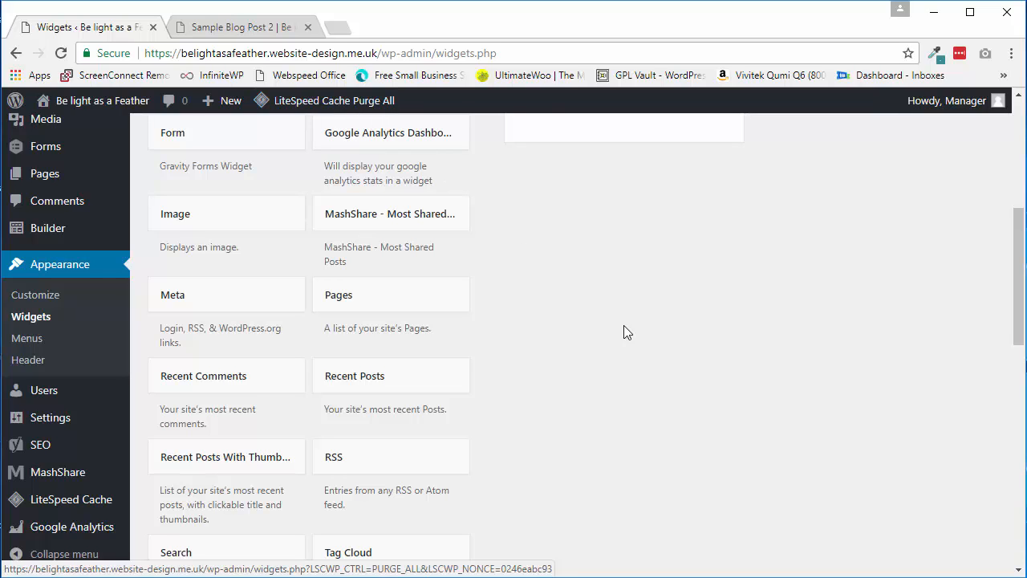
scroll(637, 340, "down", 2)
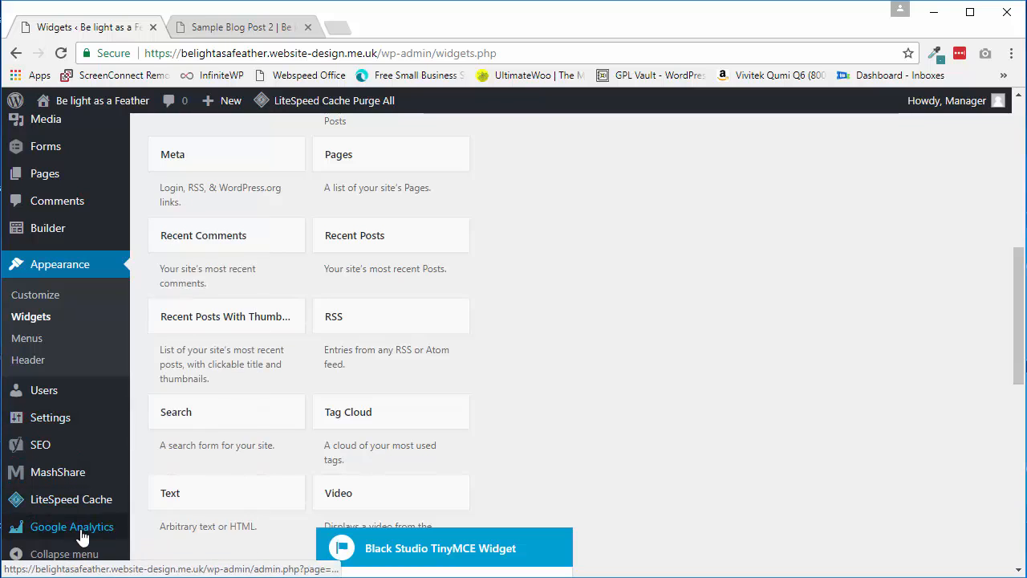
mouse_move(84, 533)
left_click(198, 447)
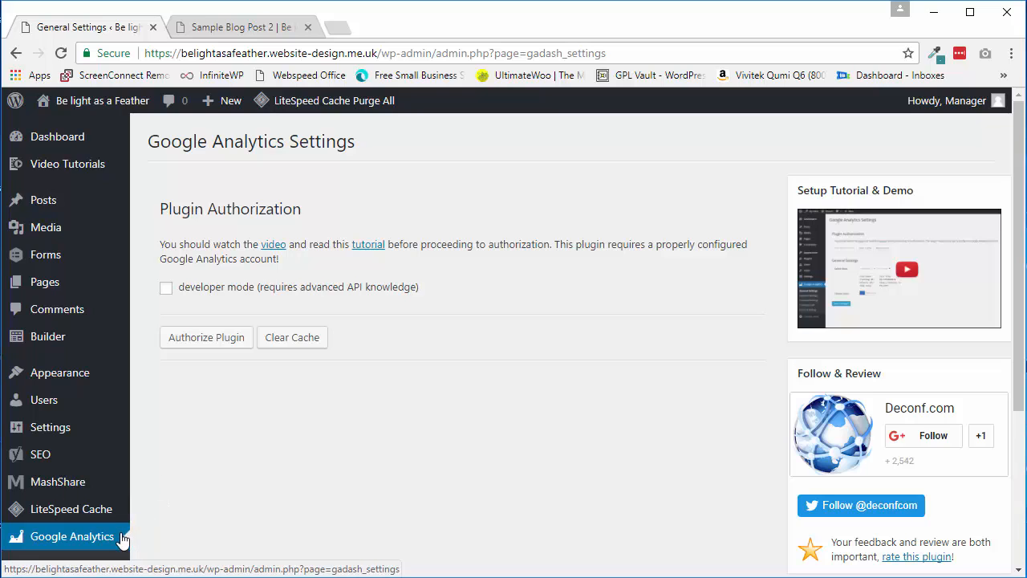
mouse_move(70, 467)
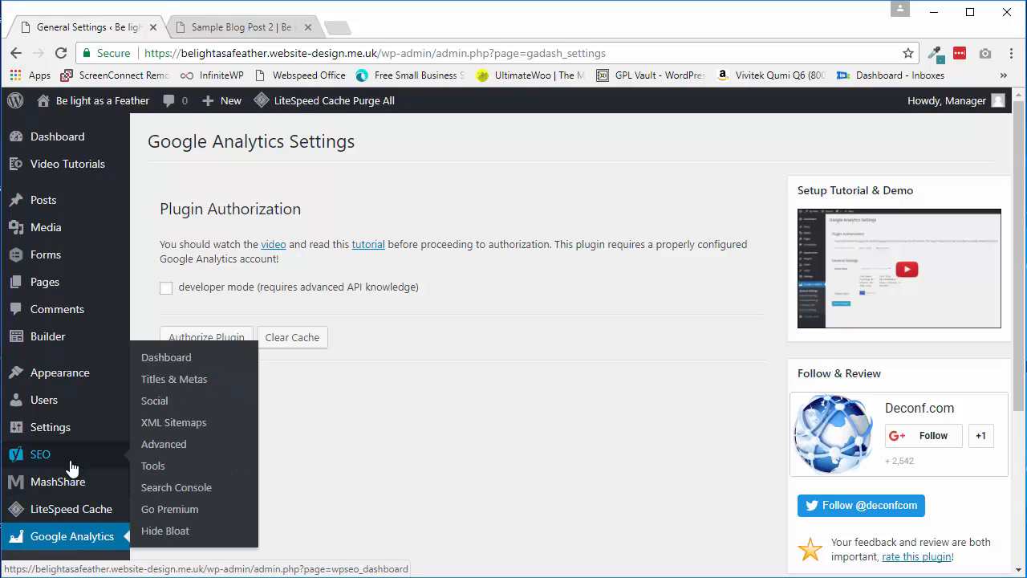
mouse_move(92, 389)
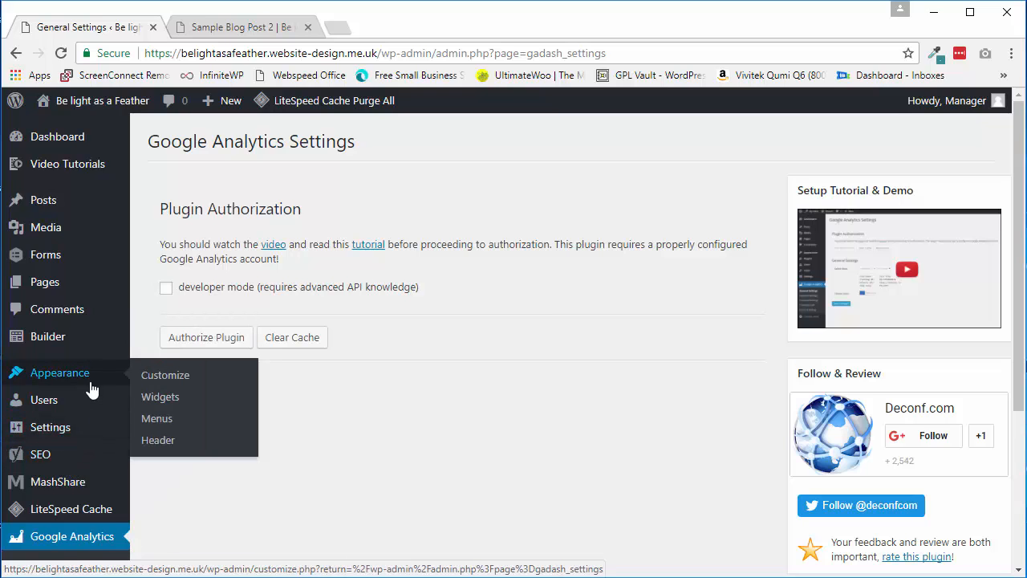
mouse_move(69, 296)
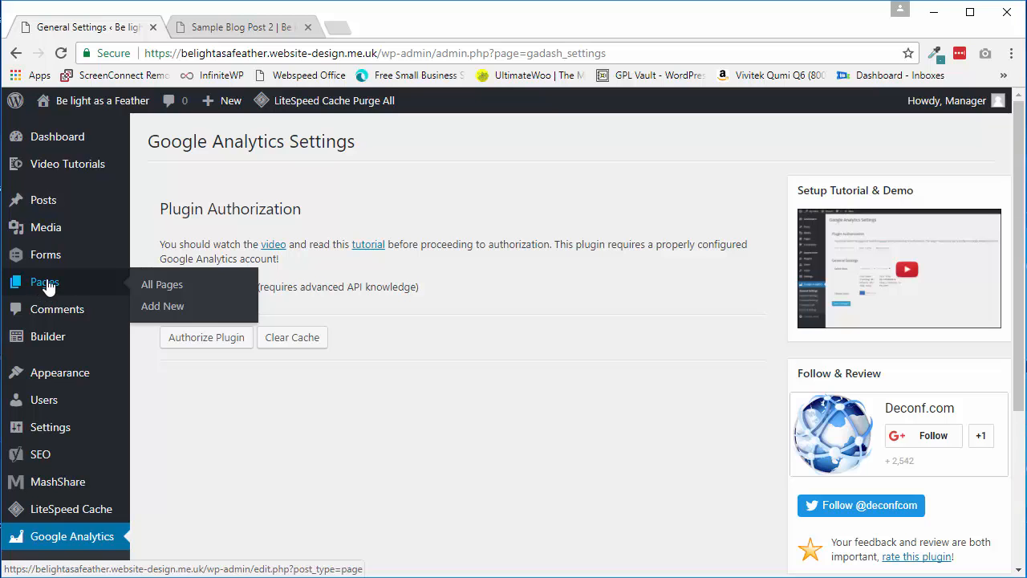
Step: Switch to the live website and open its About Us page
left_click(272, 27)
scroll(688, 383, "up", 4)
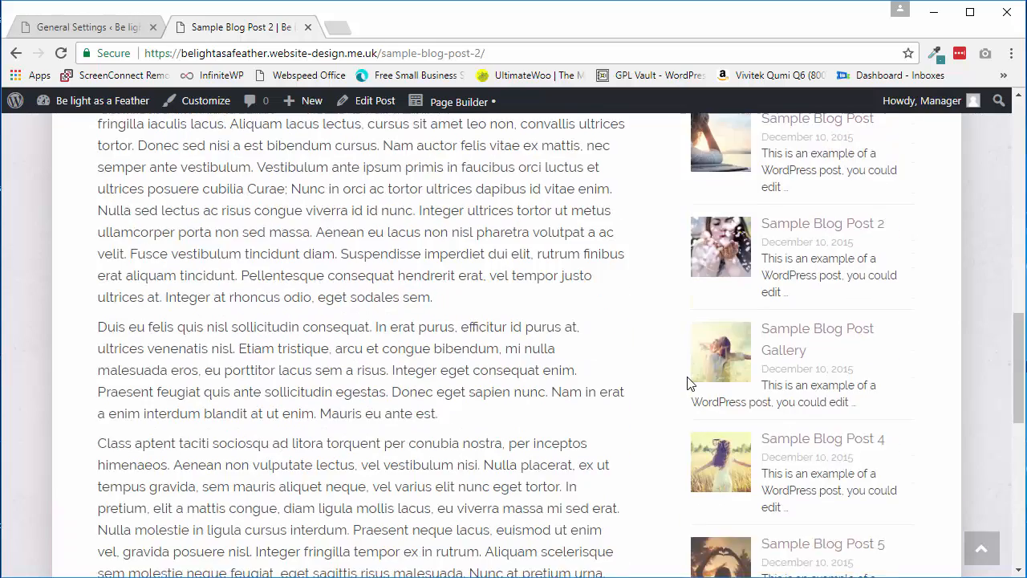
scroll(689, 383, "up", 5)
scroll(626, 311, "up", 5)
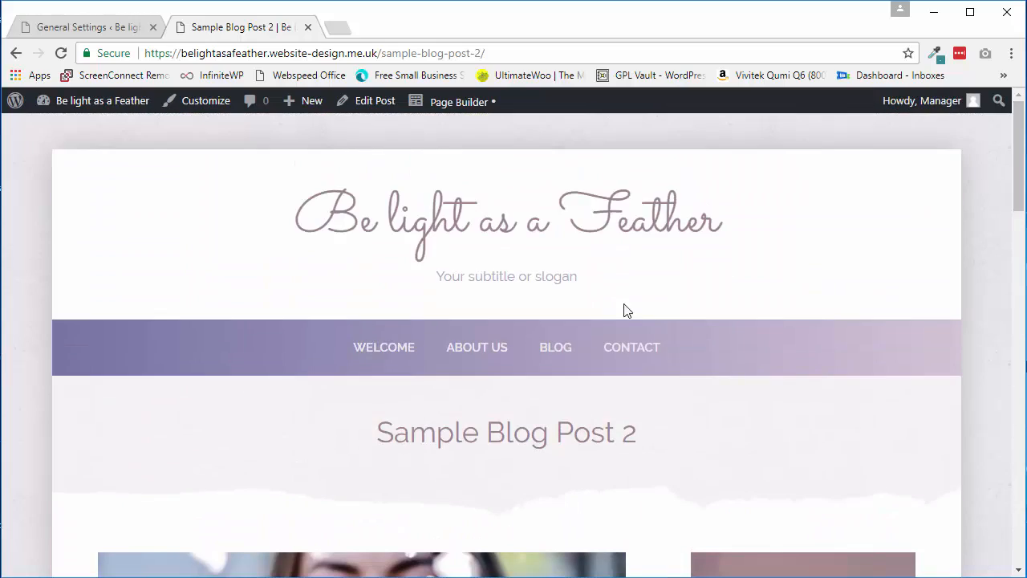
left_click(481, 351)
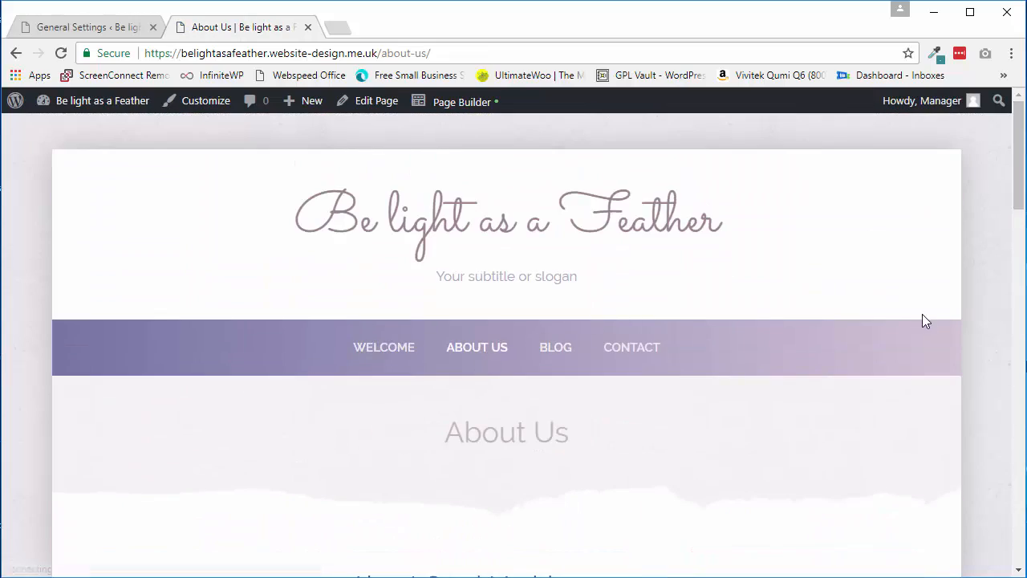
Step: Look through the live About Us page, covering the founder profile with social icons, Qualifications and Professional Associations
scroll(931, 322, "down", 3)
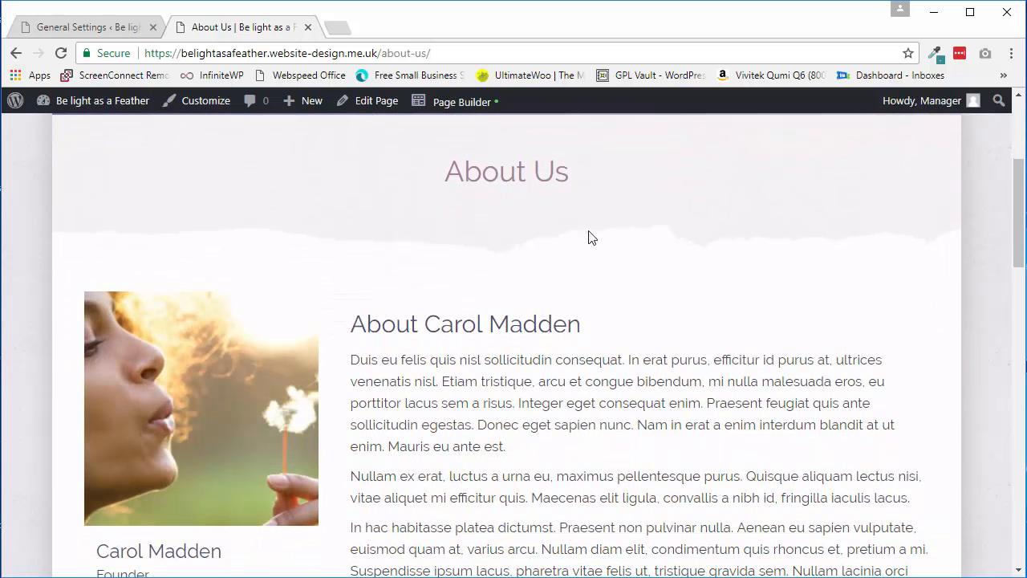
left_click_drag(1020, 239, 1025, 450)
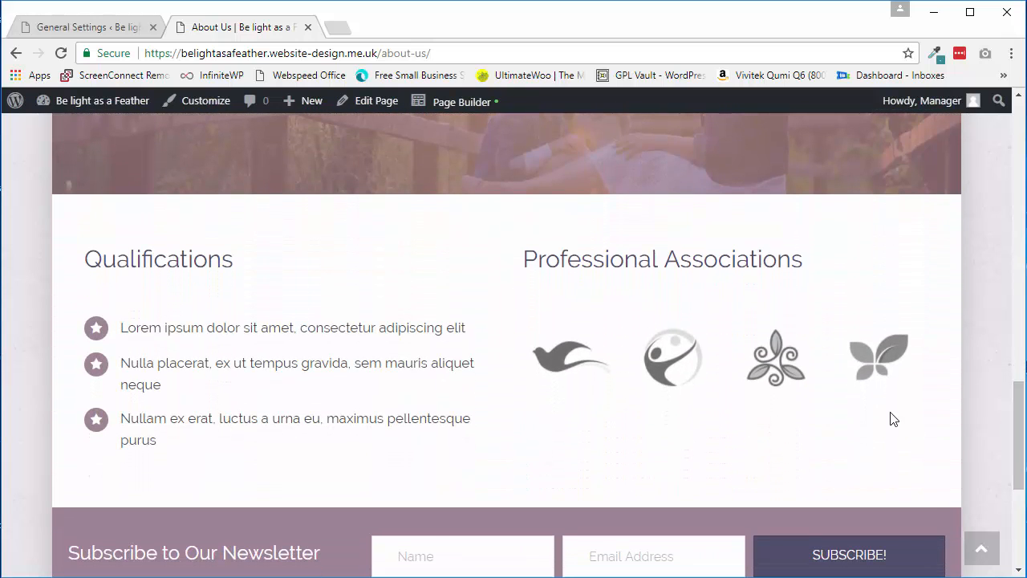
left_click_drag(1018, 412, 1016, 259)
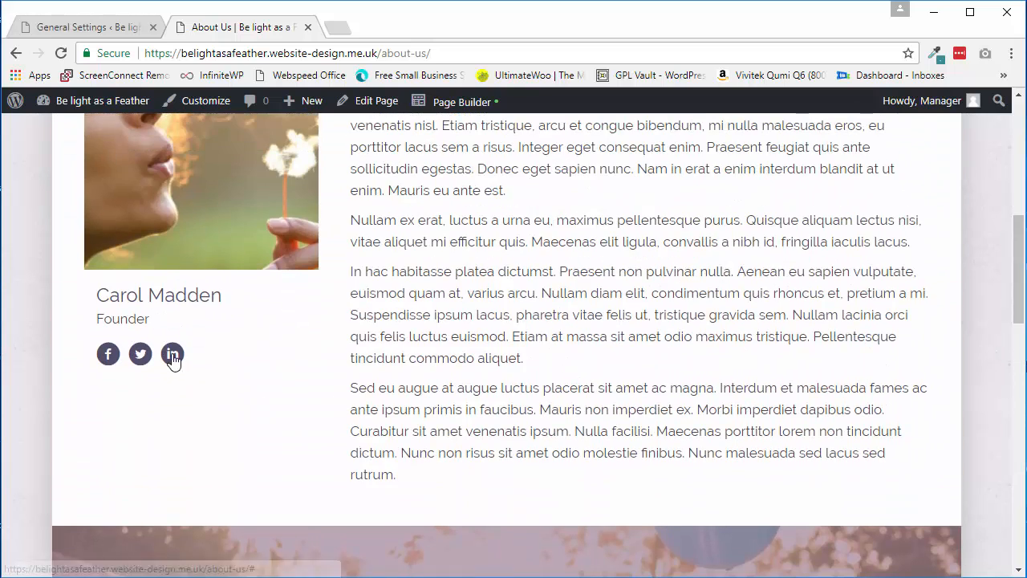
scroll(507, 399, "up", 4)
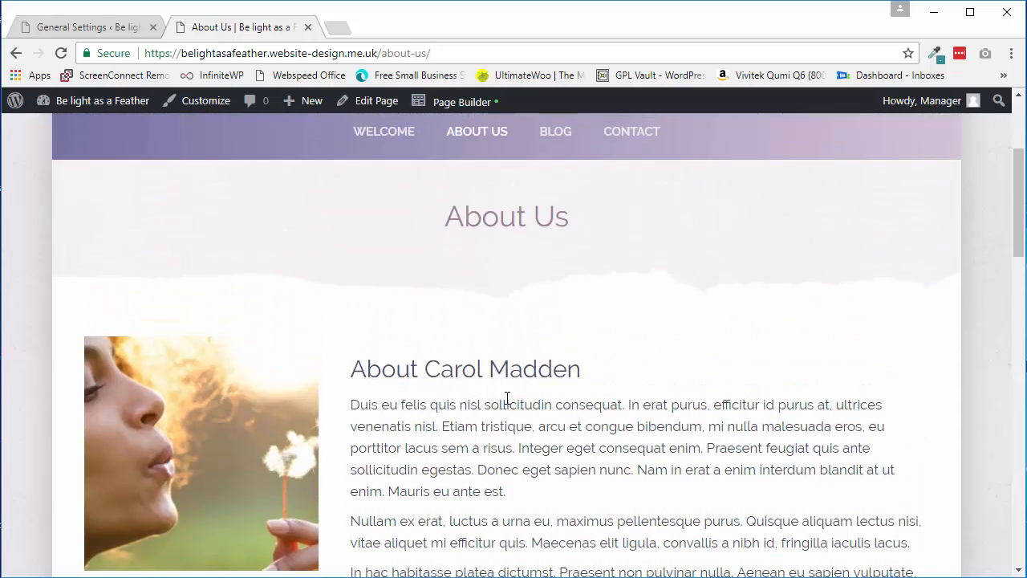
scroll(508, 398, "up", 2)
scroll(508, 399, "down", 3)
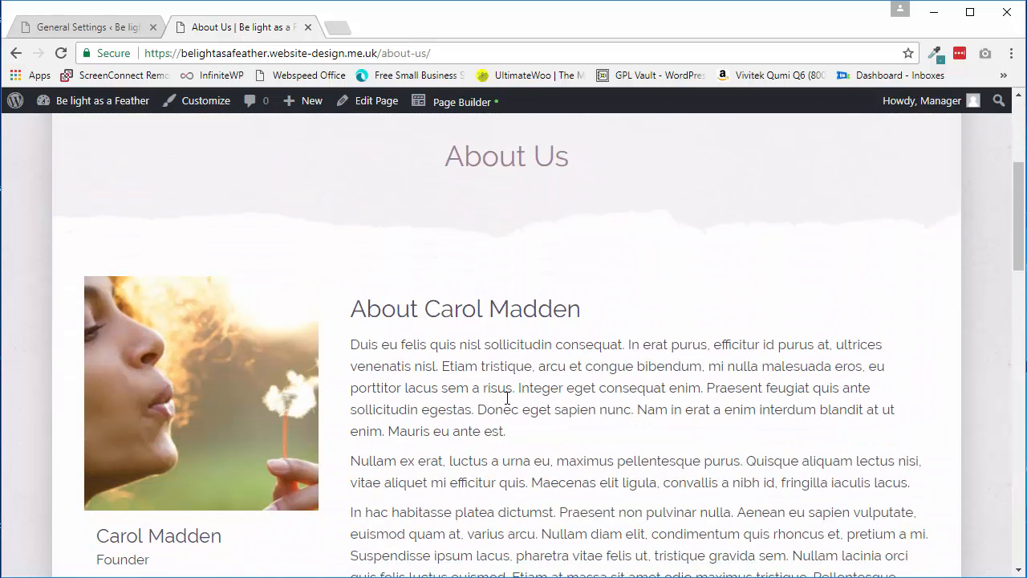
Step: Return to the admin area and open the About Us page for editing from the full list of pages
left_click(111, 32)
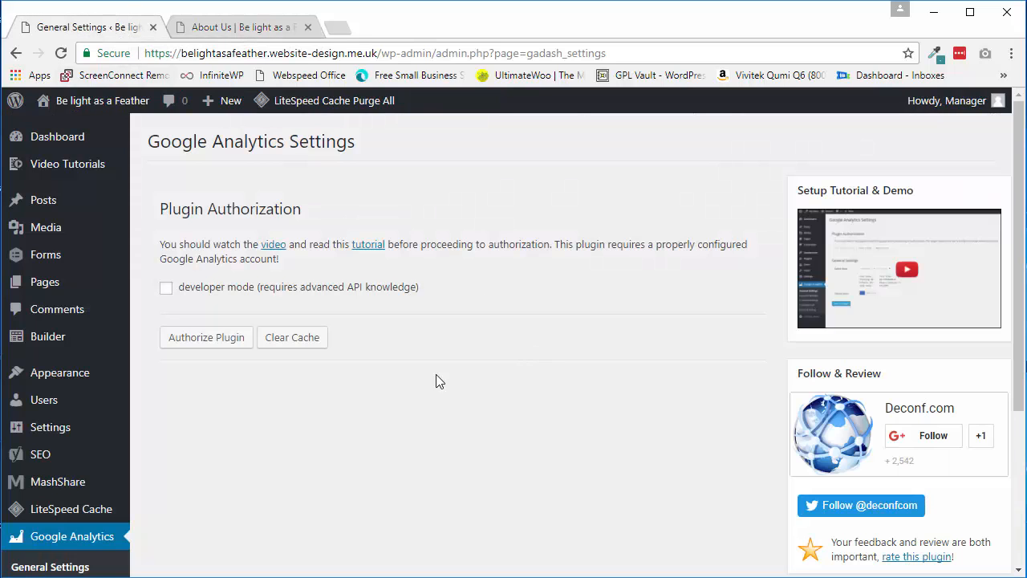
mouse_move(96, 285)
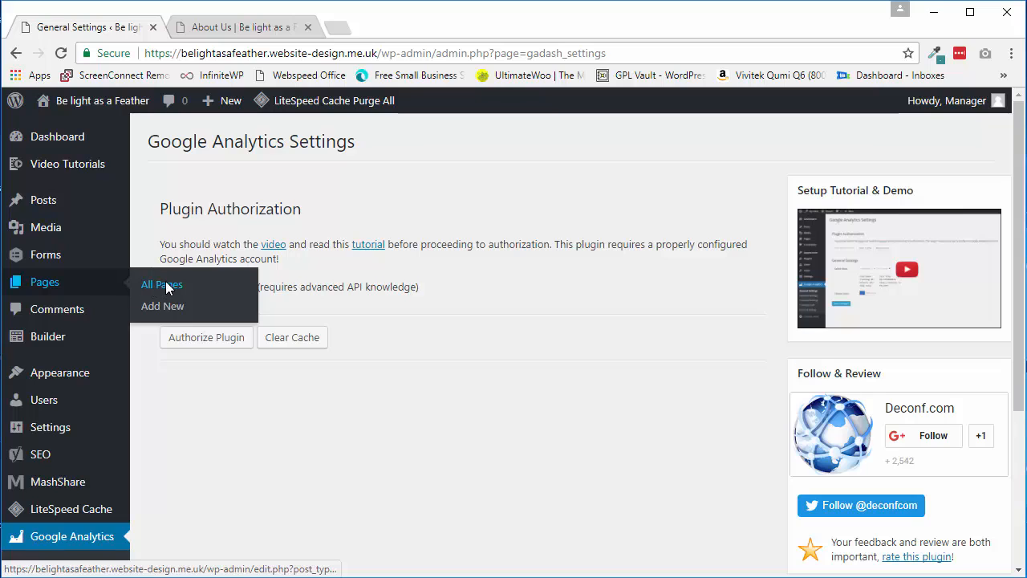
left_click(166, 284)
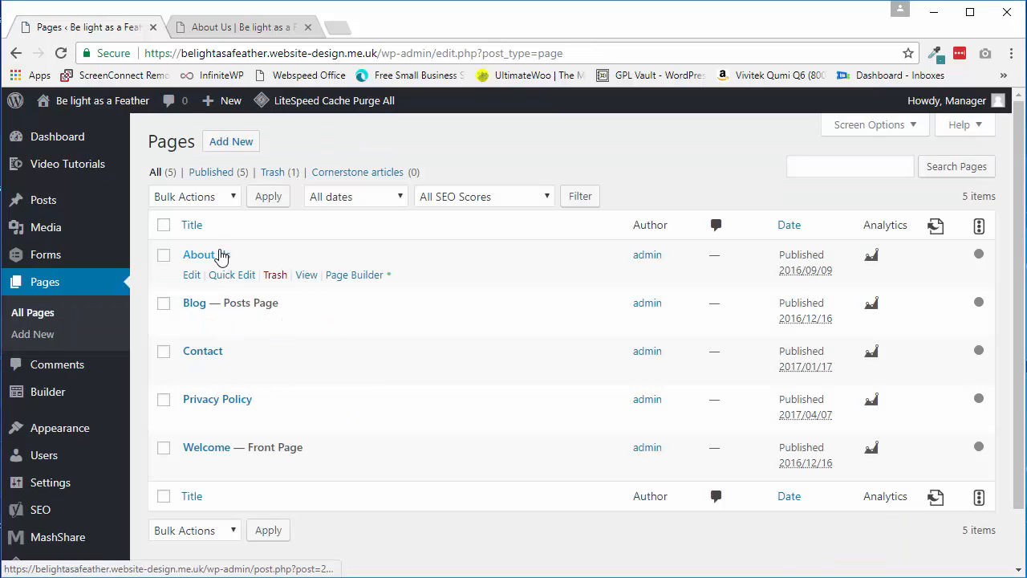
left_click(221, 255)
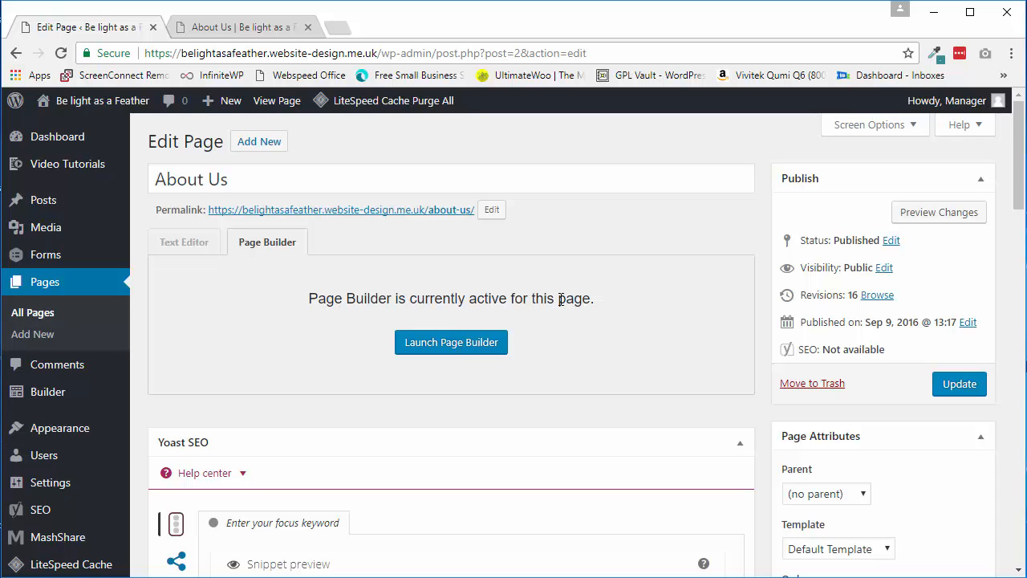
Step: Launch Page Builder for the About Us page and decline the introductory tour
left_click(476, 346)
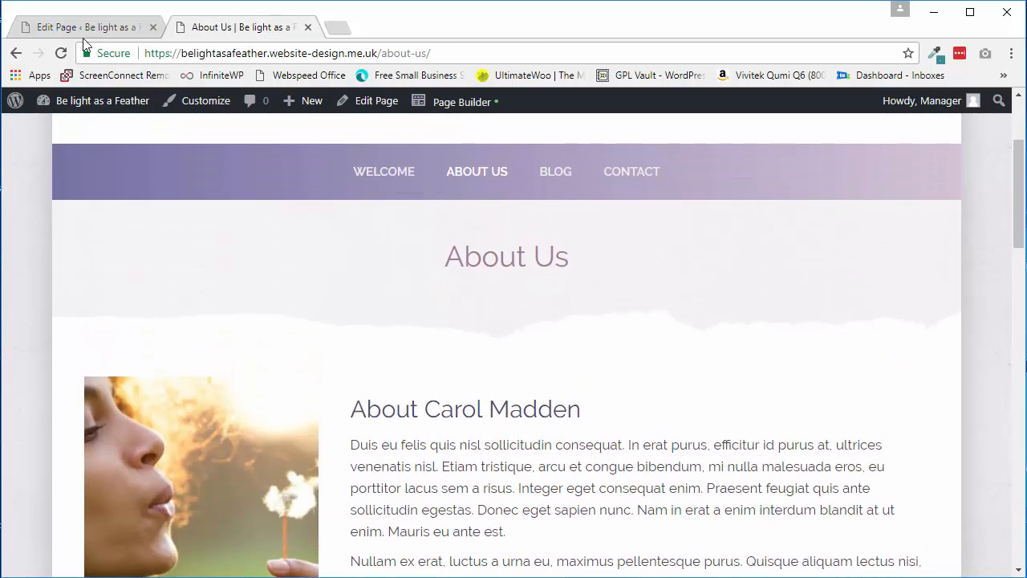
left_click(85, 30)
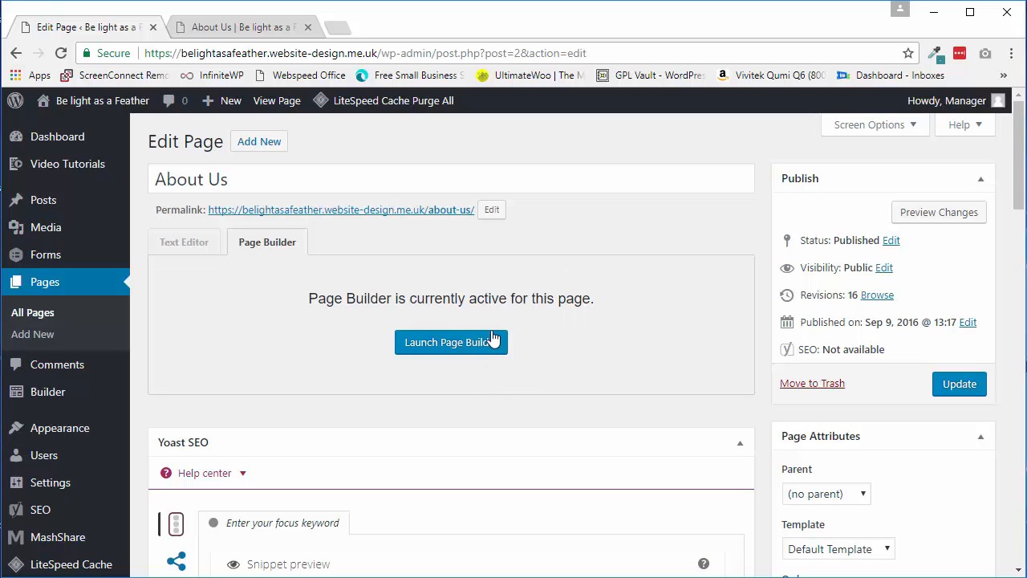
left_click(471, 345)
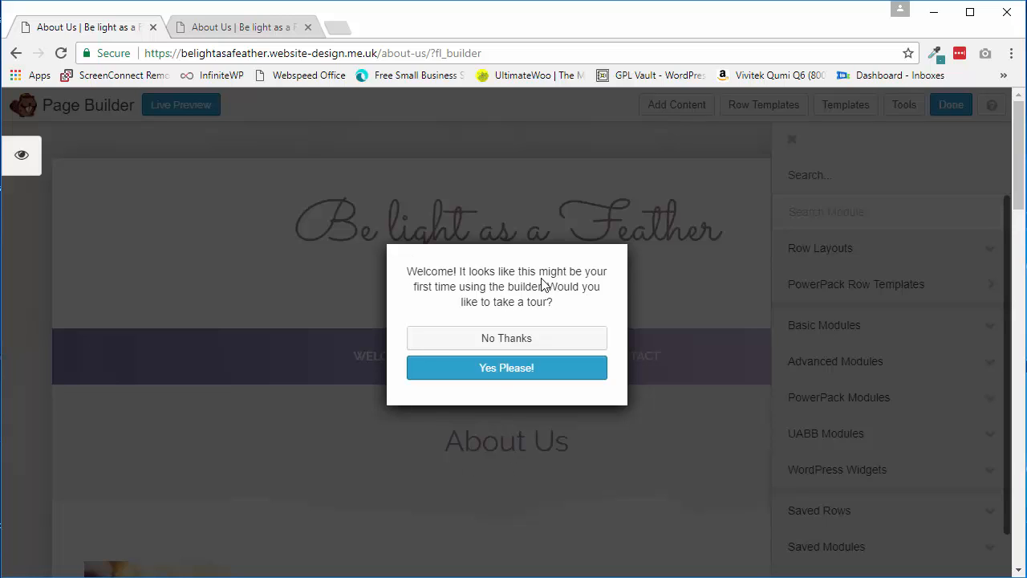
left_click(535, 338)
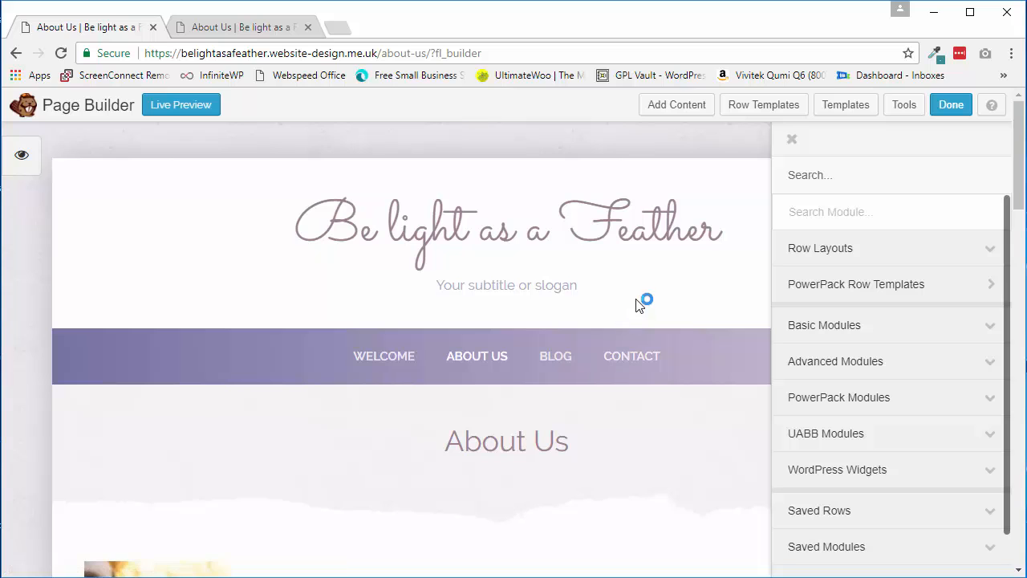
Step: Examine the editable rows and modules of the About Us page, from the founder profile and testimonials down to the footer
left_click_drag(1018, 161, 1014, 219)
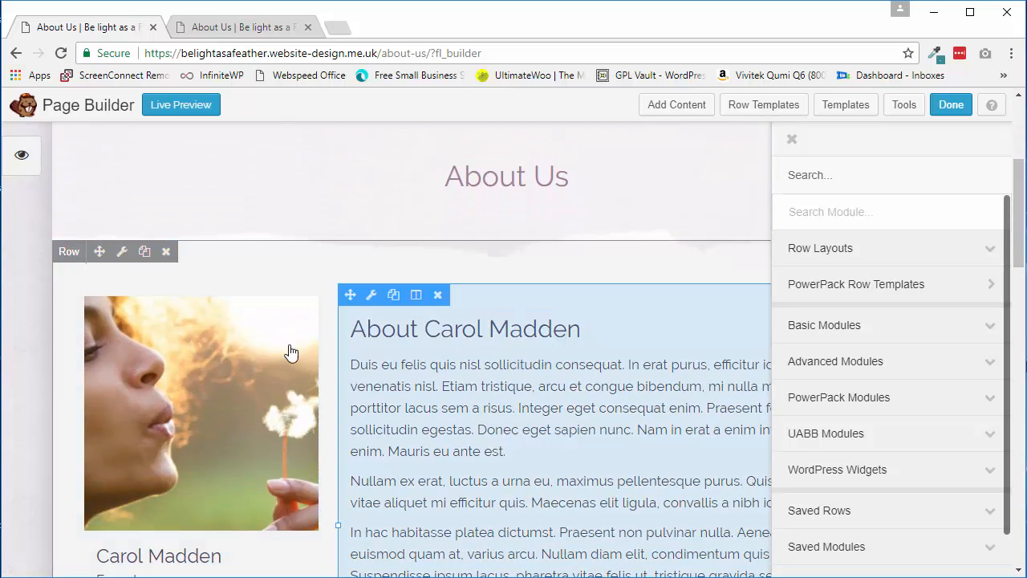
scroll(486, 343, "down", 8)
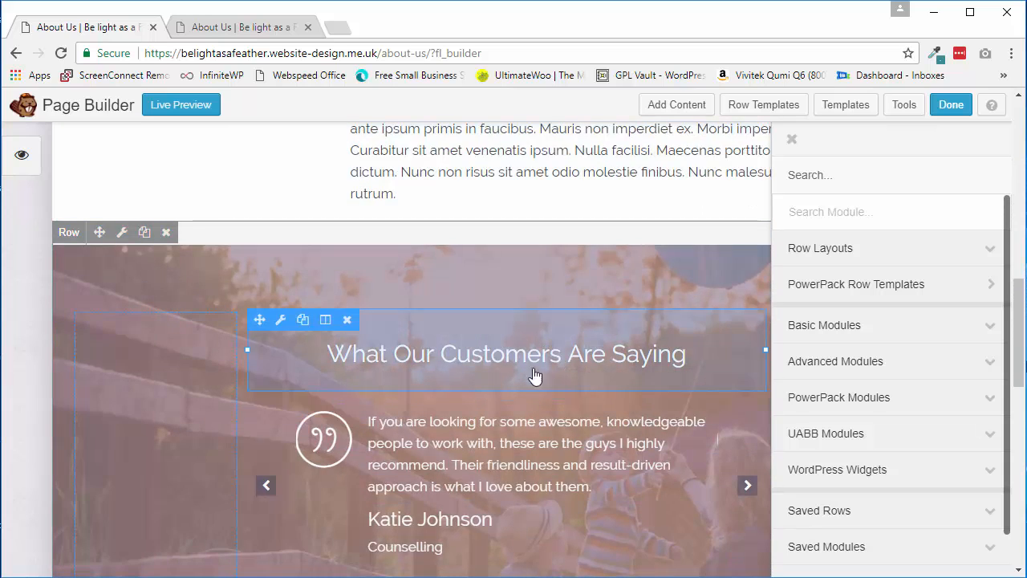
scroll(559, 359, "down", 4)
scroll(562, 361, "down", 3)
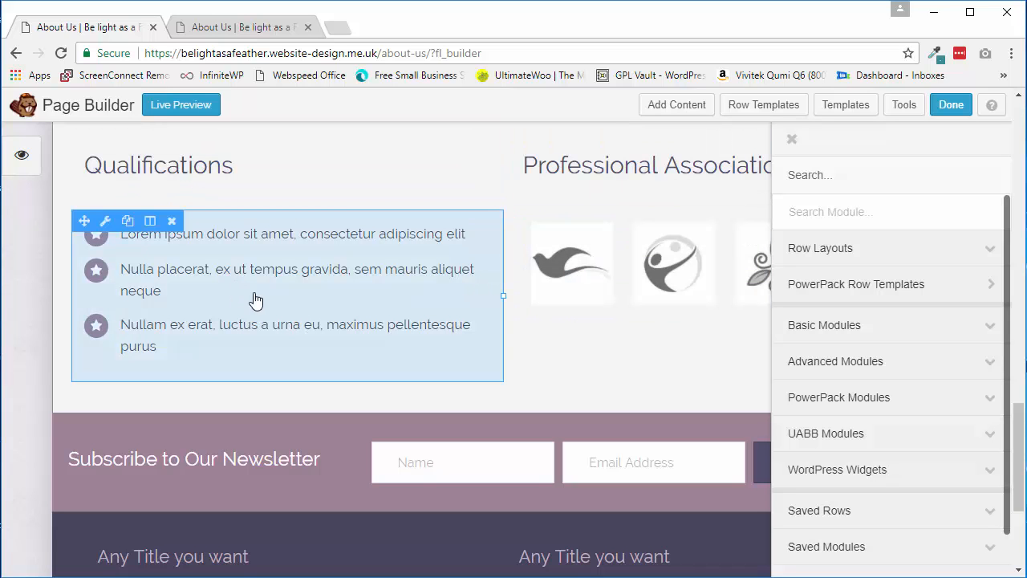
scroll(581, 347, "down", 3)
scroll(581, 346, "up", 15)
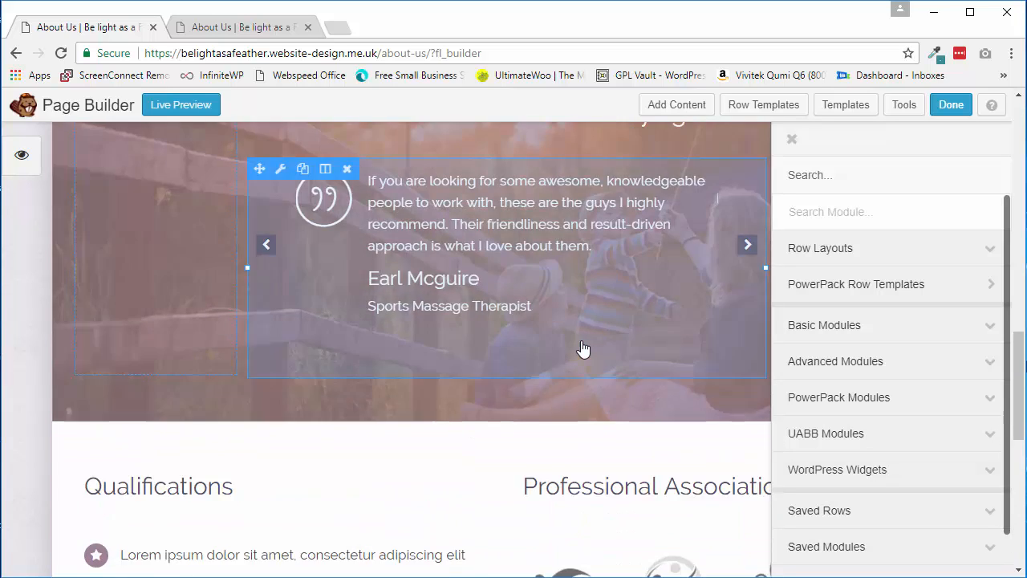
scroll(586, 346, "up", 3)
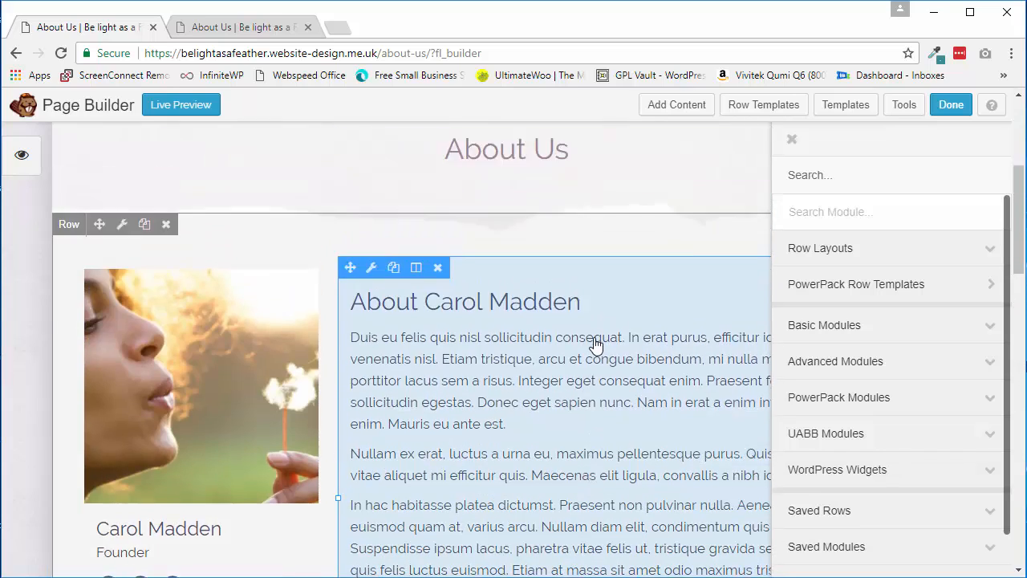
scroll(550, 441, "down", 3)
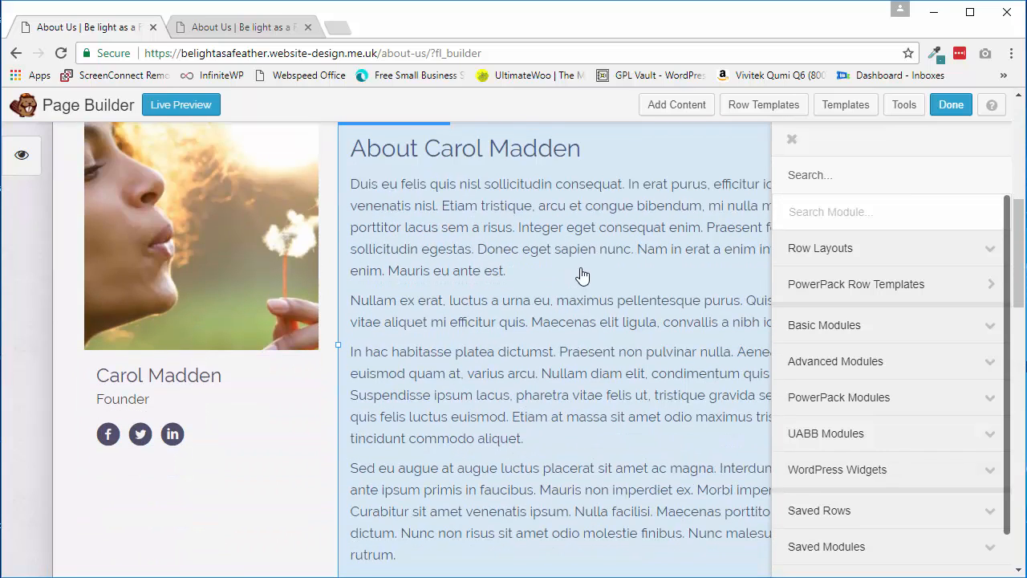
scroll(558, 317, "up", 1)
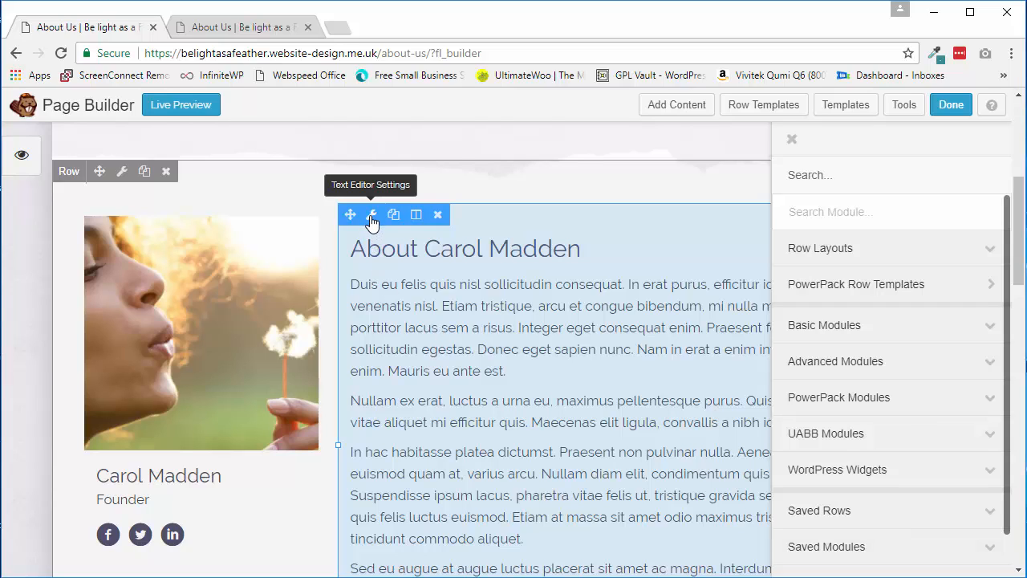
Step: Append "dfdf" to the heading in the founder's text module on the About Us page and save the module
left_click(584, 335)
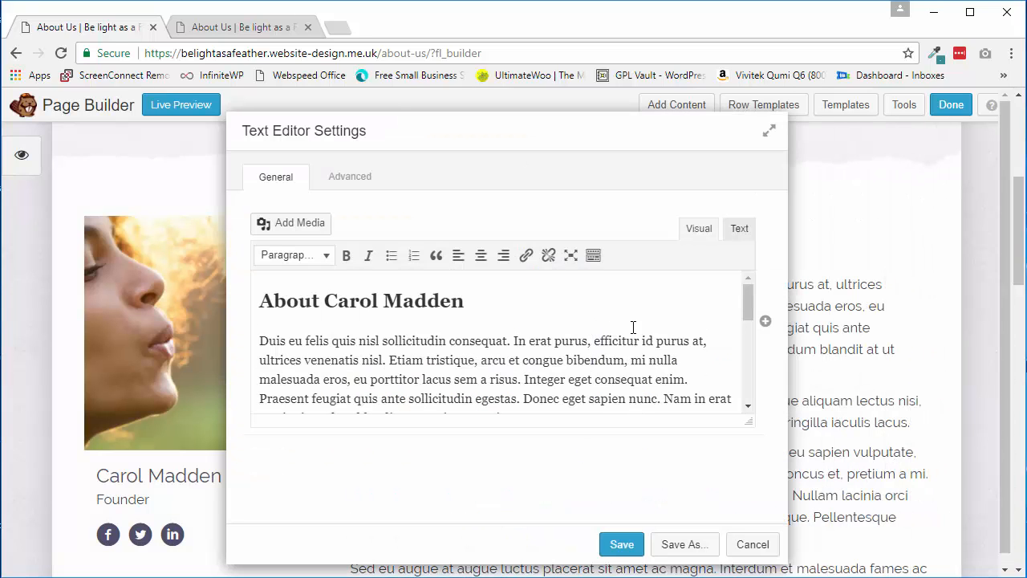
left_click_drag(748, 304, 749, 385)
scroll(506, 340, "up", 5)
left_click_drag(748, 307, 745, 309)
left_click(496, 293)
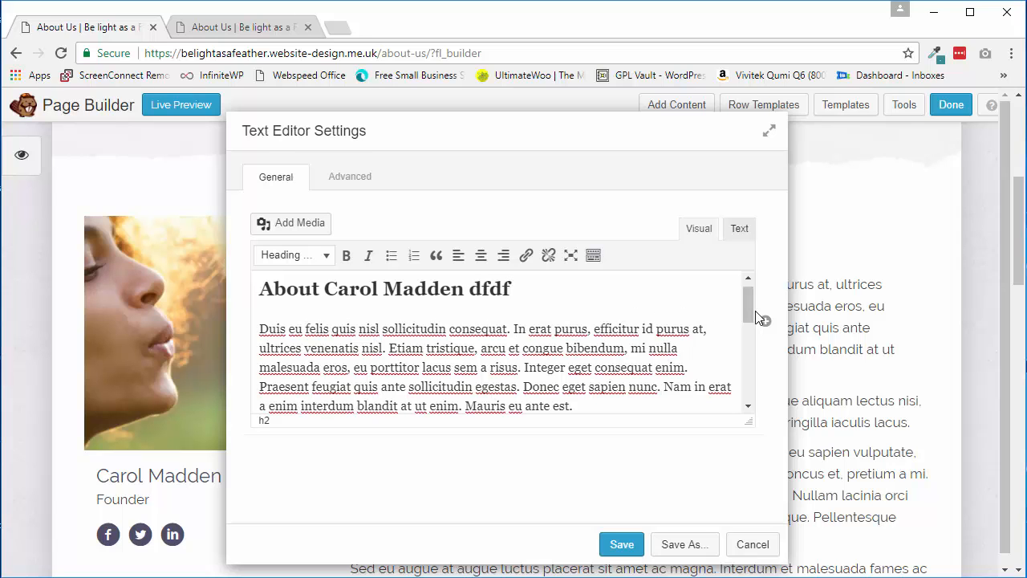
left_click_drag(748, 315, 750, 280)
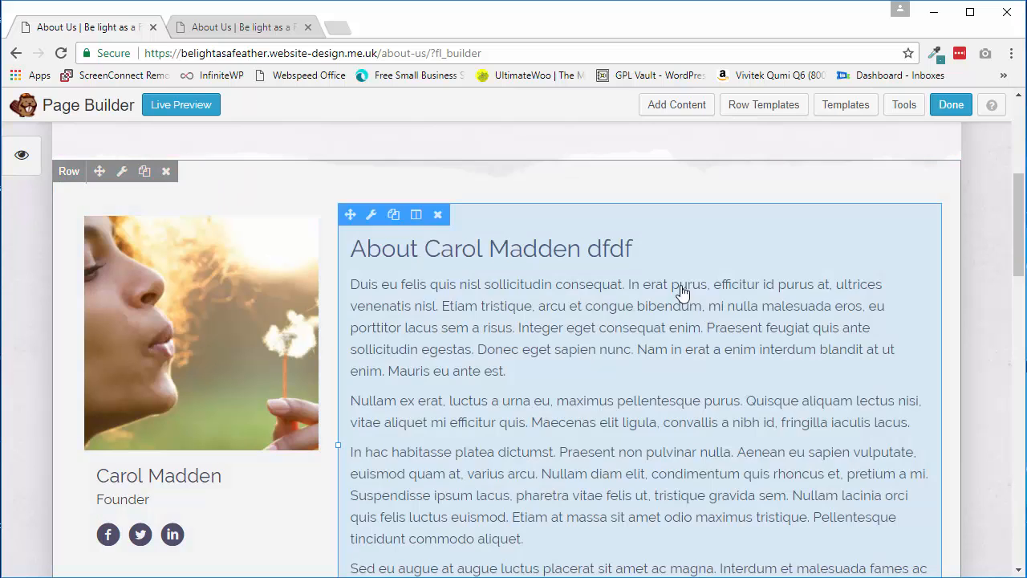
Step: Remove "dfdf" from the heading in the founder's text module and save the module
left_click(637, 325)
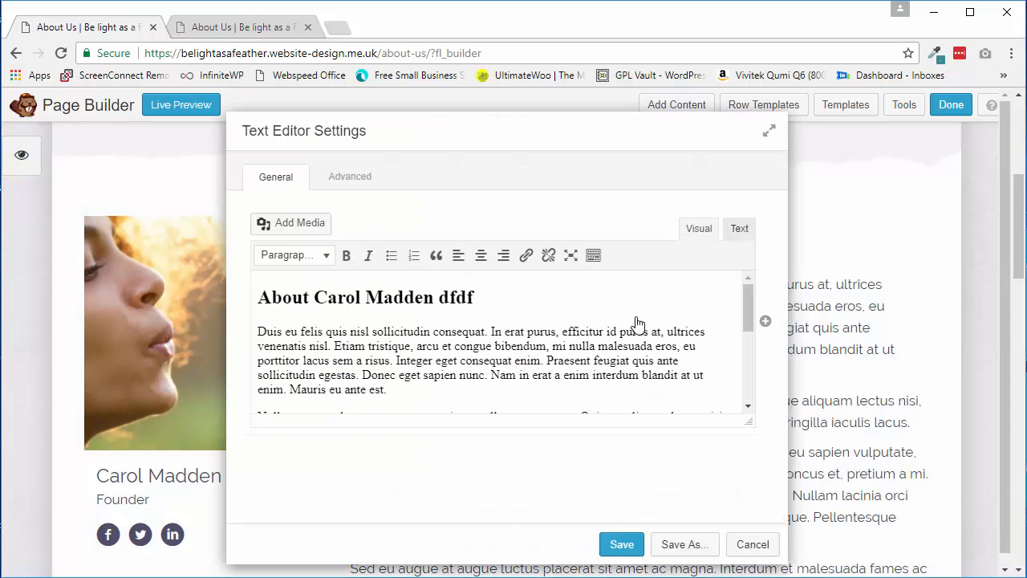
left_click(497, 301)
key("BackSpace")
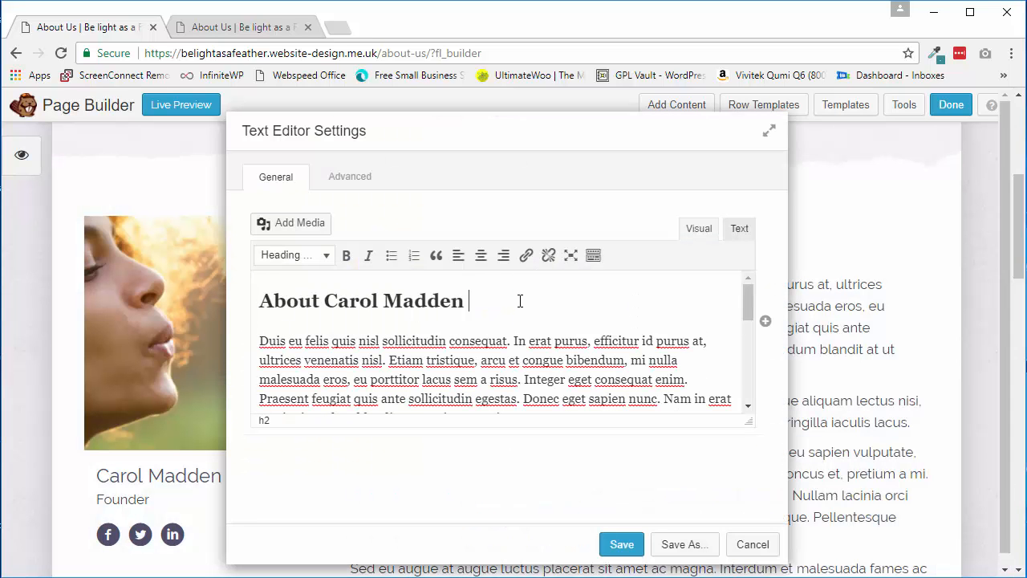
left_click(622, 545)
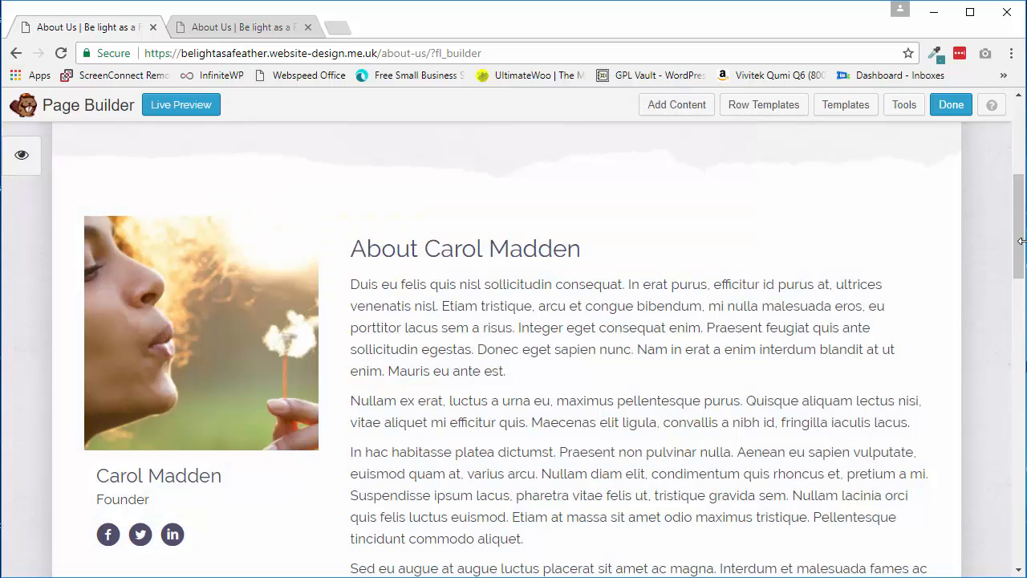
mouse_move(1021, 241)
left_mouse_down()
mouse_move(1020, 260)
mouse_move(1019, 198)
mouse_move(1013, 259)
mouse_move(1015, 243)
left_mouse_up()
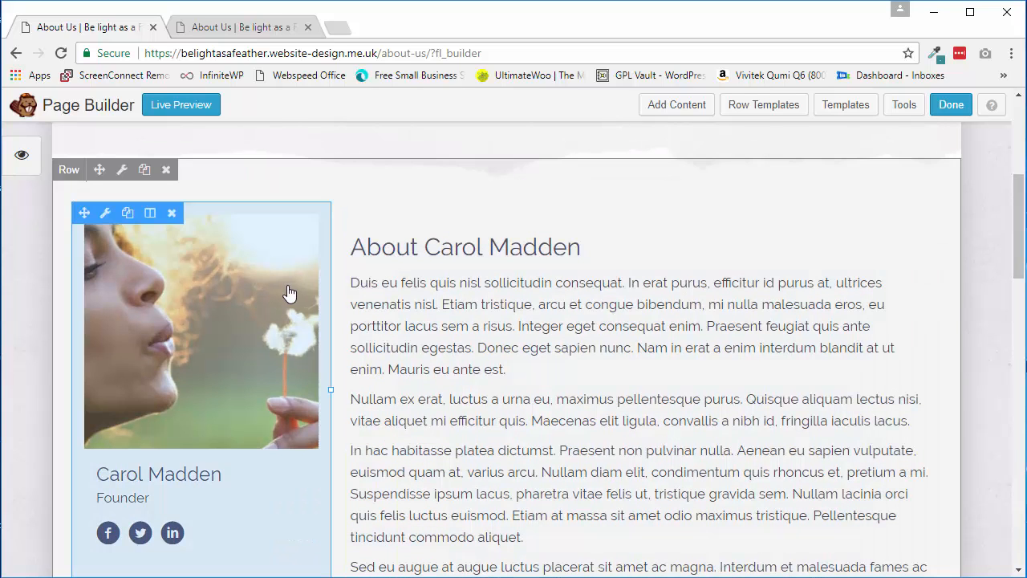
scroll(522, 360, "down", 3)
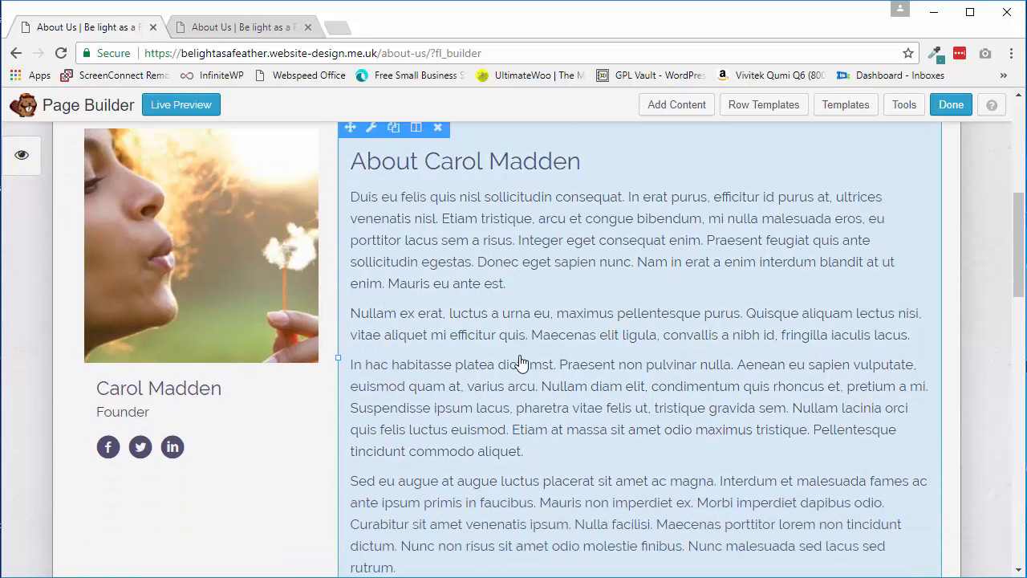
scroll(630, 331, "up", 3)
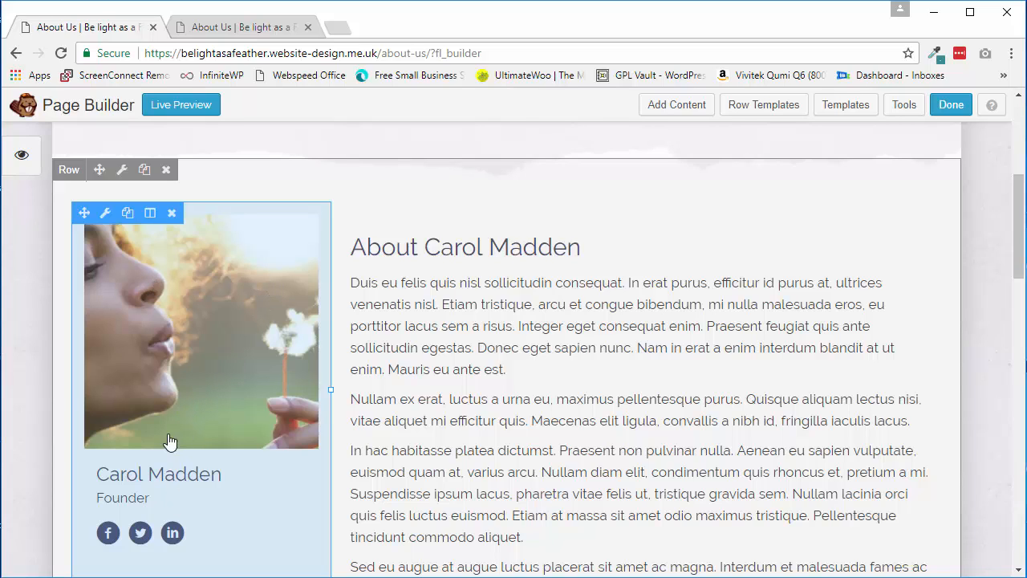
Step: Examine the image, information, social links and typography settings of the founder's team module on the About Us page
left_click(215, 345)
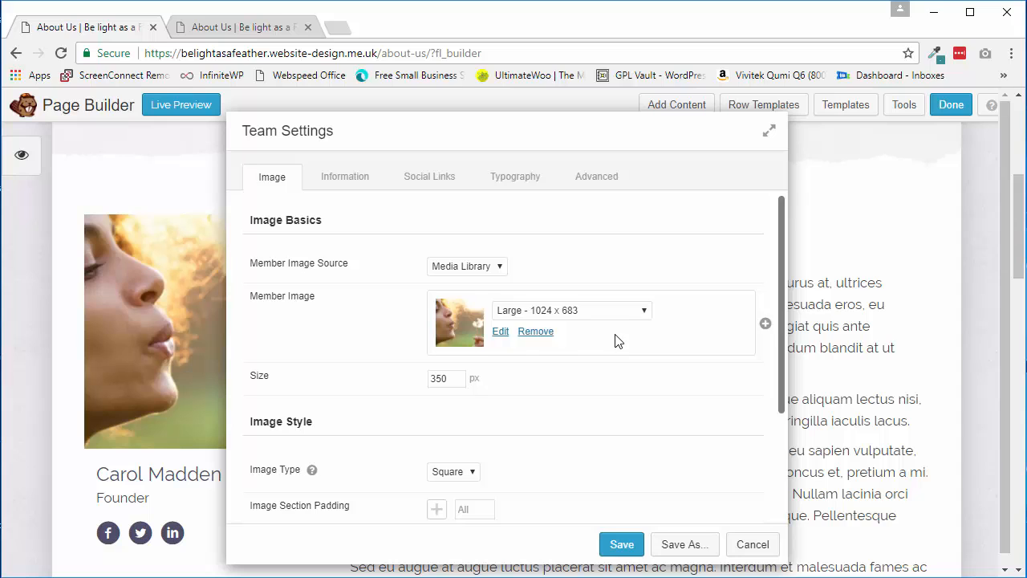
scroll(615, 341, "down", 2)
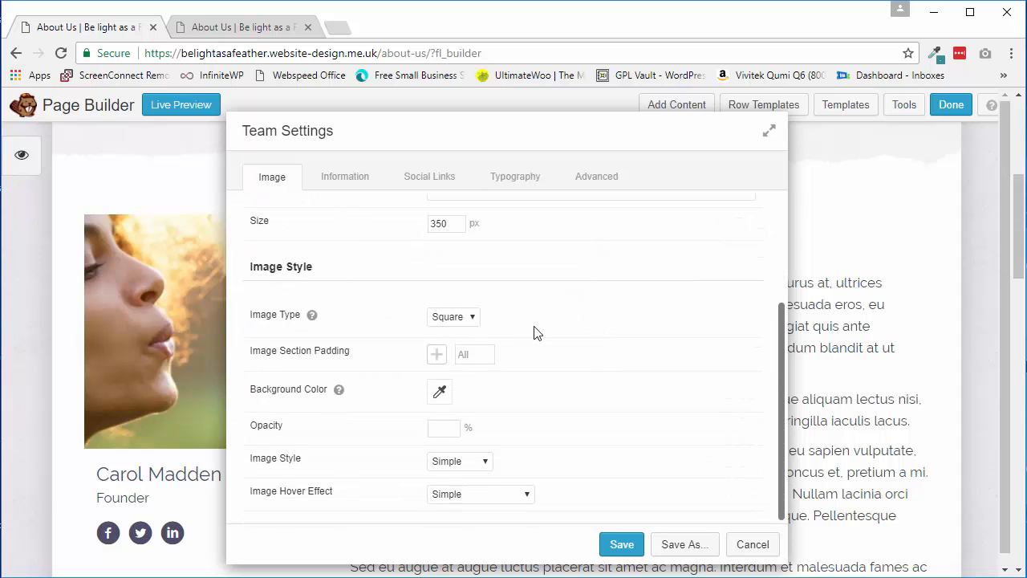
scroll(473, 261, "up", 2)
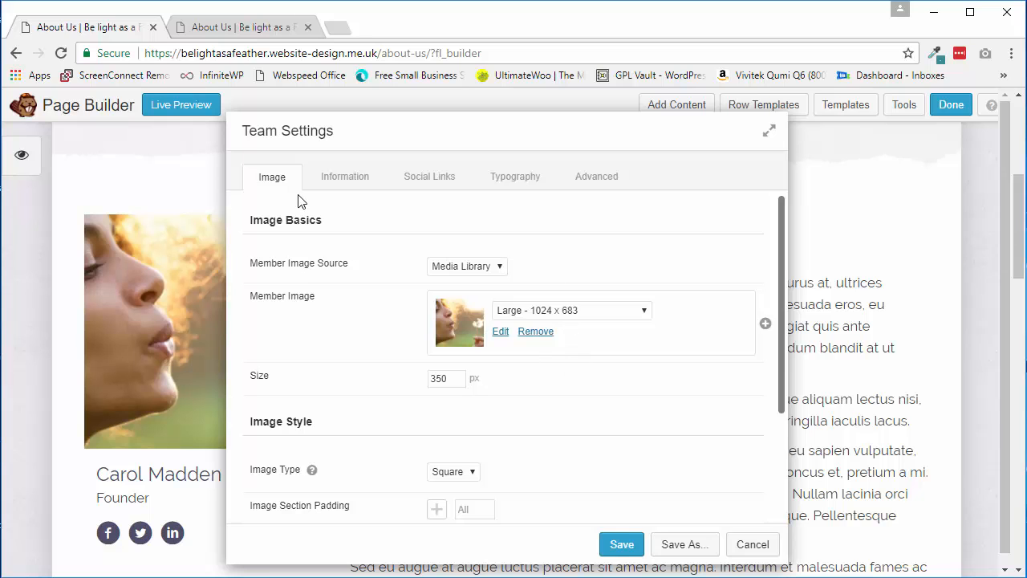
left_click(337, 178)
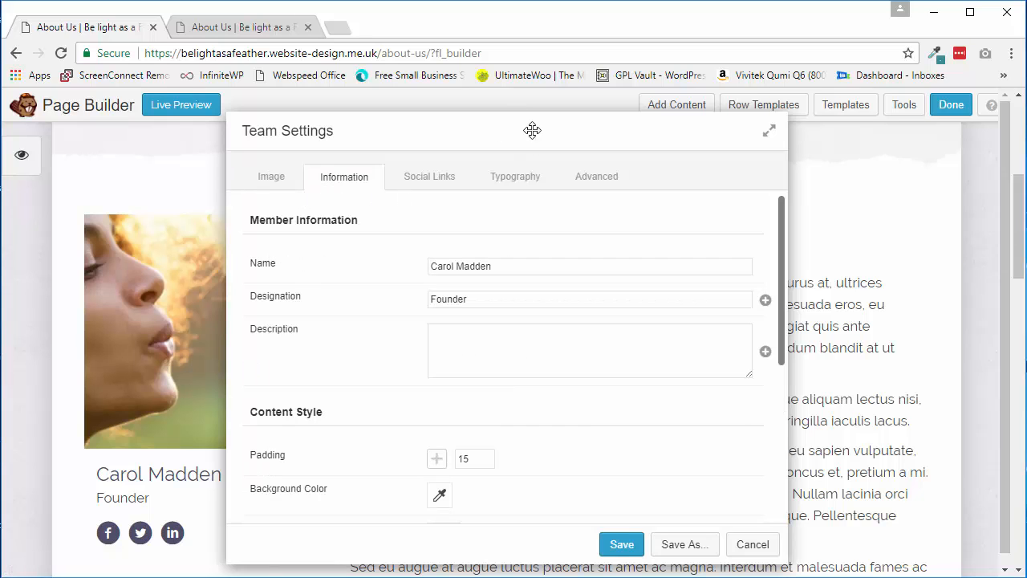
left_click_drag(532, 130, 629, 105)
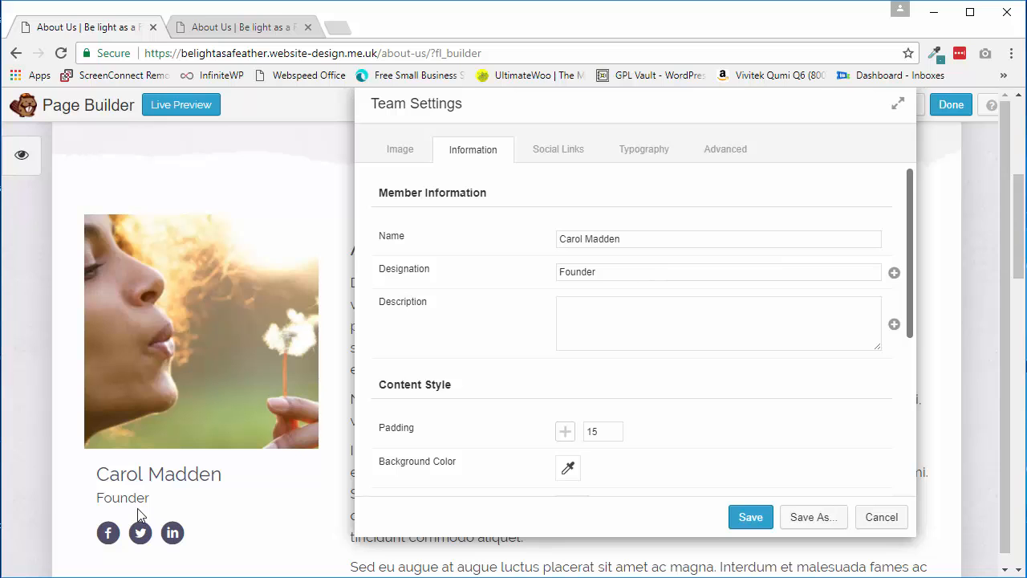
scroll(669, 396, "down", 3)
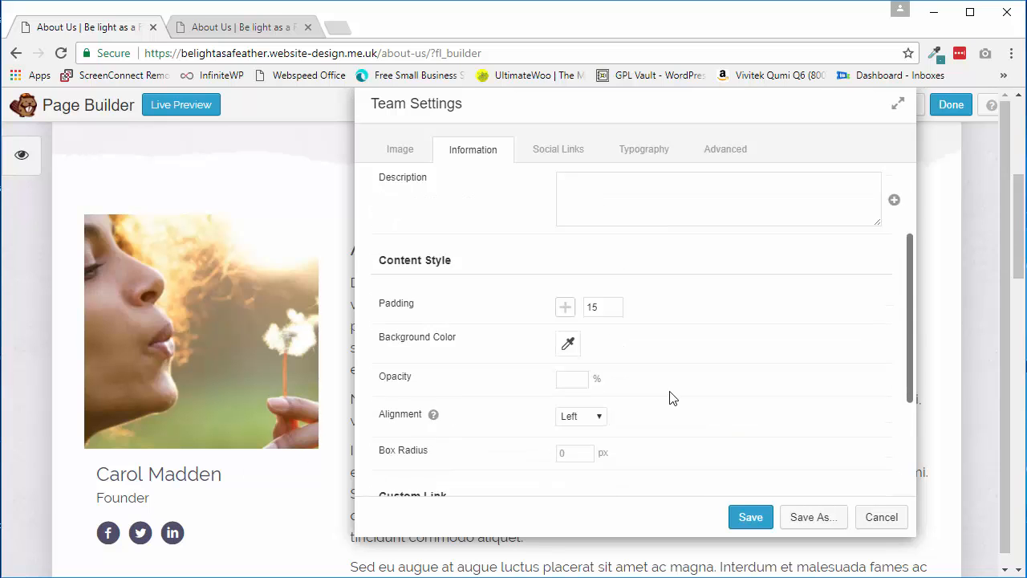
scroll(626, 286, "up", 3)
left_click(567, 151)
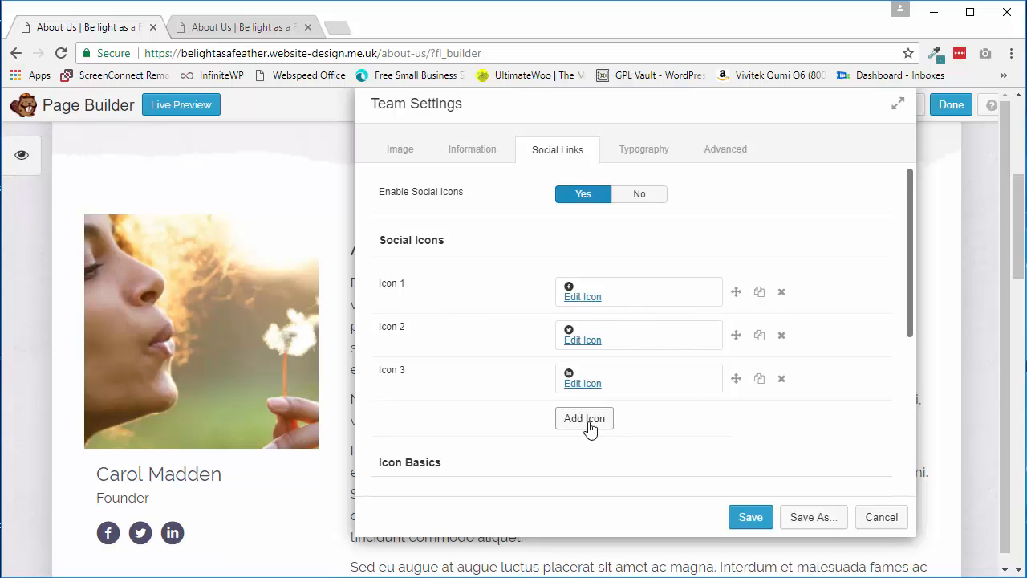
left_click(643, 155)
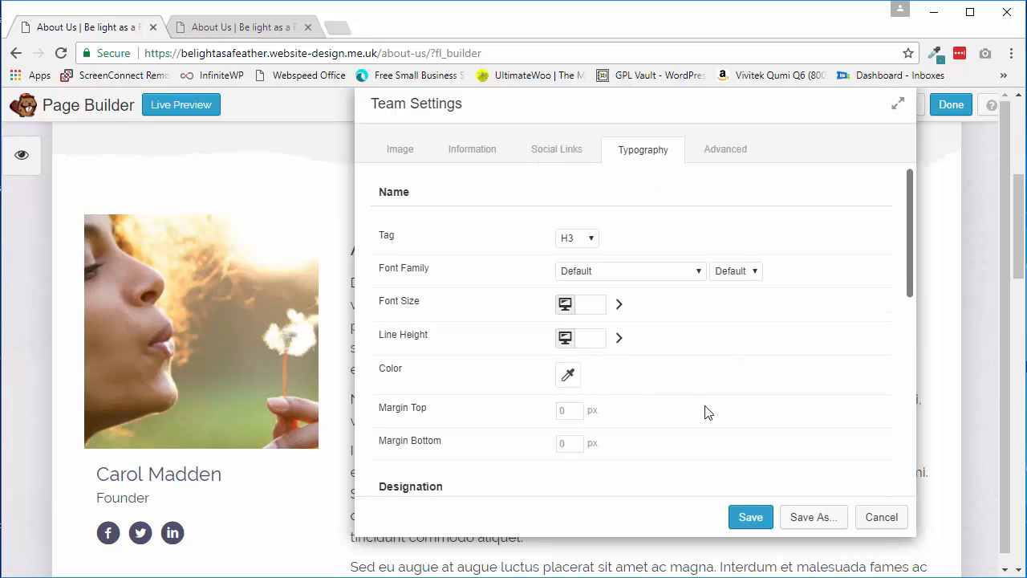
scroll(705, 412, "down", 3)
scroll(703, 409, "up", 3)
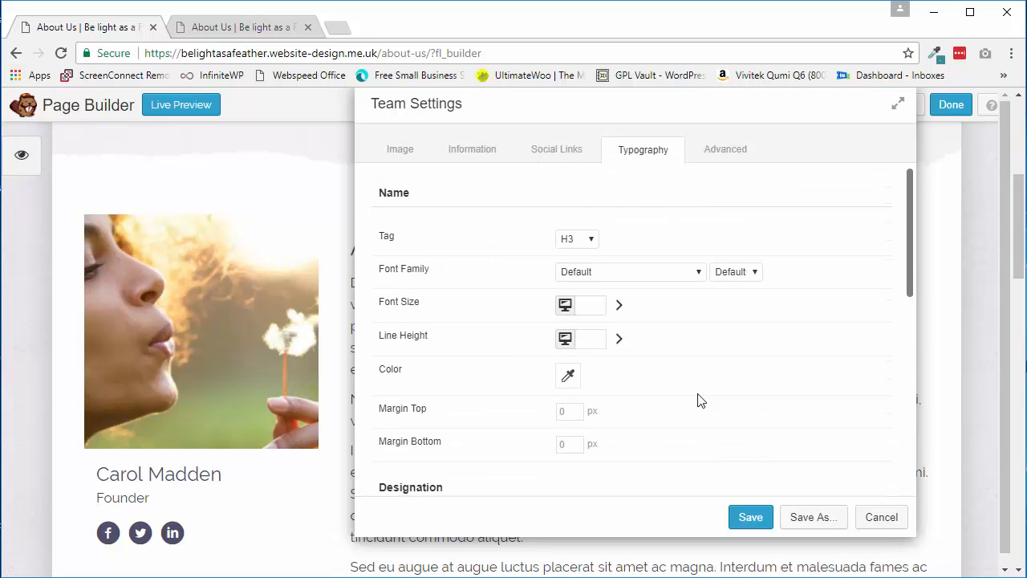
Step: Disable the social icons in the founder's team module and enable them again
left_click(573, 154)
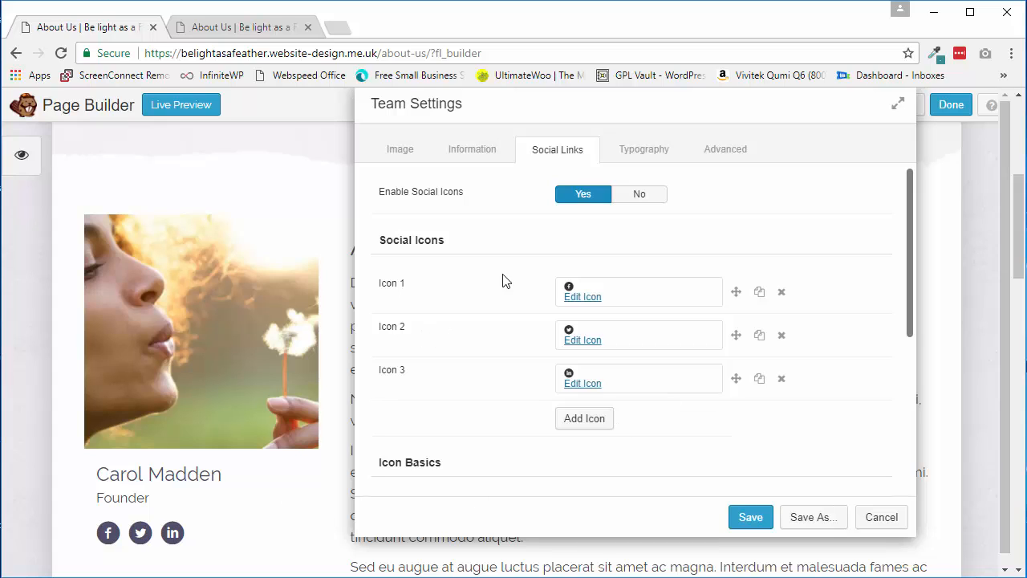
left_click(646, 204)
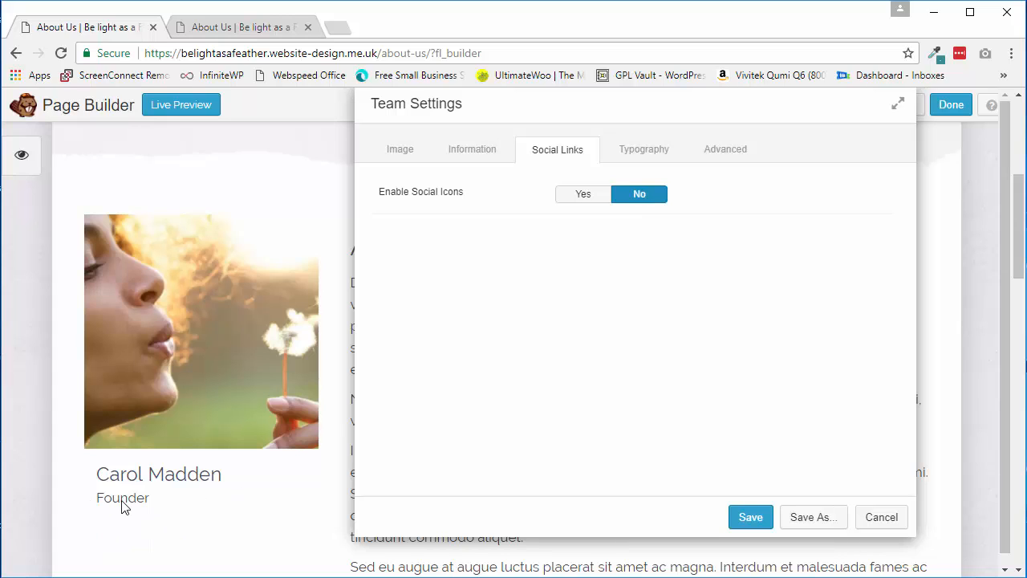
left_click(581, 199)
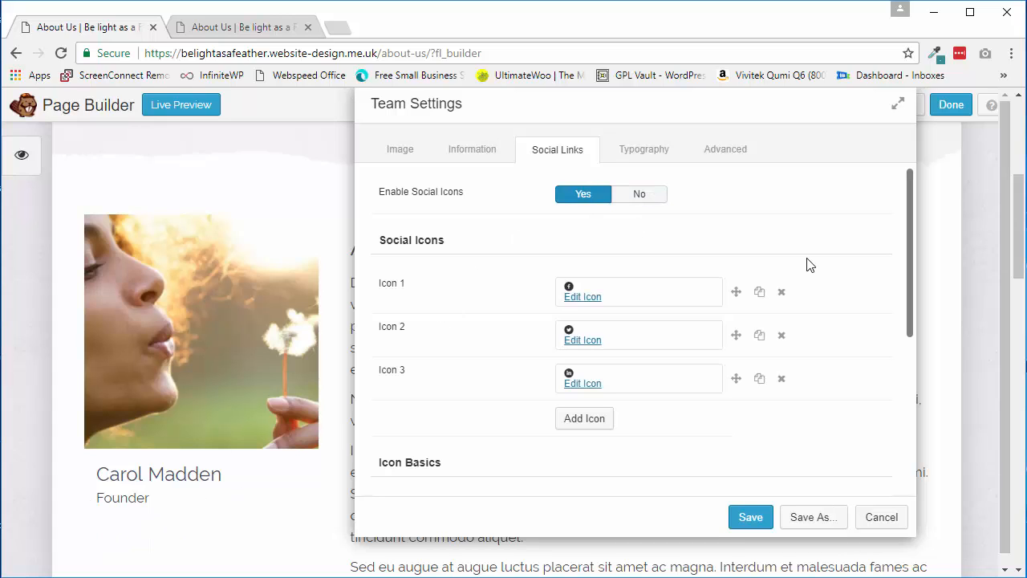
Step: Review the founder's information and image settings once more and save the team module
left_click(460, 150)
left_click(403, 150)
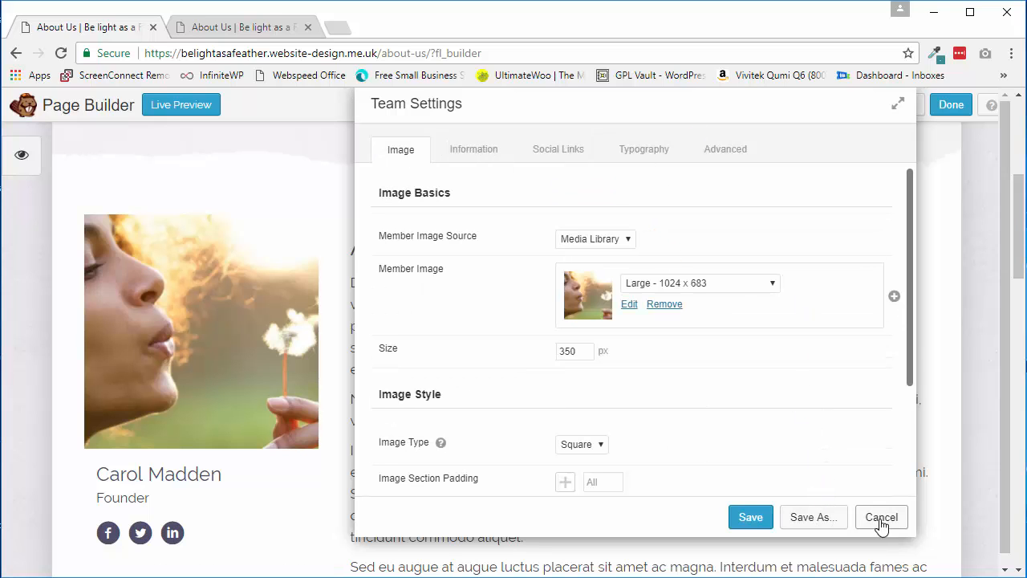
left_click(751, 518)
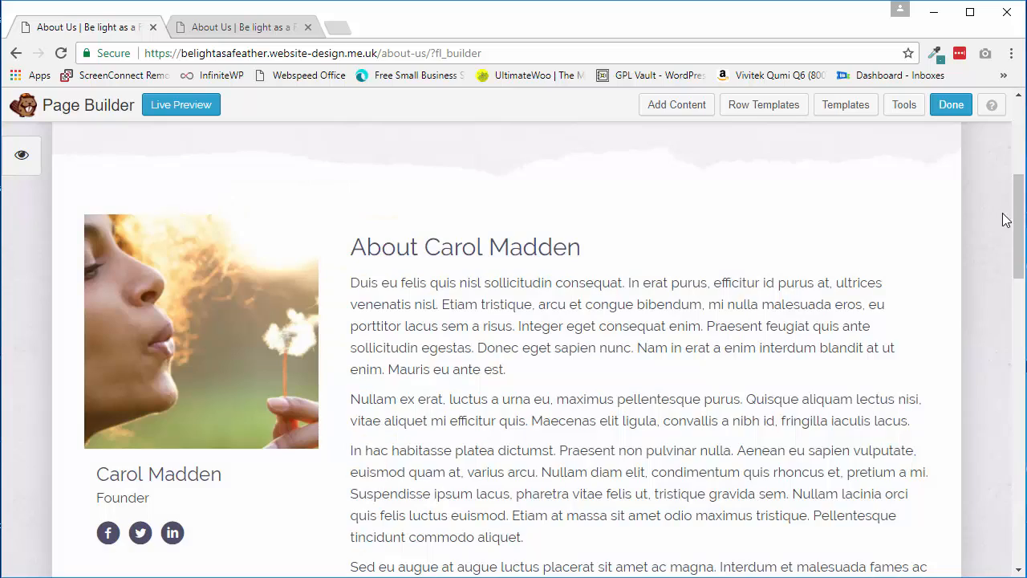
Step: Finish editing the About Us page, publish the changes and check the published page
mouse_move(1017, 208)
left_mouse_down()
mouse_move(1016, 159)
mouse_move(1009, 226)
left_mouse_up()
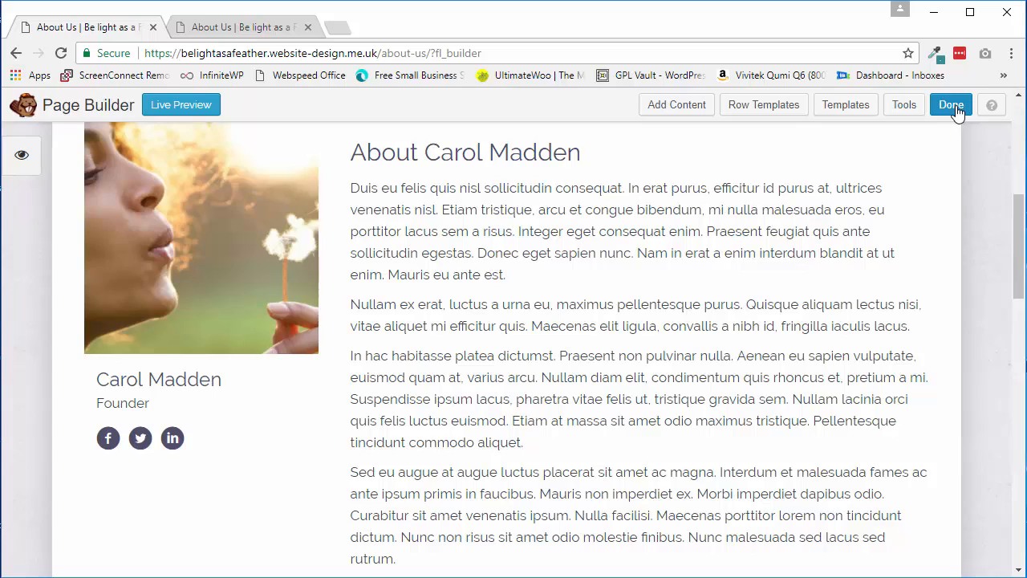
left_click(952, 105)
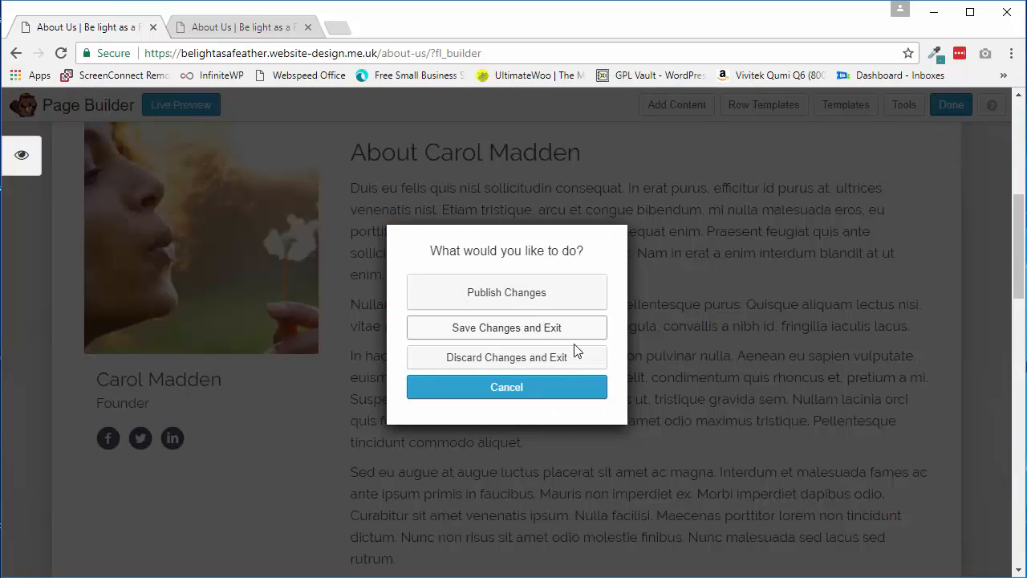
left_click(529, 295)
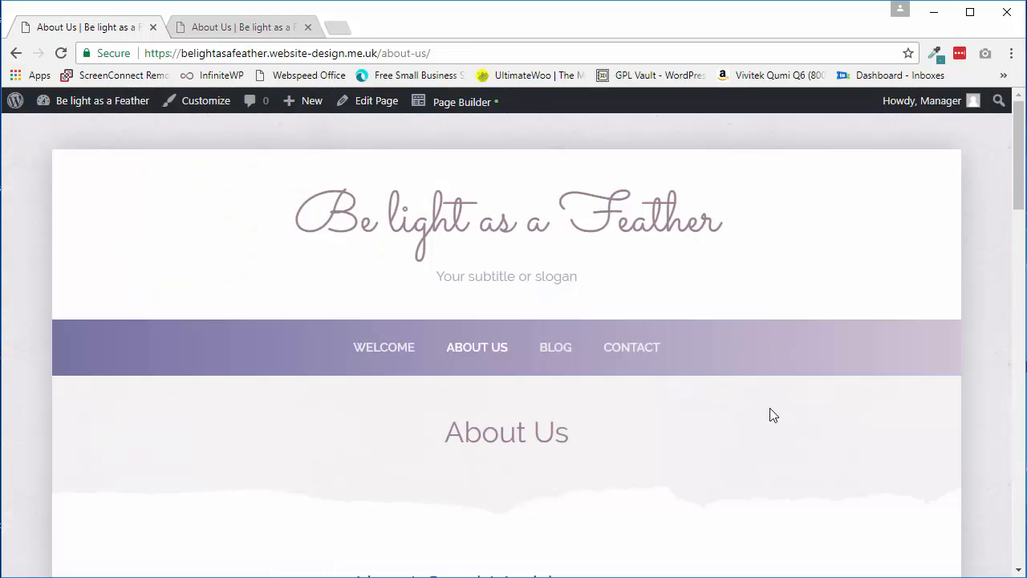
mouse_move(1018, 167)
left_mouse_down()
mouse_move(1008, 295)
mouse_move(1012, 305)
mouse_move(1008, 173)
mouse_move(1021, 177)
mouse_move(1020, 365)
mouse_move(1019, 153)
left_mouse_up()
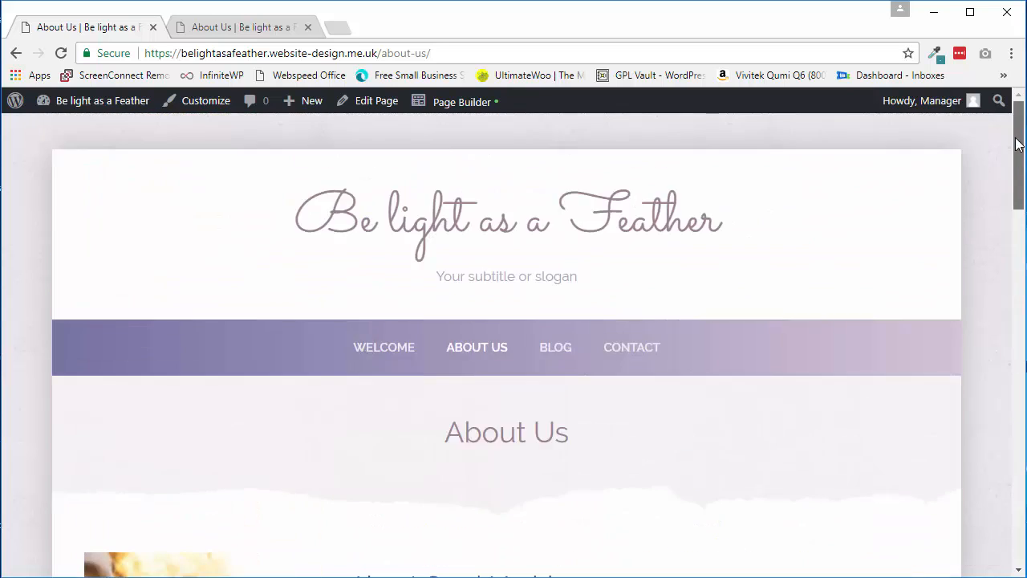
Step: Reopen the About Us page in Page Builder and inspect the "What Our Customers Are Saying" heading module without changing it
mouse_move(473, 107)
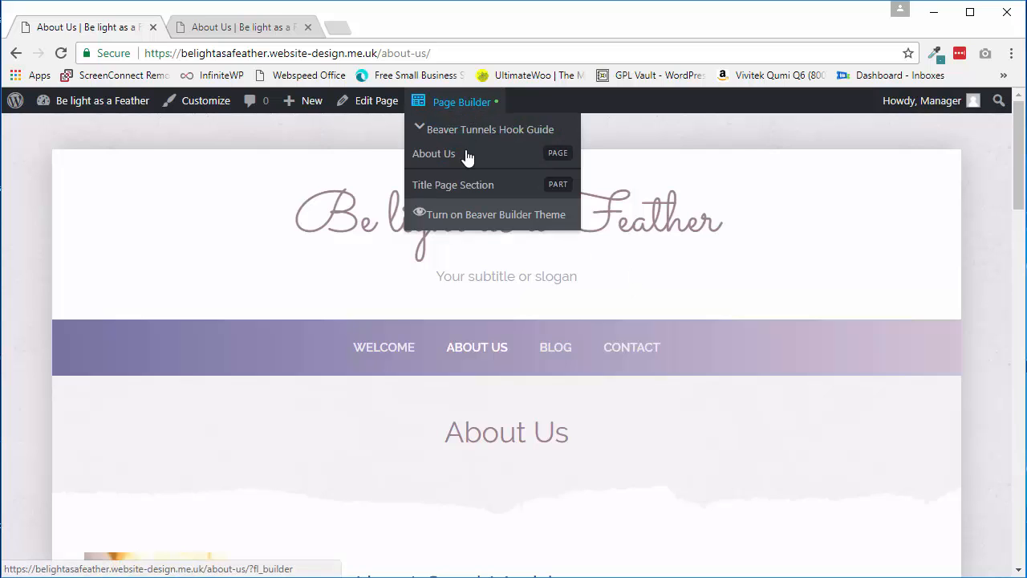
left_click(465, 102)
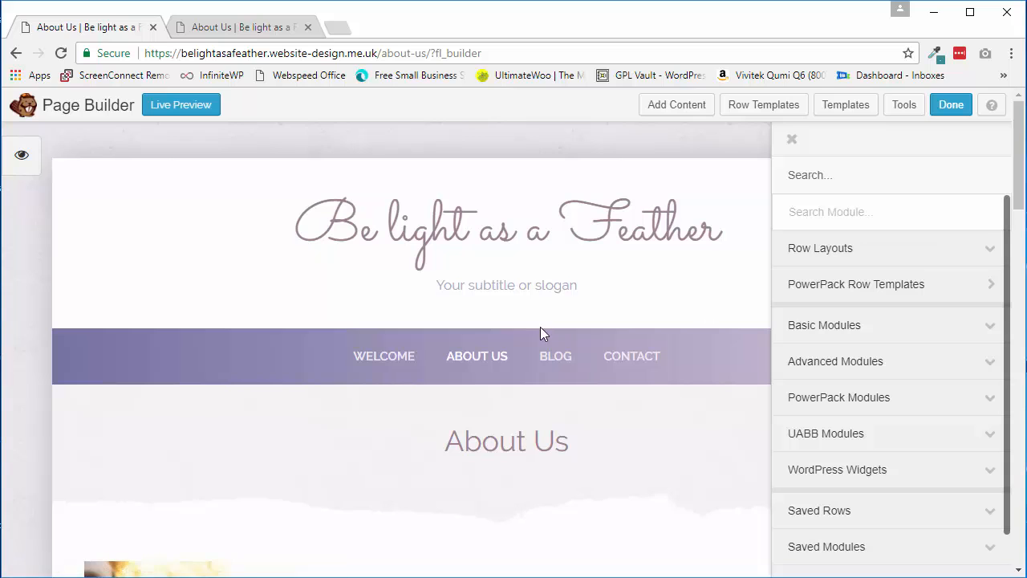
scroll(541, 351, "down", 3)
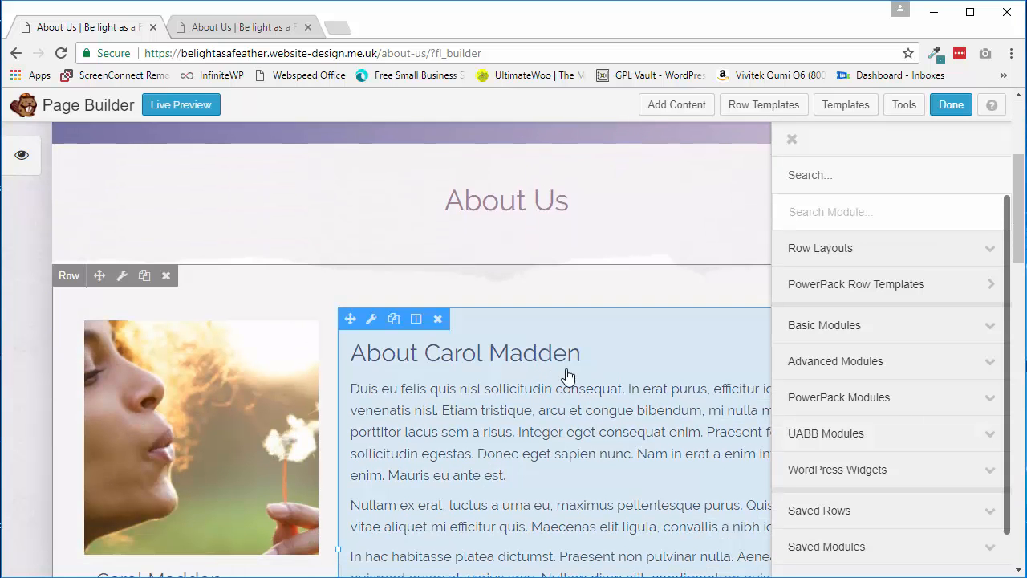
scroll(638, 378, "down", 2)
scroll(638, 378, "down", 4)
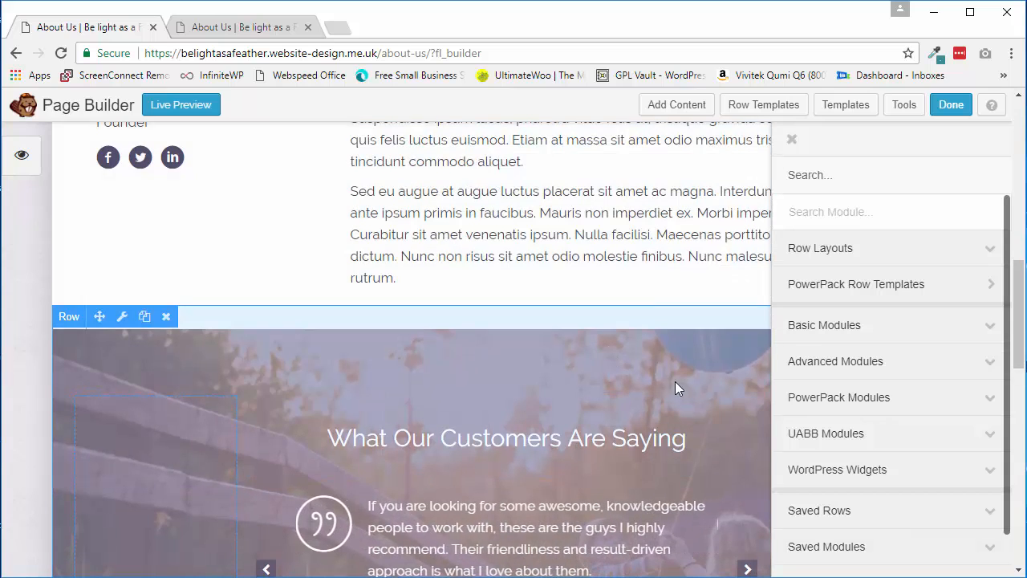
scroll(675, 381, "down", 3)
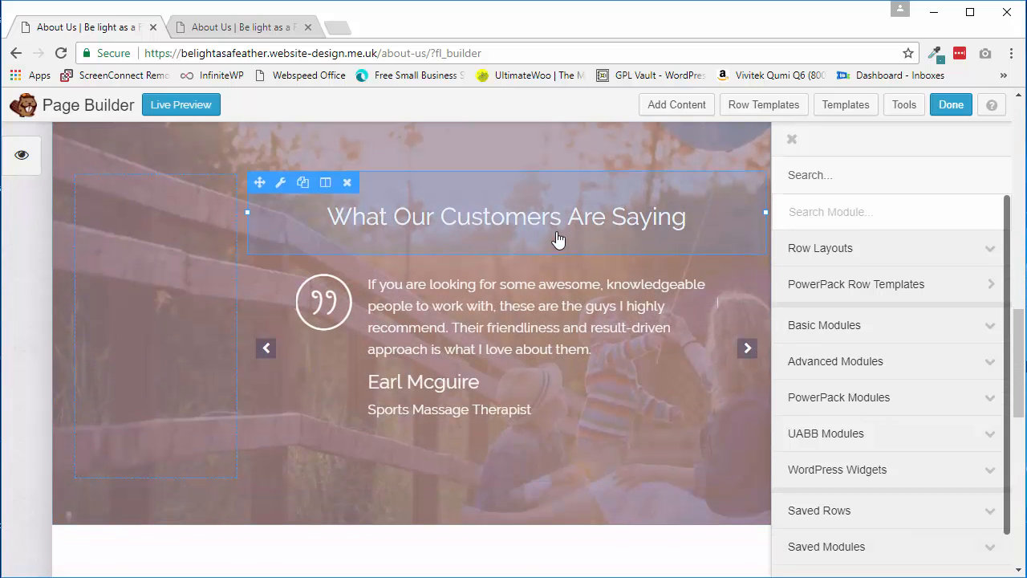
scroll(493, 201, "down", 2)
scroll(561, 208, "up", 2)
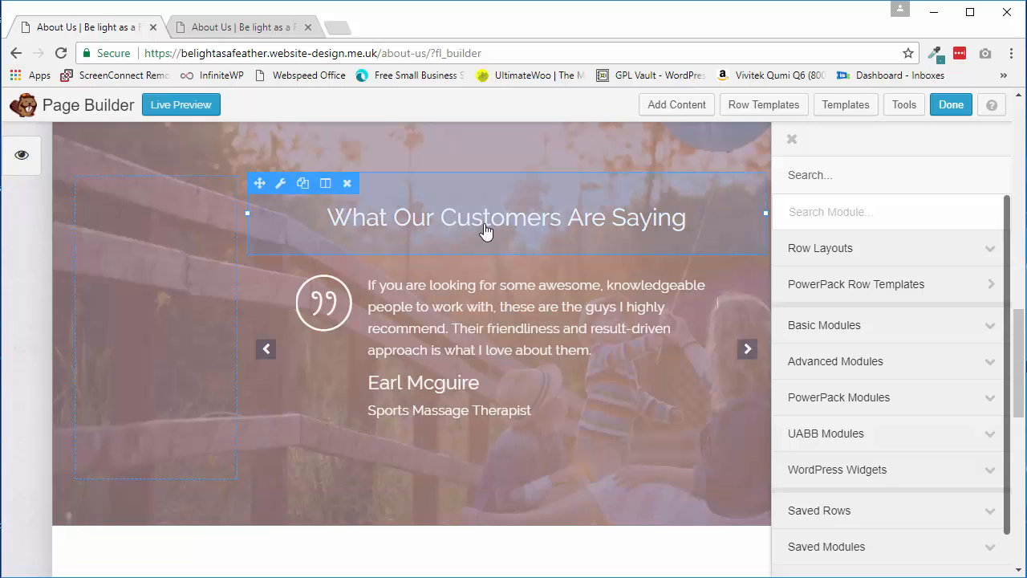
left_click(510, 221)
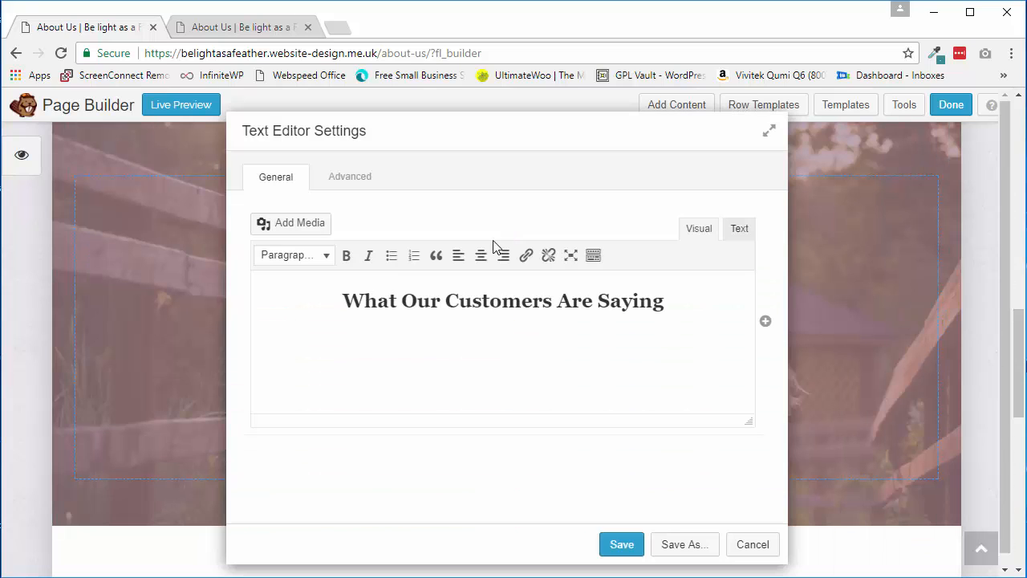
left_click(742, 550)
Step: Examine the testimonials module's general slider and navigation settings and its list of testimonials
left_click(528, 358)
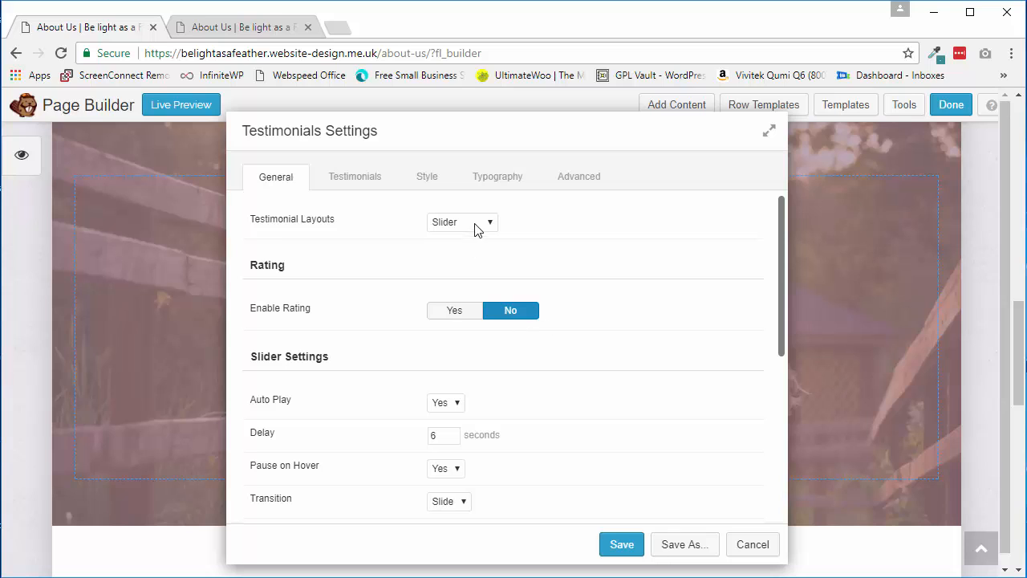
scroll(538, 392, "down", 5)
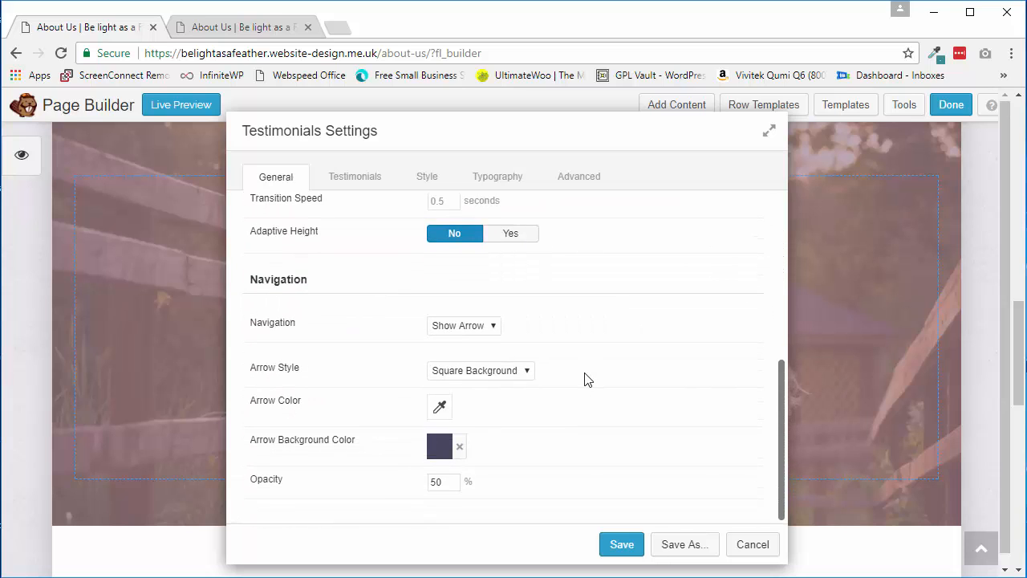
scroll(585, 379, "up", 5)
left_click(366, 182)
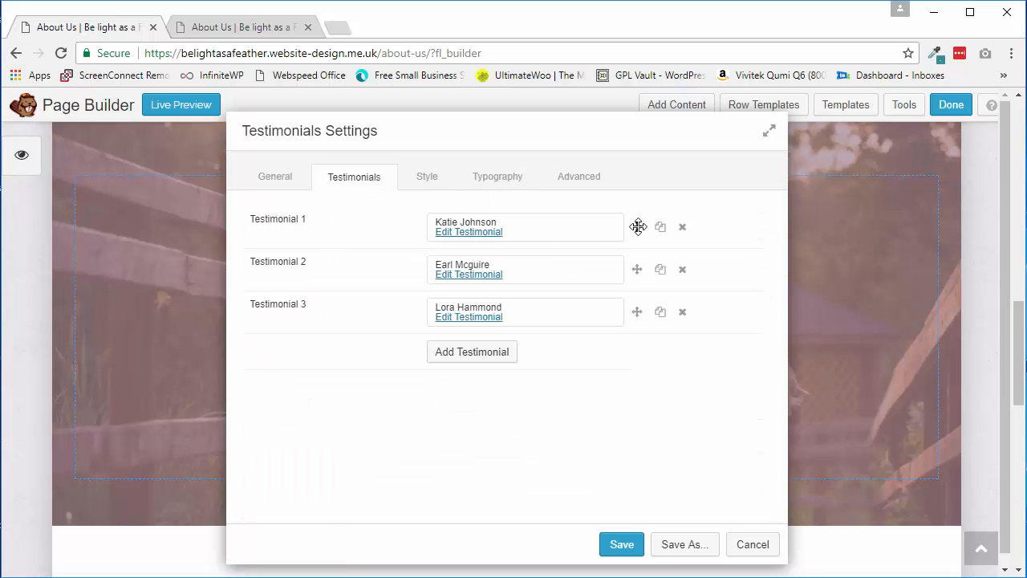
Step: Duplicate the third testimonial, inspect the copy's general and image settings, and discard the changes to the testimonials module
left_click(660, 313)
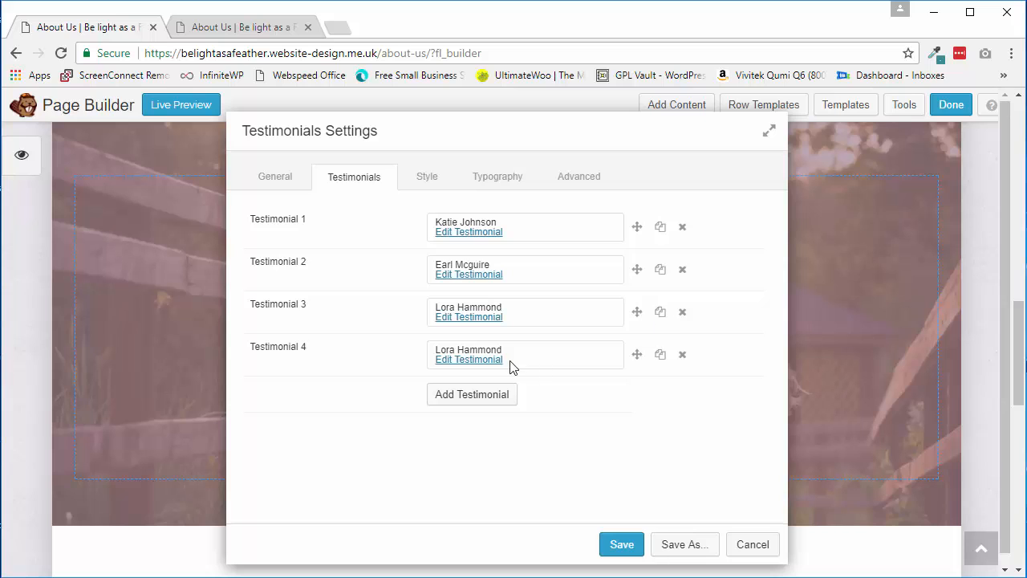
left_click(479, 360)
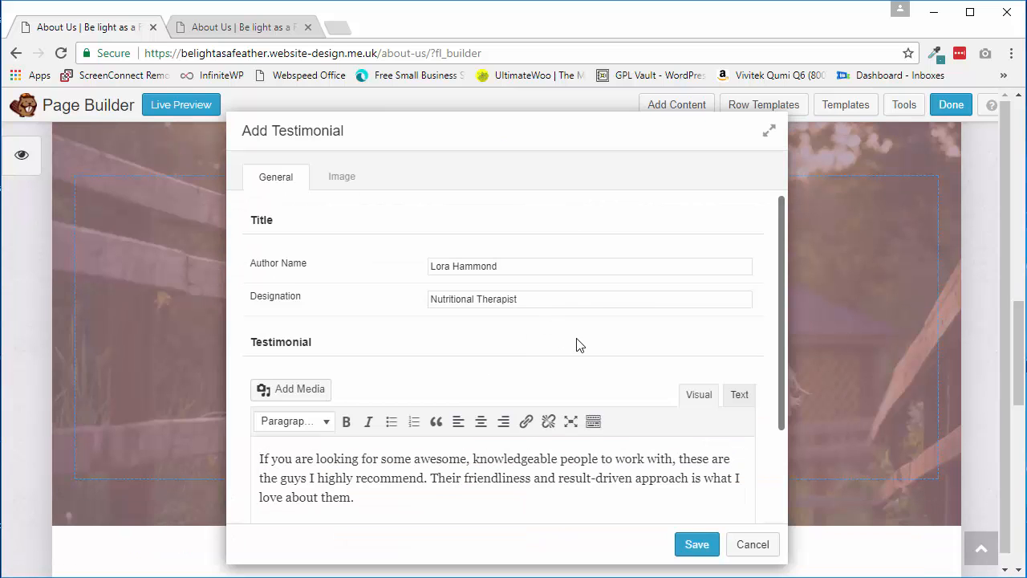
scroll(541, 328, "down", 2)
scroll(481, 305, "up", 2)
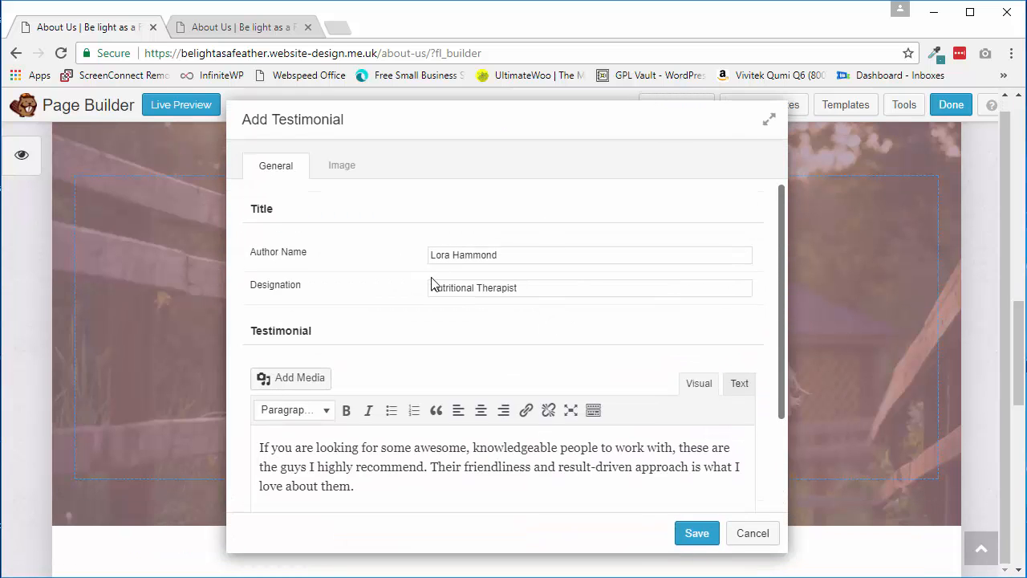
left_click(350, 173)
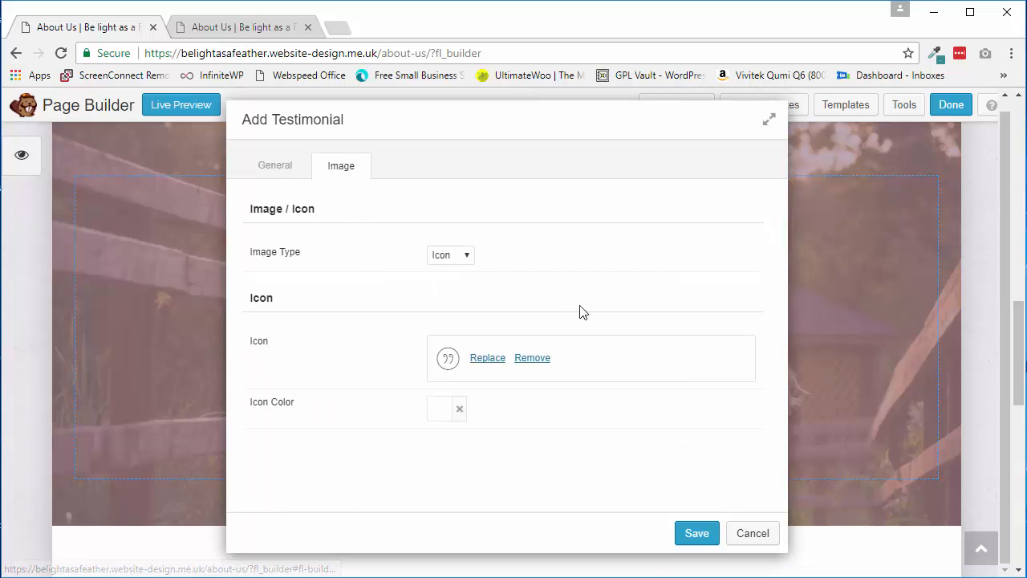
scroll(594, 317, "down", 3)
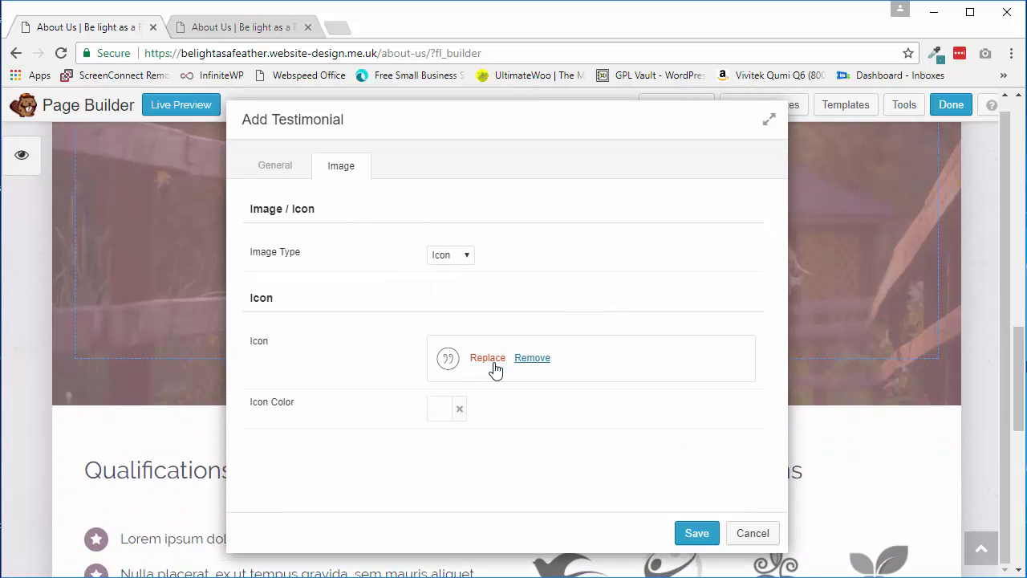
left_click(754, 534)
left_click(752, 545)
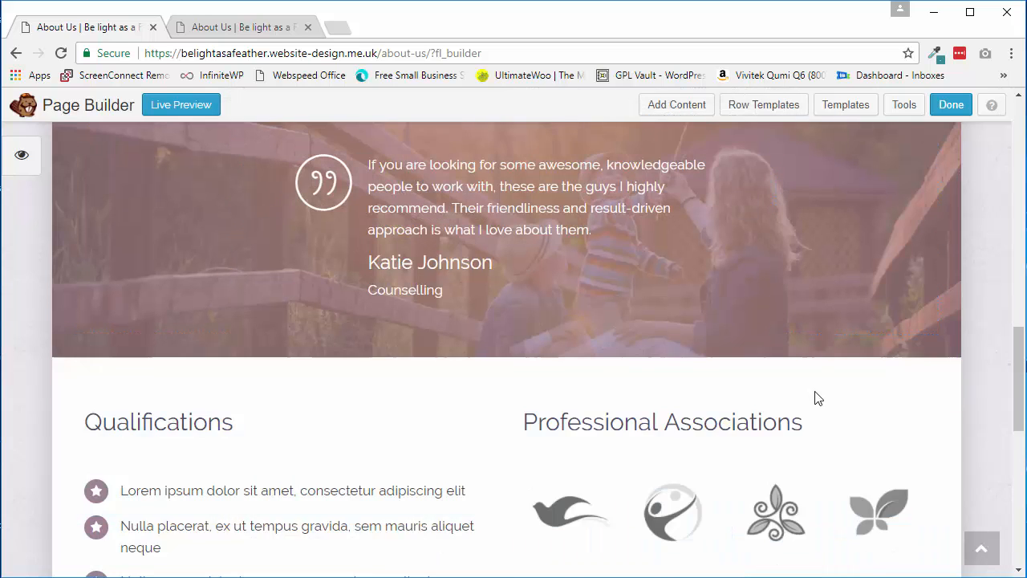
scroll(762, 356, "up", 6)
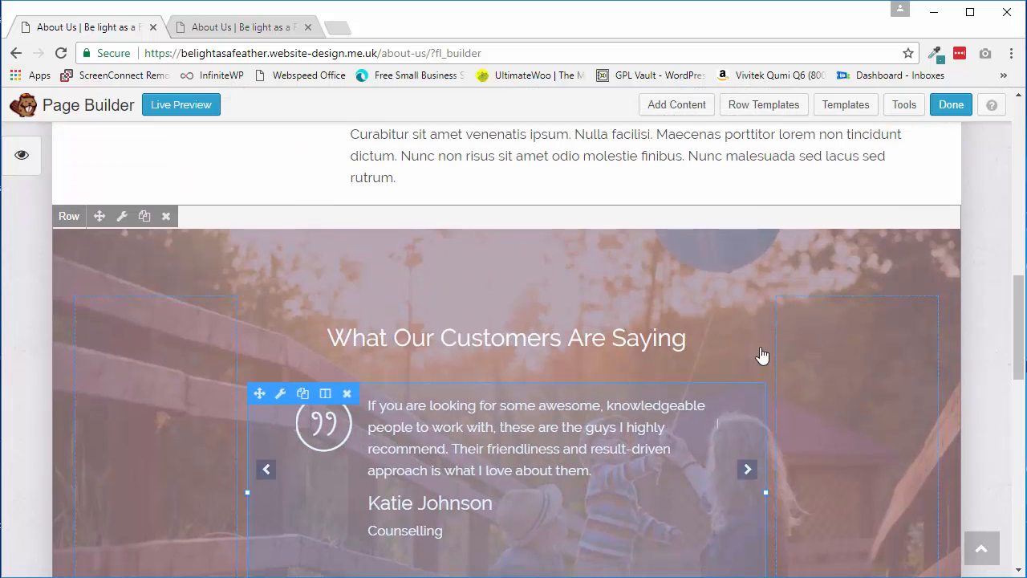
Step: Review the About Us page layout from the header through the founder and testimonials sections to Qualifications and Professional Associations
scroll(762, 355, "up", 3)
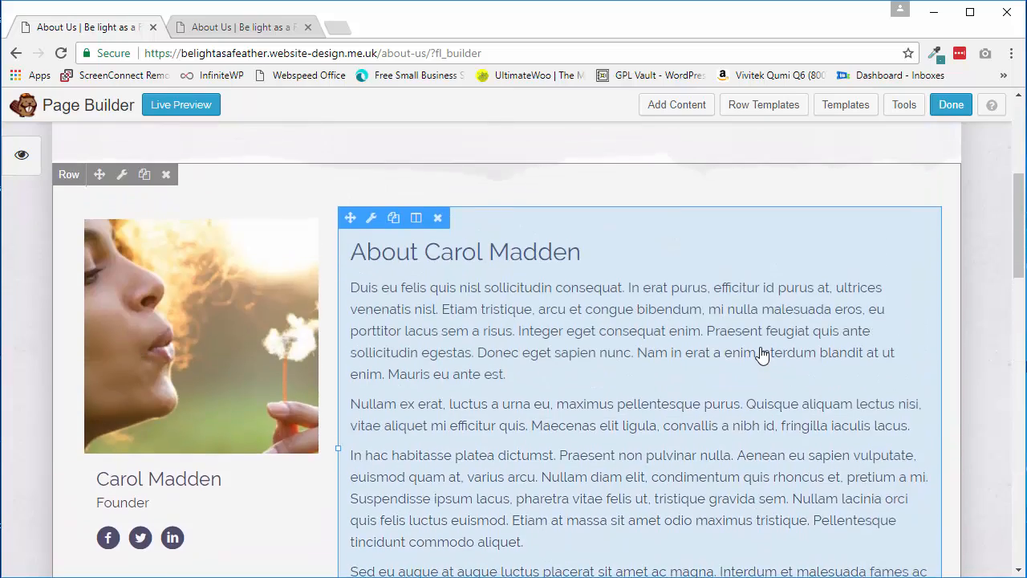
scroll(761, 356, "down", 3)
scroll(762, 356, "up", 5)
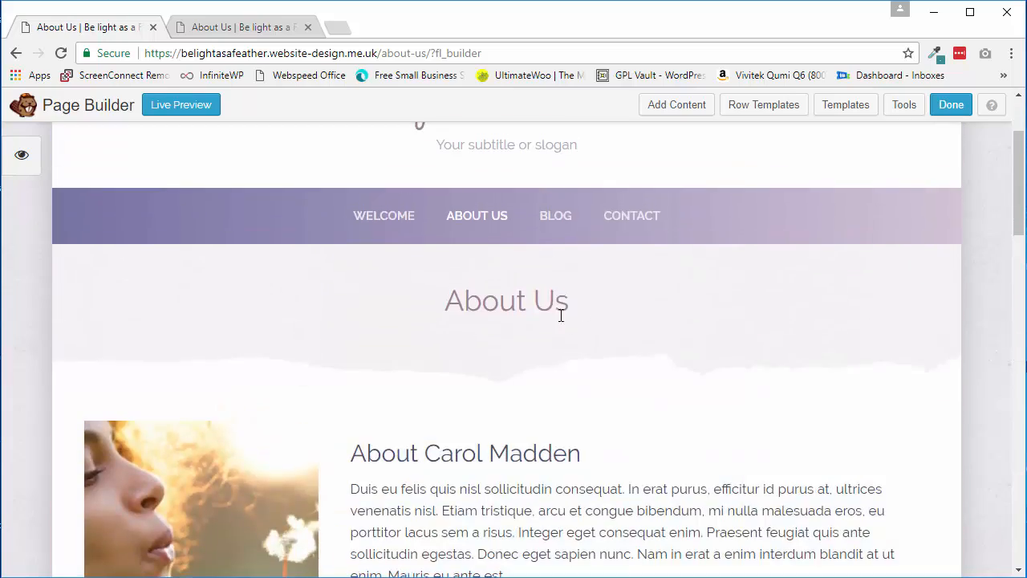
scroll(638, 444, "down", 1)
scroll(666, 348, "down", 1)
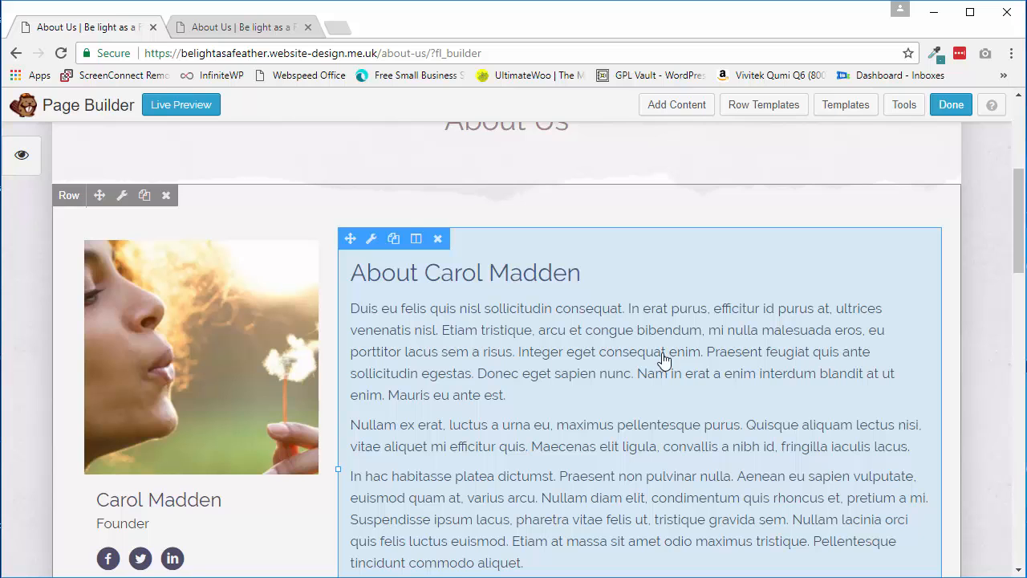
scroll(672, 364, "down", 3)
scroll(673, 364, "down", 2)
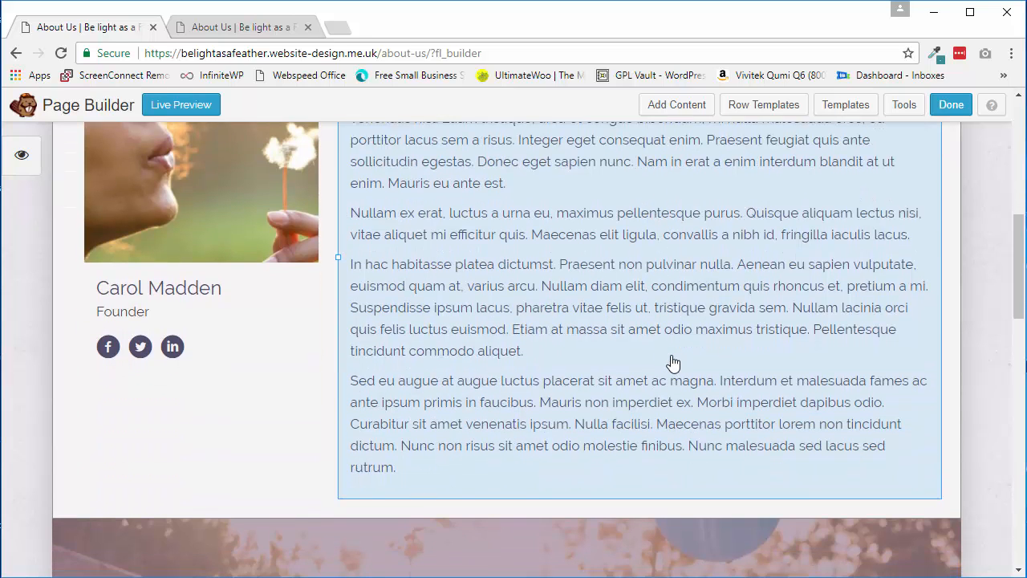
scroll(663, 319, "down", 2)
scroll(663, 319, "down", 3)
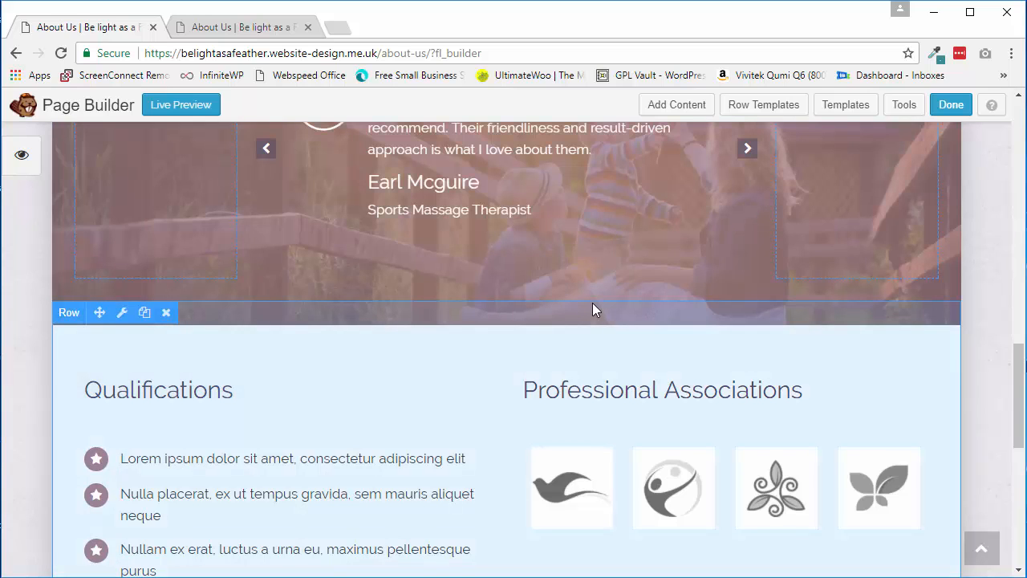
scroll(594, 311, "up", 3)
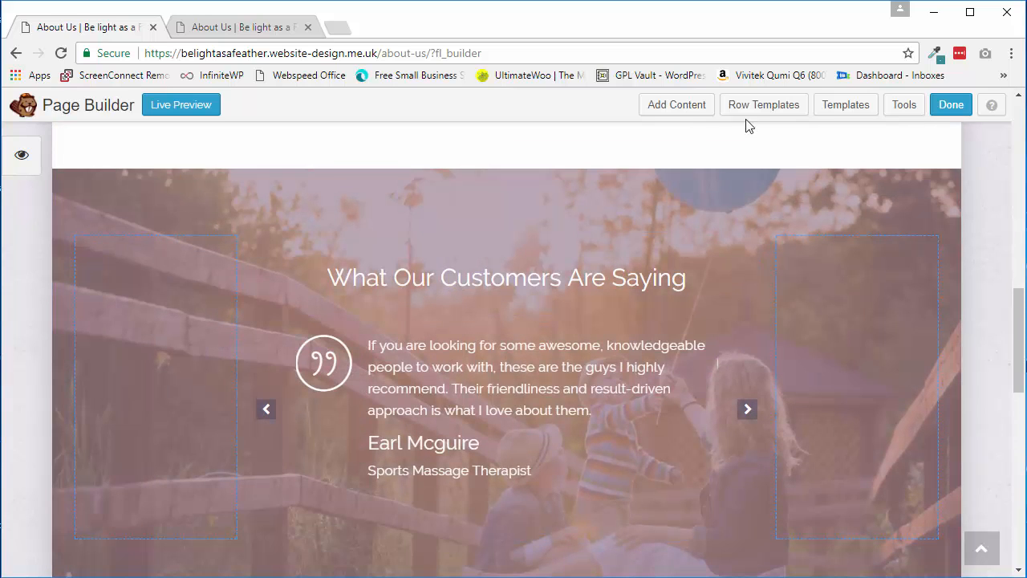
Step: Add a 1 Column row layout between the testimonials row and the Qualifications and Professional Associations row
left_click(673, 109)
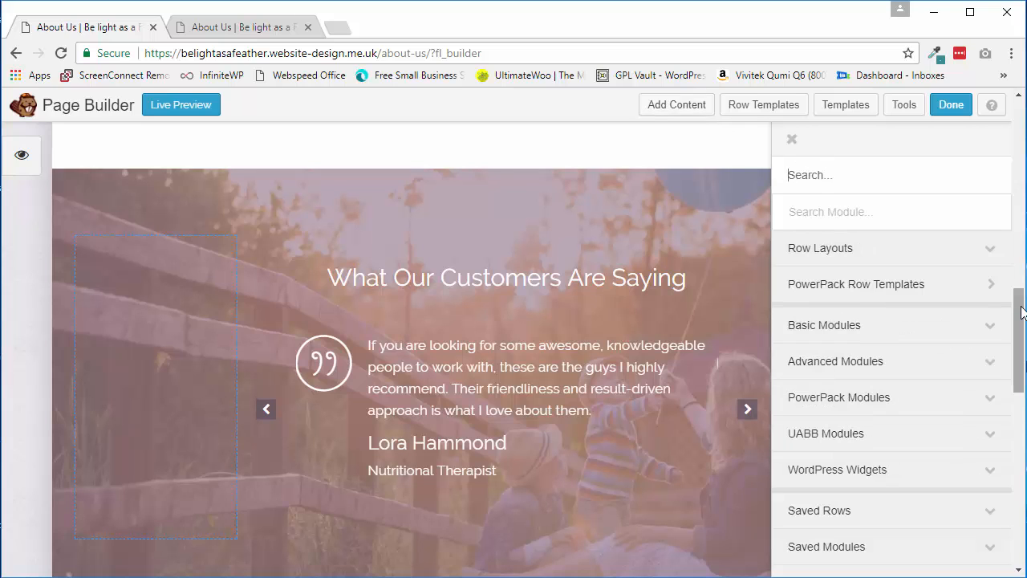
left_click(843, 251)
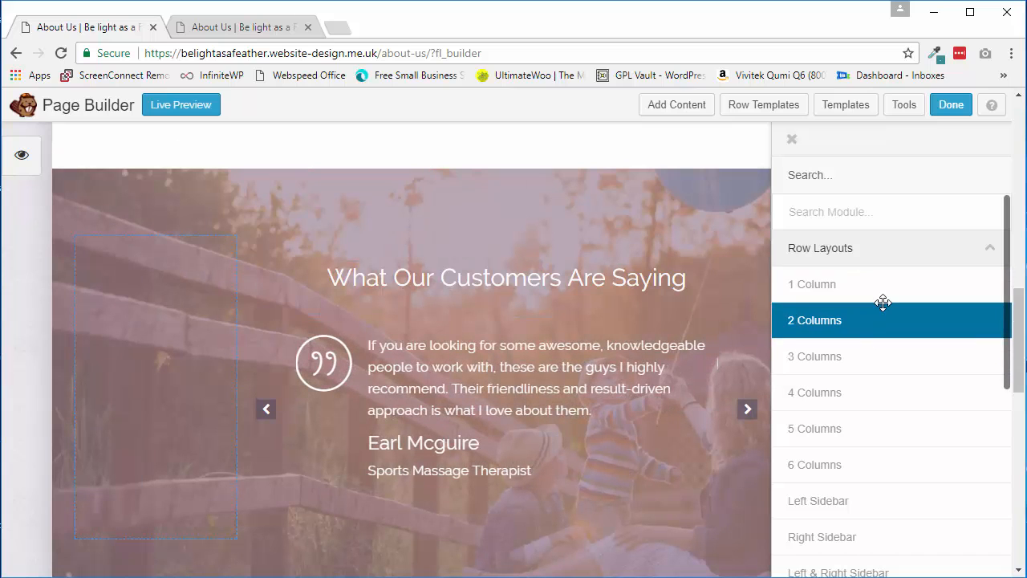
scroll(883, 300, "down", 3)
scroll(715, 301, "down", 3)
scroll(714, 301, "down", 3)
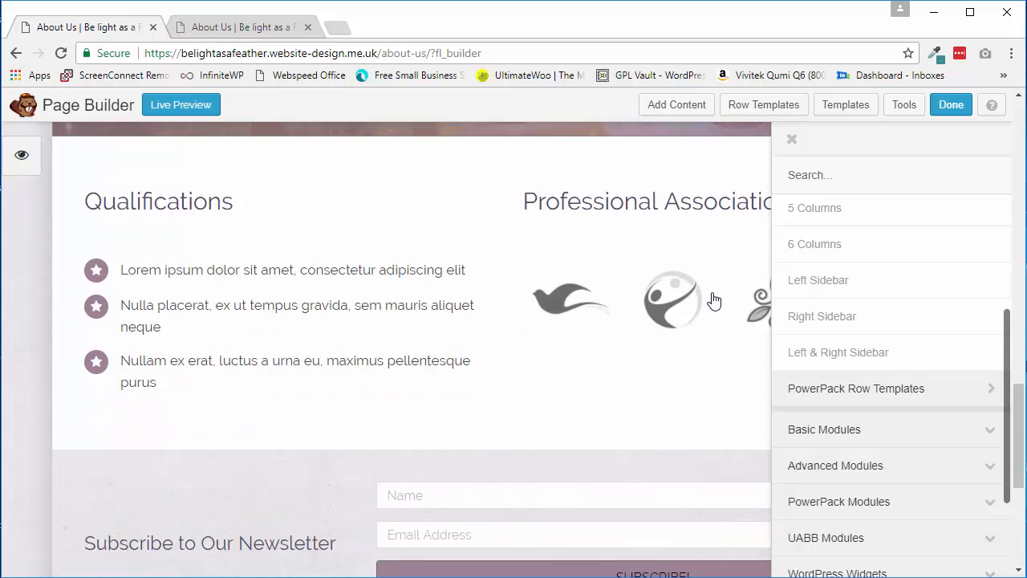
scroll(707, 297, "up", 2)
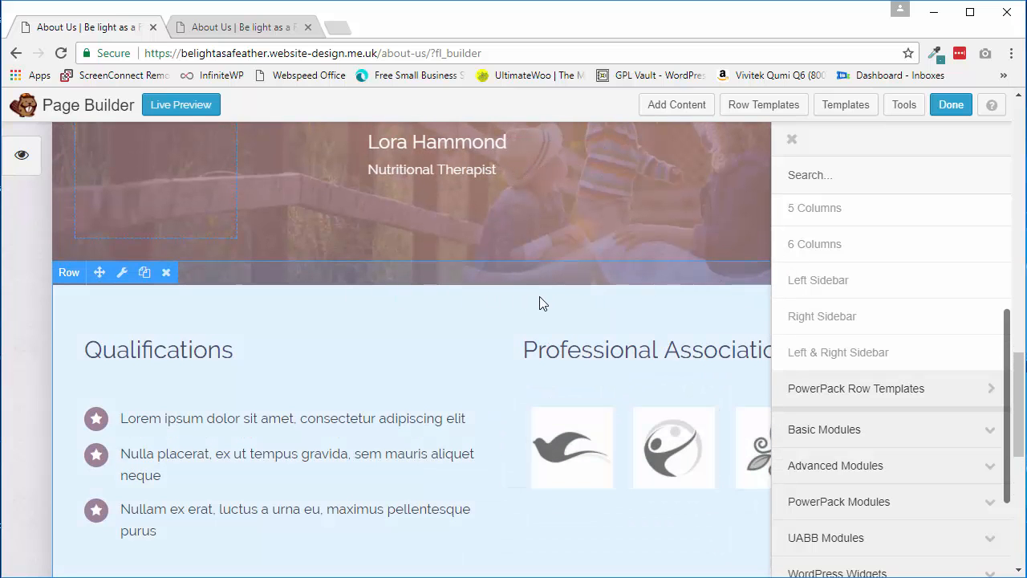
scroll(885, 254, "up", 3)
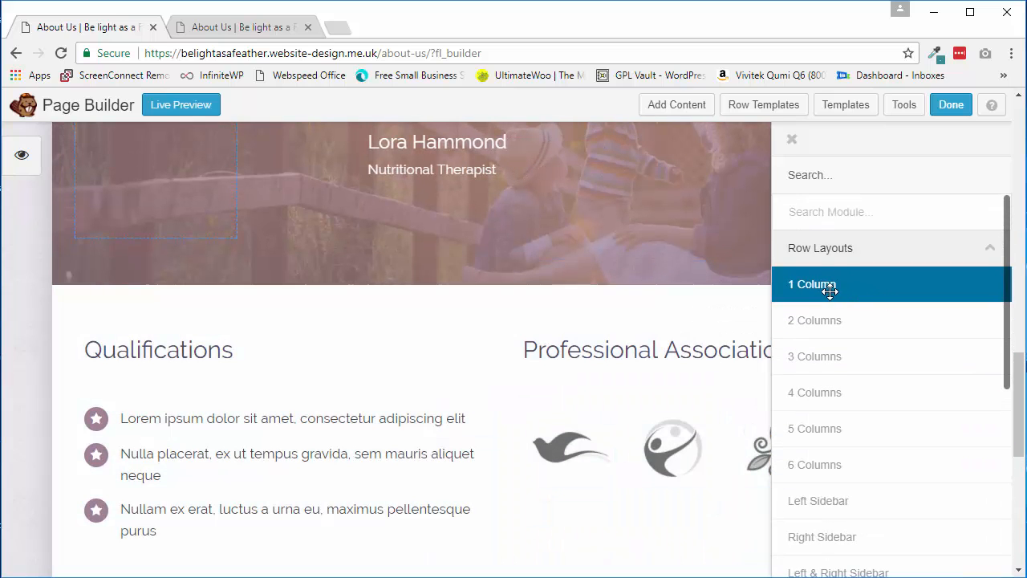
left_click_drag(826, 287, 453, 317)
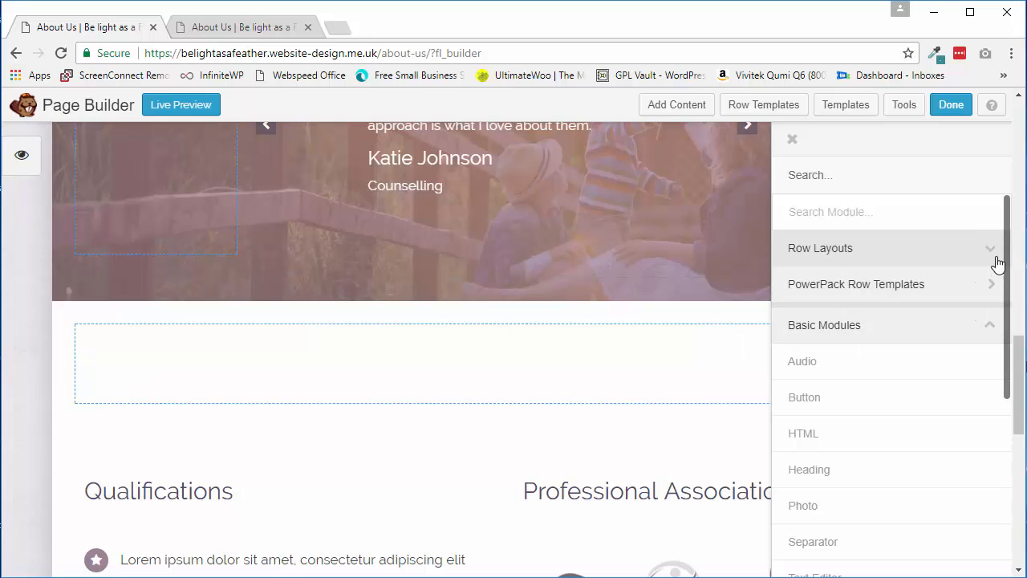
Step: Place a Text Editor basic module in the empty one-column row, and move the new browser window out of the way
mouse_move(1007, 258)
left_mouse_down()
mouse_move(1005, 313)
mouse_move(1011, 241)
left_mouse_up()
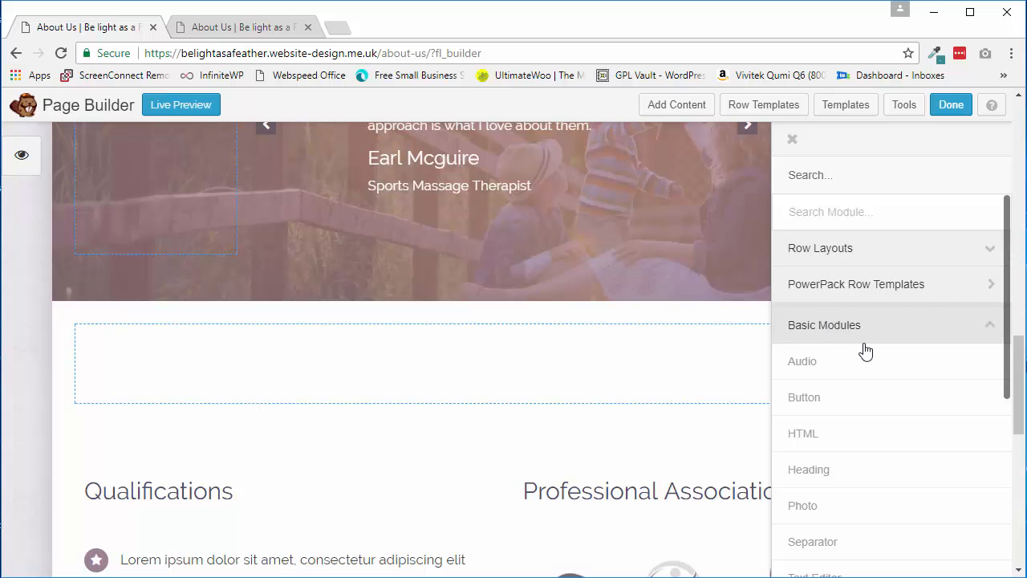
scroll(883, 341, "down", 5)
scroll(889, 328, "up", 1)
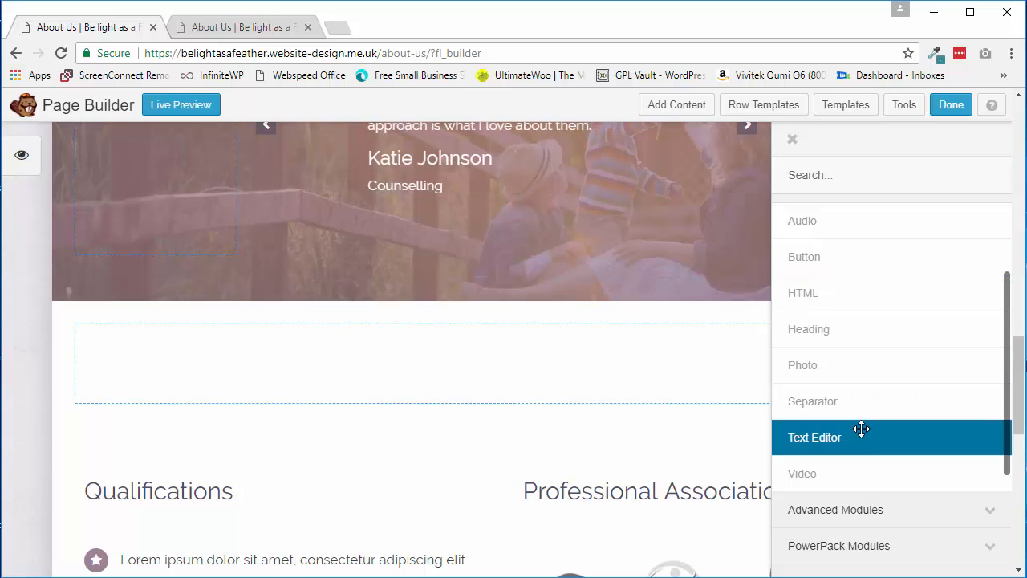
left_click_drag(821, 437, 565, 377)
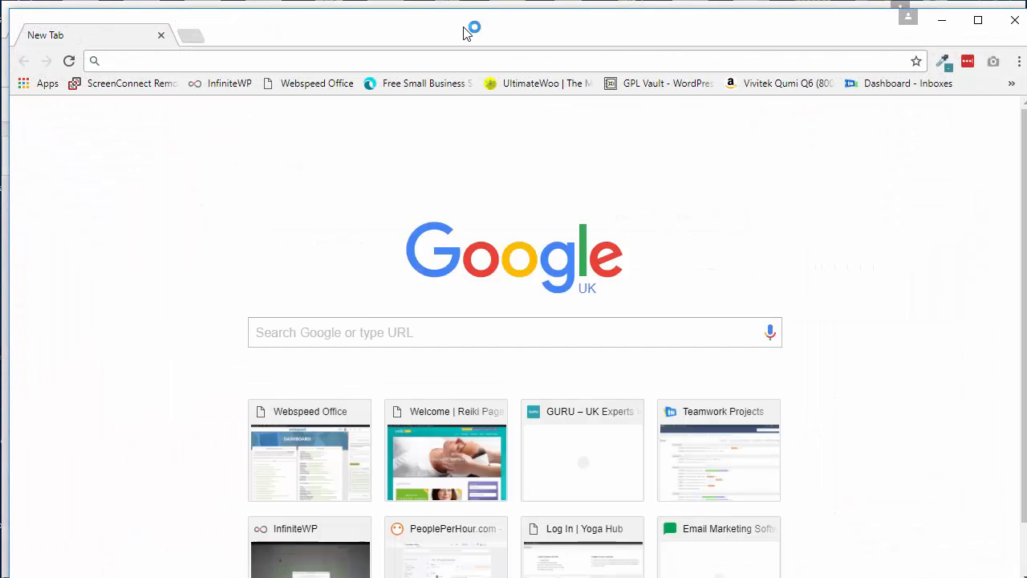
left_click_drag(467, 32, 1026, 32)
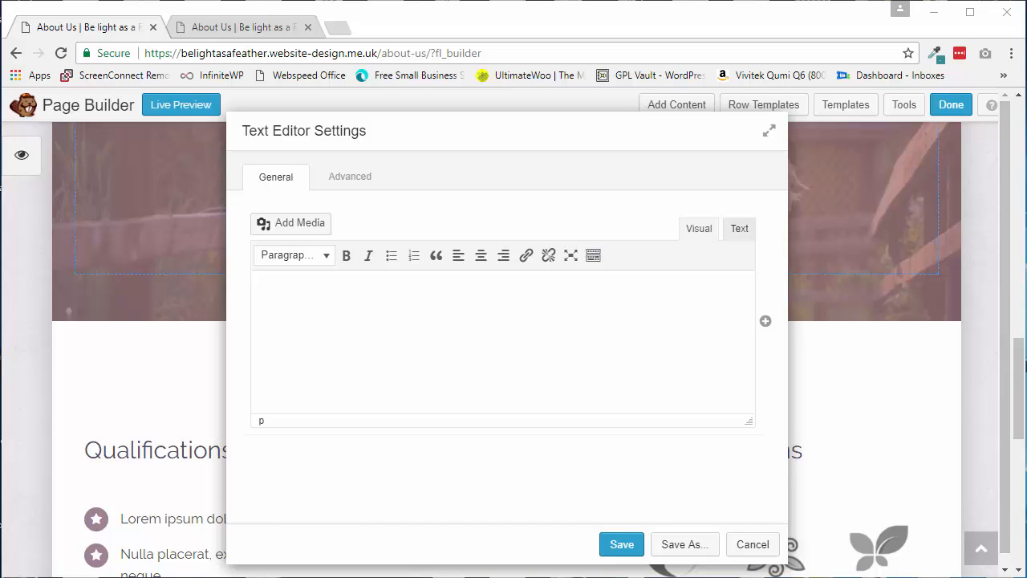
Step: Paste the copied Lorem ipsum paragraphs into the Text Editor module, check them on the page and save the module
left_click(466, 314)
key("ctrl+v")
left_click(695, 379)
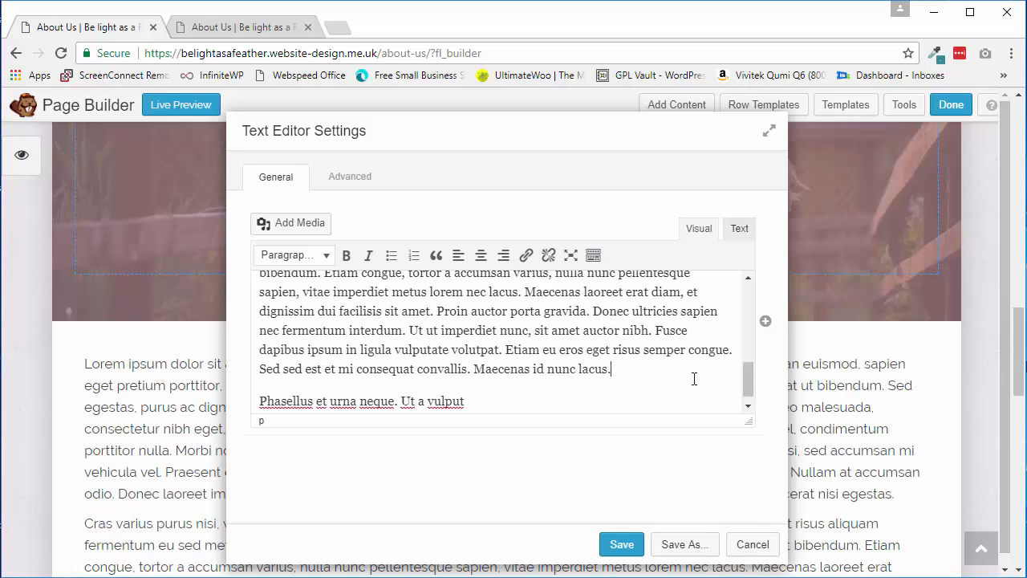
scroll(745, 378, "up", 5)
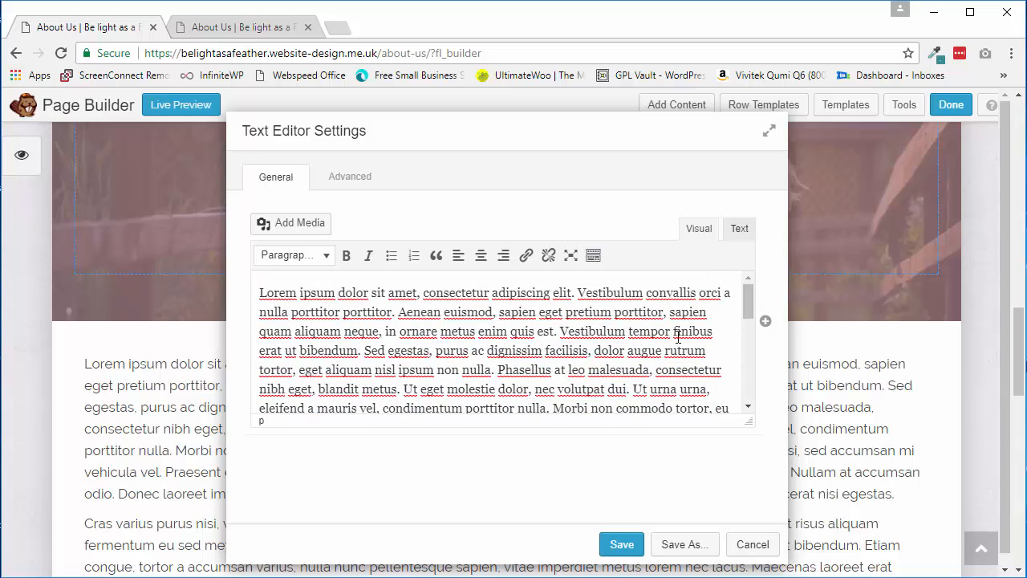
left_click_drag(664, 132, 472, 498)
mouse_move(1006, 300)
left_mouse_down()
mouse_move(1004, 401)
mouse_move(1006, 421)
mouse_move(1018, 399)
mouse_move(1017, 458)
mouse_move(1013, 285)
left_mouse_up()
left_click_drag(380, 262, 518, 106)
left_click(572, 525)
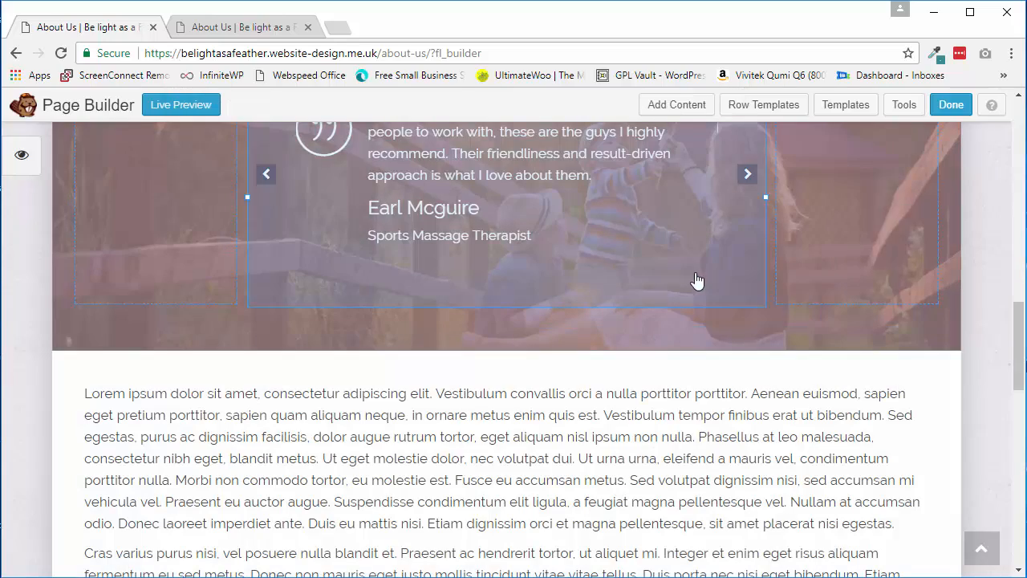
Step: Add a Photo basic module in a new column to the right of the Lorem ipsum text and check the two-column layout
left_click_drag(1019, 377, 1018, 399)
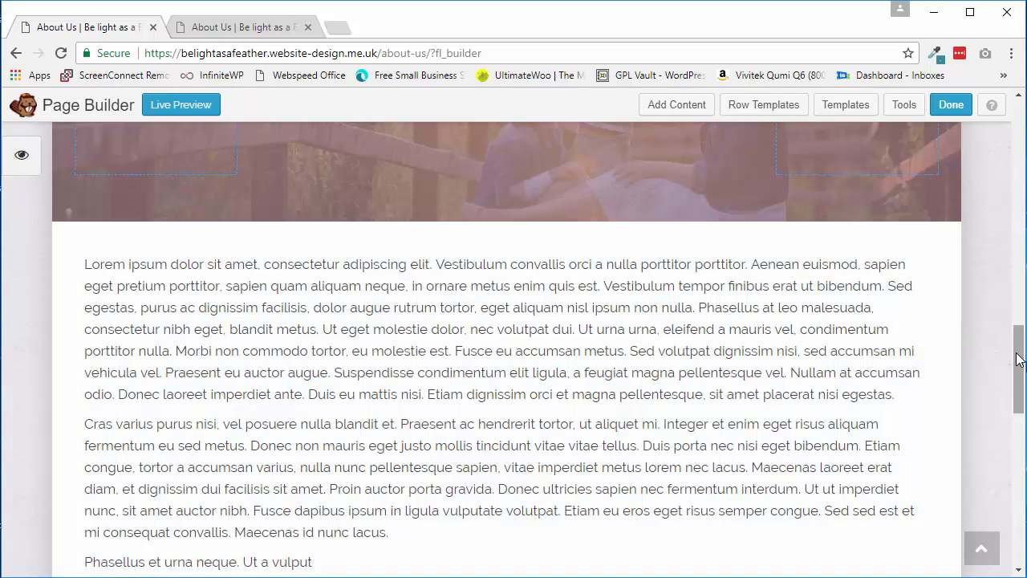
left_click_drag(1018, 360, 1018, 358)
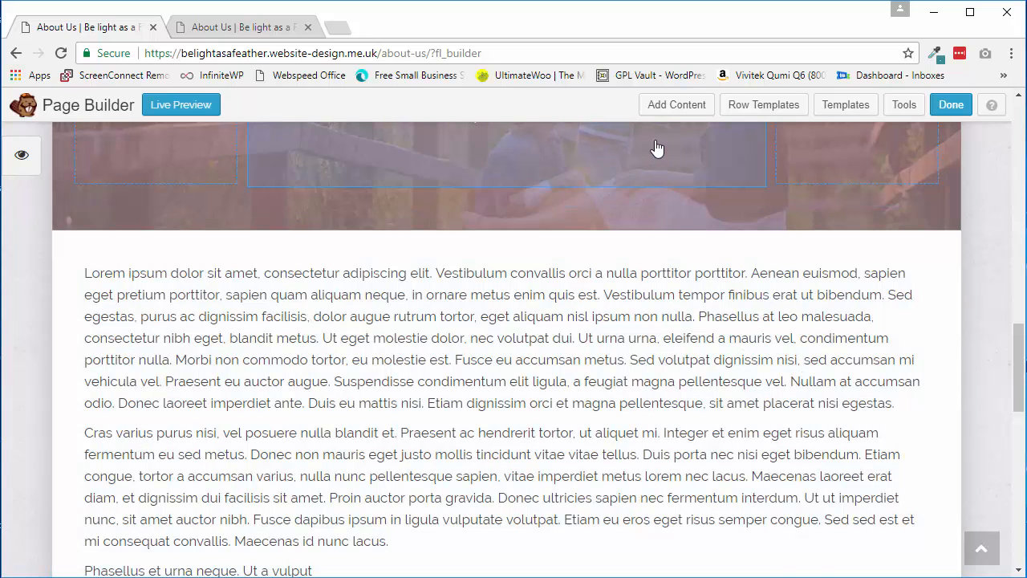
left_click(677, 105)
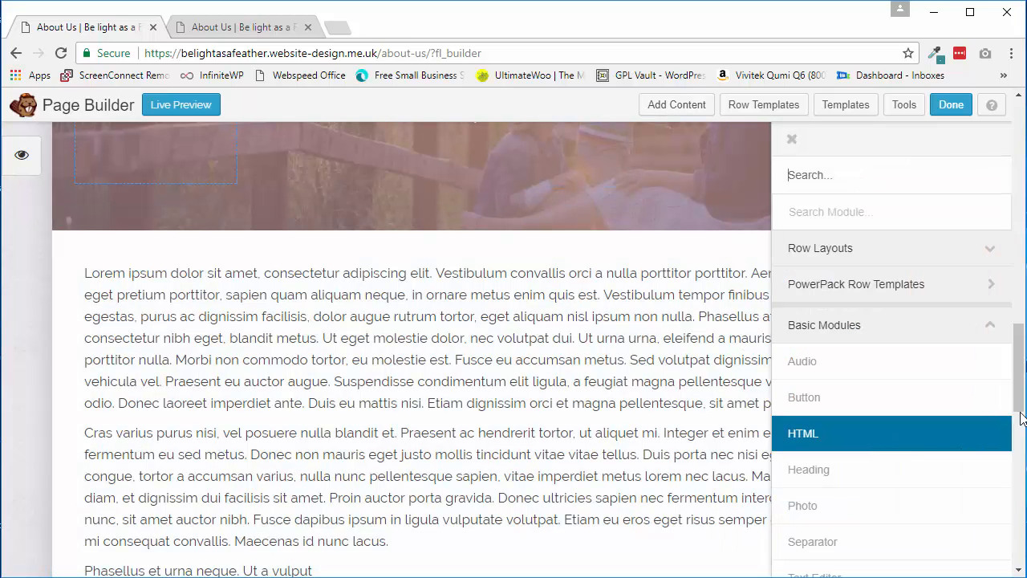
scroll(1019, 384, "down", 2)
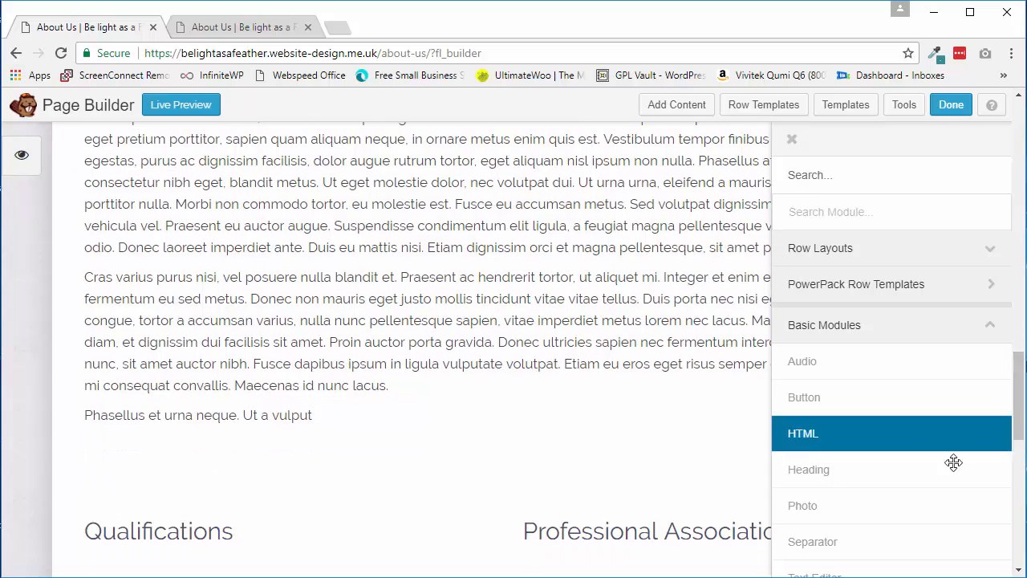
left_click_drag(831, 509, 943, 364)
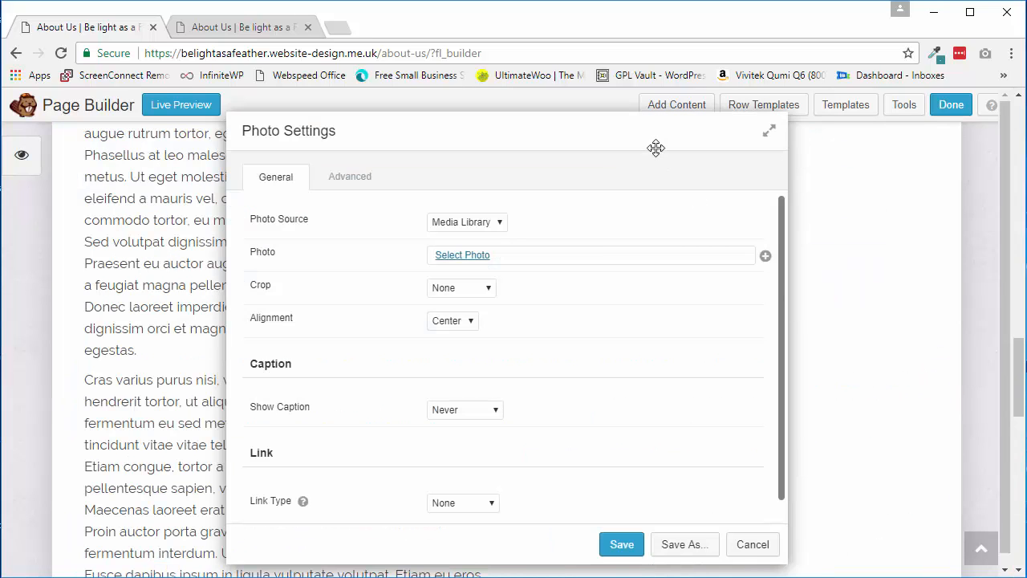
left_click_drag(651, 133, 642, 484)
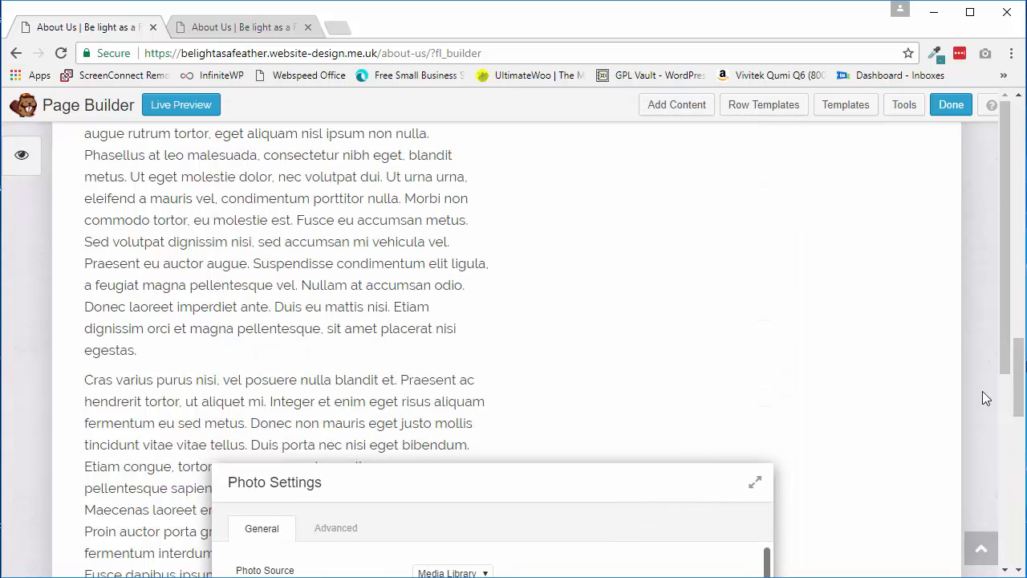
left_click_drag(1024, 382, 1022, 325)
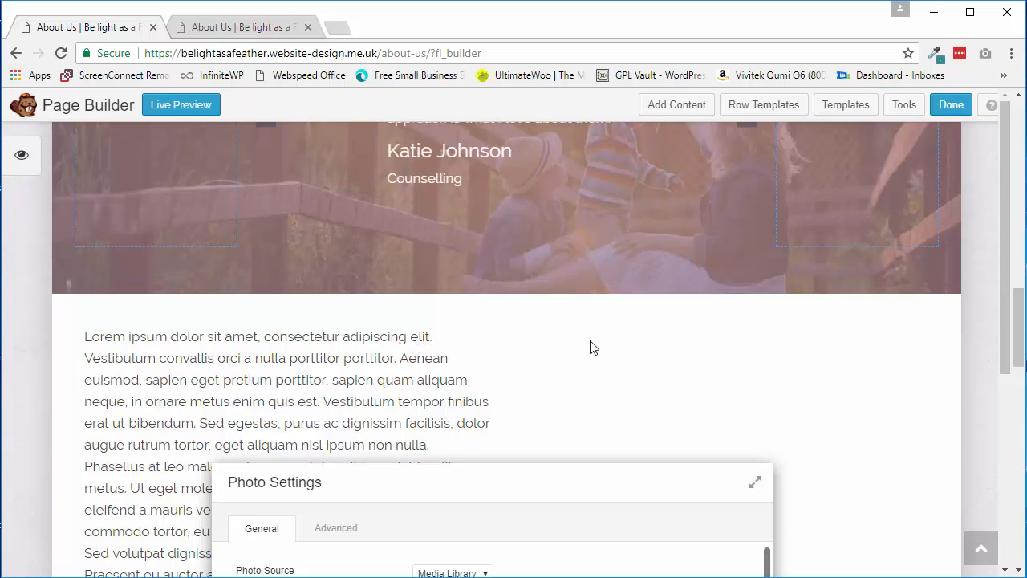
left_click_drag(542, 448, 534, 406)
left_click_drag(598, 396, 569, 171)
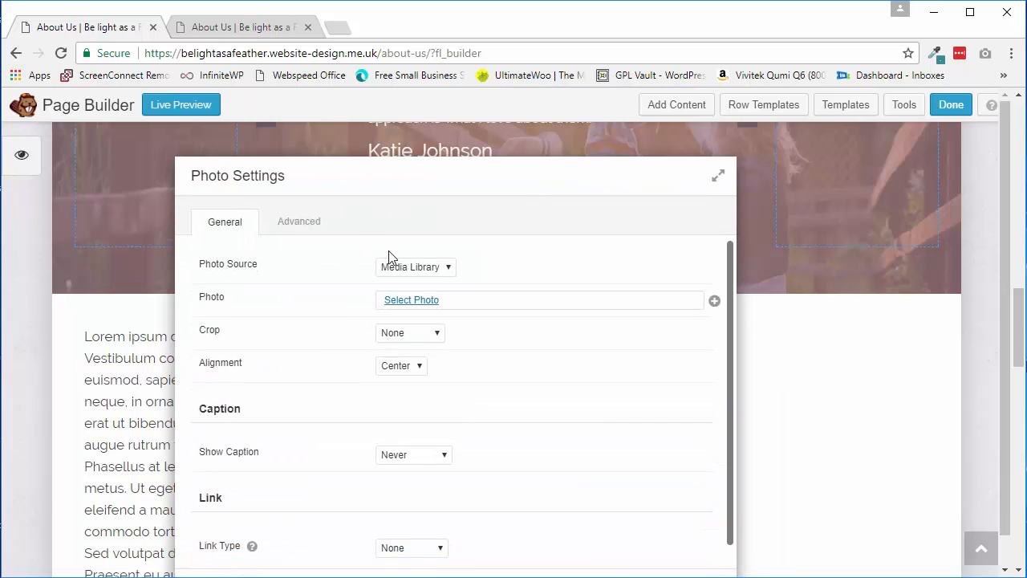
left_click_drag(354, 183, 358, 106)
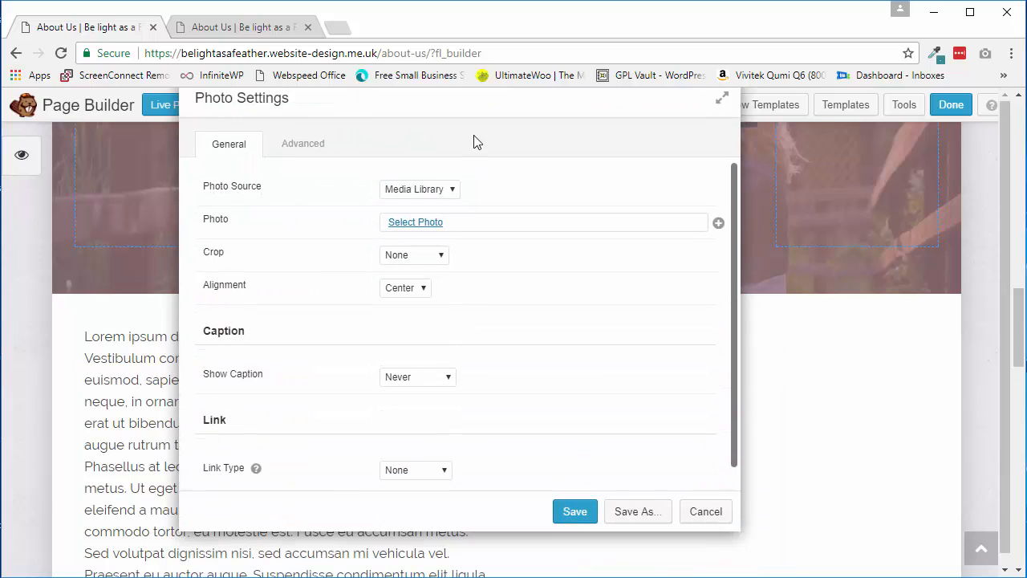
Step: Choose the existing image box_2.jpg from the Media Library for the Photo module and uncover its preview on the page
left_click(426, 229)
left_click(152, 172)
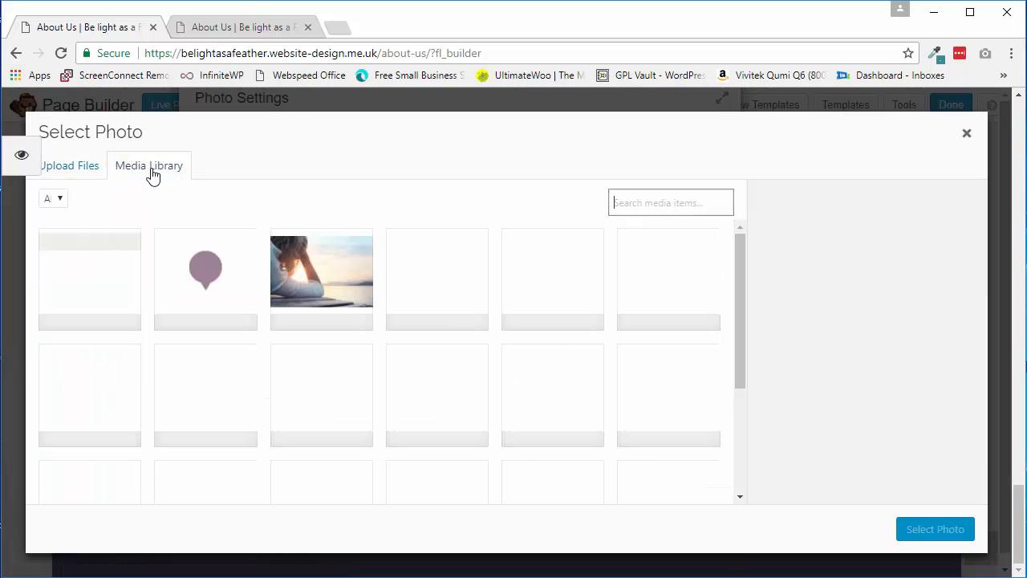
left_click(88, 168)
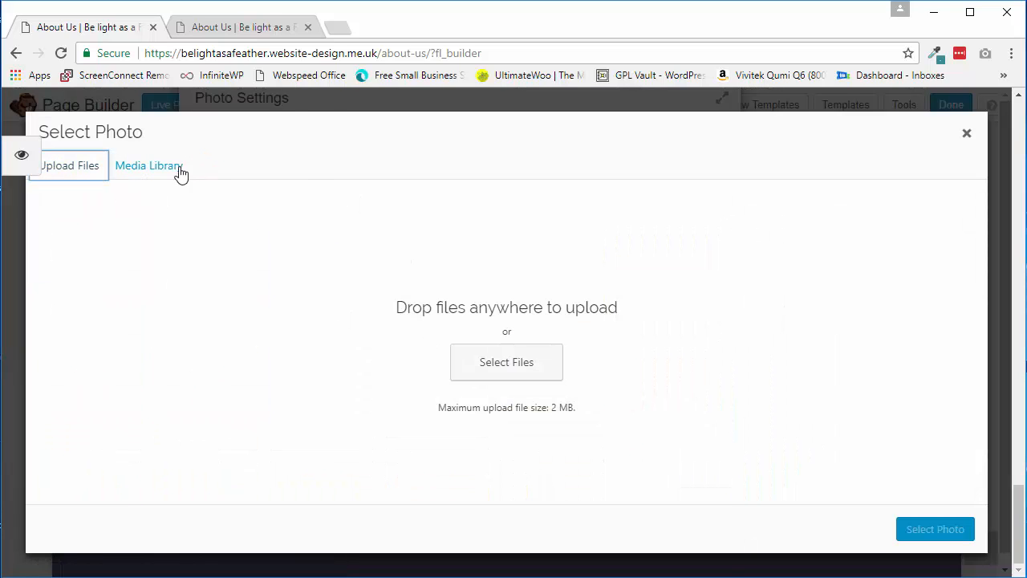
left_click(182, 171)
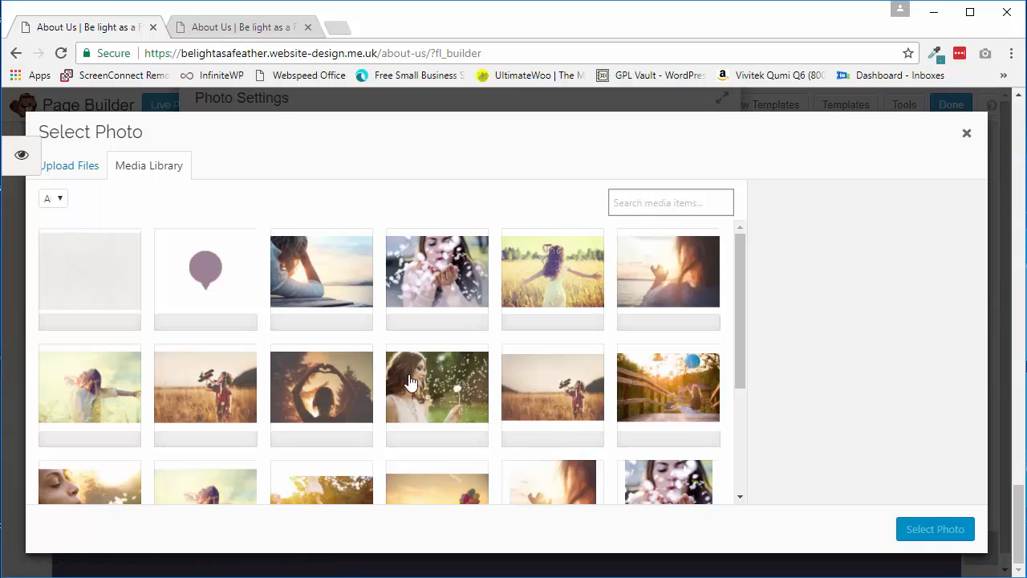
scroll(392, 426, "down", 5)
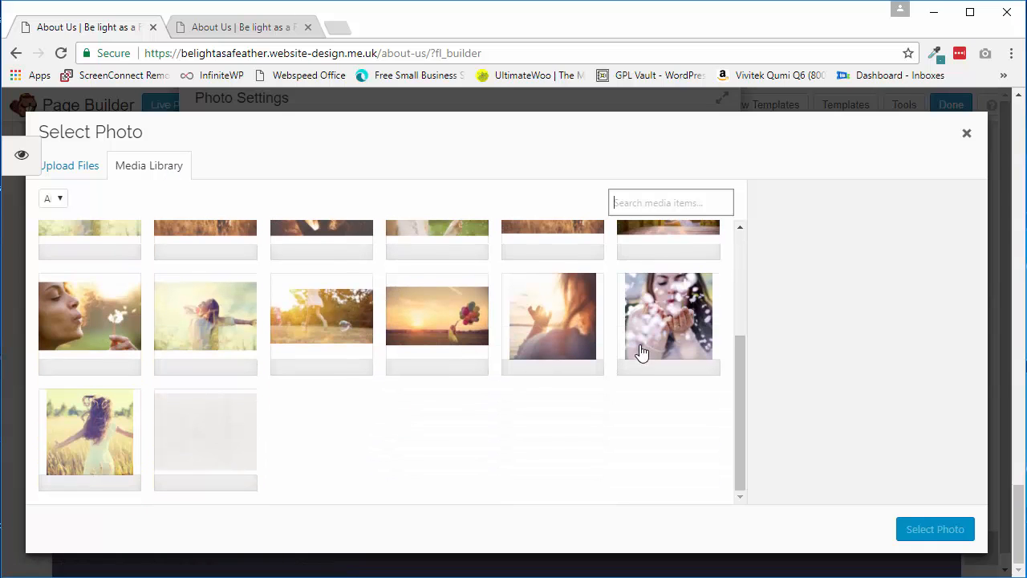
left_click(682, 319)
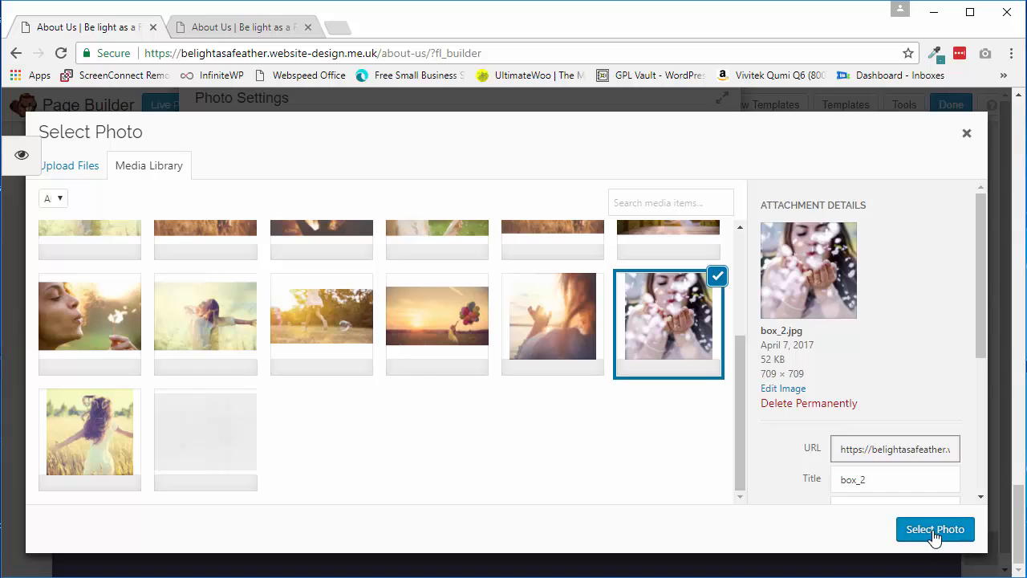
left_click(935, 530)
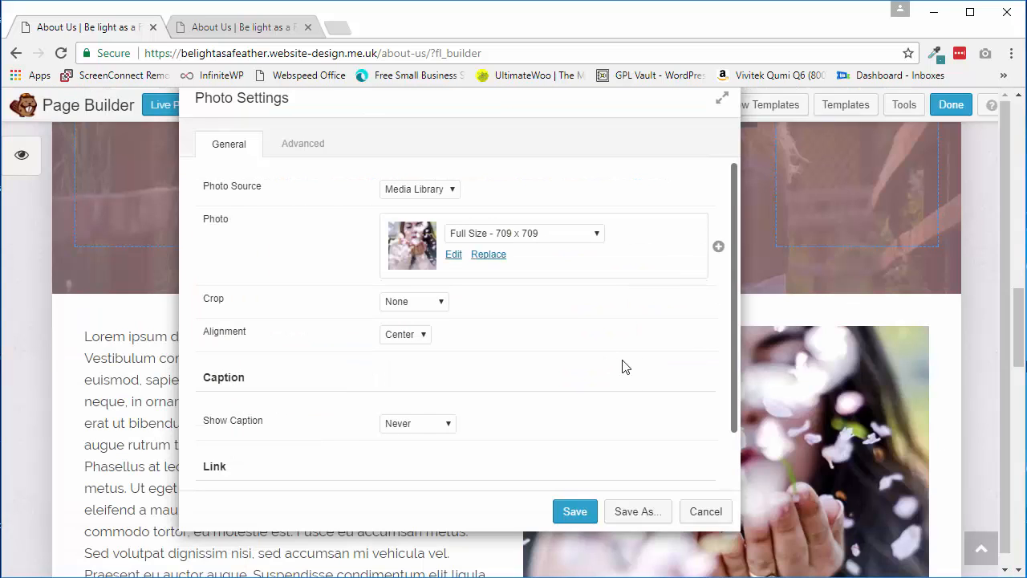
left_click_drag(625, 107, 447, 144)
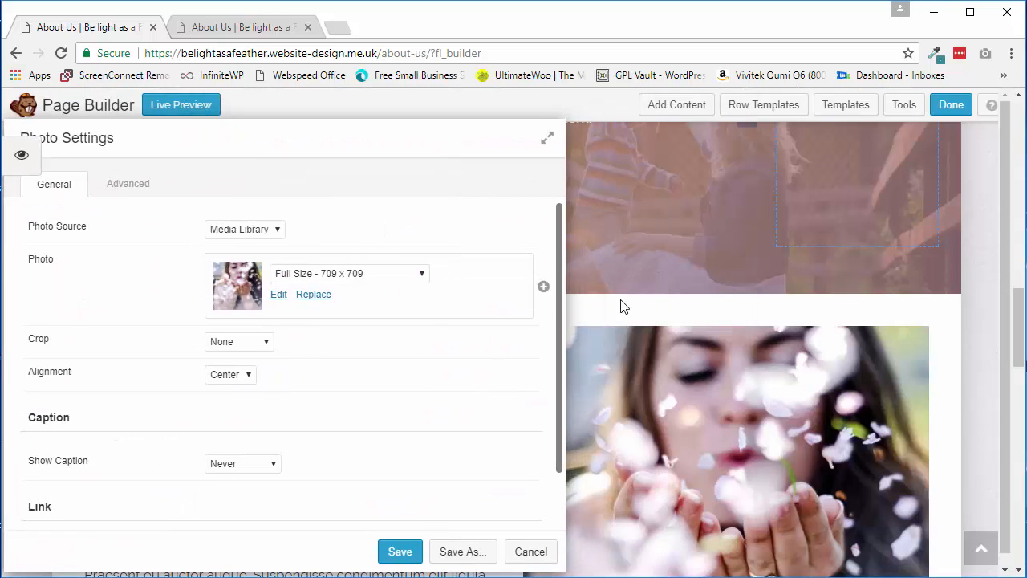
Step: Save the Photo module settings and narrow the photo column so the Lorem ipsum text column becomes wider
left_click(401, 552)
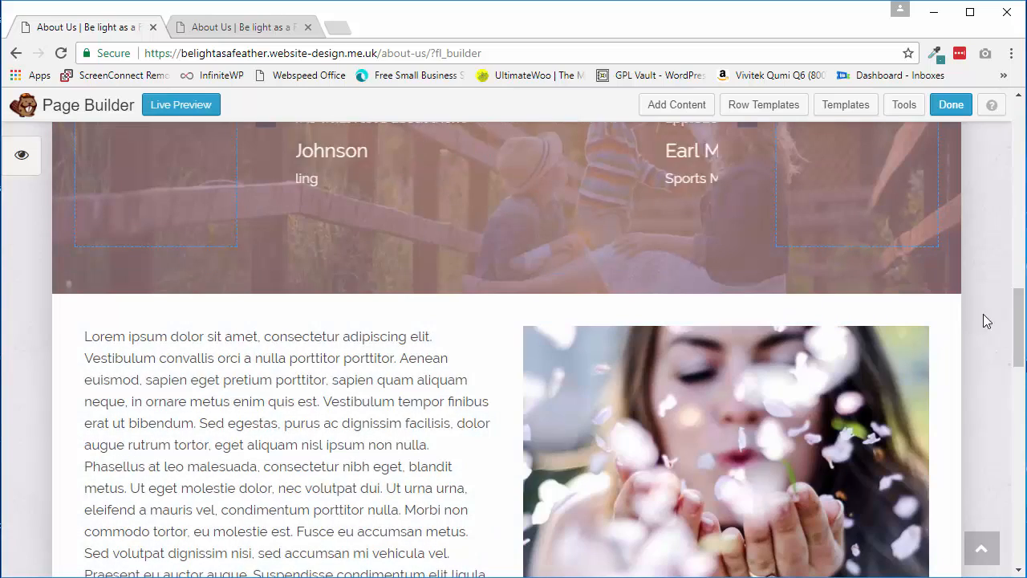
left_click_drag(1022, 317, 1021, 345)
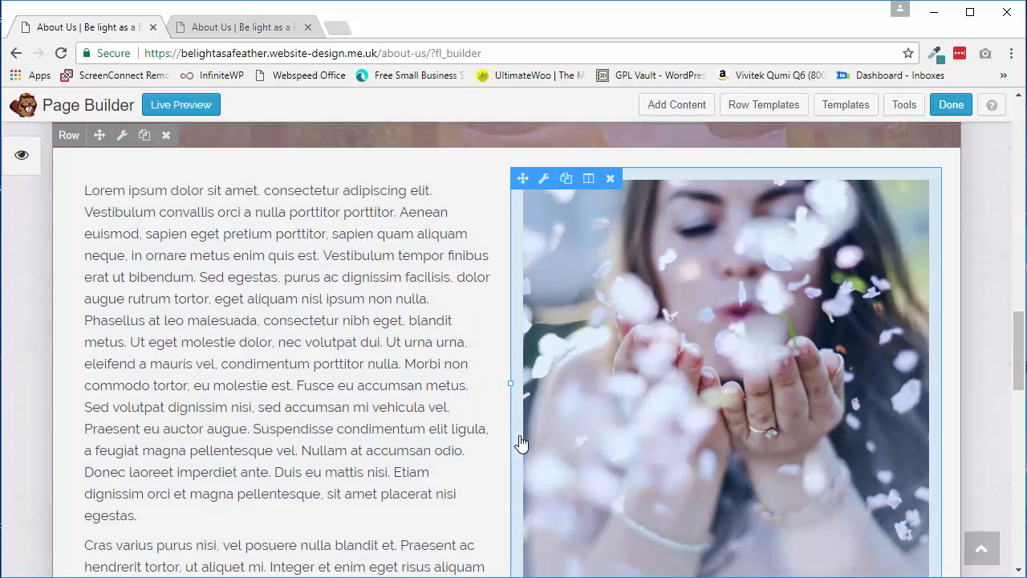
left_click_drag(513, 433, 681, 411)
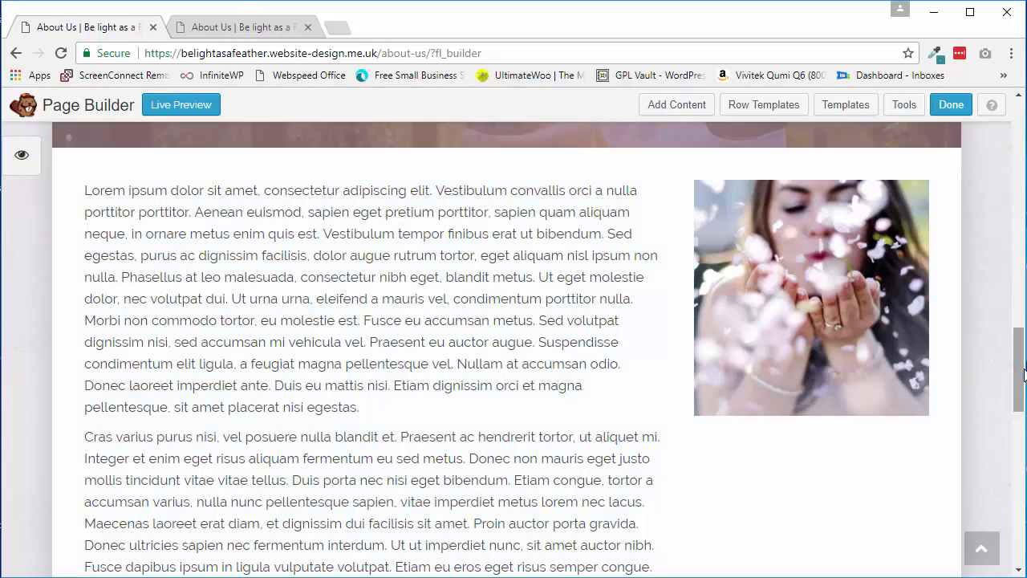
mouse_move(1020, 368)
left_mouse_down()
mouse_move(1019, 430)
mouse_move(1021, 363)
left_mouse_up()
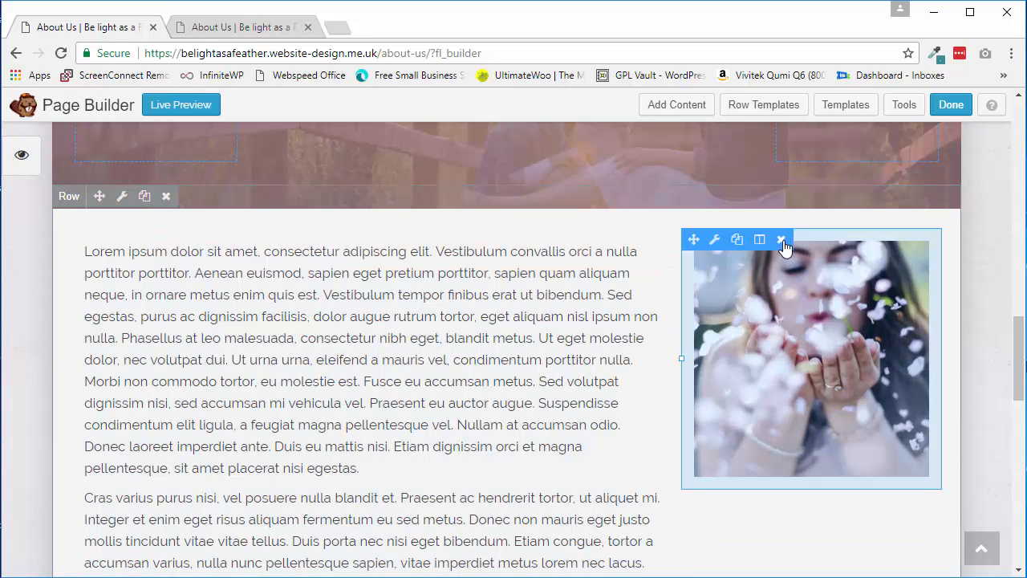
Step: Delete the Photo module beside the Lorem ipsum text and remove its empty column
left_click(782, 240)
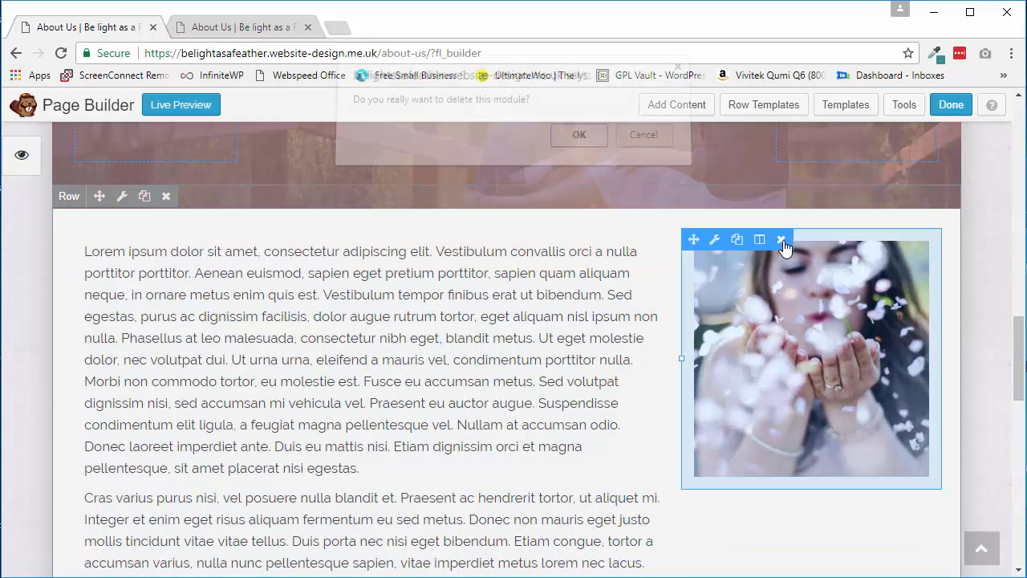
left_click(580, 147)
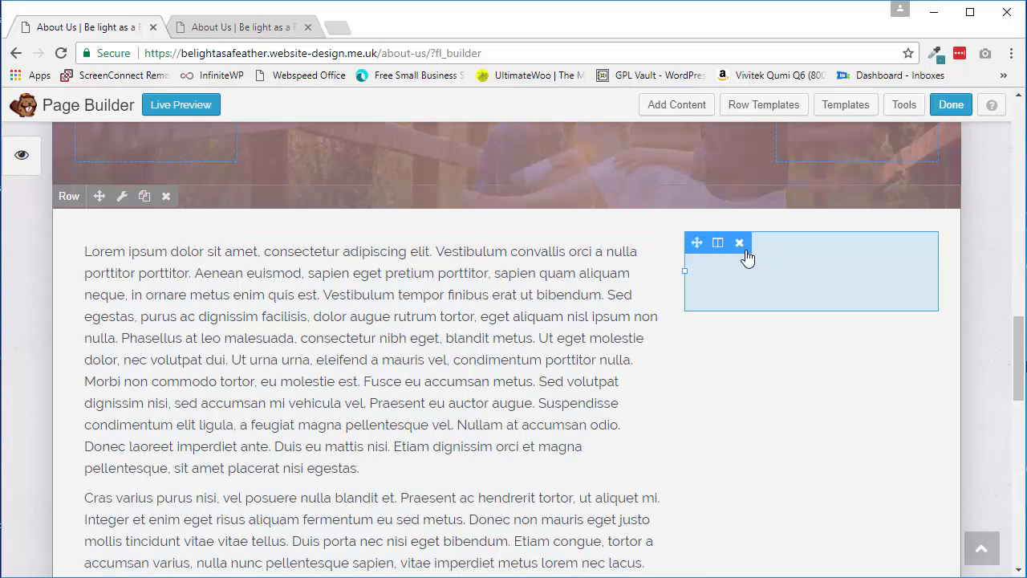
left_click(740, 243)
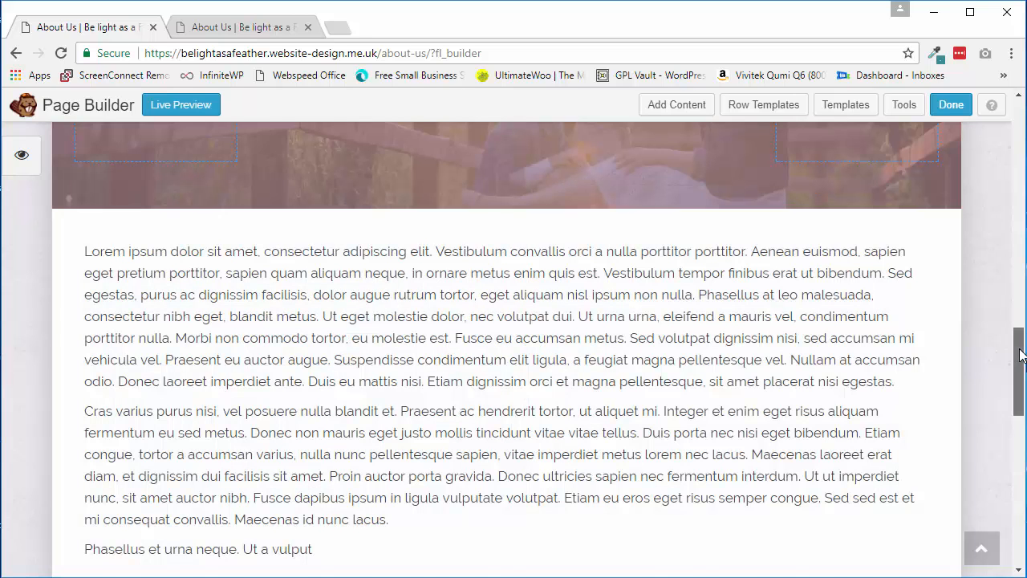
Step: Bring up the content that can be added to the page and look through the Basic Modules
left_click_drag(1021, 353, 1017, 405)
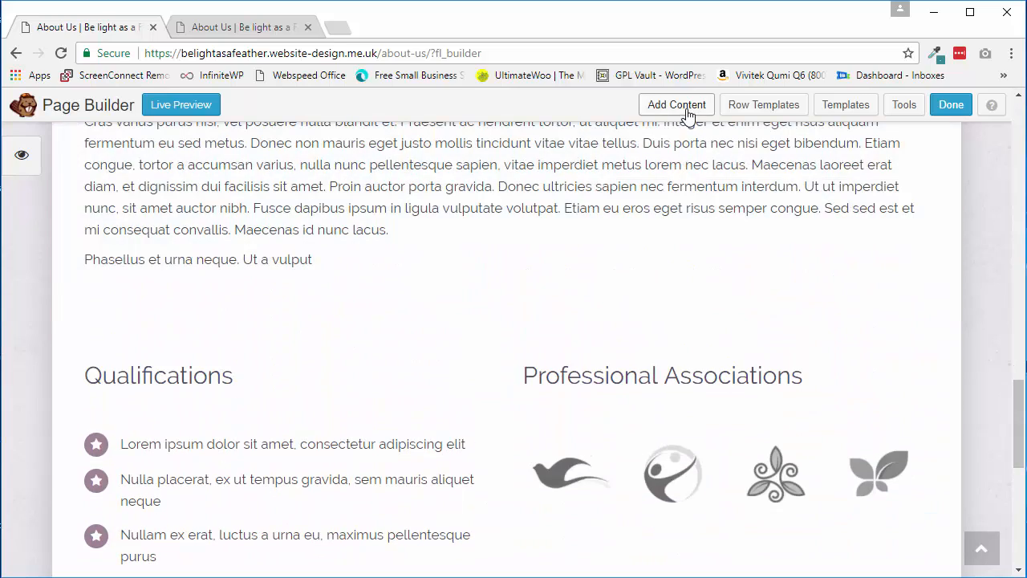
left_click(681, 111)
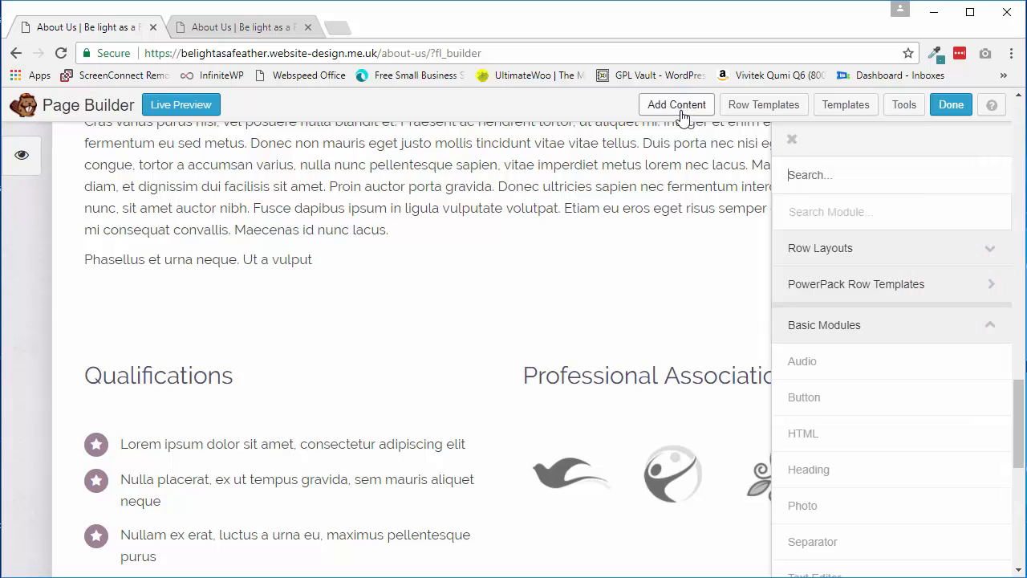
scroll(891, 320, "down", 1)
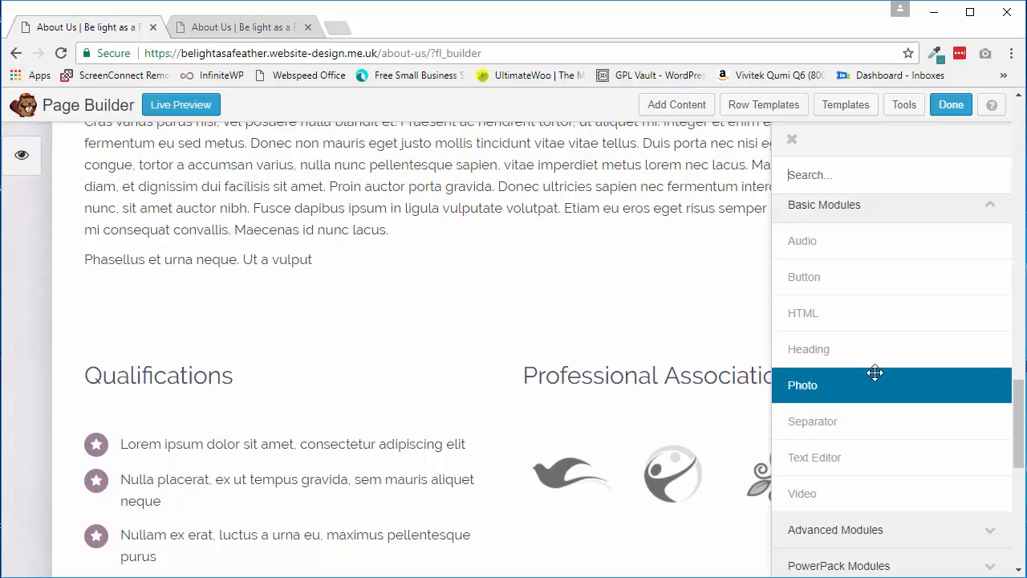
scroll(875, 371, "up", 1)
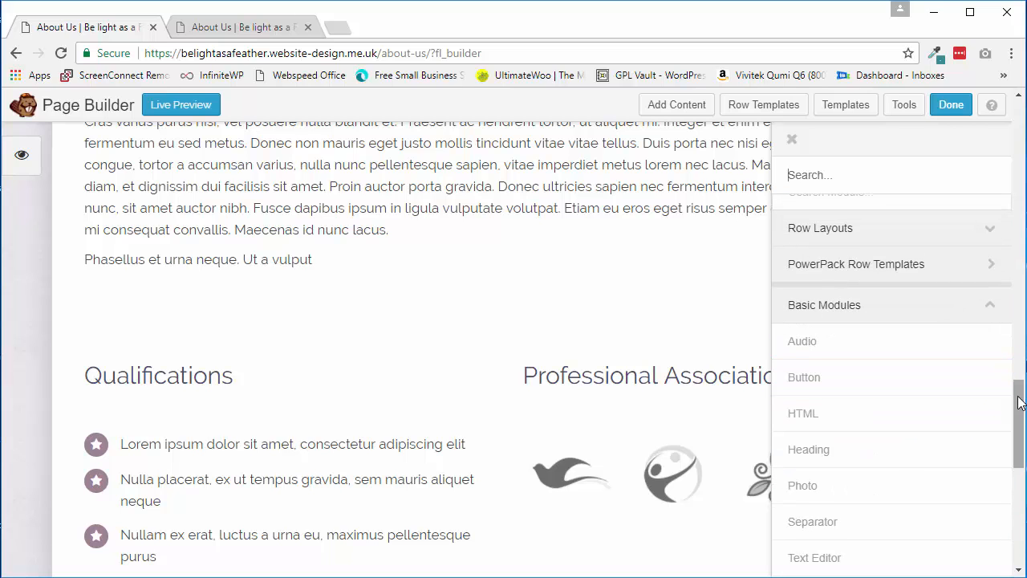
scroll(1018, 406, "down", 2)
scroll(955, 405, "down", 3)
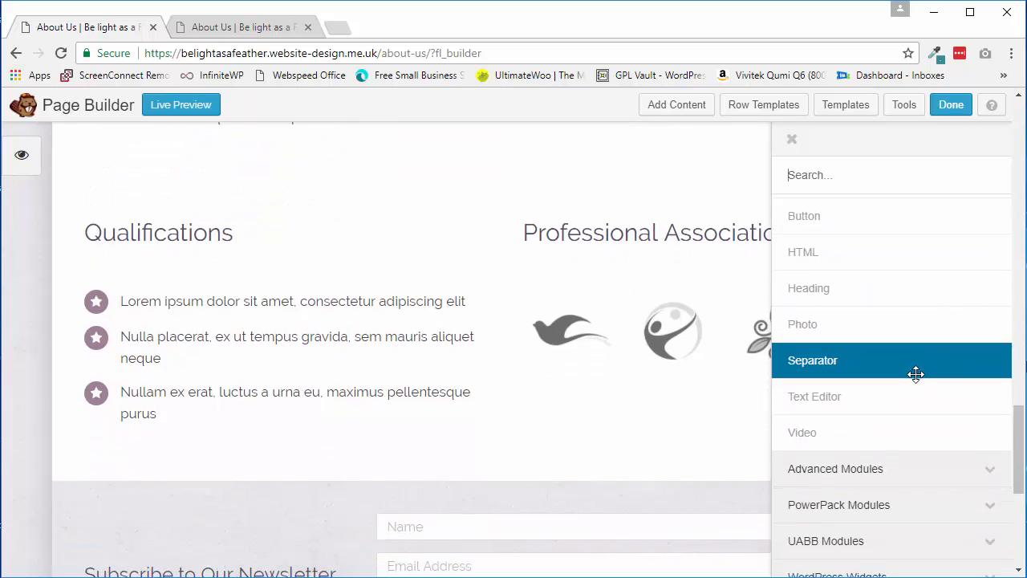
Step: Expand the Advanced Modules and look through the available module types
left_click(872, 371)
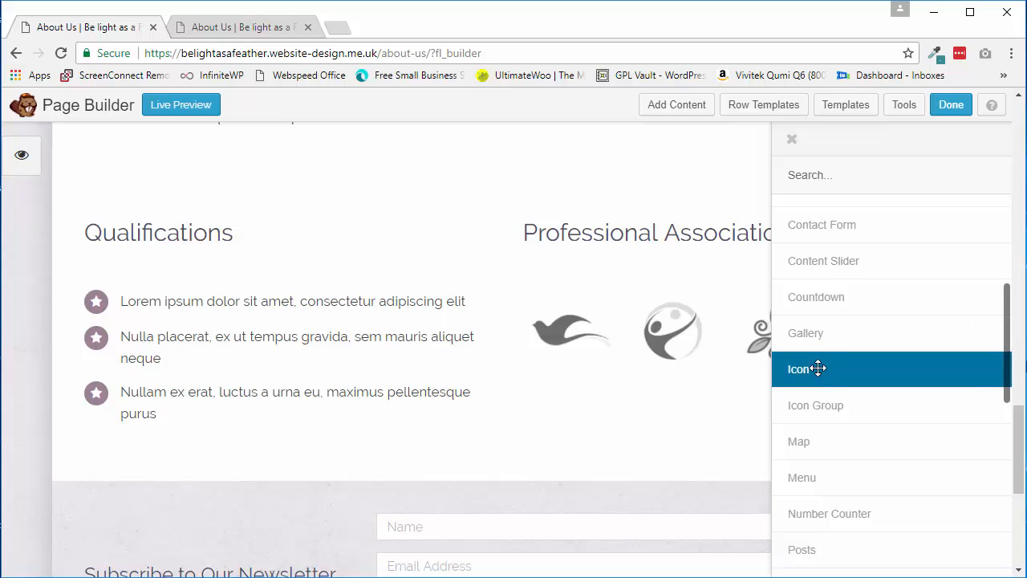
scroll(903, 378, "down", 1)
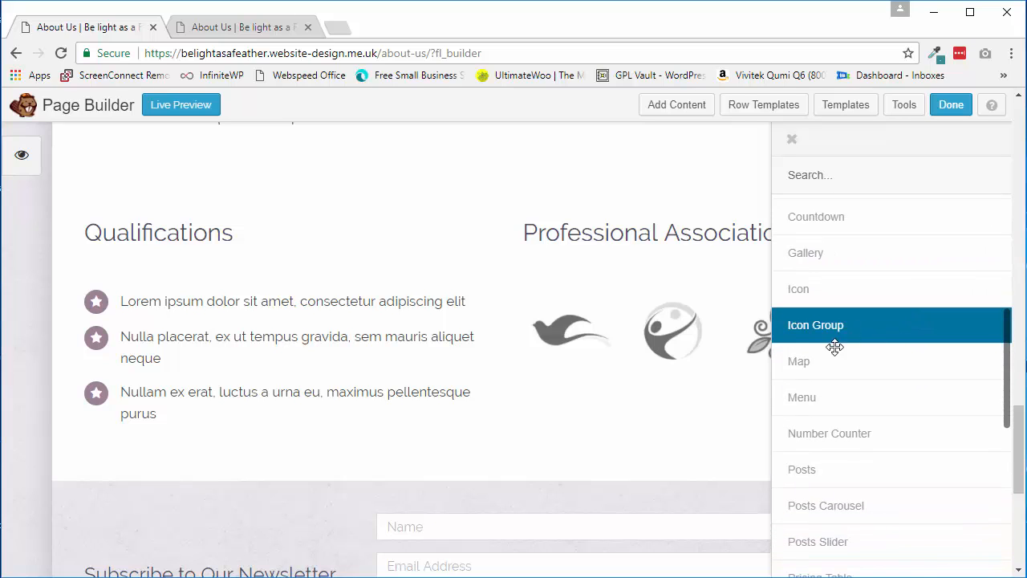
scroll(843, 369, "down", 2)
scroll(875, 378, "down", 4)
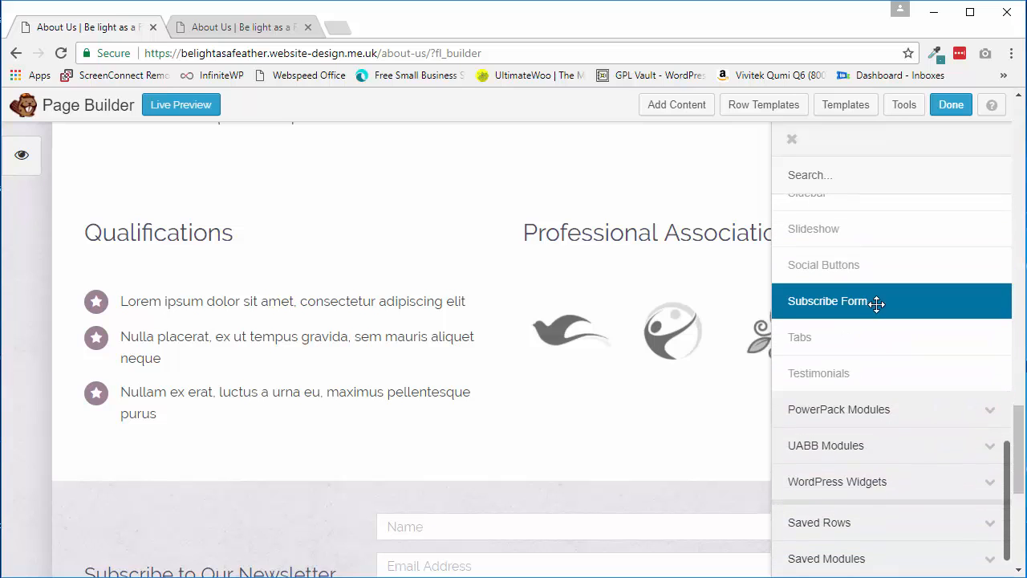
scroll(940, 330, "up", 5)
scroll(940, 330, "up", 5)
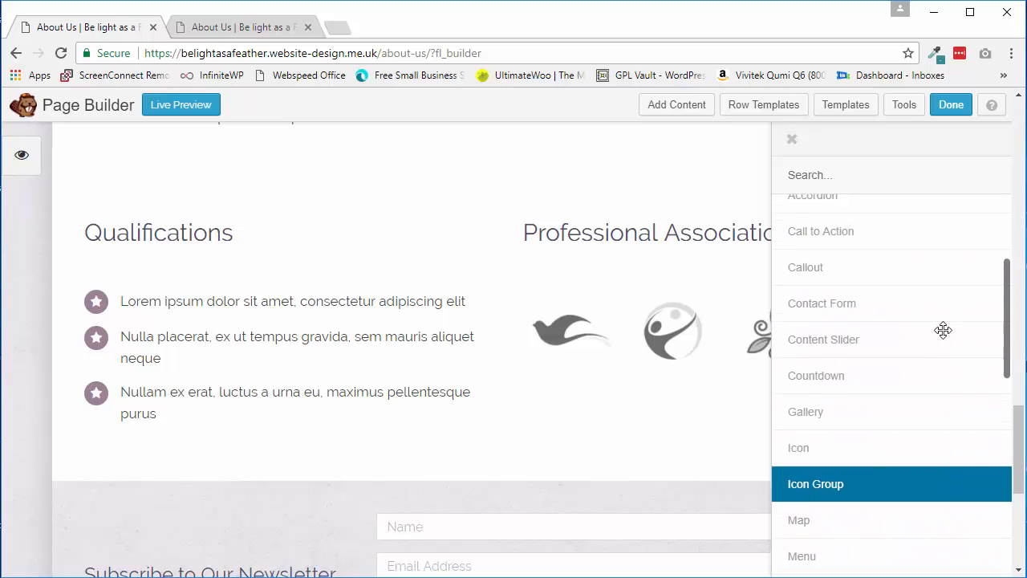
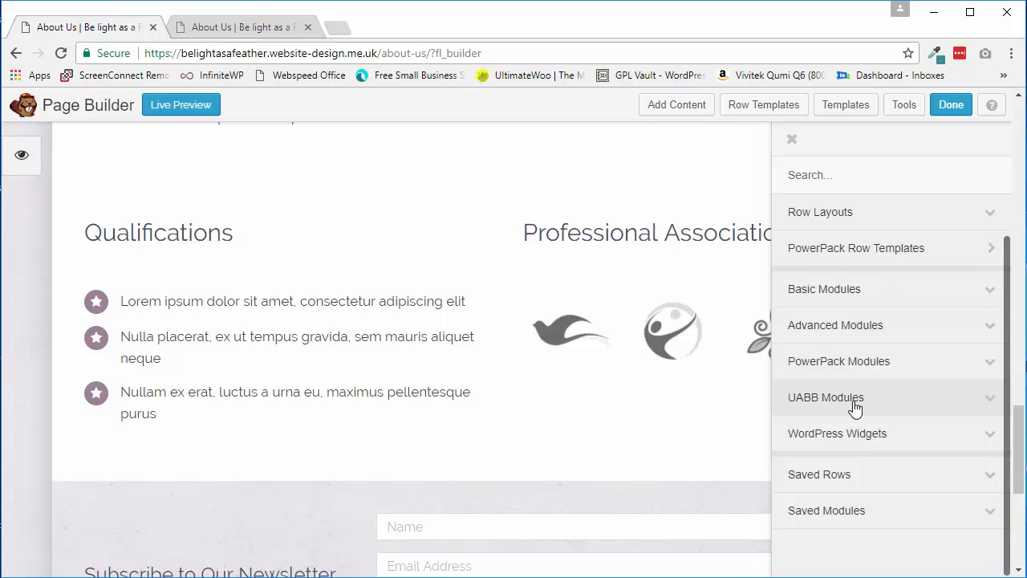
Step: Expand the PowerPack Modules and look through the whole set of modules
left_click(896, 368)
scroll(937, 415, "down", 2)
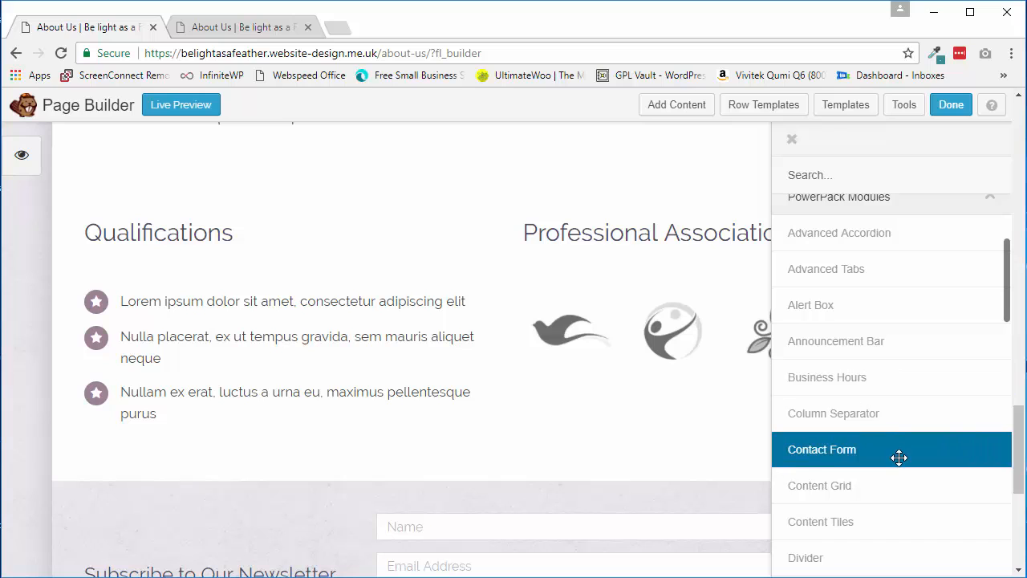
scroll(899, 457, "down", 3)
scroll(891, 409, "down", 2)
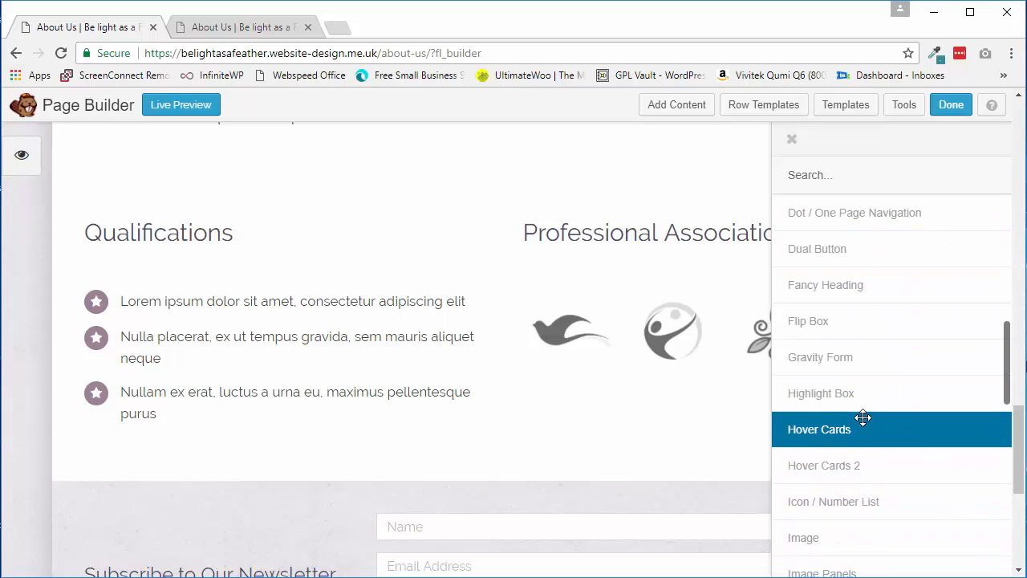
scroll(865, 414, "down", 2)
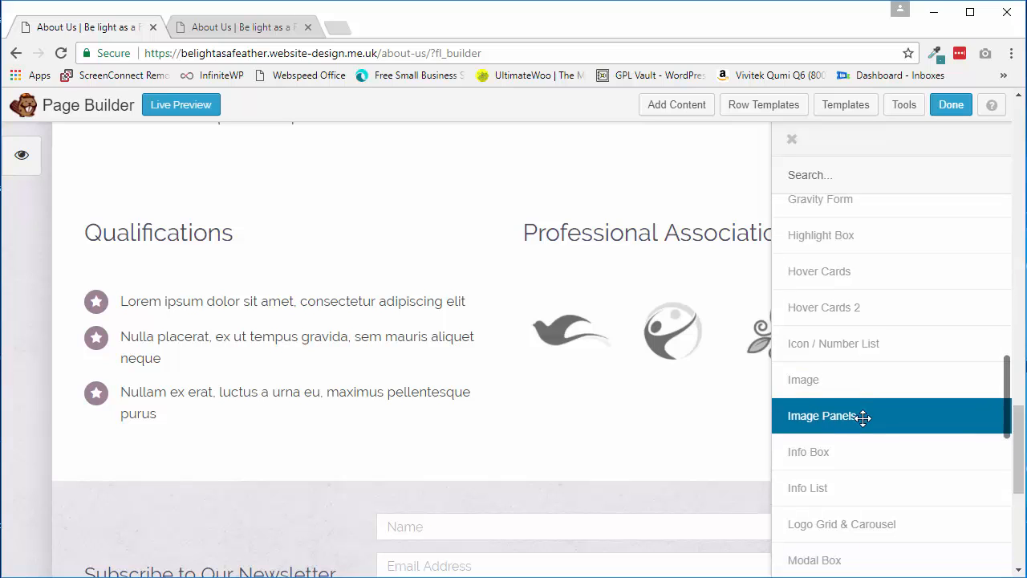
scroll(863, 418, "down", 3)
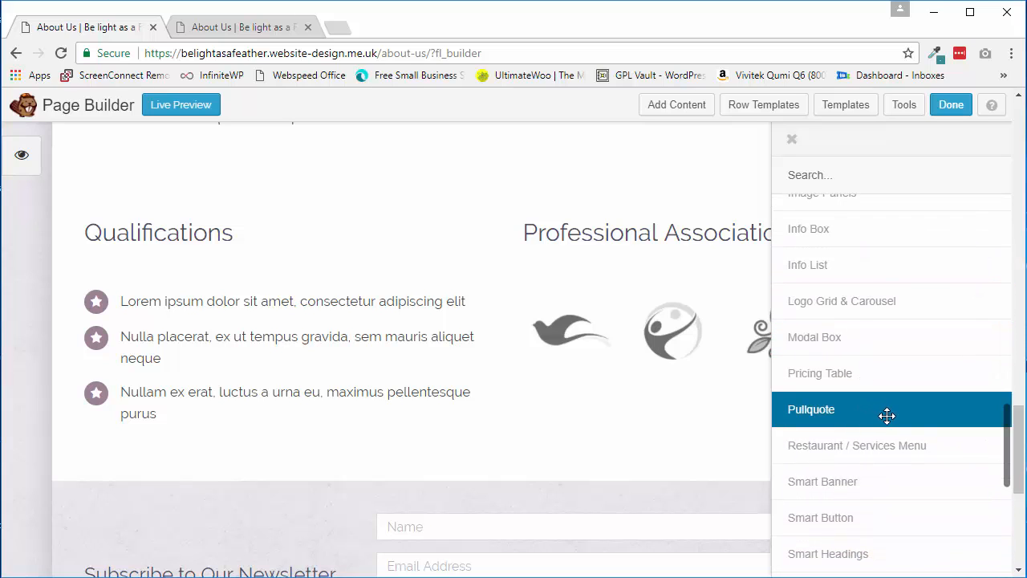
scroll(891, 426, "down", 5)
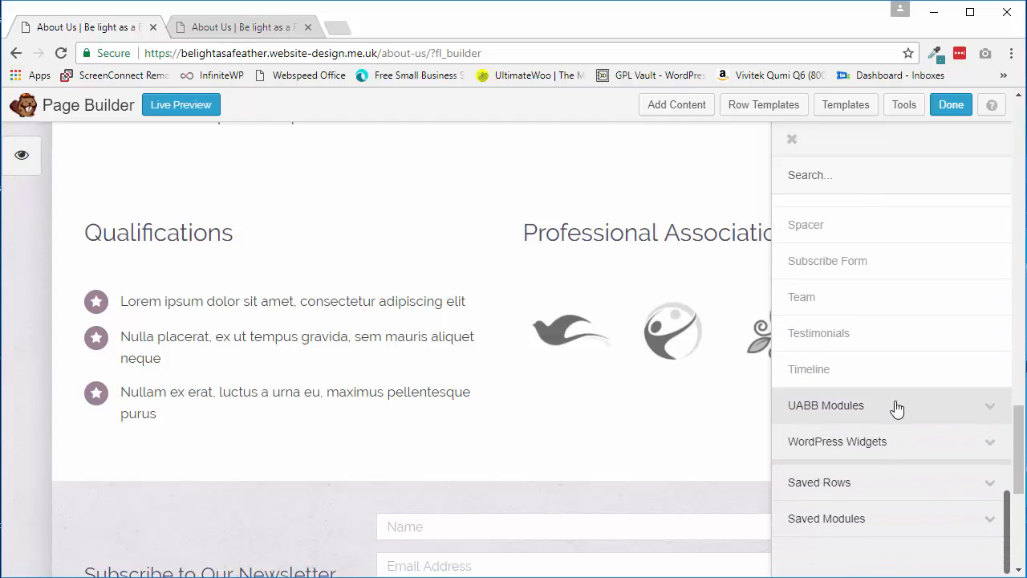
Step: Expand the UABB Modules, look through the modules offered and close the content list
left_click(867, 412)
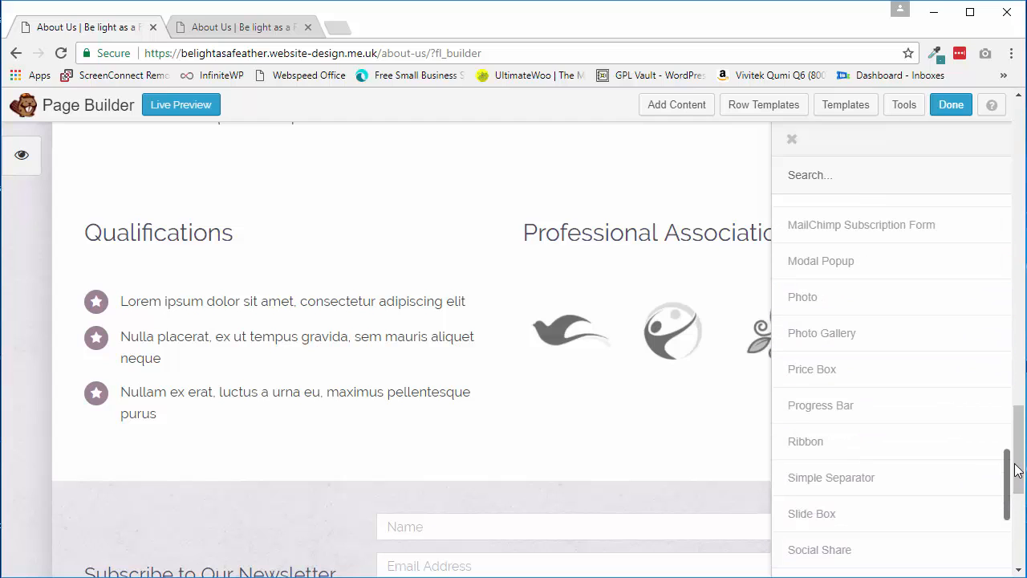
left_click_drag(1015, 472, 1008, 337)
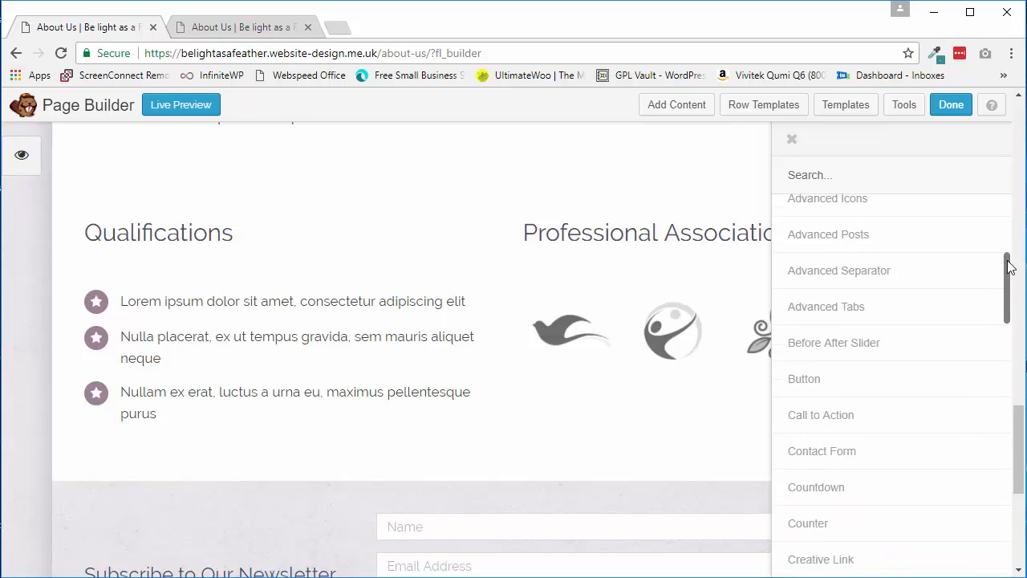
left_click_drag(1010, 267, 1002, 321)
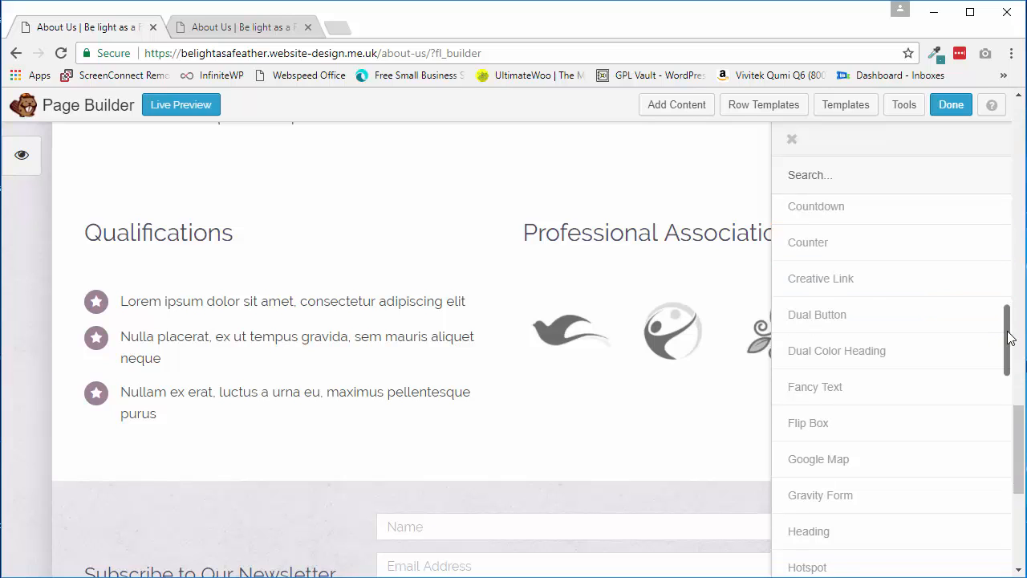
scroll(1006, 341, "down", 1)
left_click_drag(1010, 352, 1022, 183)
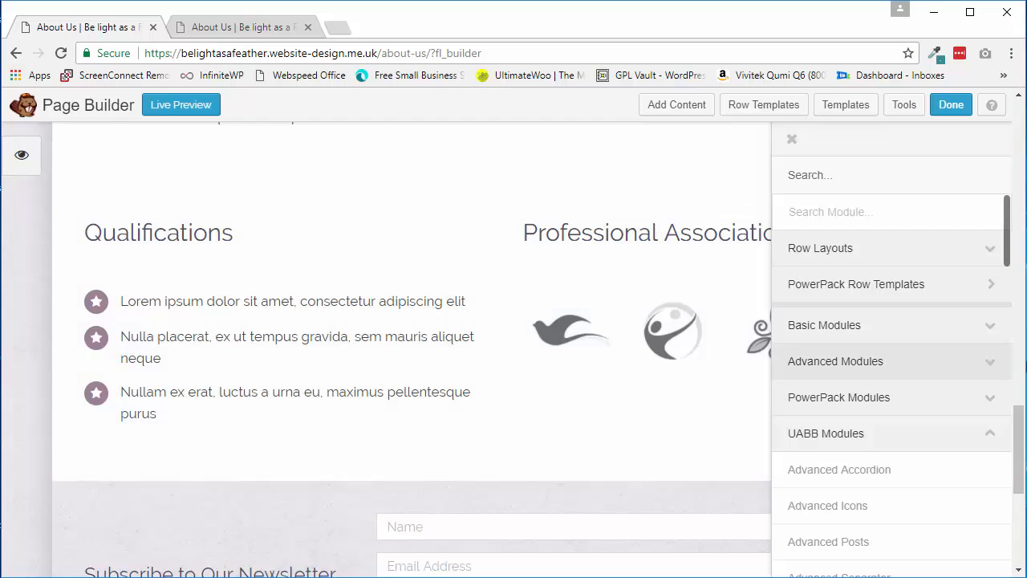
left_click(792, 143)
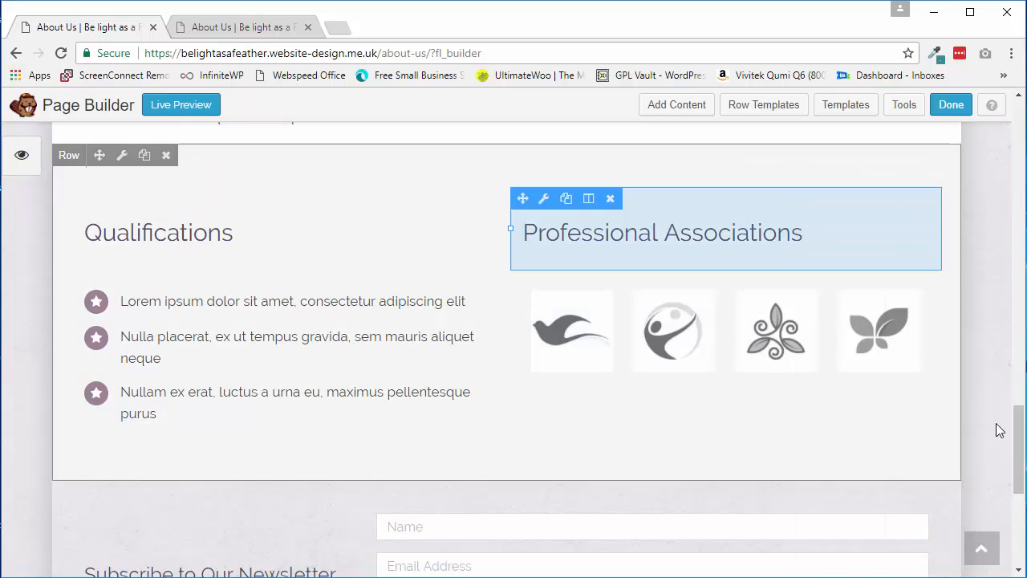
Step: Search the modules for "sep" and place the basic Separator between the Lorem ipsum text and the Qualifications row
left_click_drag(1018, 427, 1019, 351)
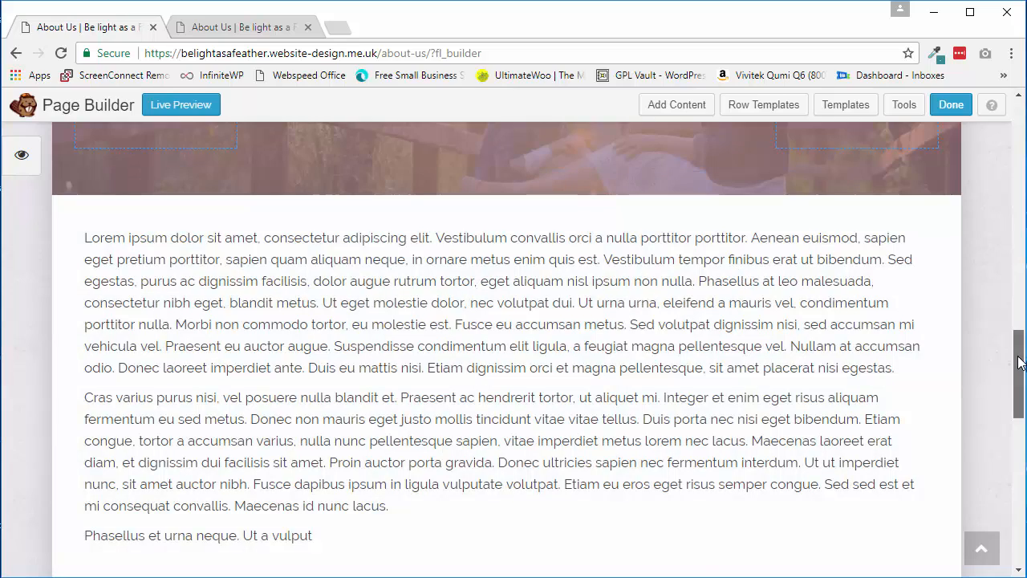
scroll(1017, 387, "down", 2)
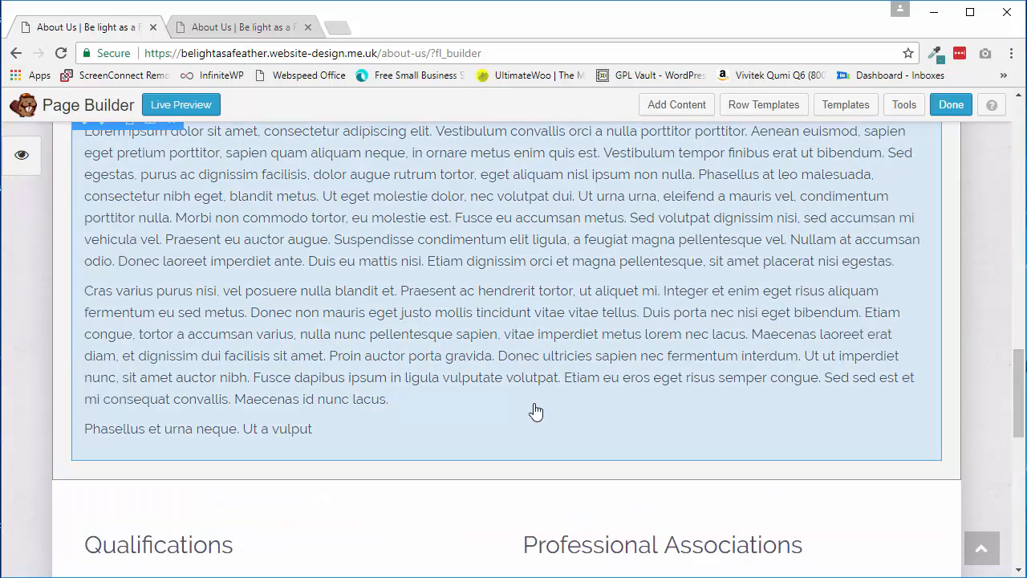
scroll(1019, 386, "down", 1)
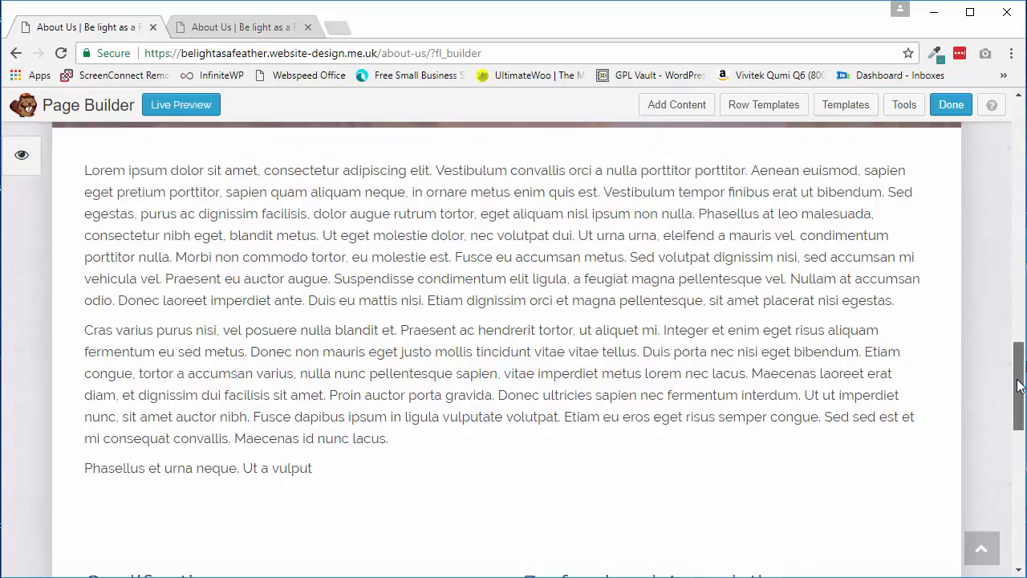
scroll(1016, 386, "down", 2)
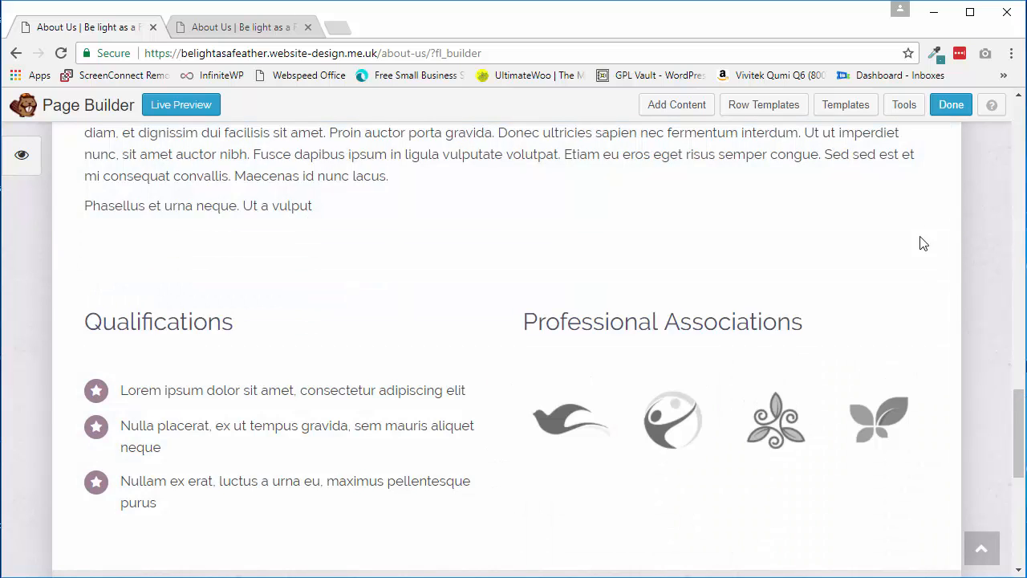
left_click(676, 105)
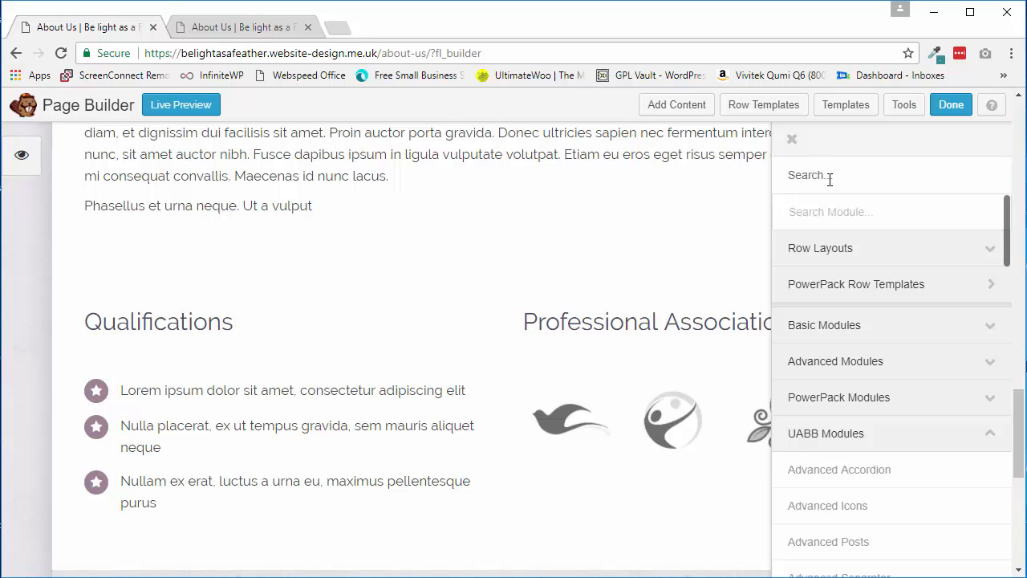
type("per")
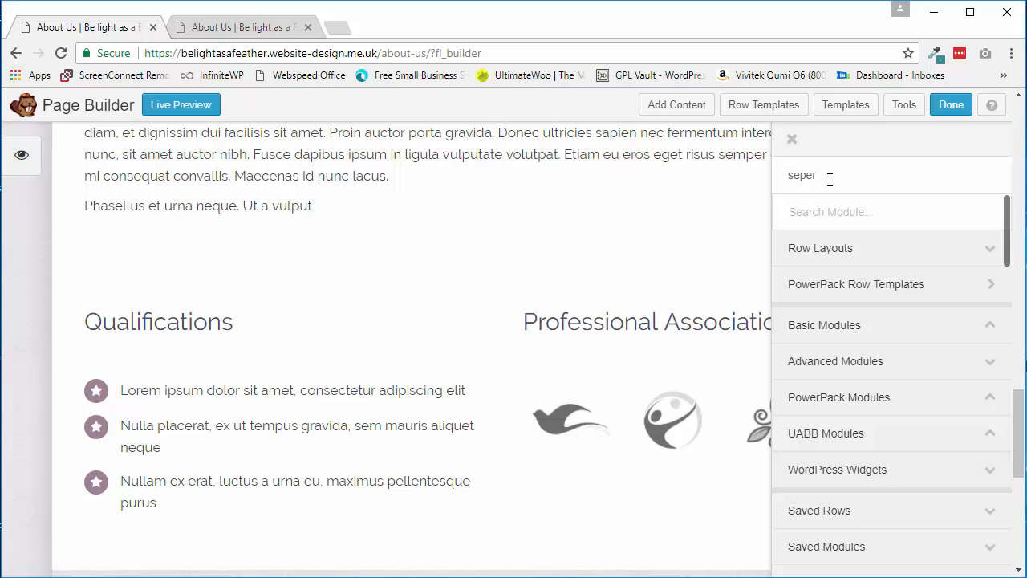
scroll(852, 273, "down", 2)
scroll(853, 273, "up", 2)
key("BackSpace")
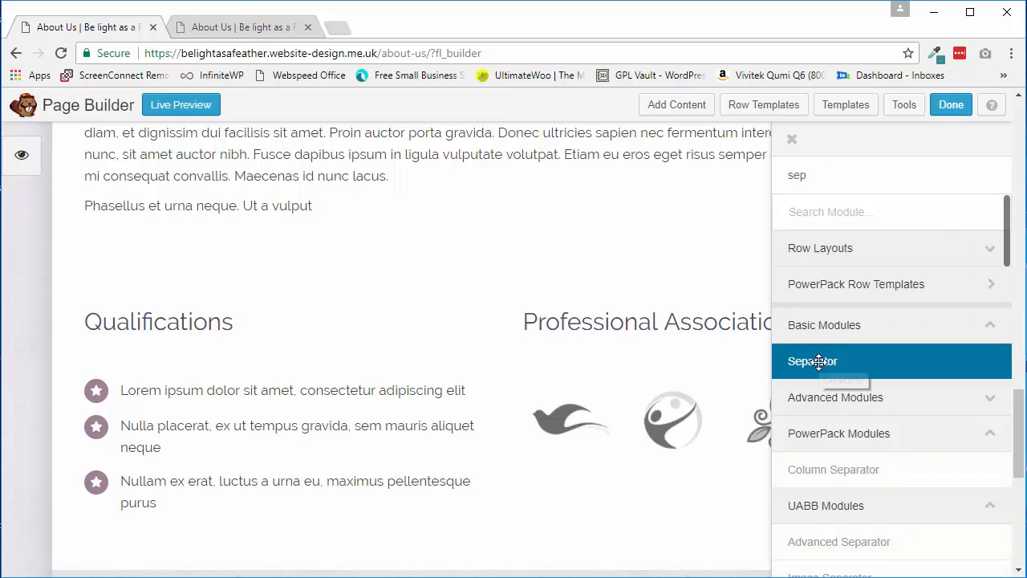
left_click_drag(818, 362, 398, 436)
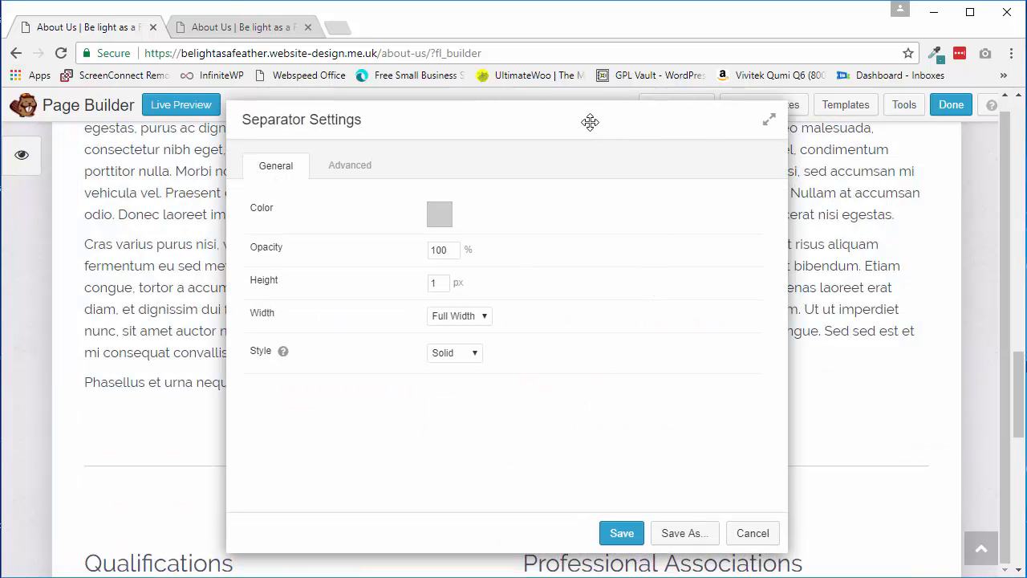
Step: Try the colour #757575 on the separator and test its height at 5 px before setting it to 1 px
left_click_drag(590, 122, 615, 158)
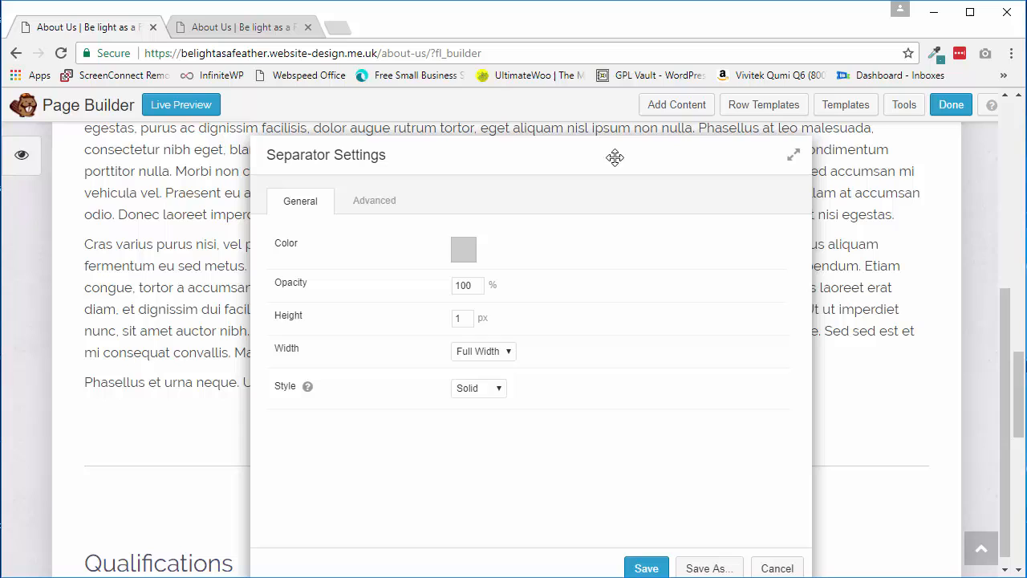
left_click(462, 249)
left_click(528, 365)
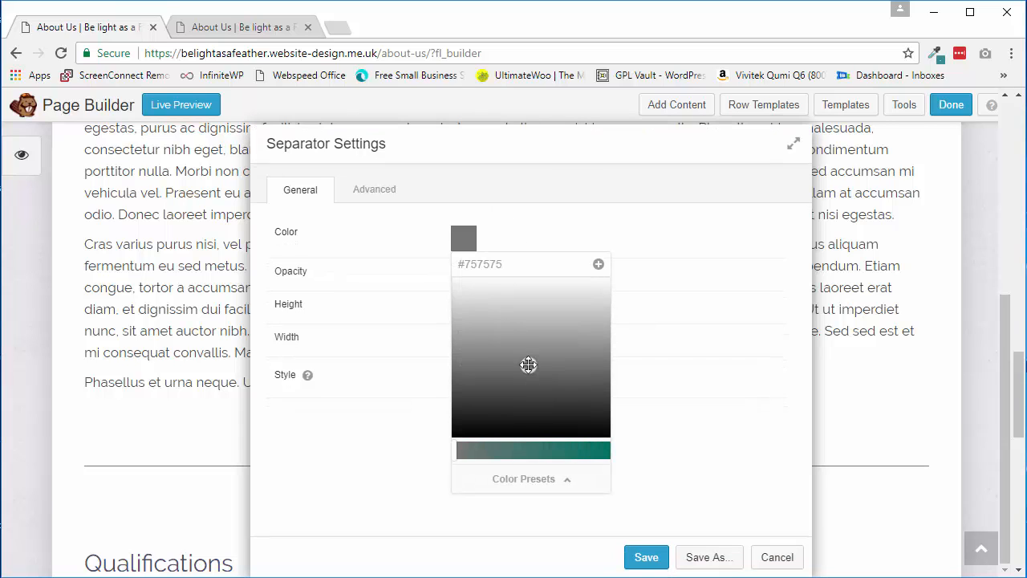
left_click(695, 367)
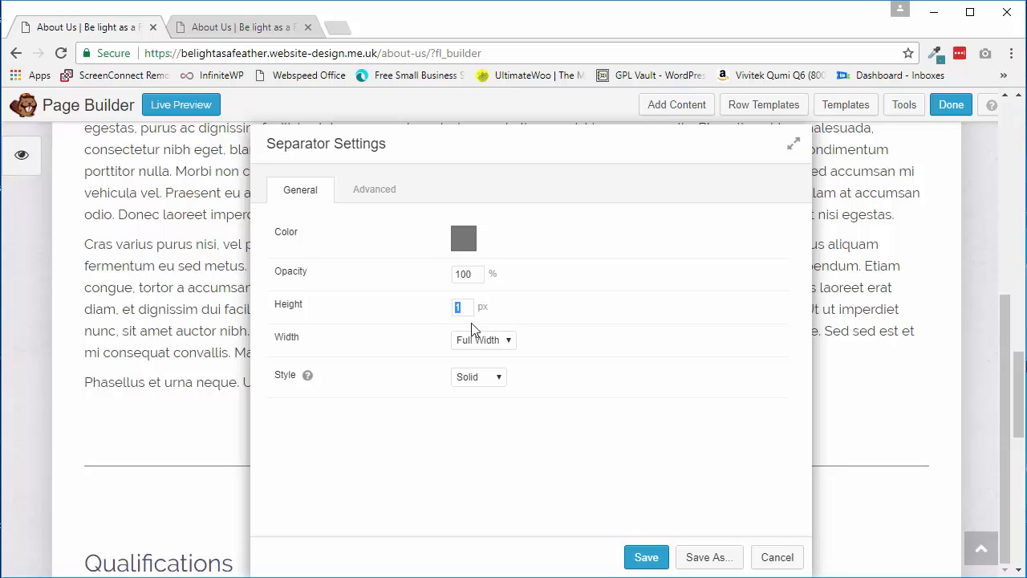
type("5")
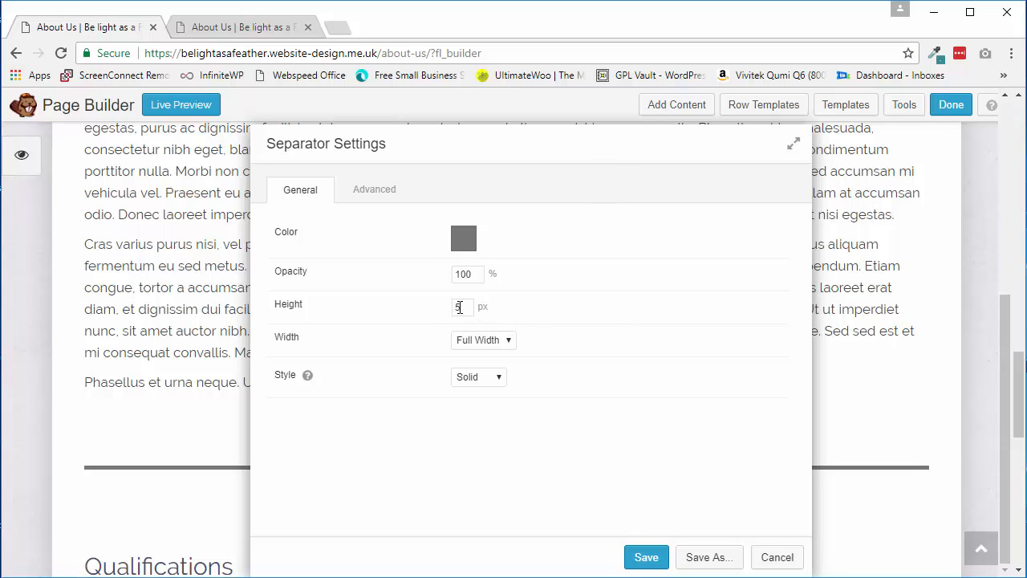
type("1")
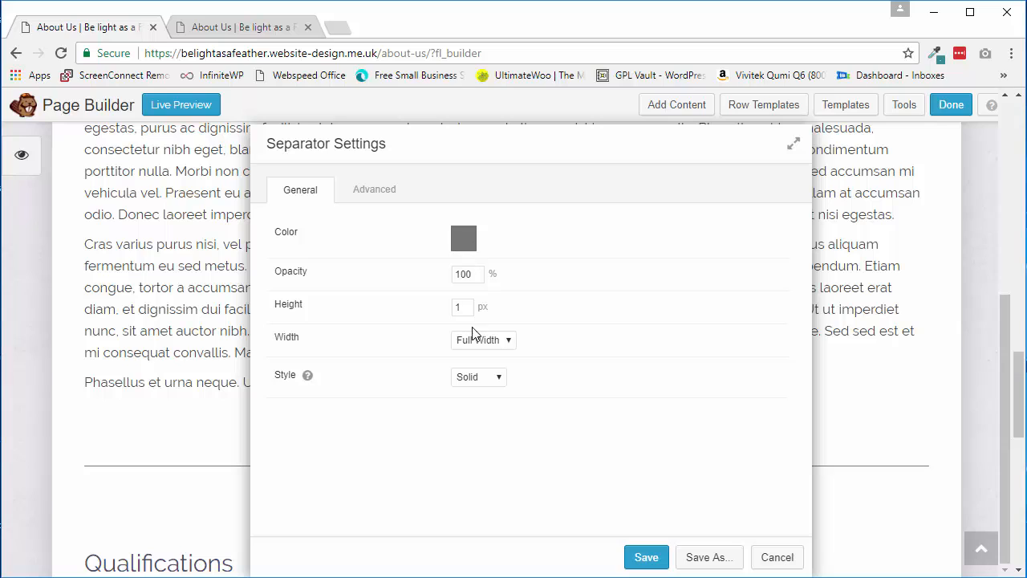
Step: Try a light grey colour and a Custom width on the separator, and cancel its settings
left_click(464, 238)
left_click_drag(476, 324, 444, 297)
left_click(706, 292)
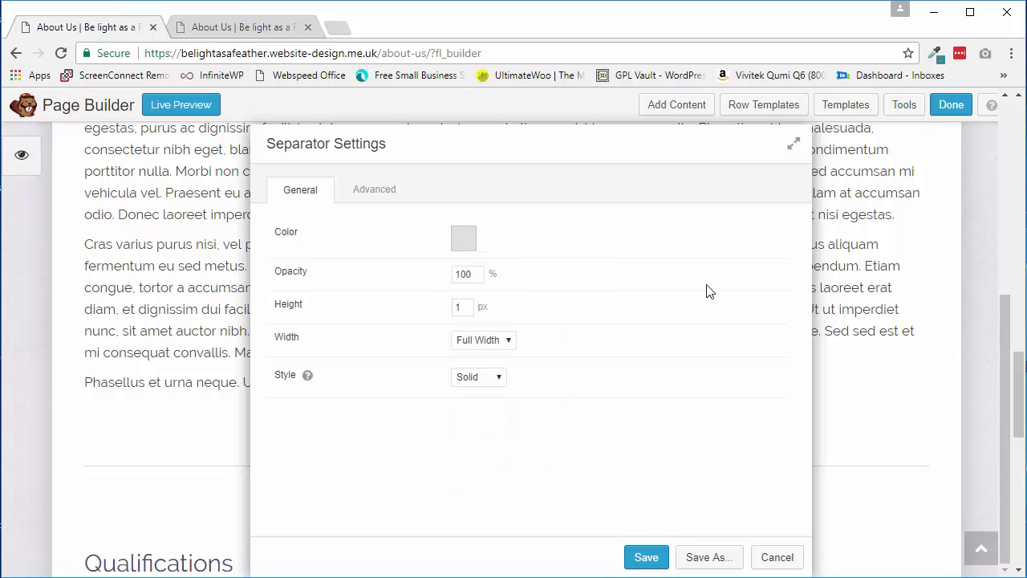
left_click(511, 344)
left_click(495, 368)
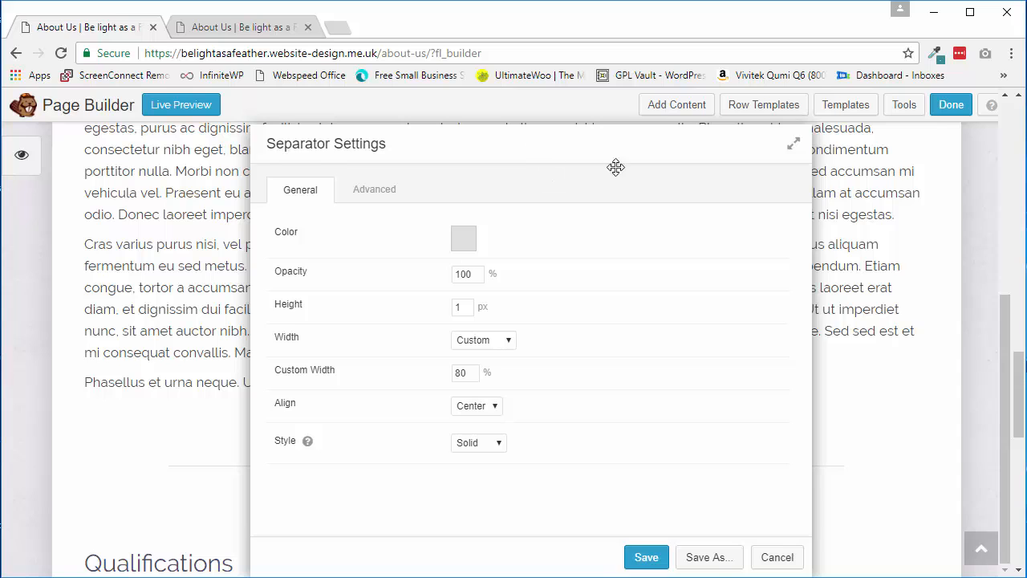
left_click_drag(616, 166, 455, 124)
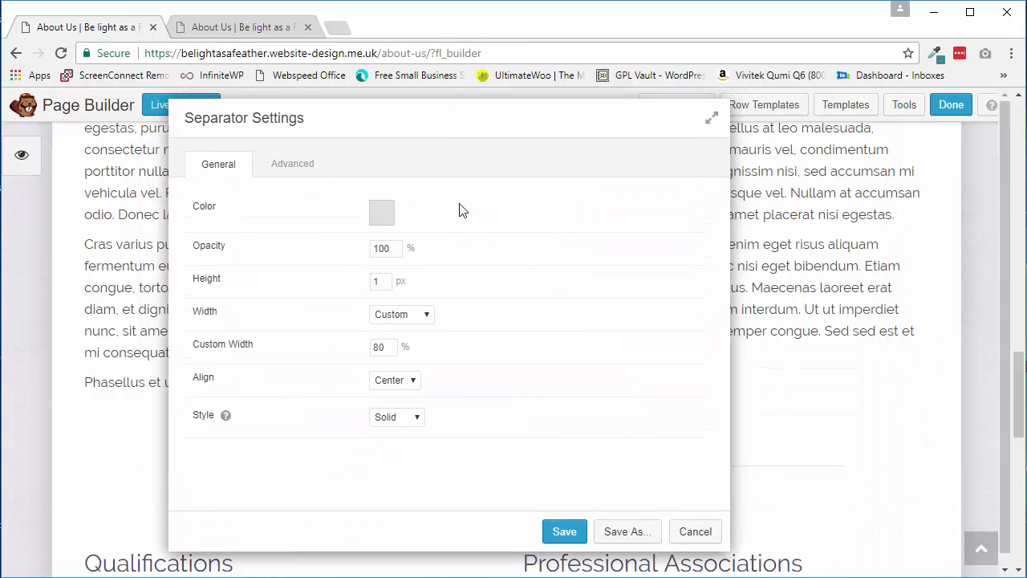
left_click(695, 531)
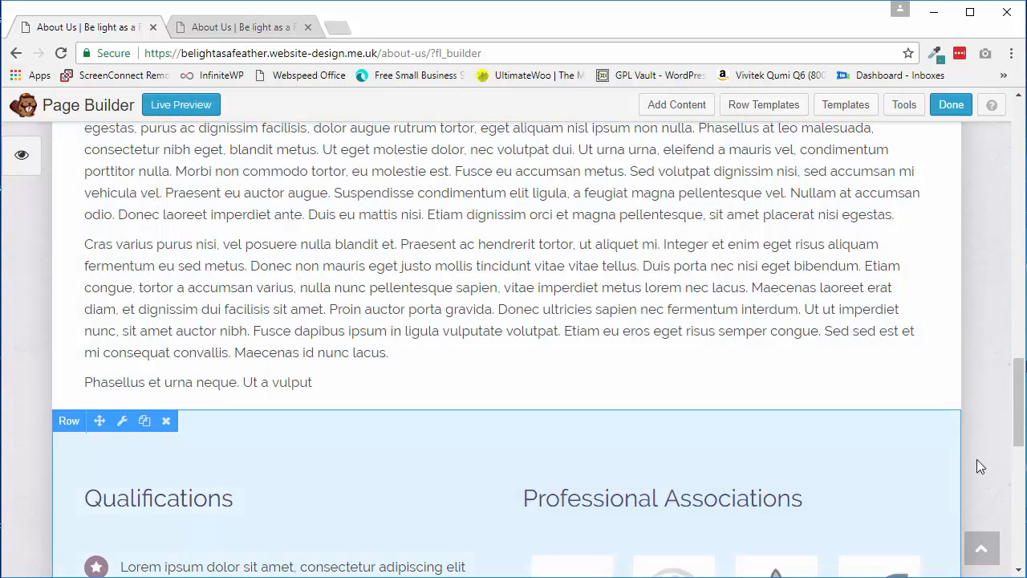
Step: Delete the Lorem ipsum text module above the Qualifications section together with the empty row that held it
left_click_drag(1021, 419, 1021, 381)
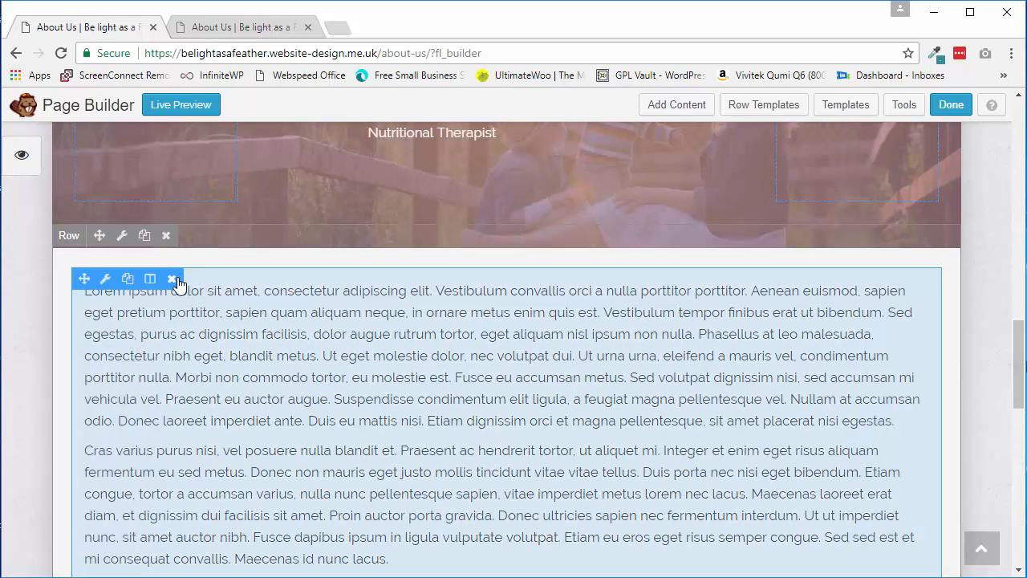
left_click(172, 279)
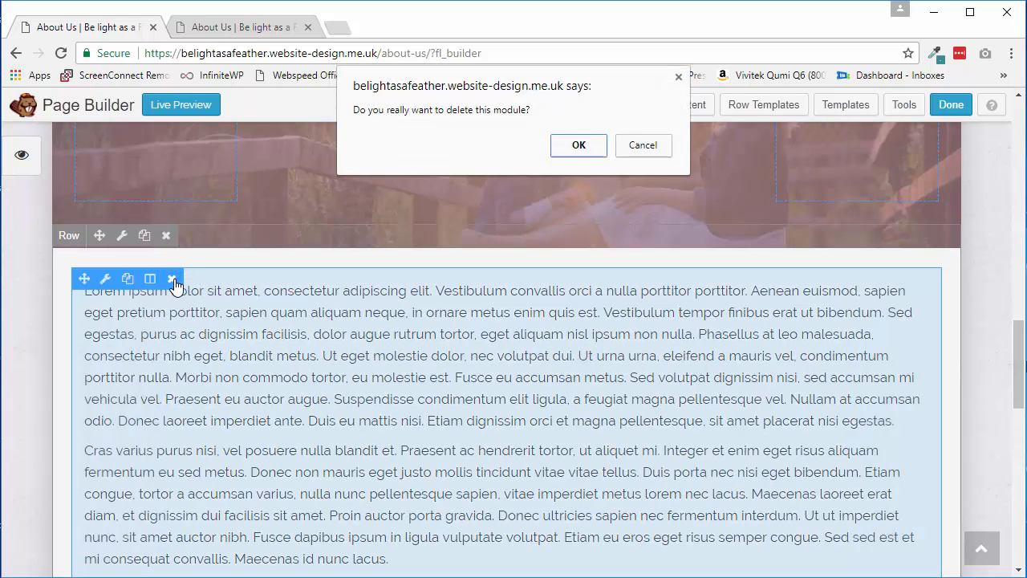
left_click(567, 147)
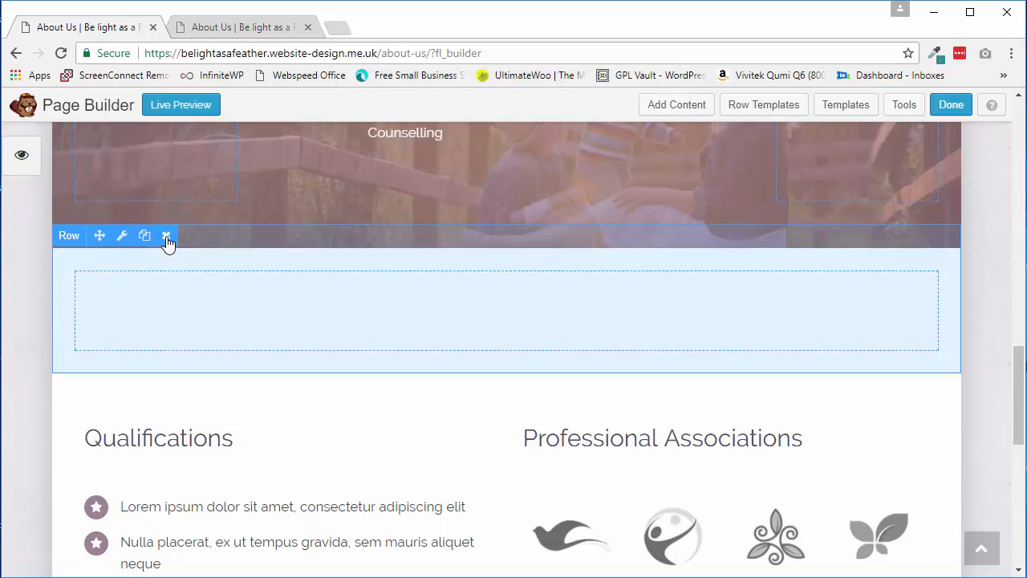
left_click(166, 235)
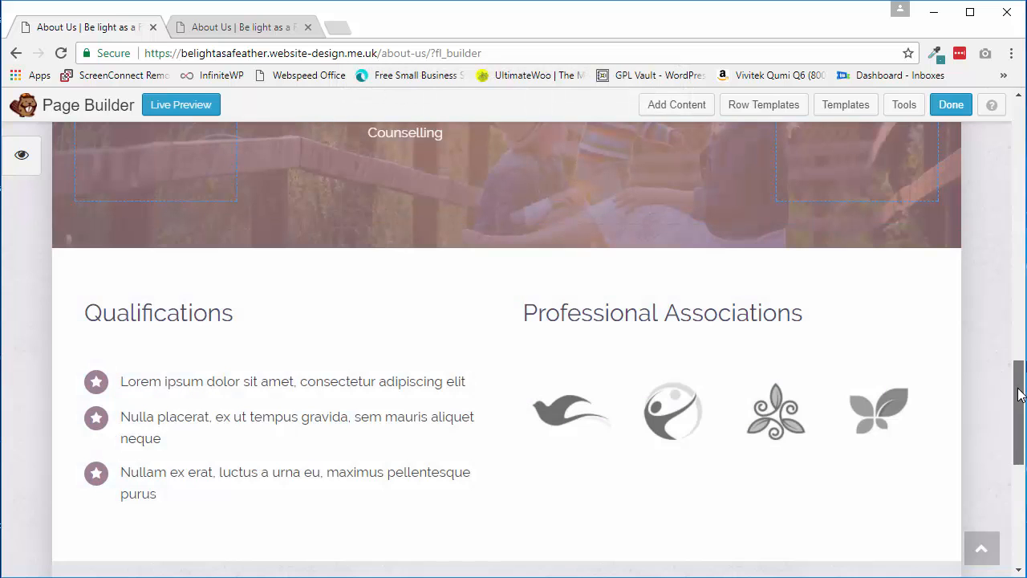
Step: Finish editing the About Us page and publish the changes
left_click_drag(1021, 393, 984, 187)
left_click(951, 106)
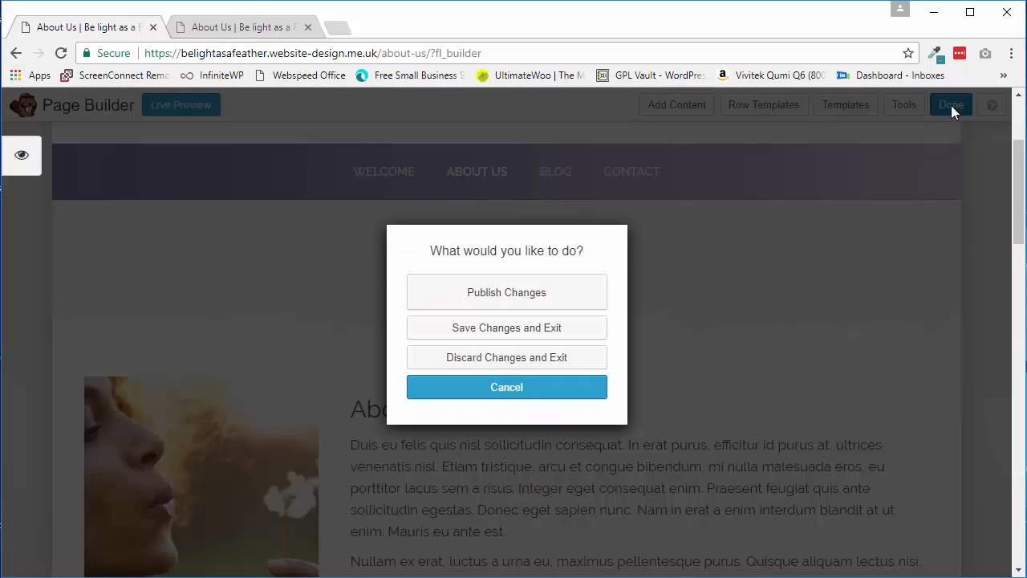
left_click(571, 291)
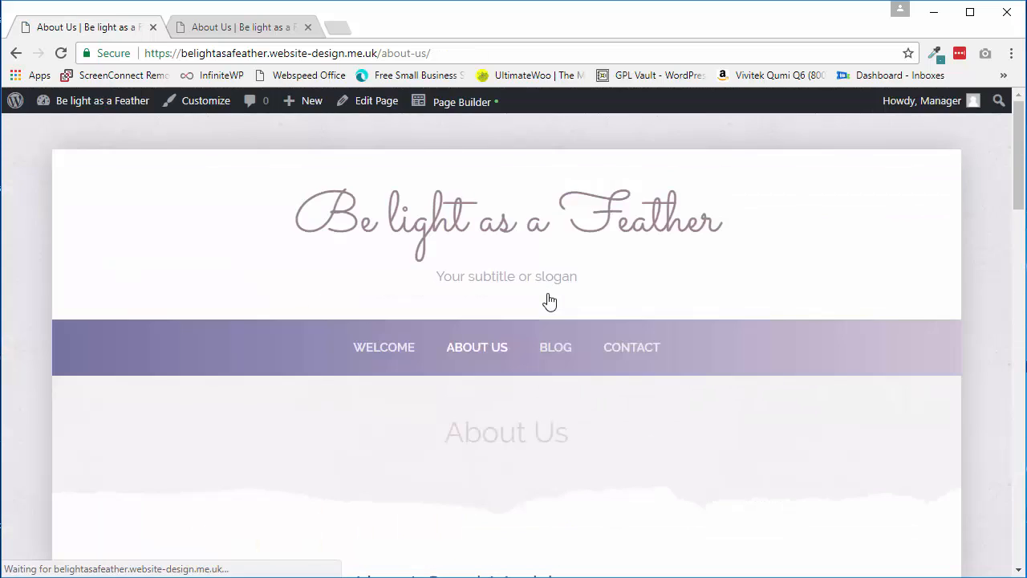
mouse_move(1018, 160)
left_mouse_down()
mouse_move(1003, 349)
mouse_move(1015, 280)
mouse_move(1013, 160)
left_mouse_up()
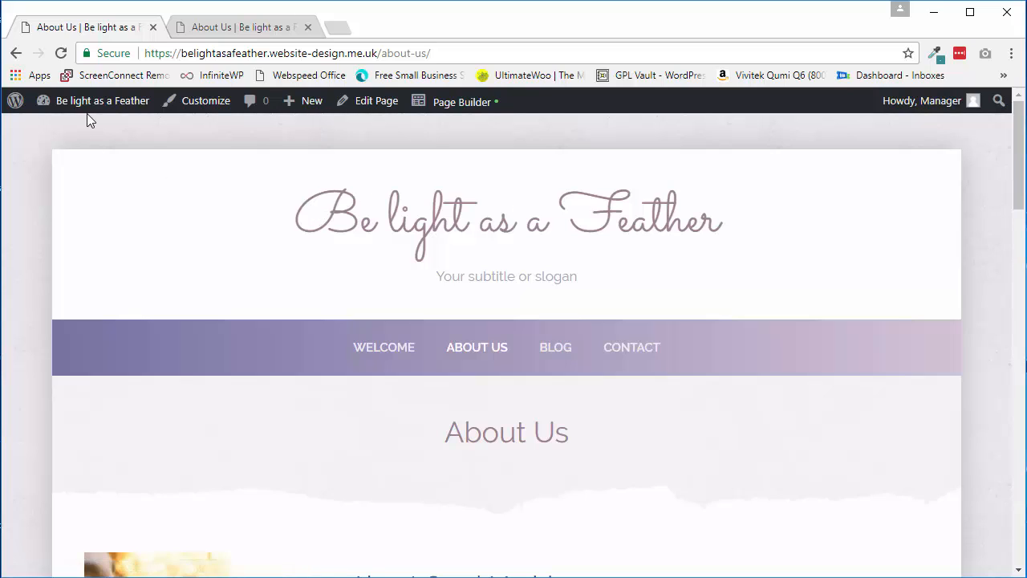
Step: Go to the Welcome page, open it in Page Builder and close the content list
mouse_move(96, 108)
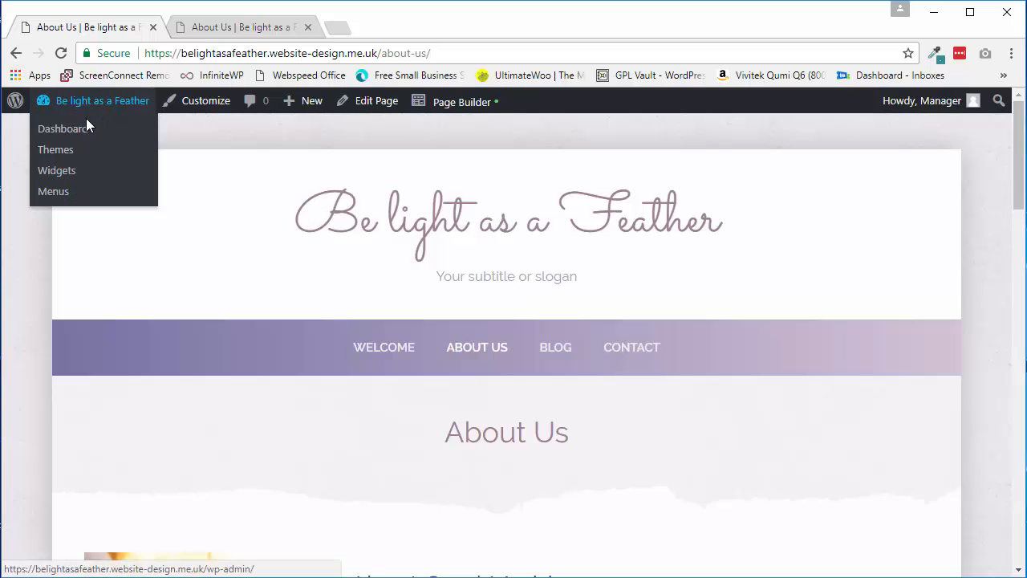
left_click(392, 349)
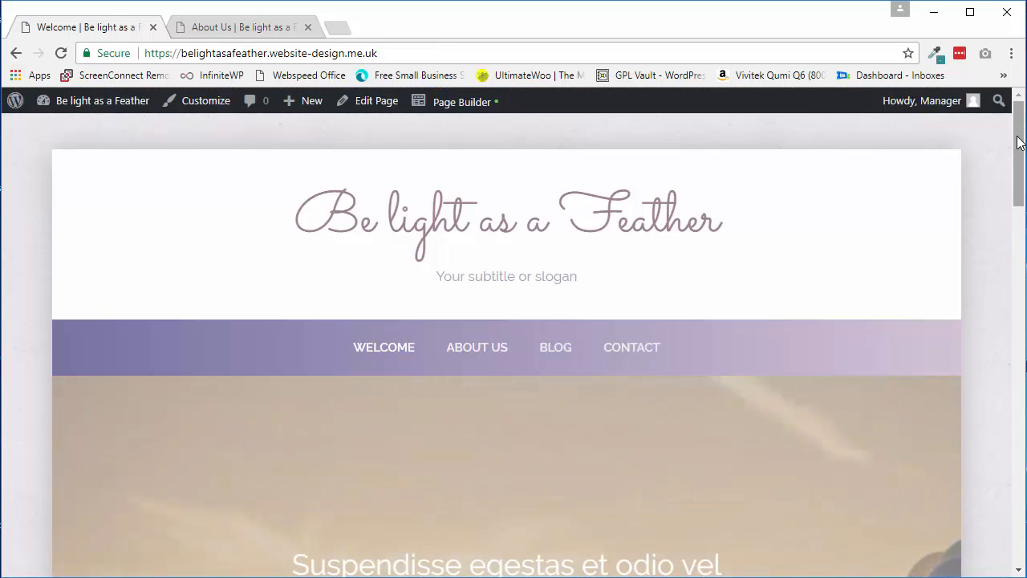
mouse_move(1020, 143)
left_mouse_down()
mouse_move(1011, 195)
mouse_move(1013, 157)
left_mouse_up()
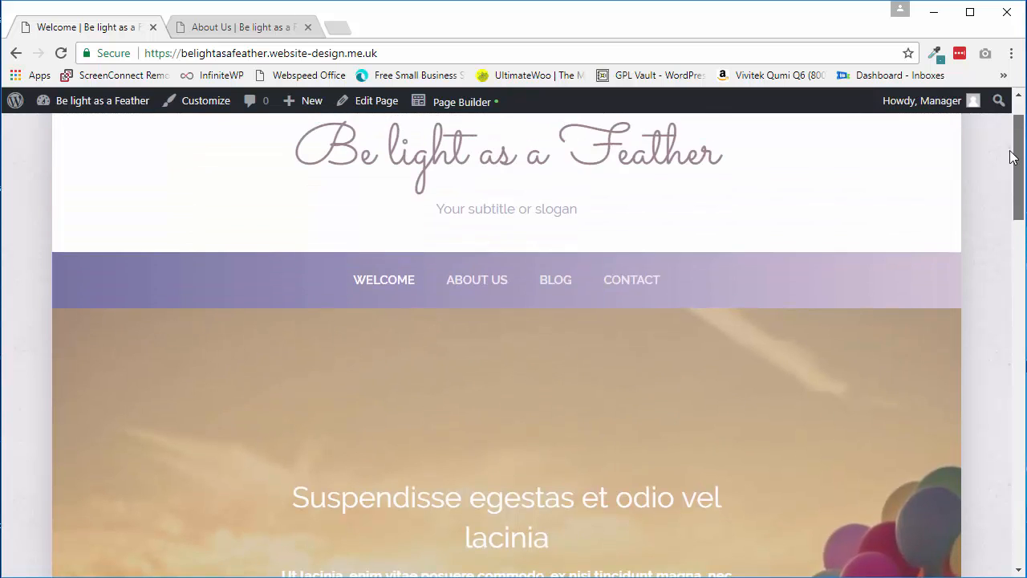
left_click(460, 102)
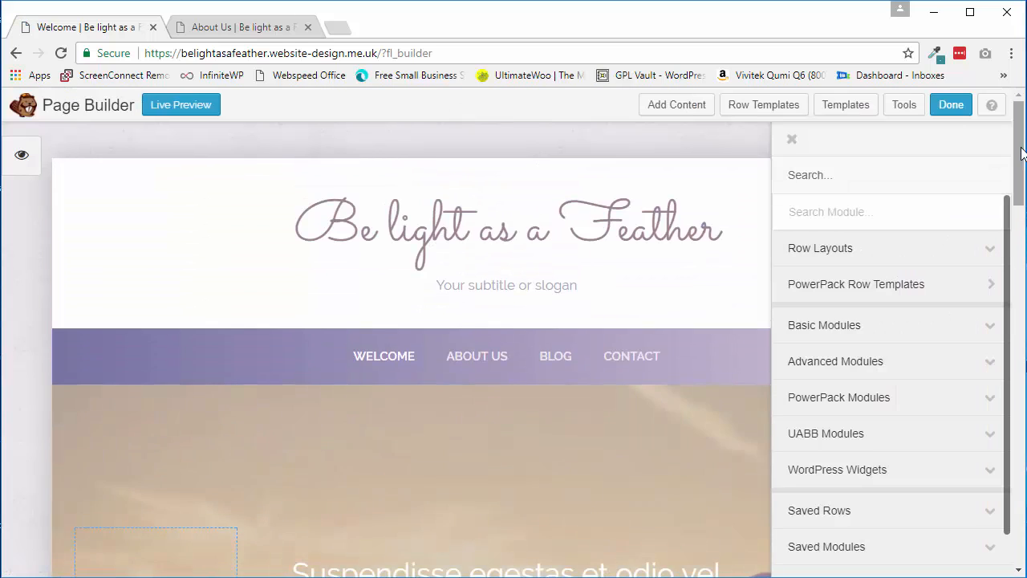
left_click_drag(1022, 153, 1017, 345)
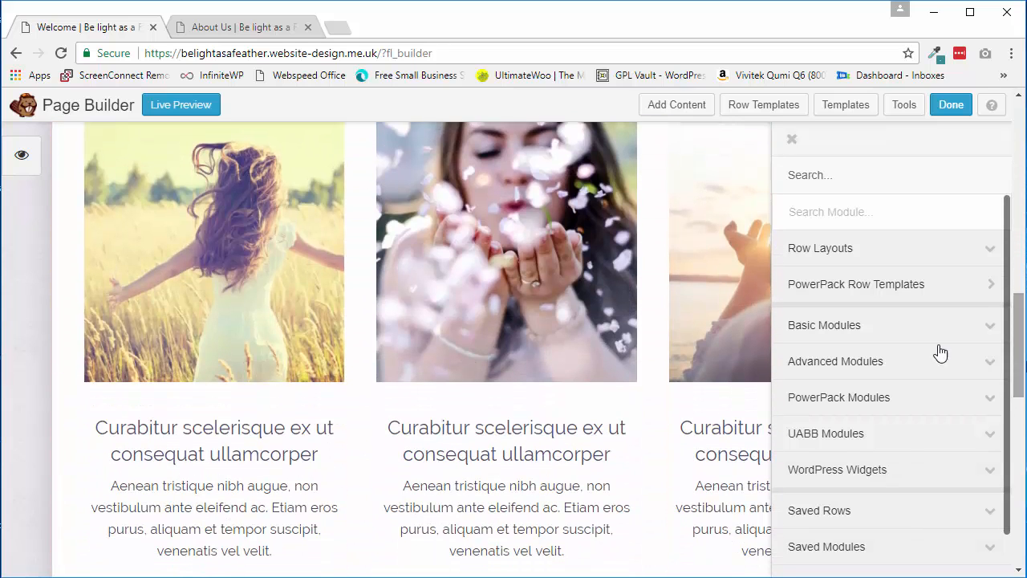
scroll(582, 430, "up", 1)
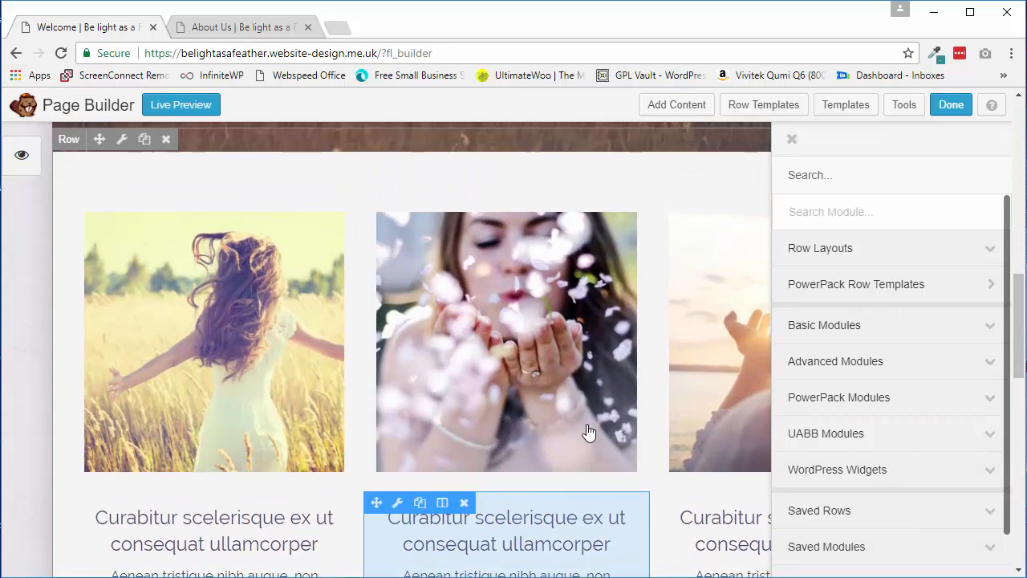
scroll(589, 432, "up", 1)
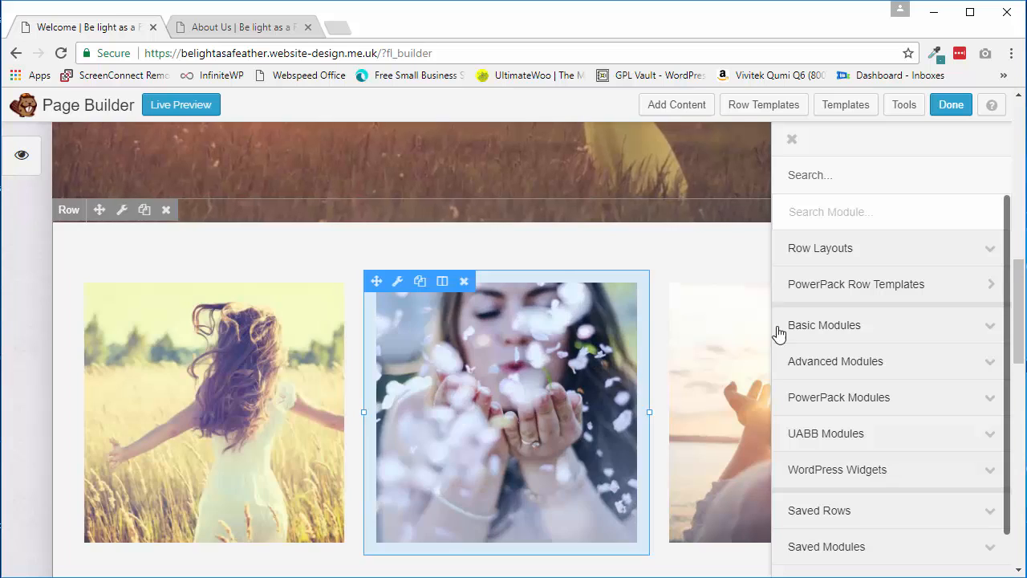
left_click(792, 141)
Step: Open the settings of the Welcome page's top banner row and review its background slideshow options
scroll(816, 329, "up", 3)
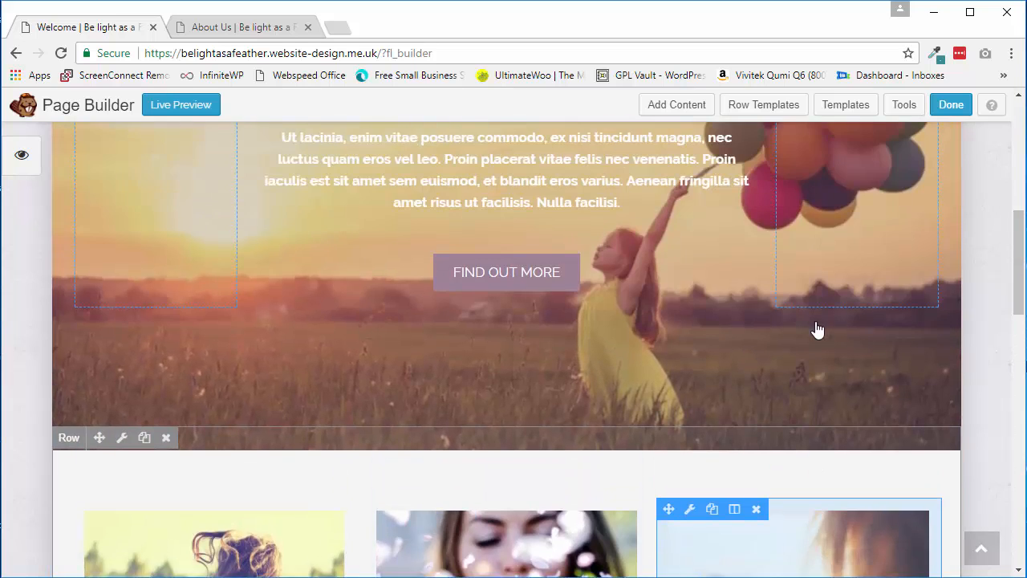
scroll(816, 329, "up", 6)
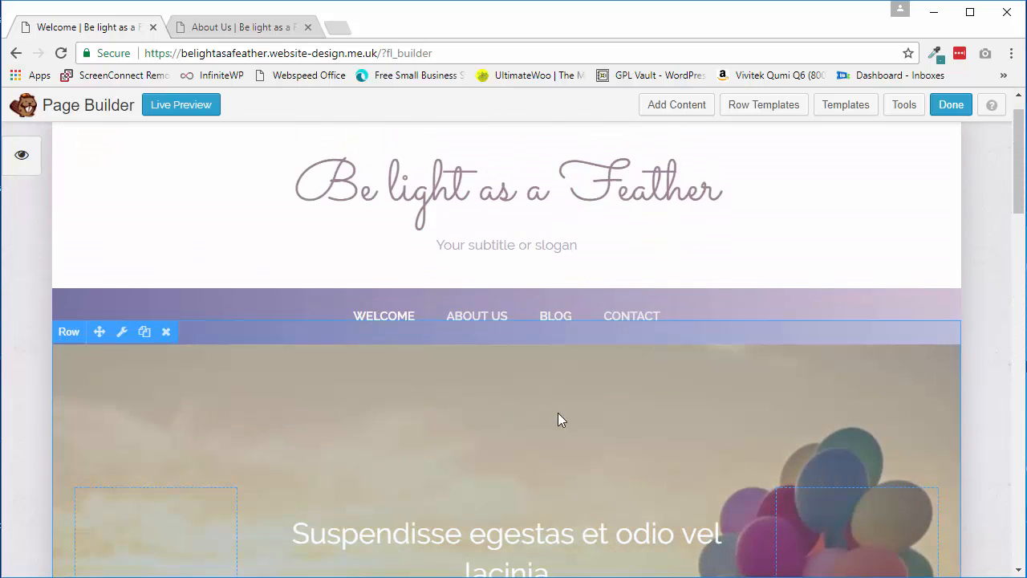
scroll(586, 414, "down", 2)
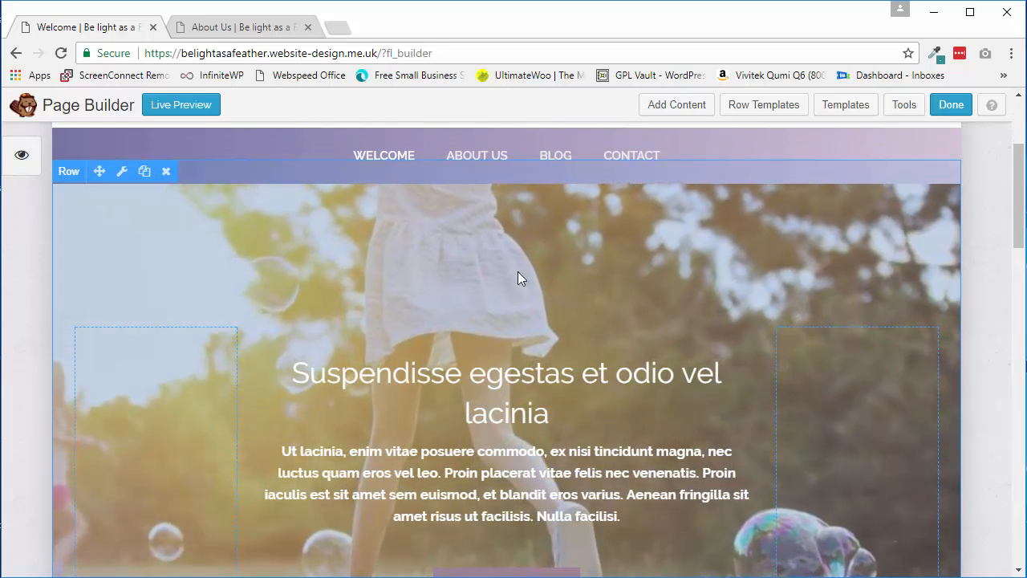
left_click(122, 174)
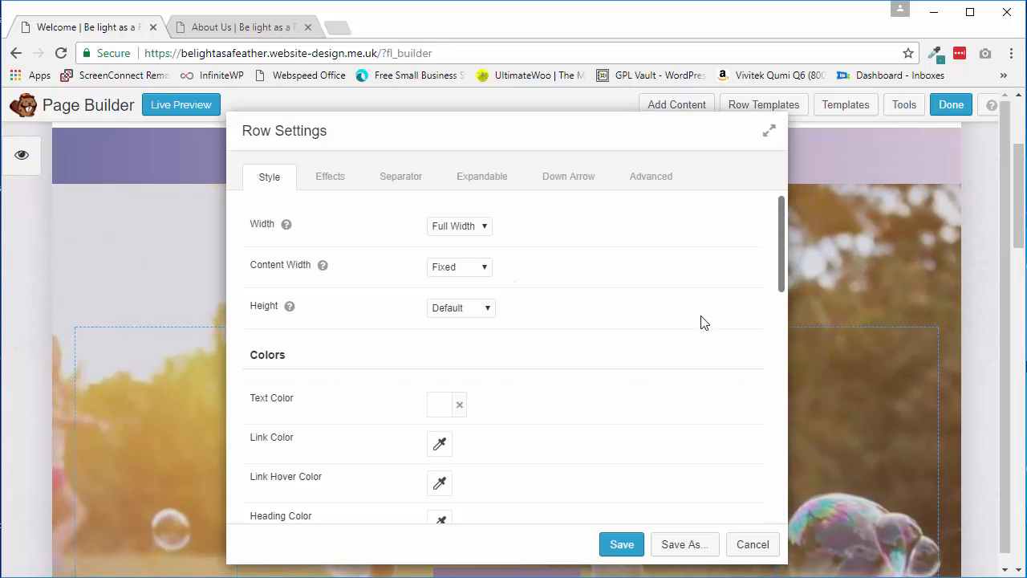
scroll(706, 322, "down", 1)
scroll(706, 322, "down", 4)
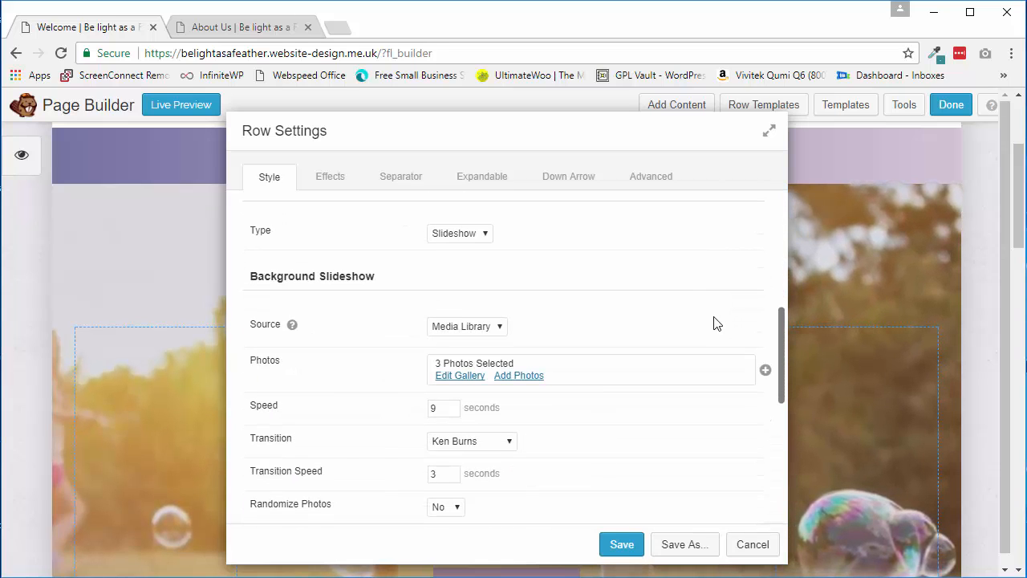
scroll(557, 278, "up", 1)
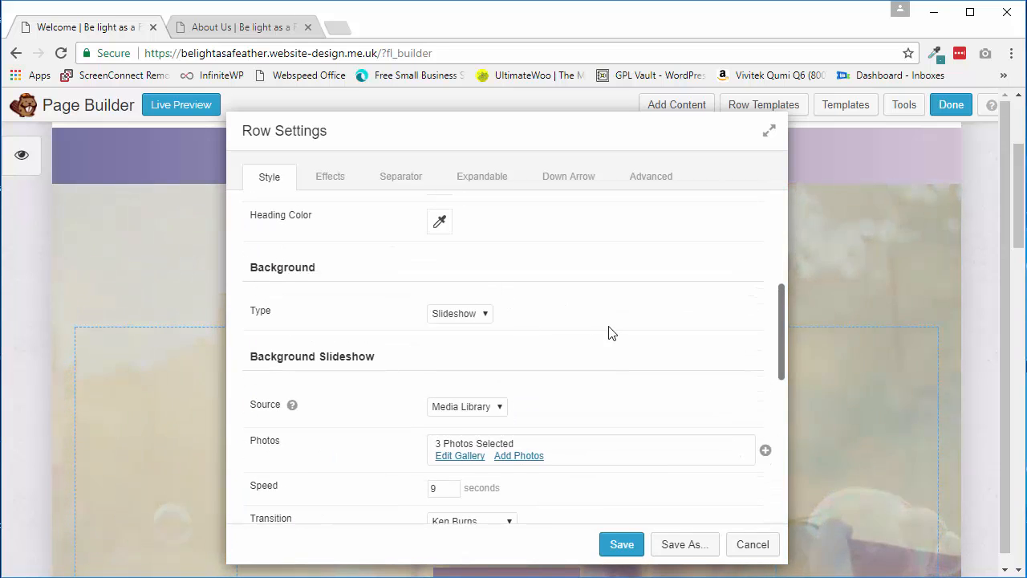
scroll(612, 332, "down", 2)
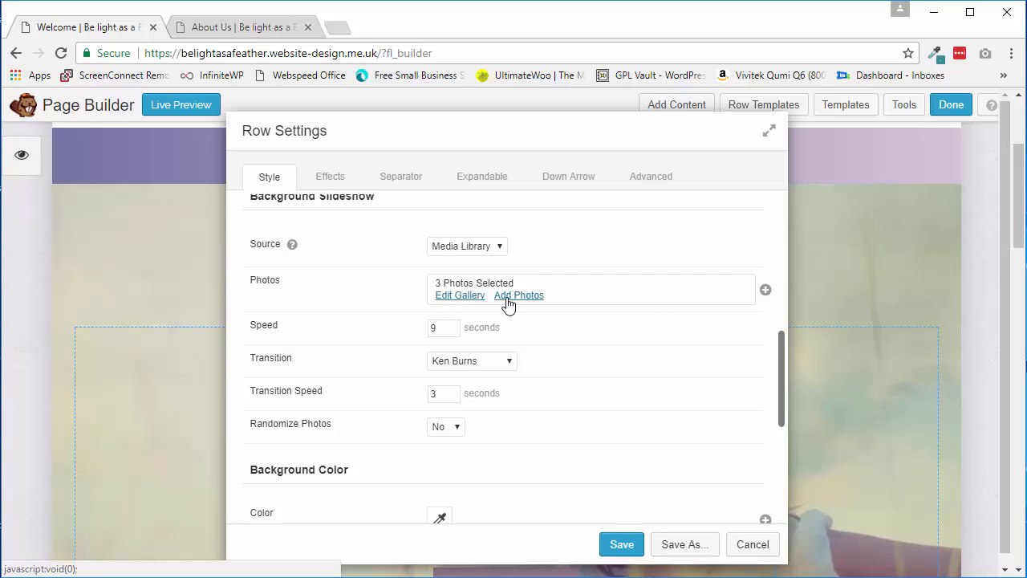
Step: View the photos in the banner's slideshow gallery and close the row settings without saving
left_click(459, 297)
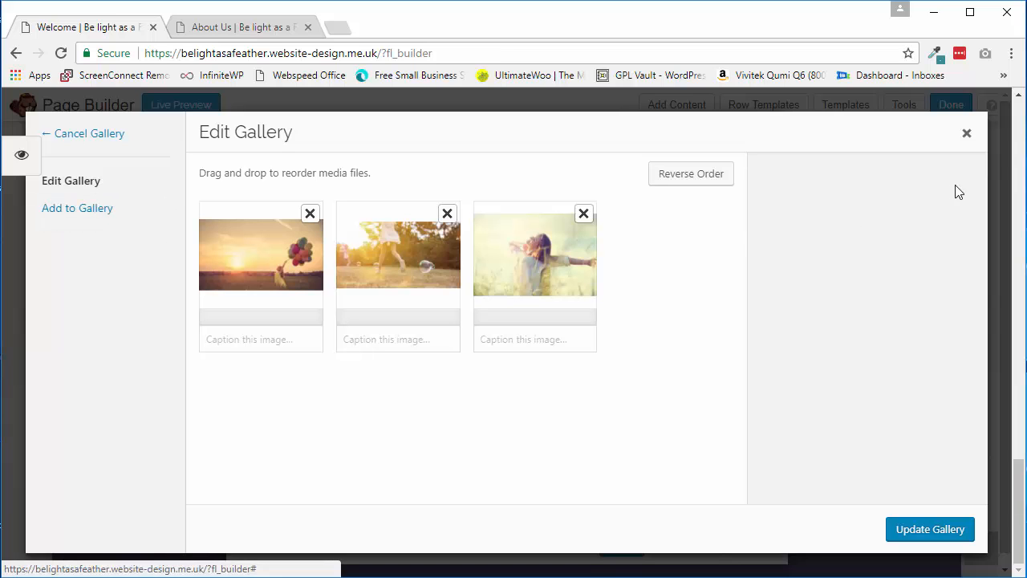
left_click(966, 134)
scroll(589, 316, "up", 8)
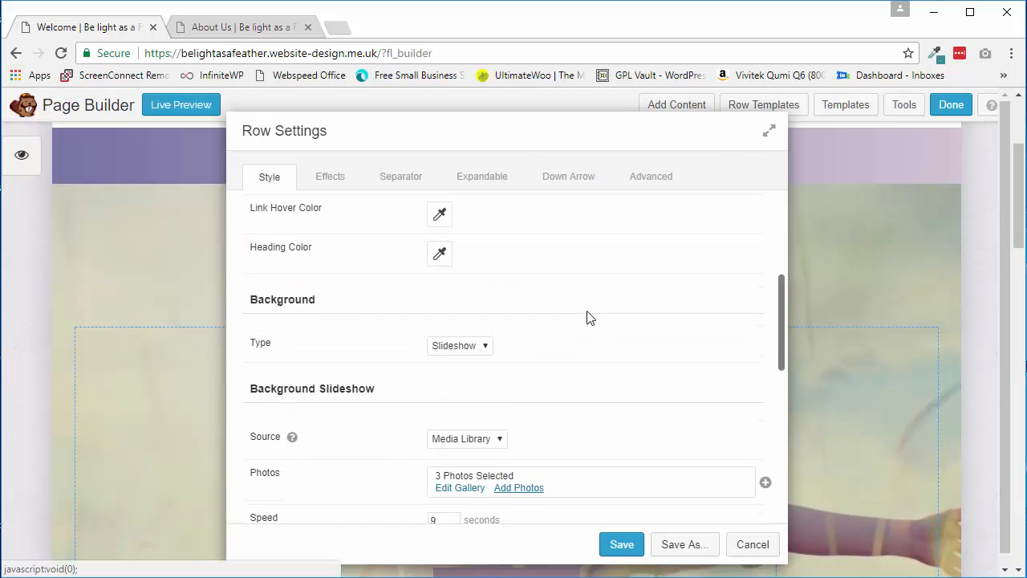
left_click(753, 545)
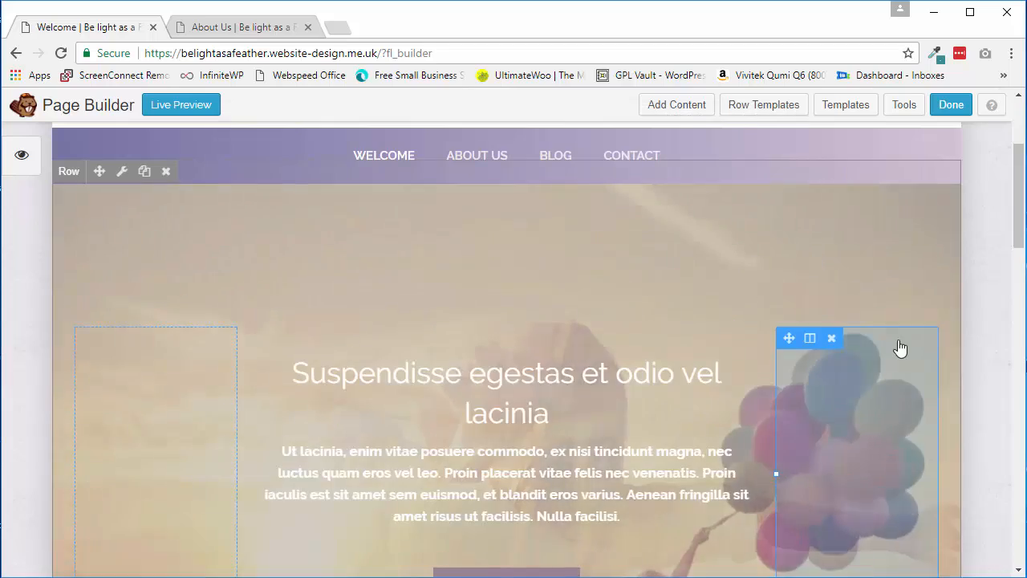
Step: Open the settings of the banner's heading and paragraph text module, and close them without saving
scroll(901, 348, "down", 2)
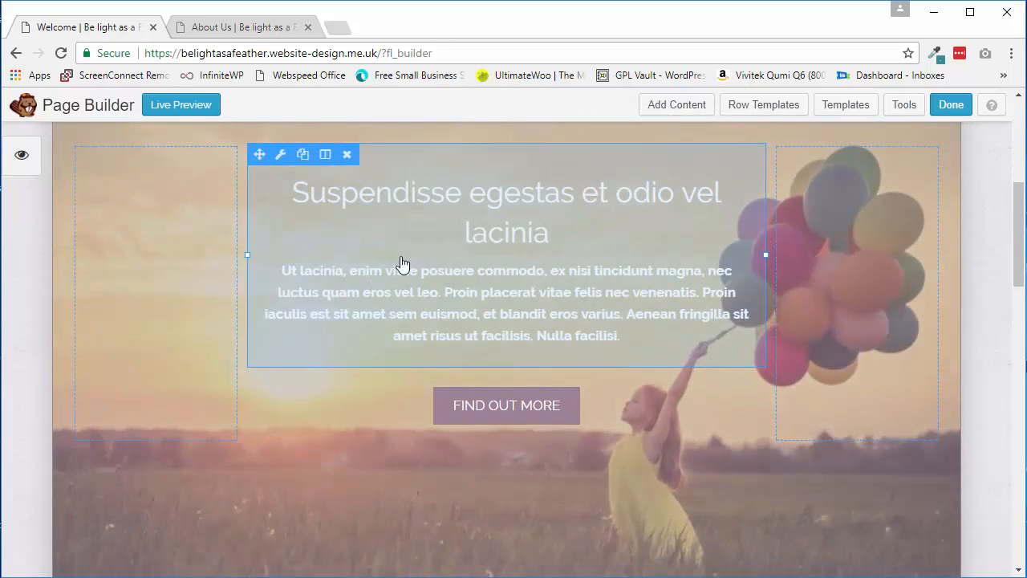
left_click(518, 296)
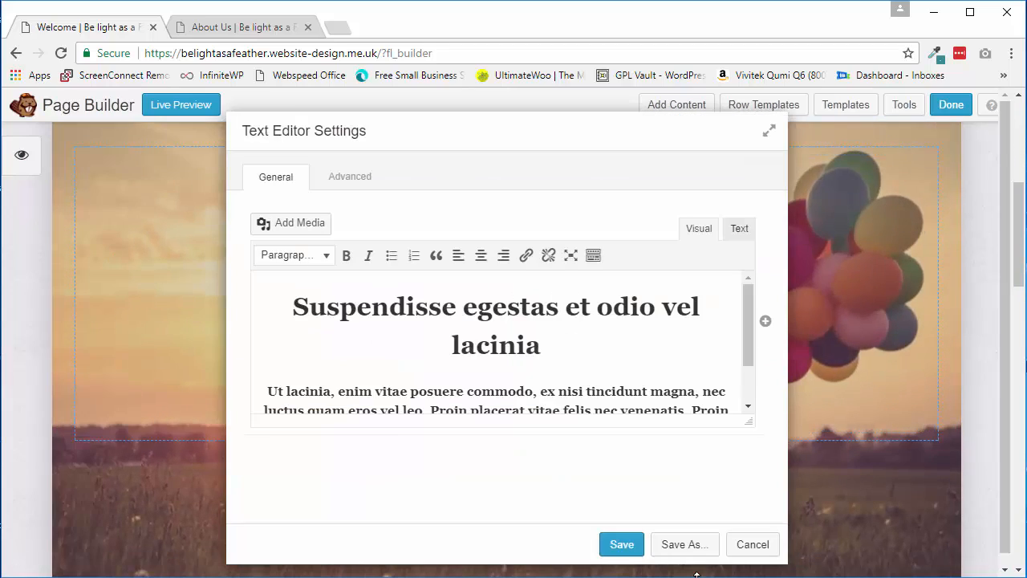
left_click(751, 545)
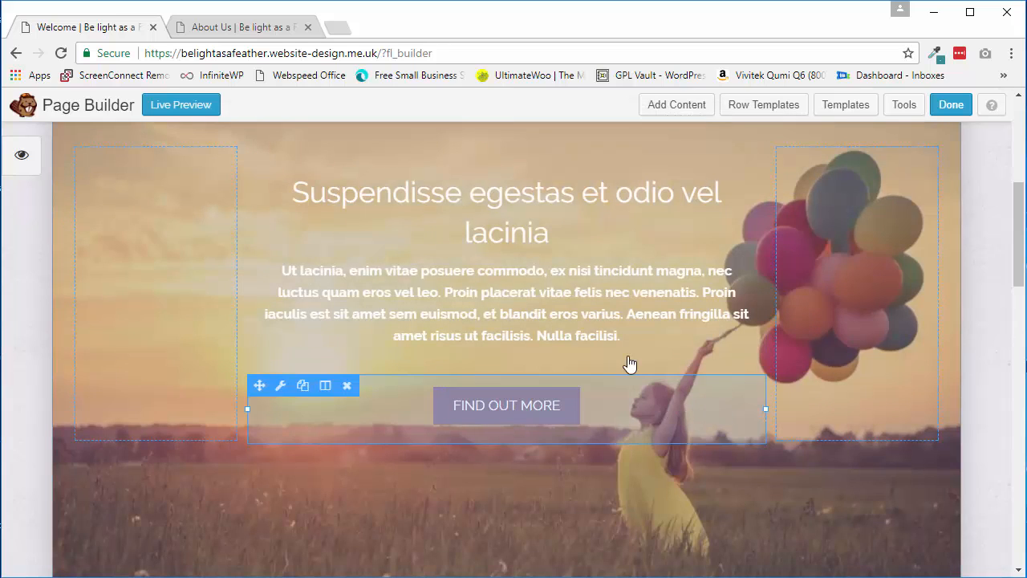
Step: Open the settings of the banner's FIND OUT MORE button and link it to the About Us page found by searching "about"
scroll(630, 364, "down", 2)
left_click(515, 229)
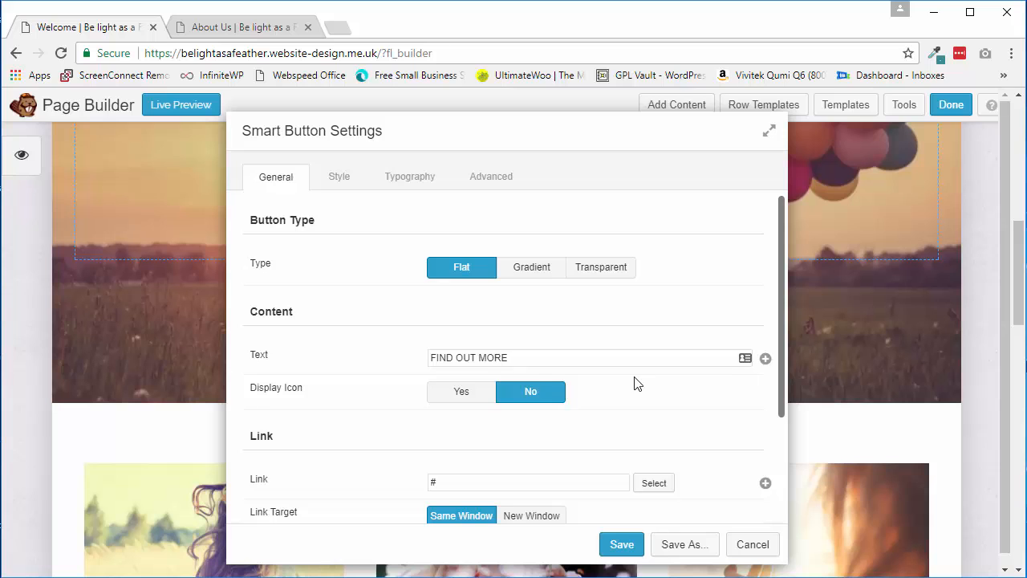
scroll(638, 383, "down", 2)
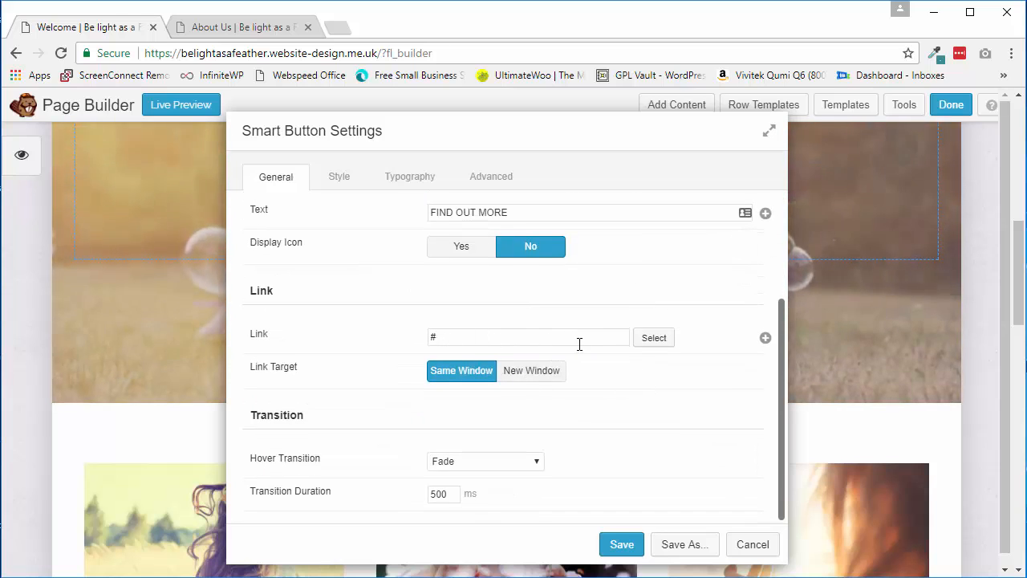
left_click(660, 345)
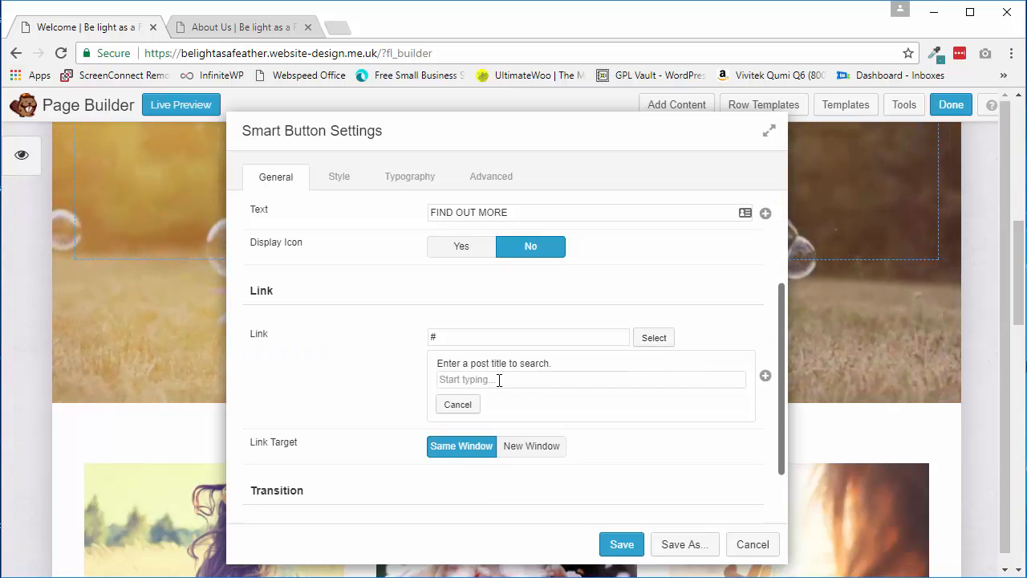
type("about")
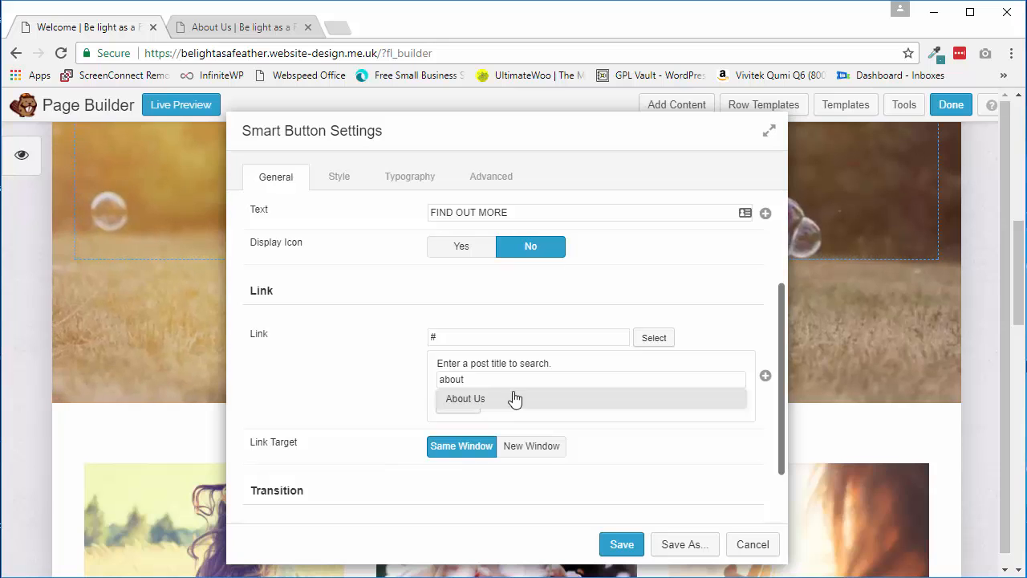
left_click(474, 400)
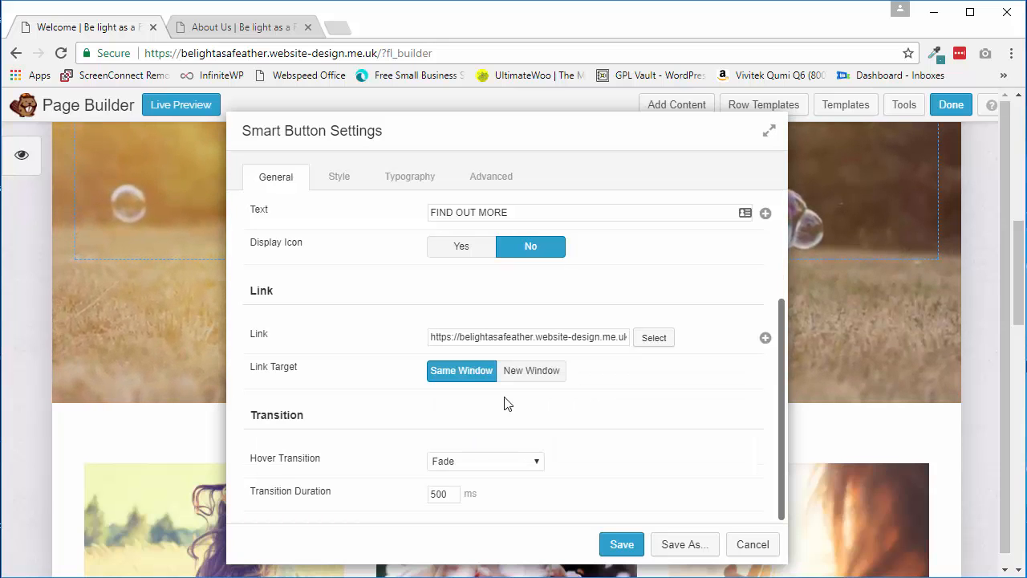
Step: Replace the FIND OUT MORE button's link with # and close its settings without saving
triple_click(566, 337)
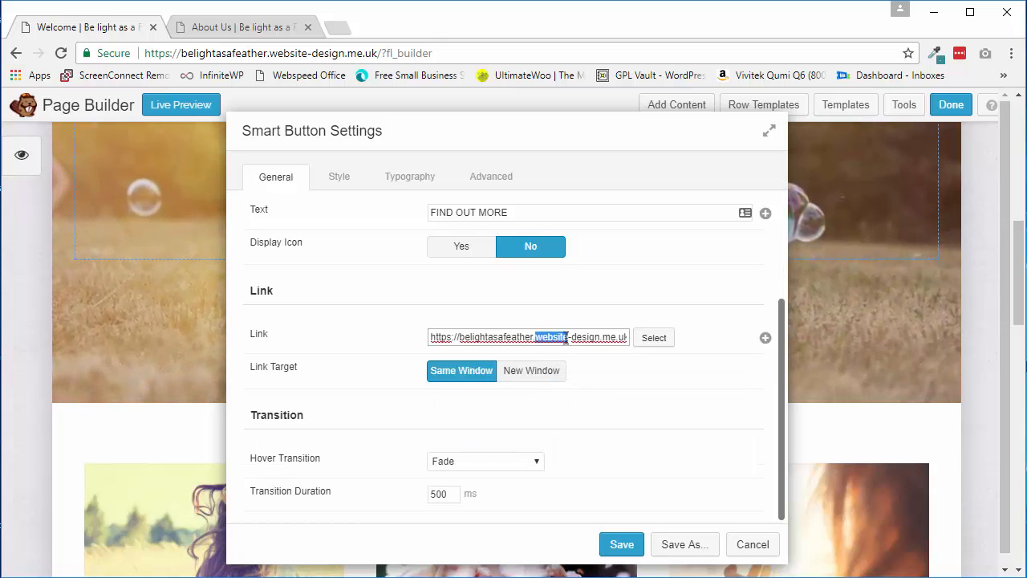
type("#")
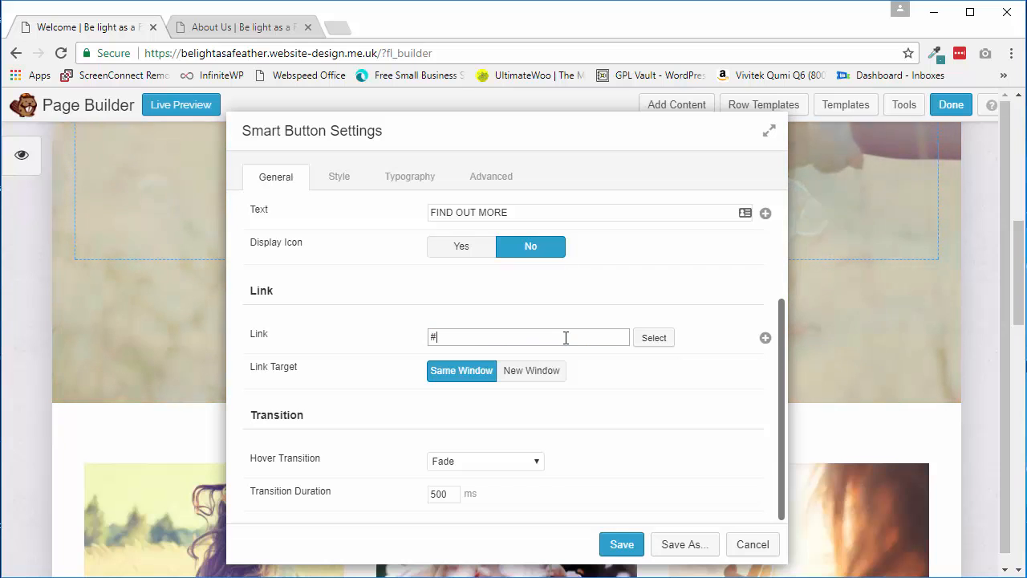
left_click(752, 545)
Step: View the settings of the third image in the three-column row below the banner, and close them without saving
scroll(731, 345, "down", 3)
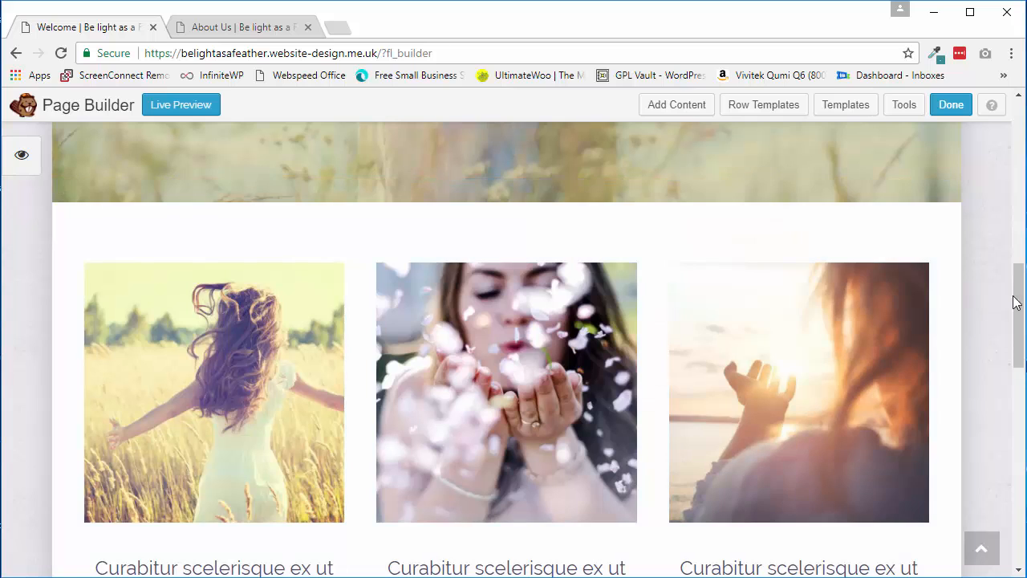
mouse_move(1020, 298)
left_mouse_down()
mouse_move(1020, 339)
mouse_move(1019, 290)
left_mouse_up()
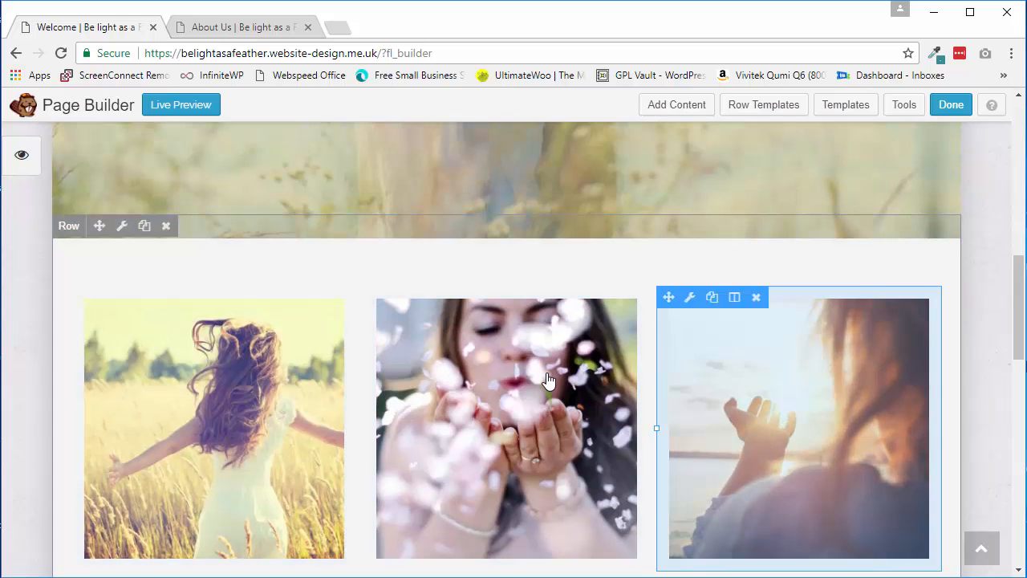
left_click(773, 384)
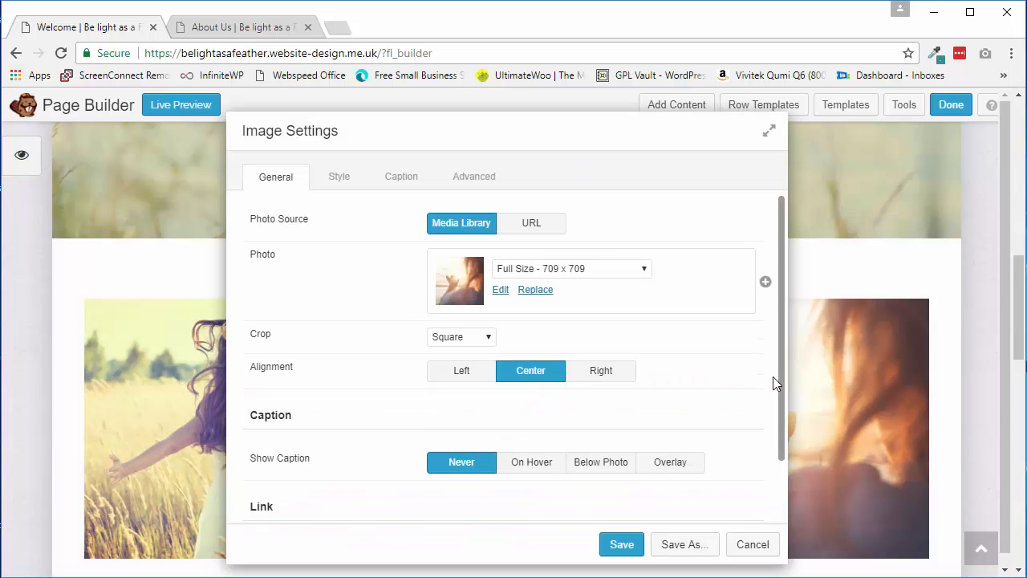
left_click(751, 544)
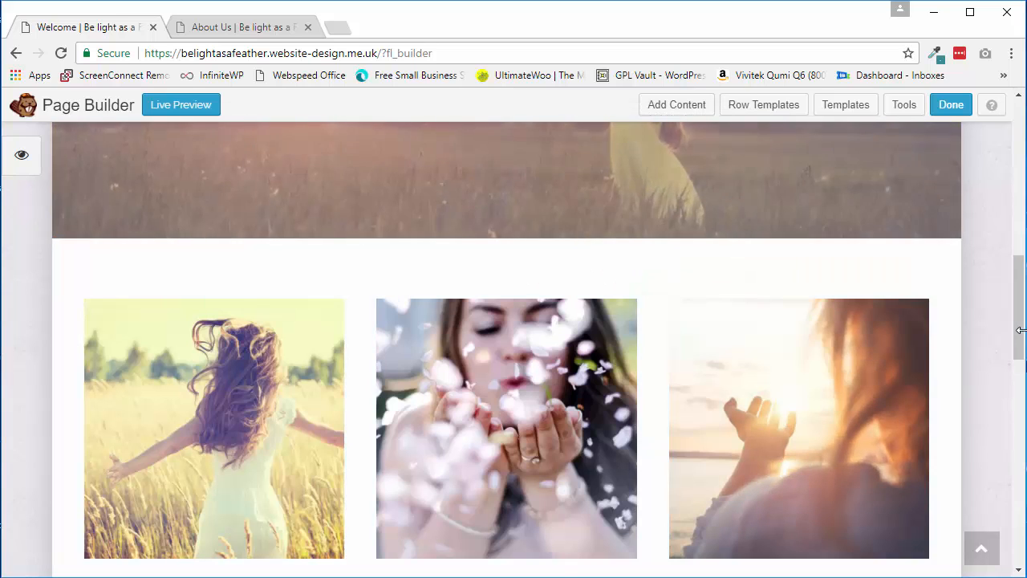
Step: Swap the outer images of the three-column row, putting the sunset photo above the first text and the wheat-field photo above the third
left_click_drag(1019, 349, 1018, 377)
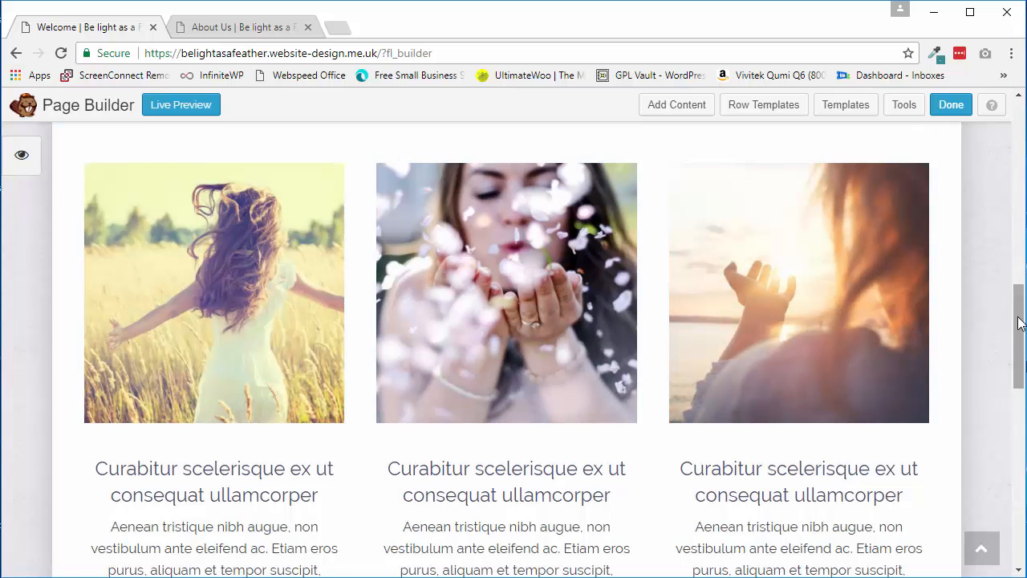
left_click_drag(1019, 323, 1019, 303)
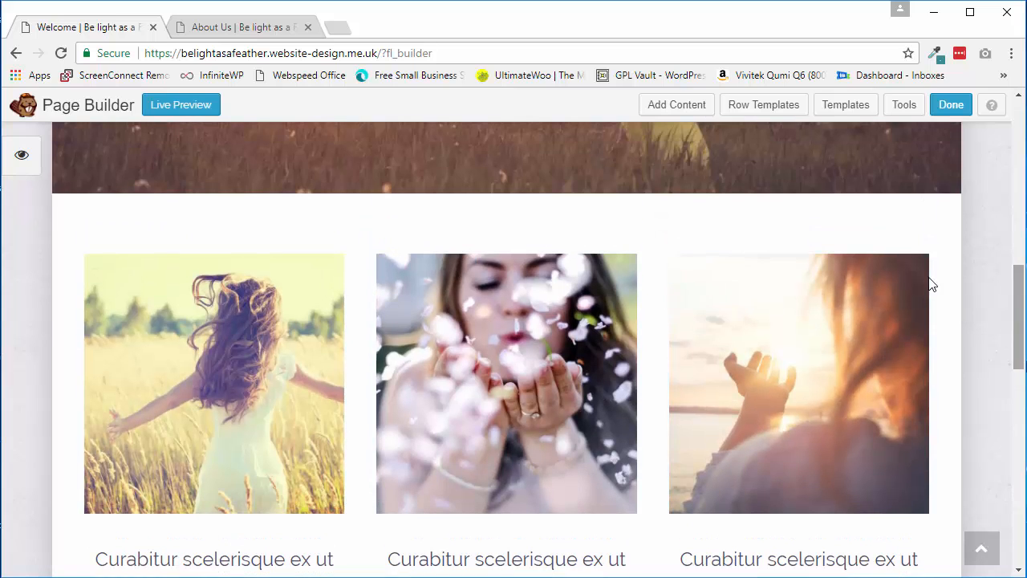
left_click_drag(671, 252, 317, 294)
scroll(380, 306, "down", 3)
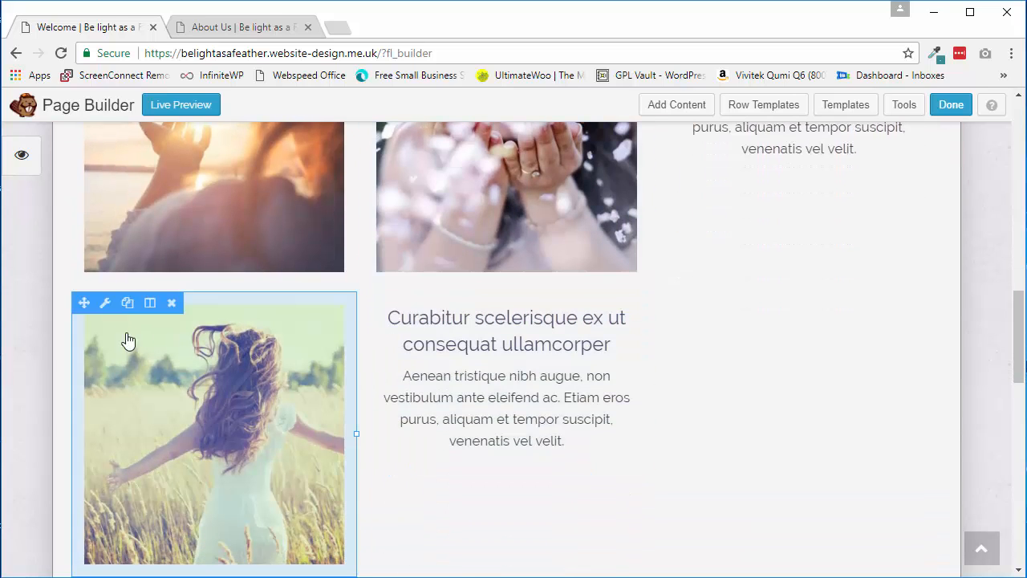
left_click_drag(82, 302, 780, 201)
scroll(853, 276, "up", 2)
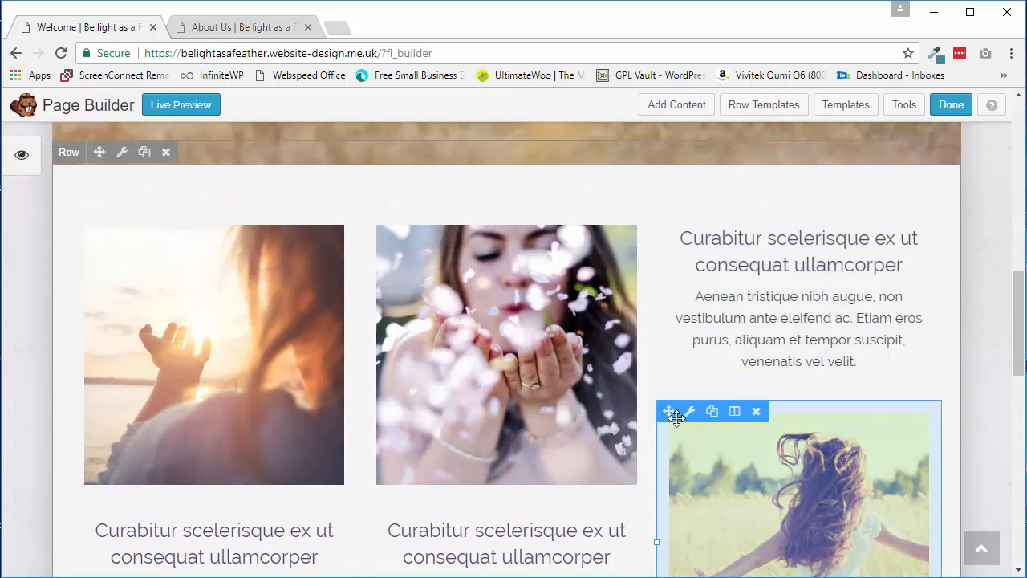
left_click_drag(668, 411, 728, 219)
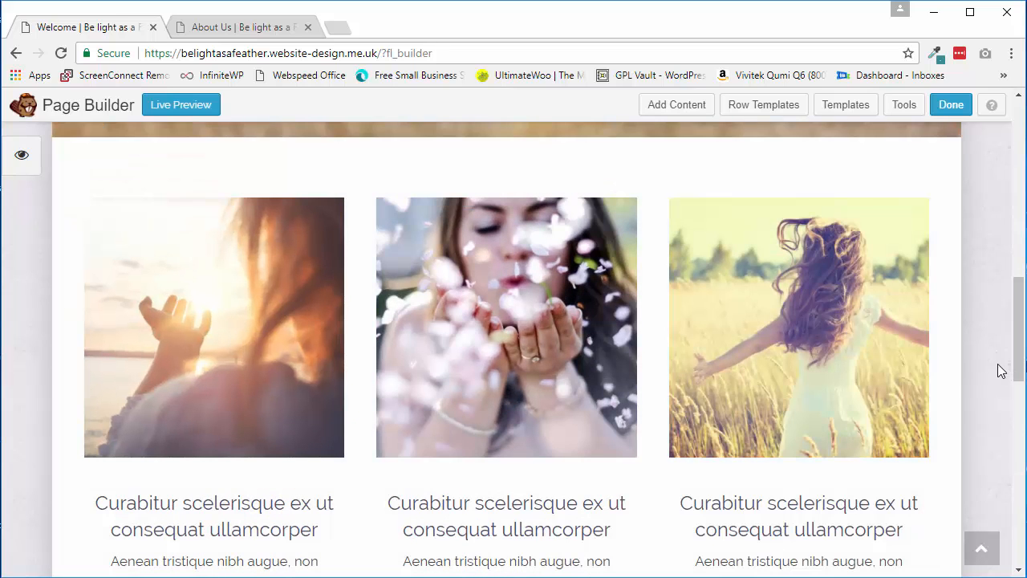
Step: Duplicate the wheat-field image in the third column and move the copy into a new fourth column beside it
scroll(1000, 371, "down", 5)
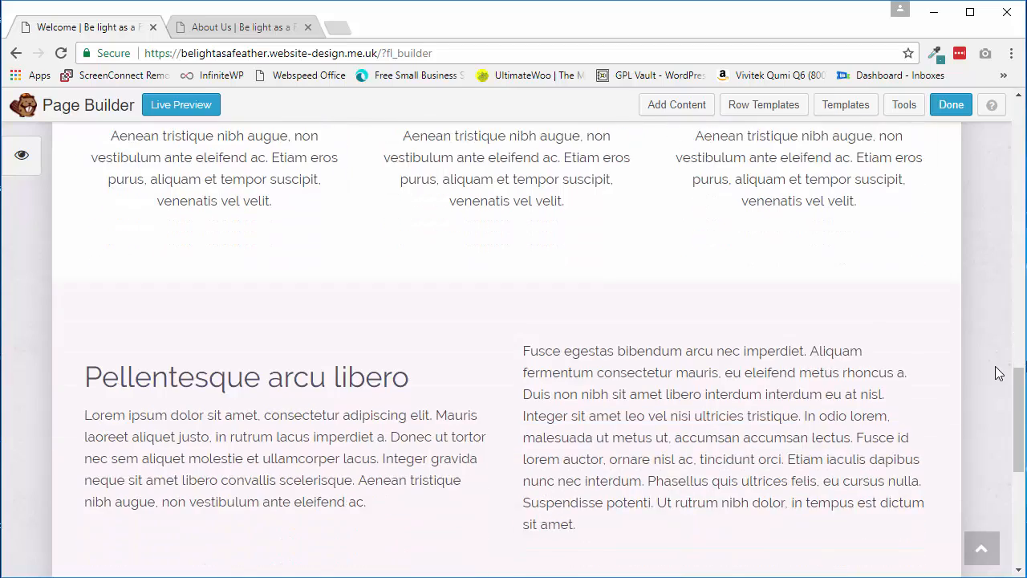
scroll(999, 373, "up", 6)
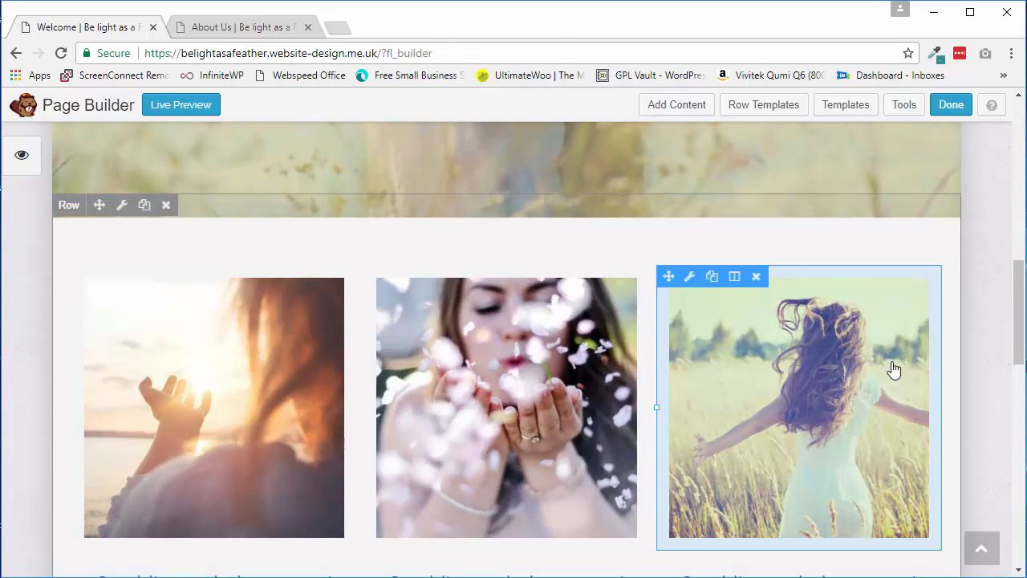
scroll(983, 345, "down", 2)
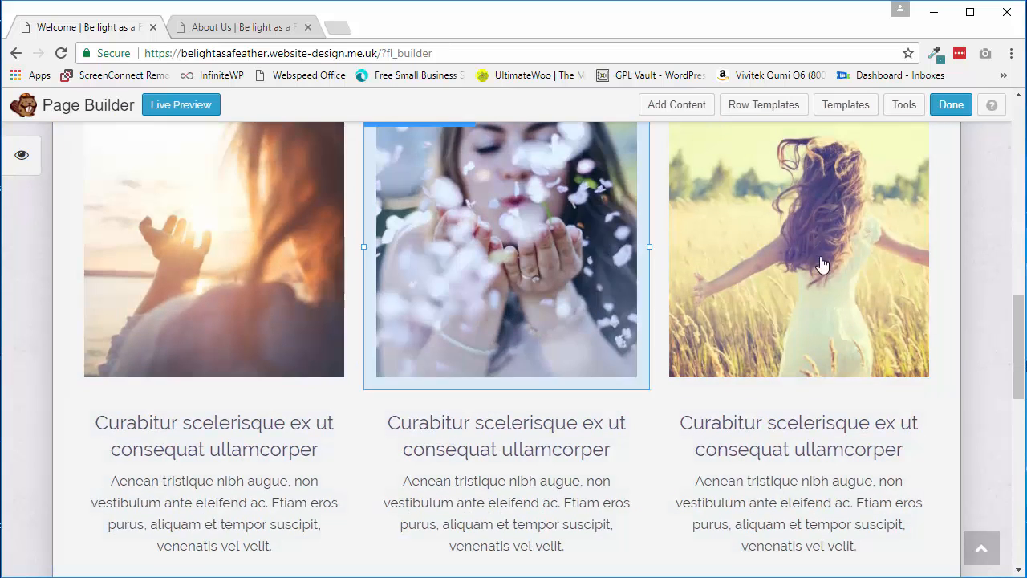
scroll(963, 283, "up", 2)
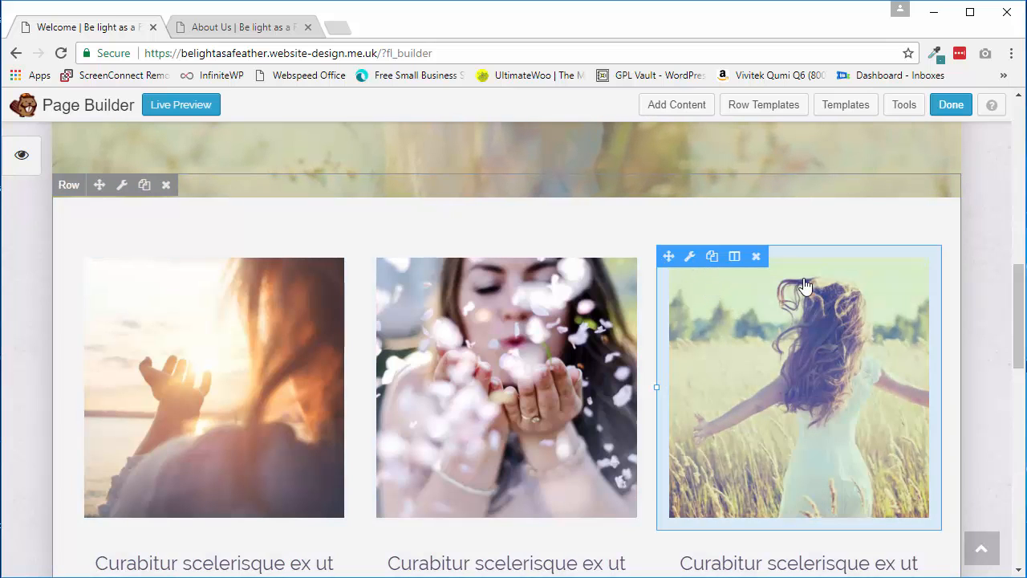
left_click(713, 266)
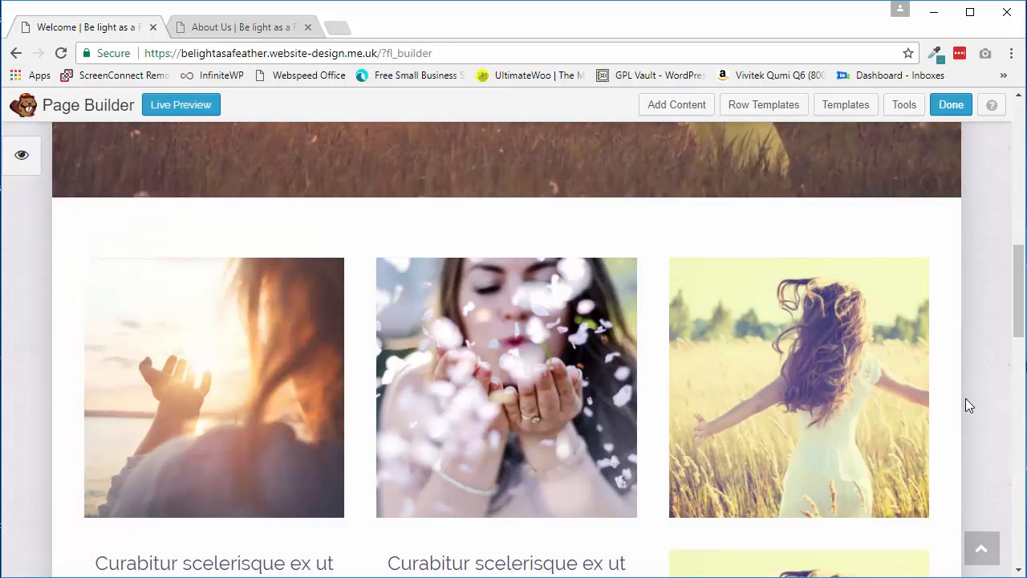
scroll(966, 398, "down", 2)
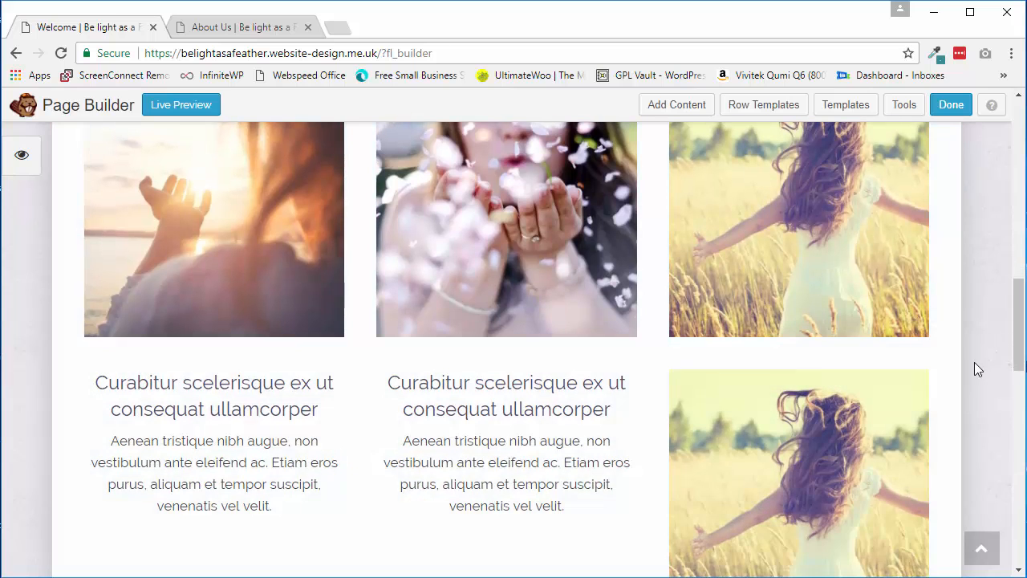
scroll(974, 362, "up", 1)
left_click_drag(670, 530, 940, 374)
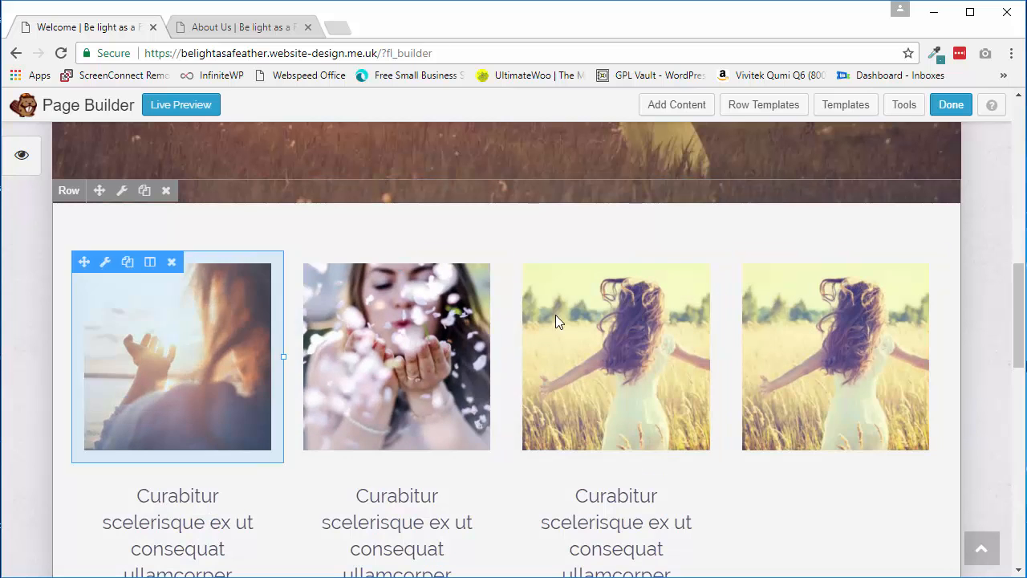
Step: Duplicate the third column's text module and place the copy under the image in the fourth column
scroll(982, 347, "down", 2)
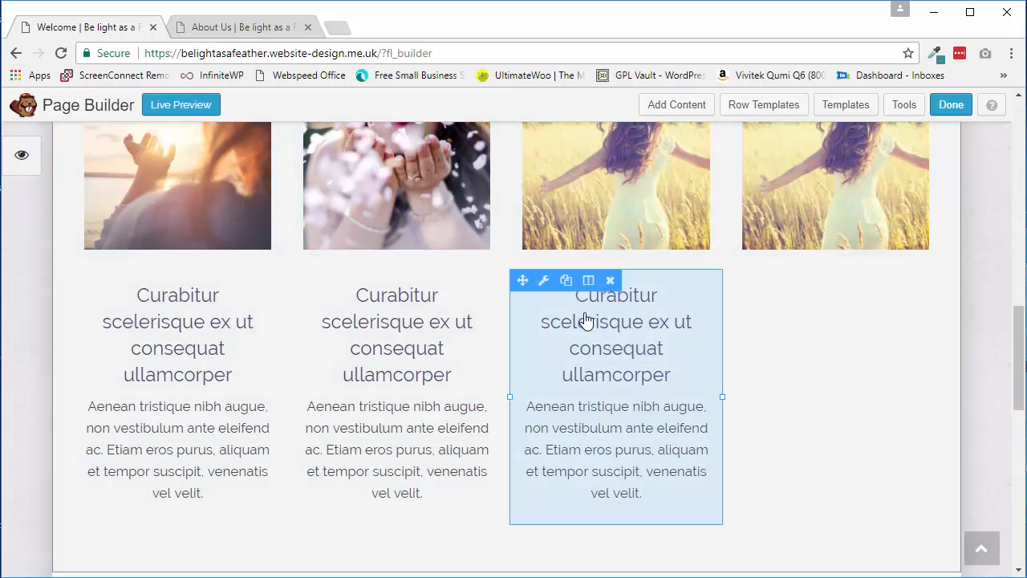
left_click(566, 282)
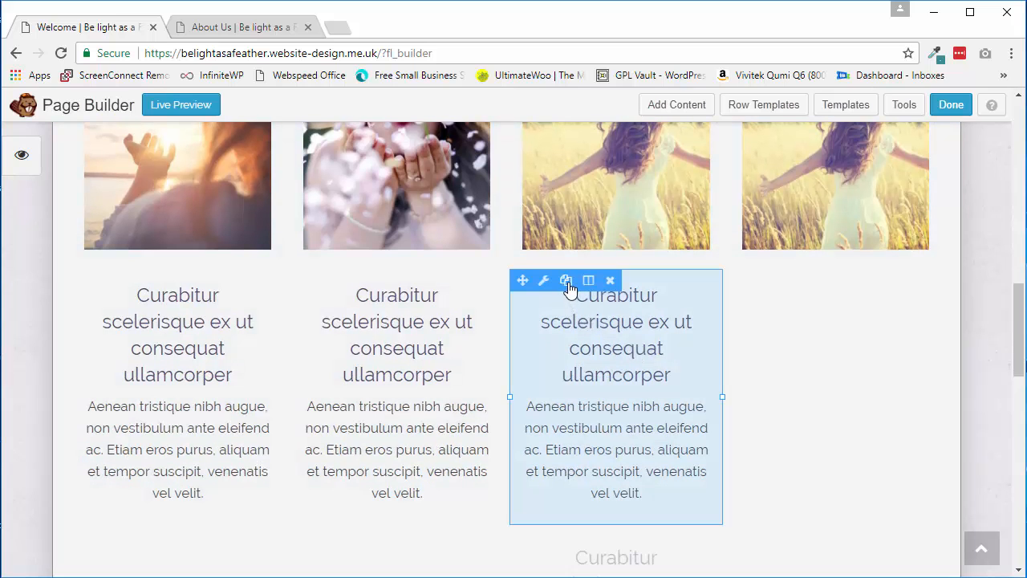
scroll(811, 401, "down", 2)
left_click_drag(530, 382, 793, 409)
scroll(898, 406, "down", 2)
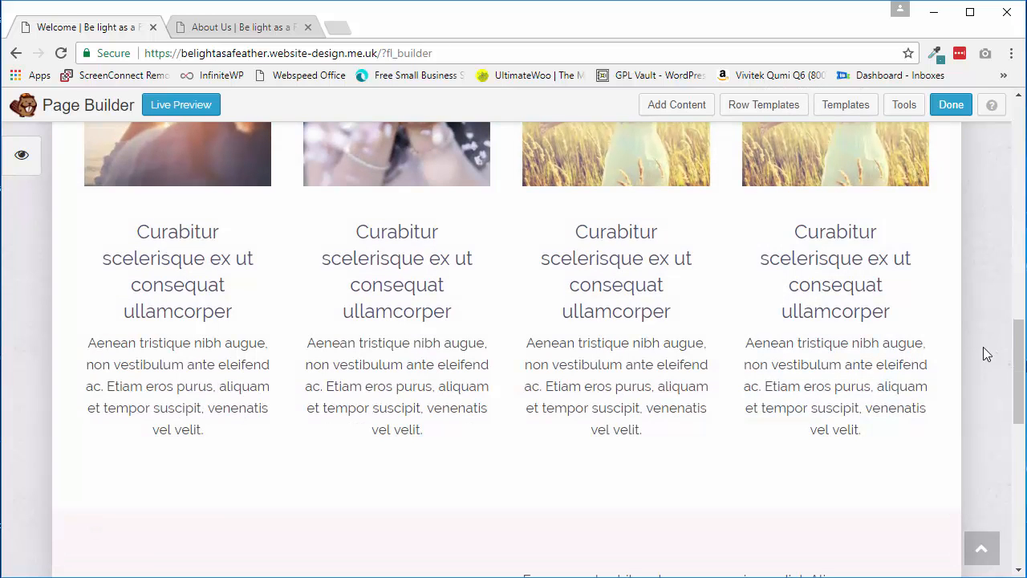
Step: Replace the fourth column's image with the photo of the boy holding a toy plane, and save the image settings
left_click_drag(1016, 371, 1015, 305)
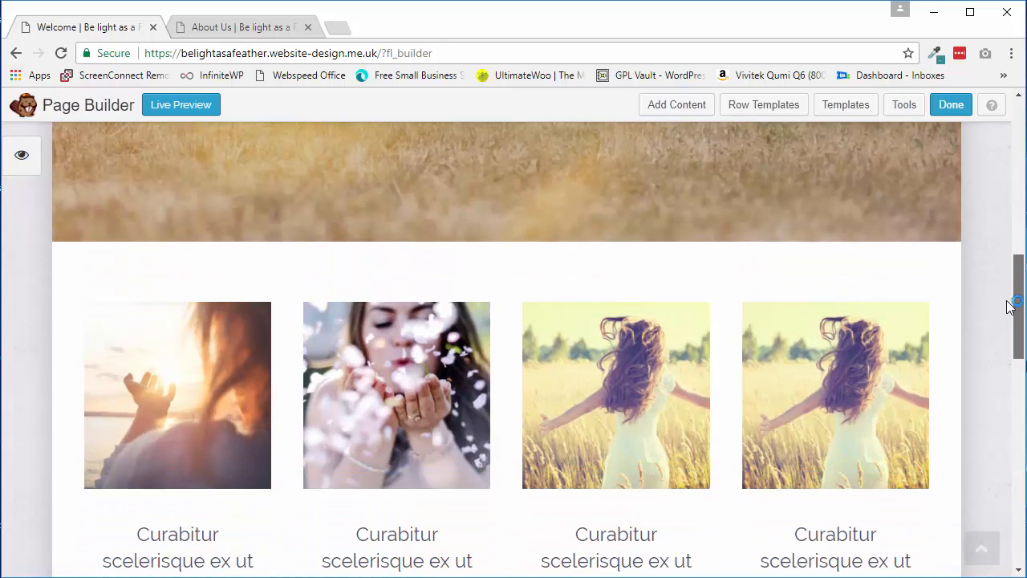
left_click(809, 397)
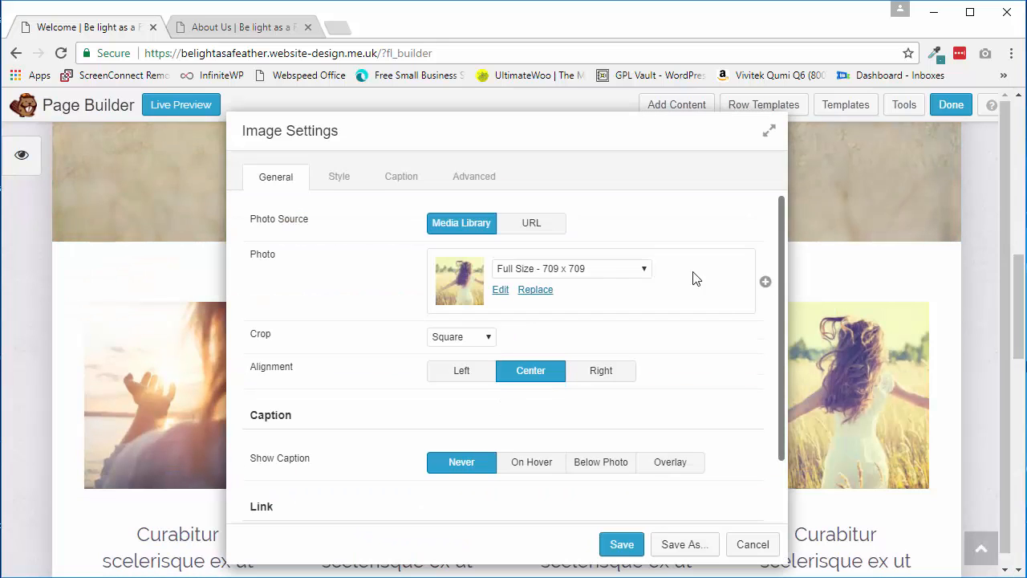
left_click(537, 290)
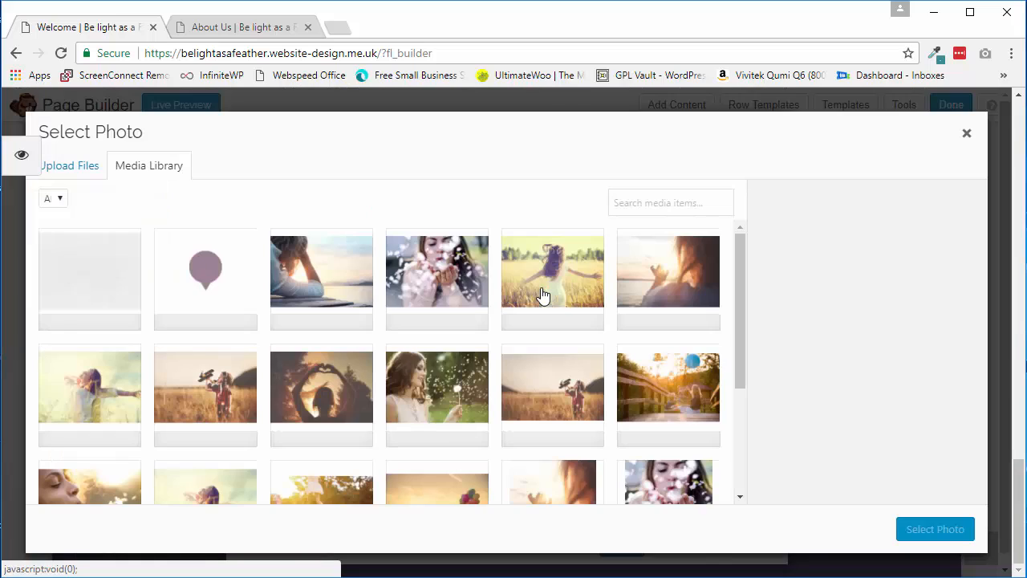
left_click(233, 402)
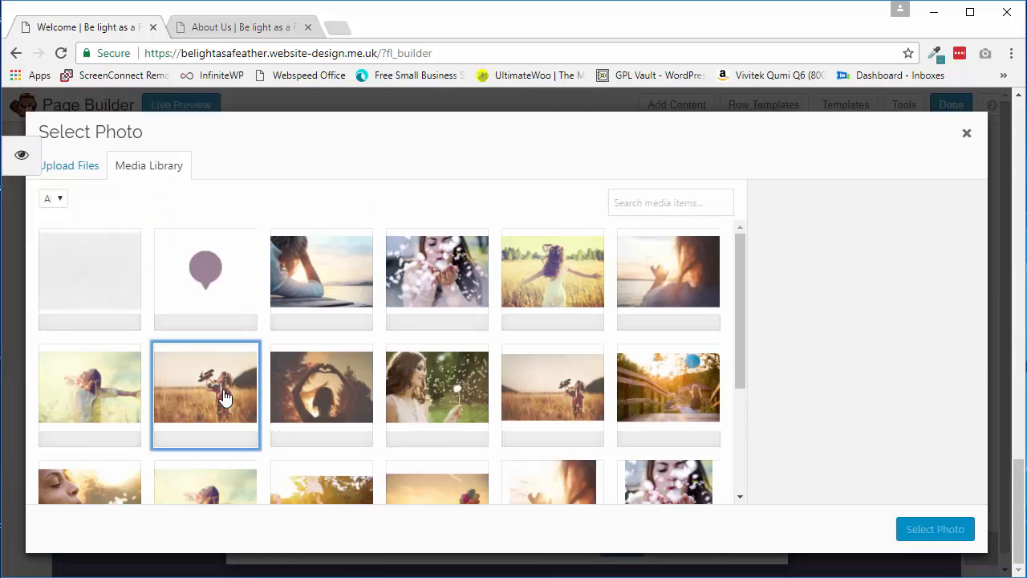
left_click(915, 535)
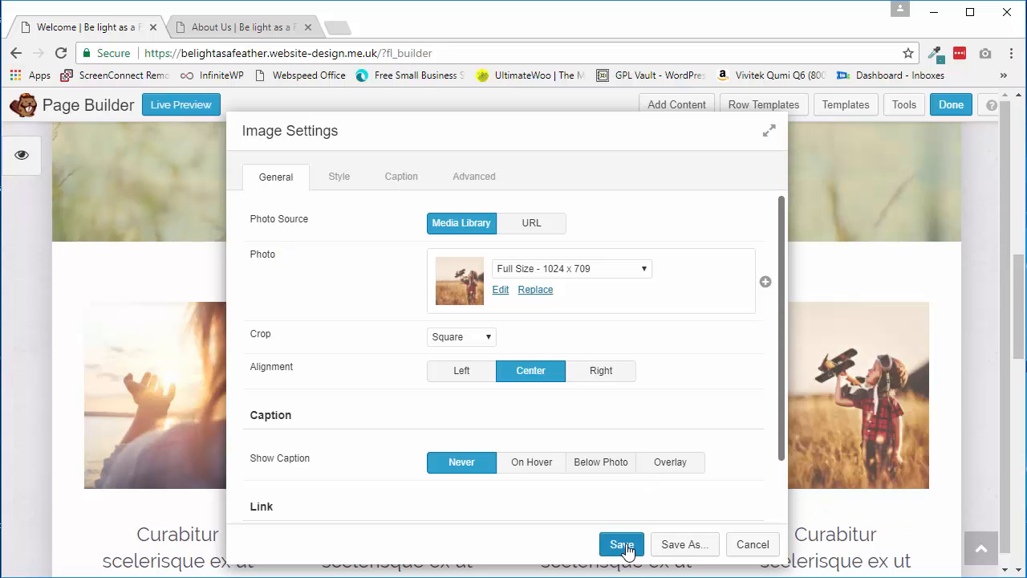
left_click_drag(687, 125, 432, 132)
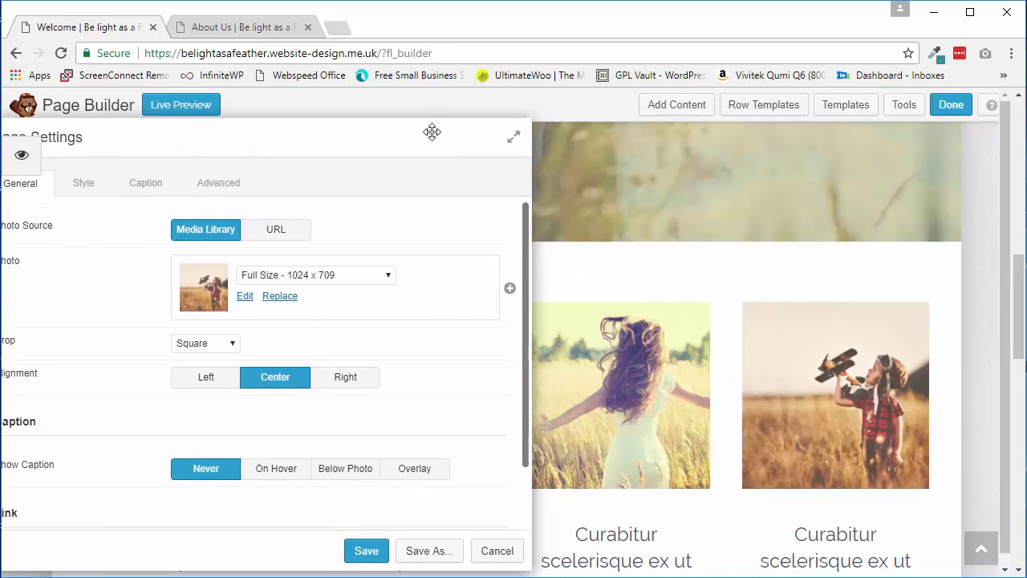
left_click(366, 551)
Step: Exit Page Builder on the Welcome page, discarding all unpublished changes
left_click_drag(1016, 298, 1008, 208)
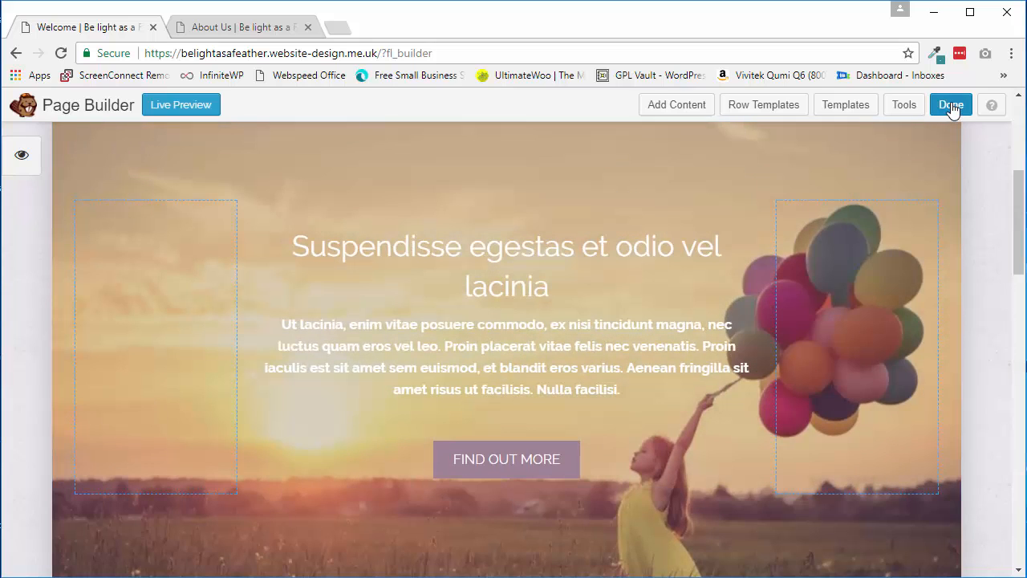
left_click(951, 106)
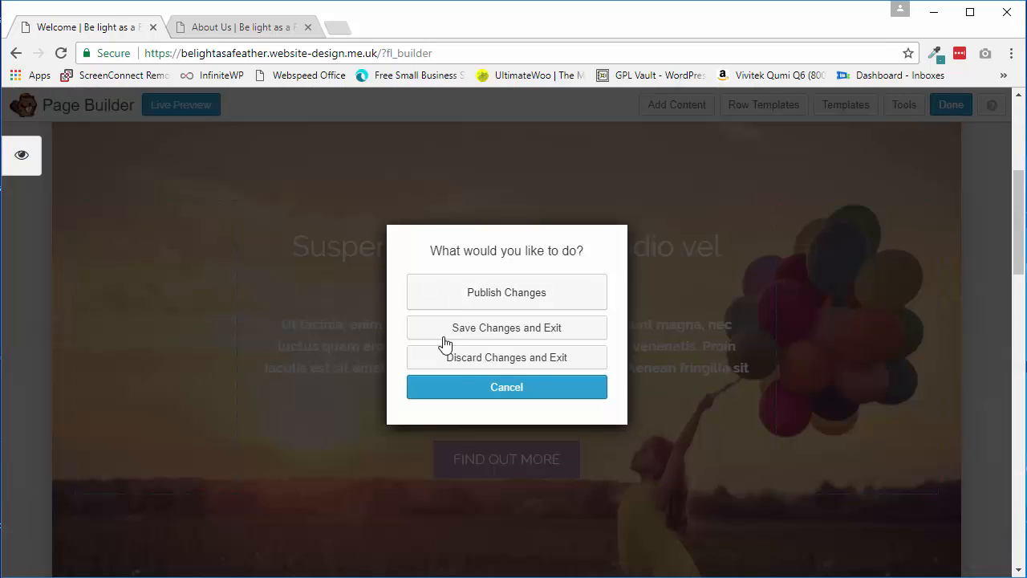
left_click(544, 358)
left_click(584, 151)
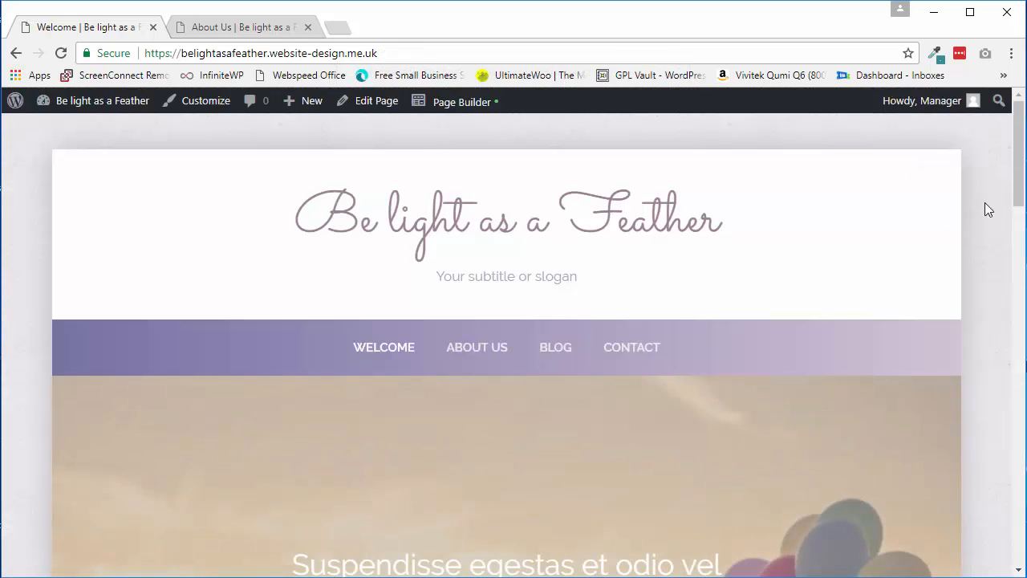
Step: Open the Welcome page for editing in the WordPress admin and switch it from Page Builder to Text Editor mode
mouse_move(1018, 157)
left_mouse_down()
mouse_move(1020, 393)
mouse_move(1024, 171)
left_mouse_up()
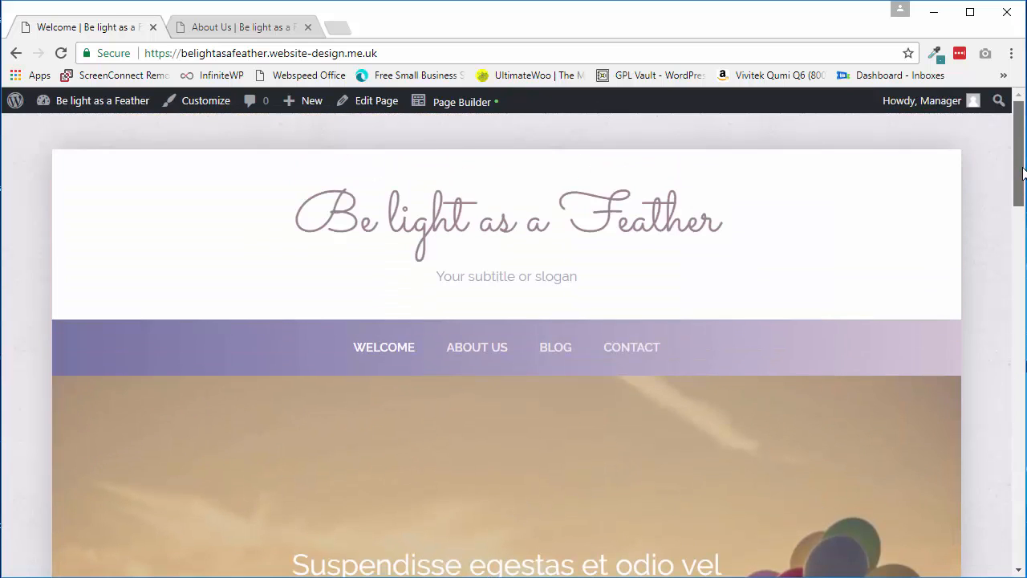
left_click(377, 104)
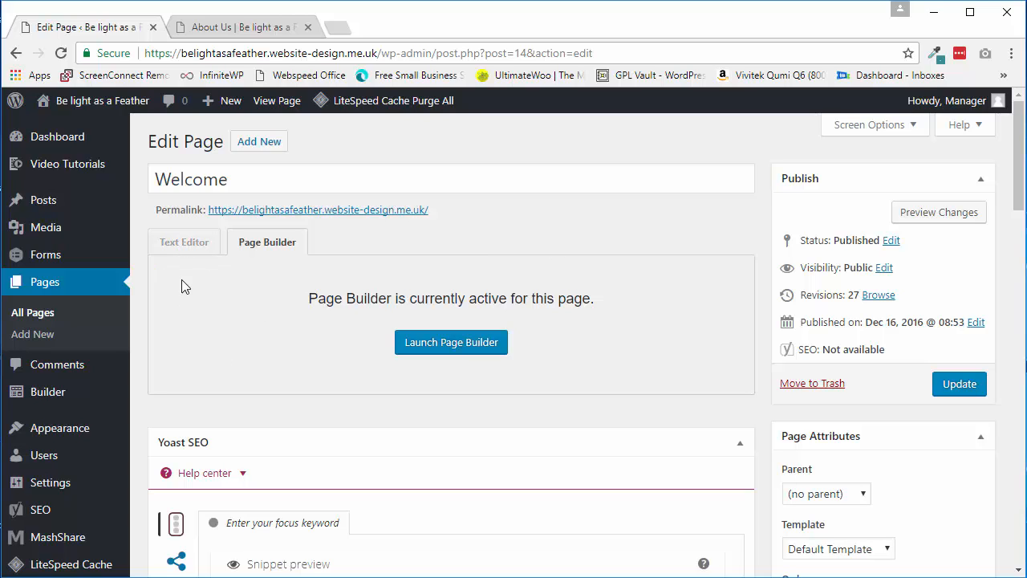
left_click(185, 249)
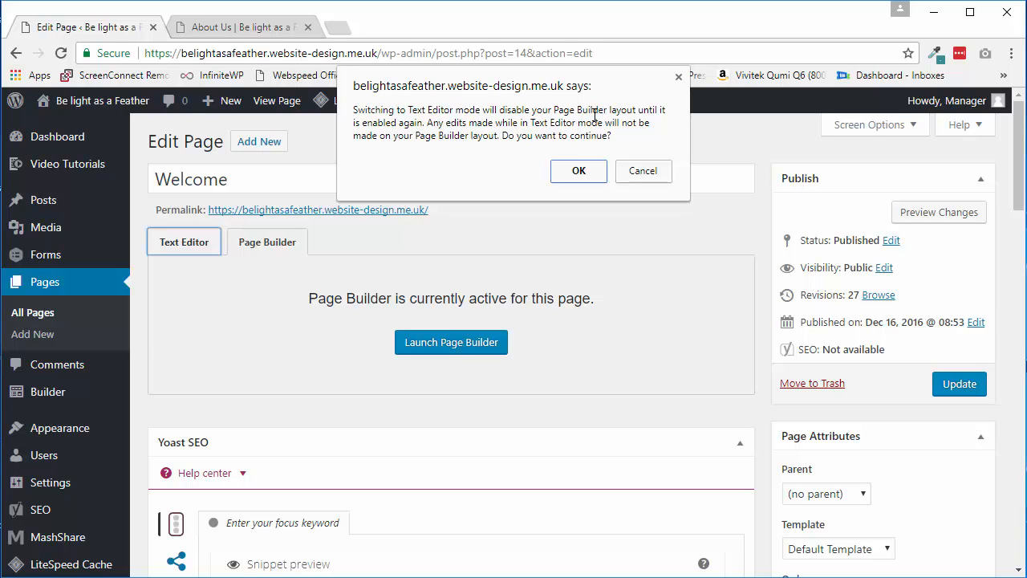
left_click(591, 172)
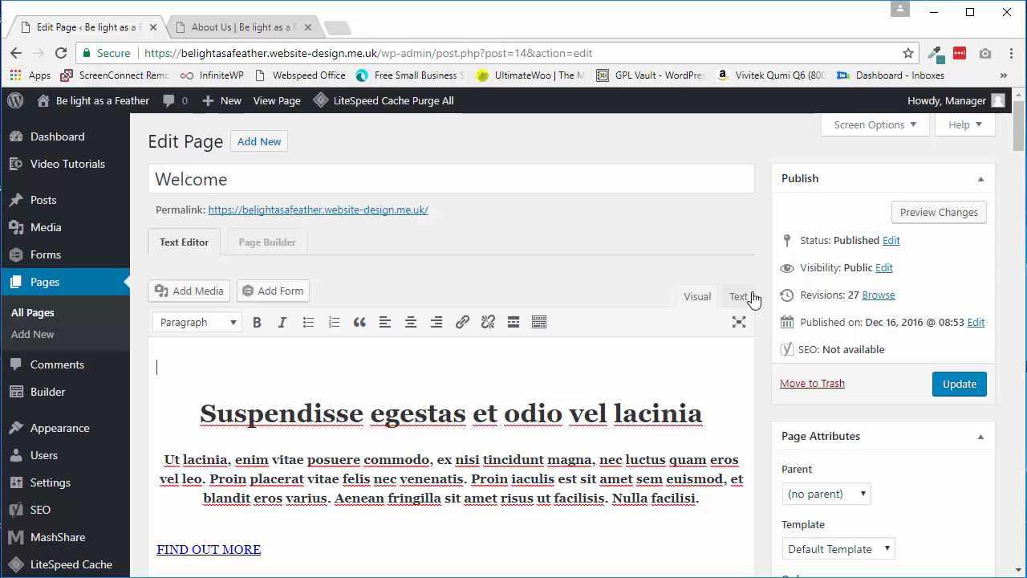
Step: Examine how the Welcome page's text and images are laid out in the Text Editor
scroll(763, 299, "down", 1)
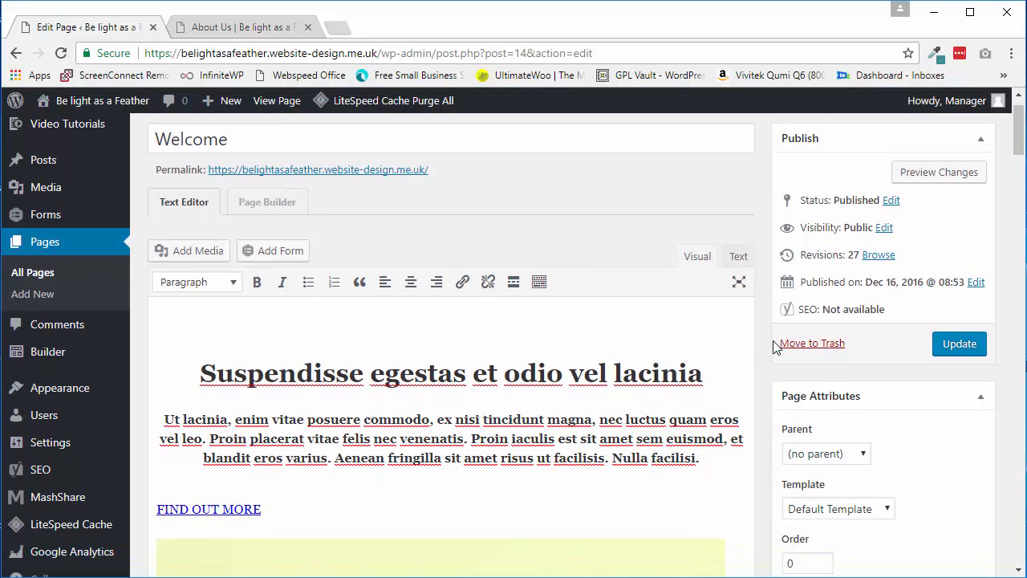
scroll(738, 333, "down", 2)
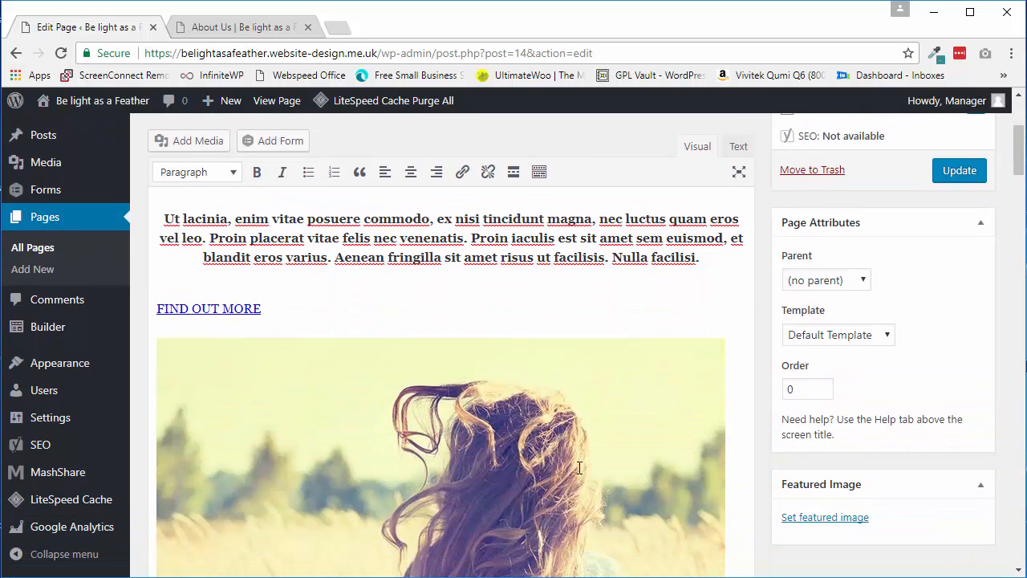
scroll(766, 433, "down", 7)
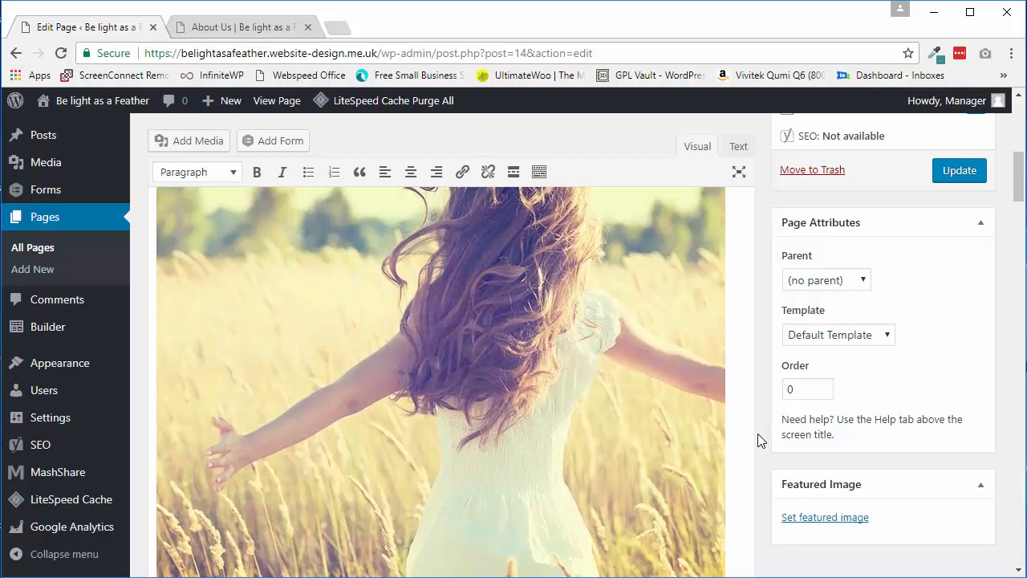
scroll(761, 440, "down", 8)
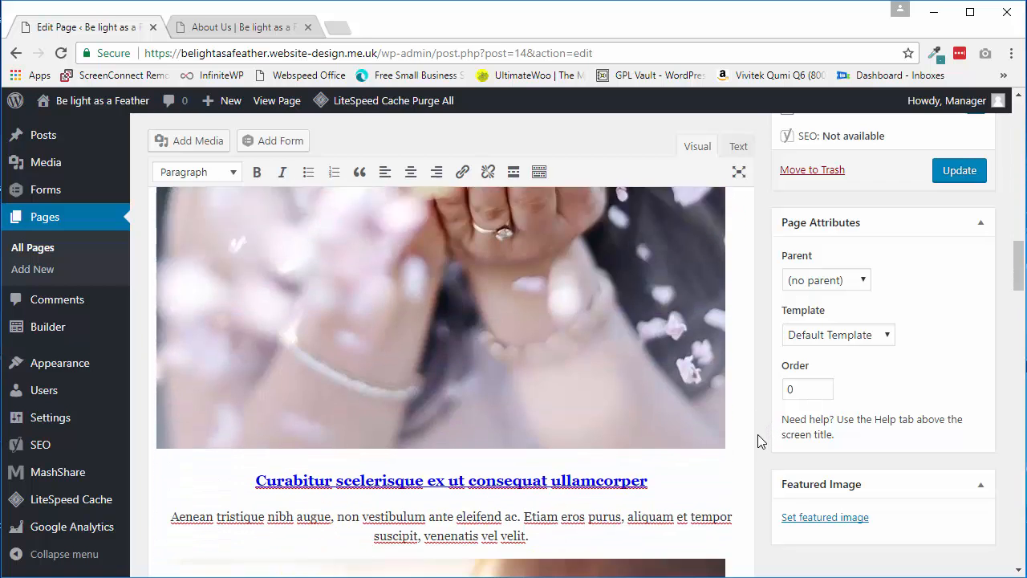
scroll(760, 440, "down", 10)
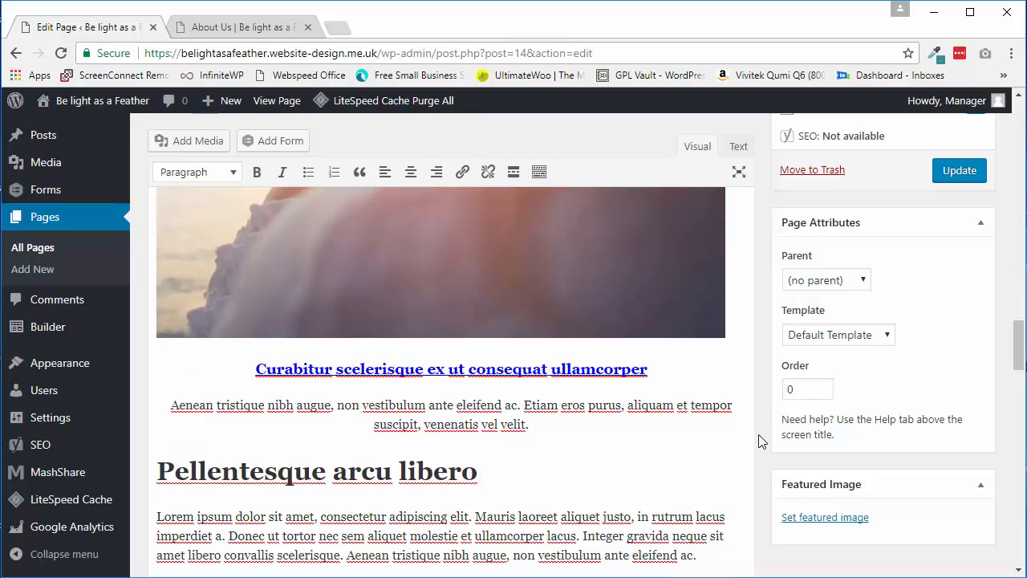
scroll(769, 442, "up", 5)
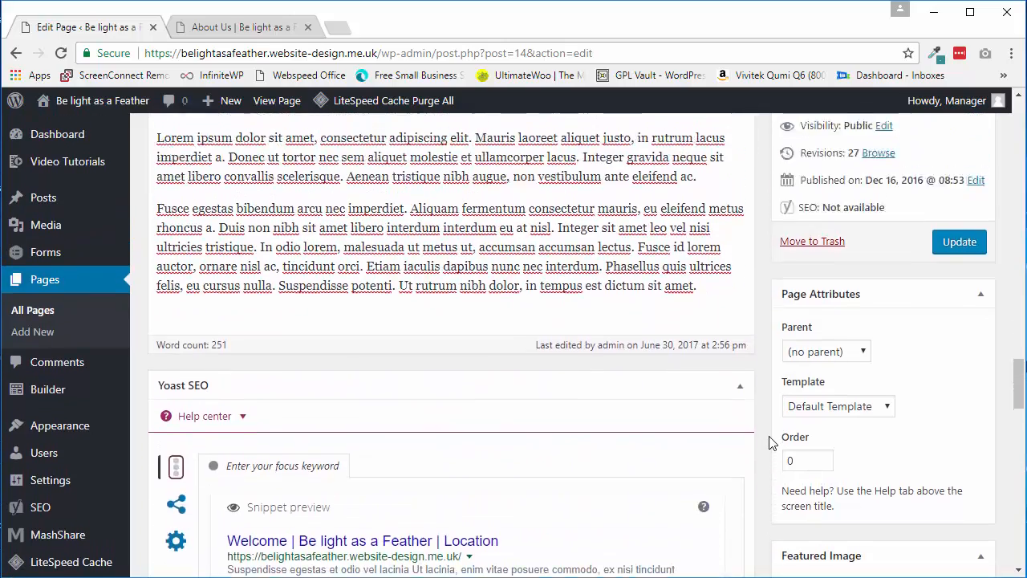
scroll(769, 441, "up", 3)
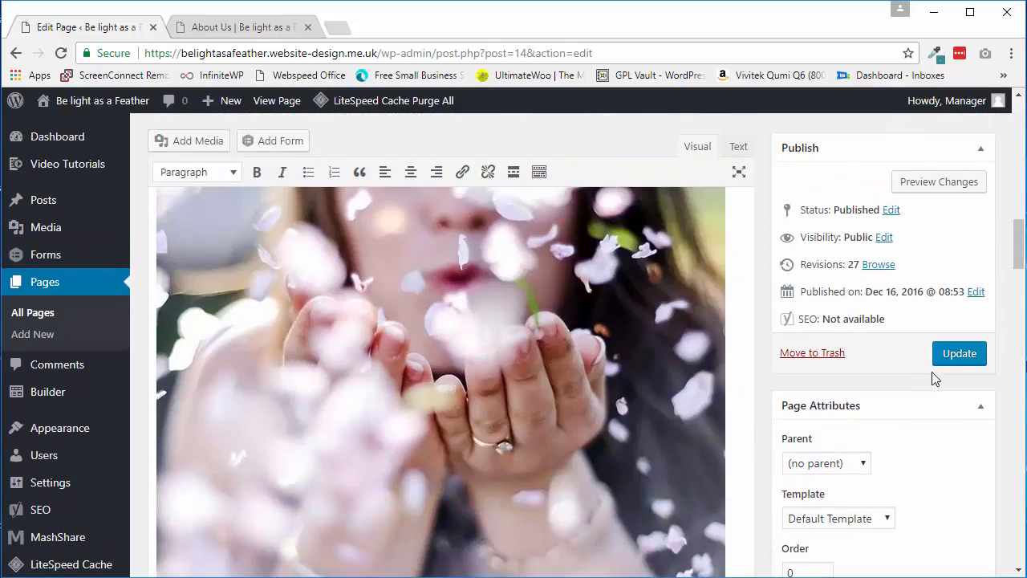
Step: Update the Welcome page in Text Editor mode and check its layout on the live site in the other browser tab
left_click(960, 358)
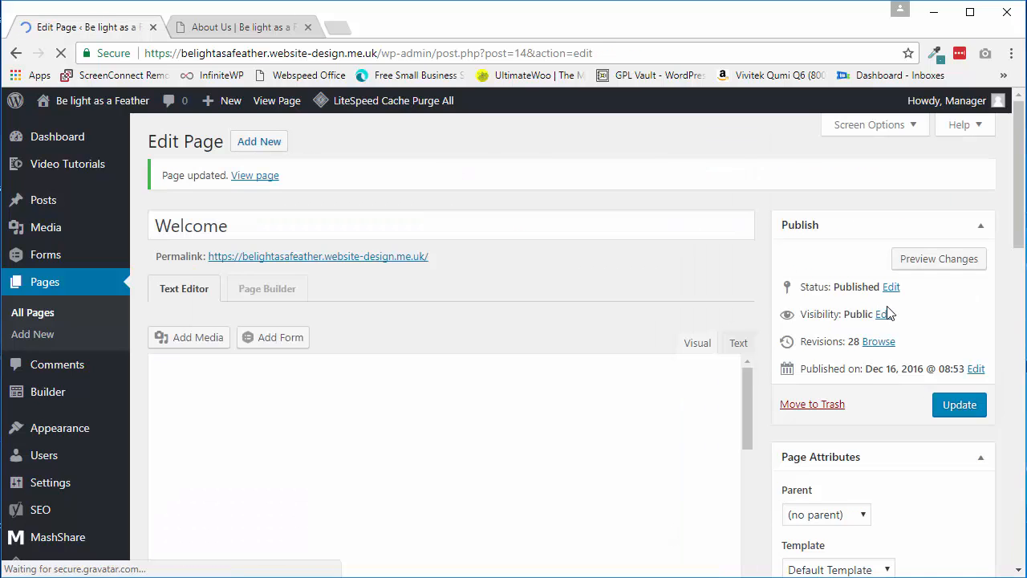
left_click(241, 26)
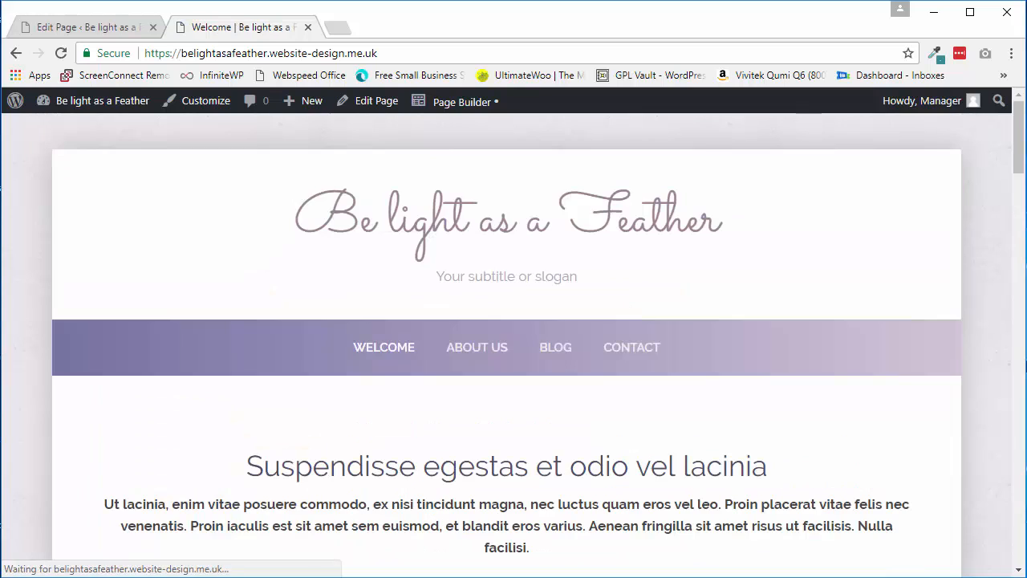
mouse_move(1021, 144)
left_mouse_down()
mouse_move(1010, 300)
mouse_move(1019, 482)
mouse_move(1004, 298)
mouse_move(1011, 138)
mouse_move(1010, 161)
left_mouse_up()
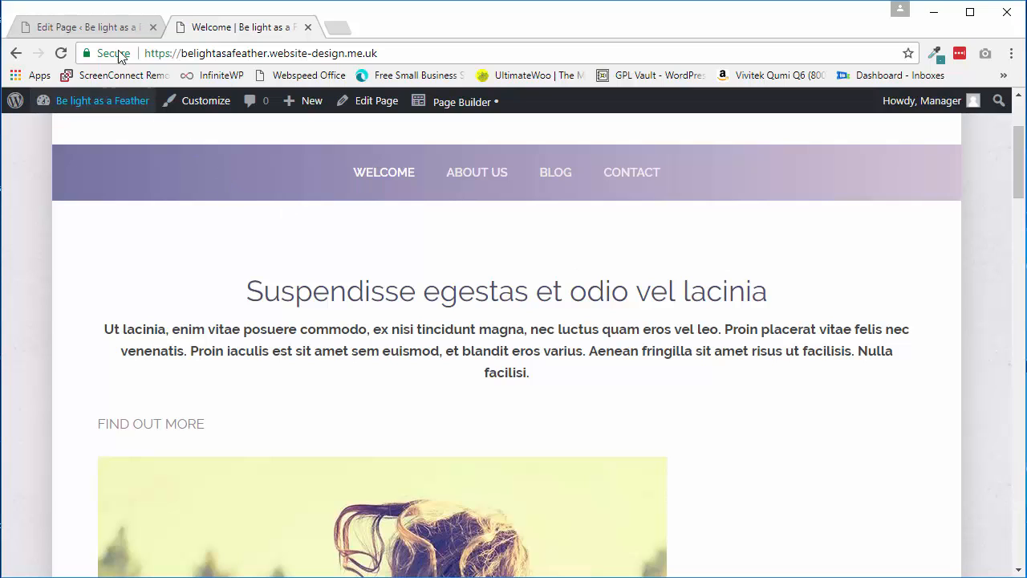
Step: Return to the Welcome page's editing screen and switch the page back to Page Builder mode
left_click(114, 27)
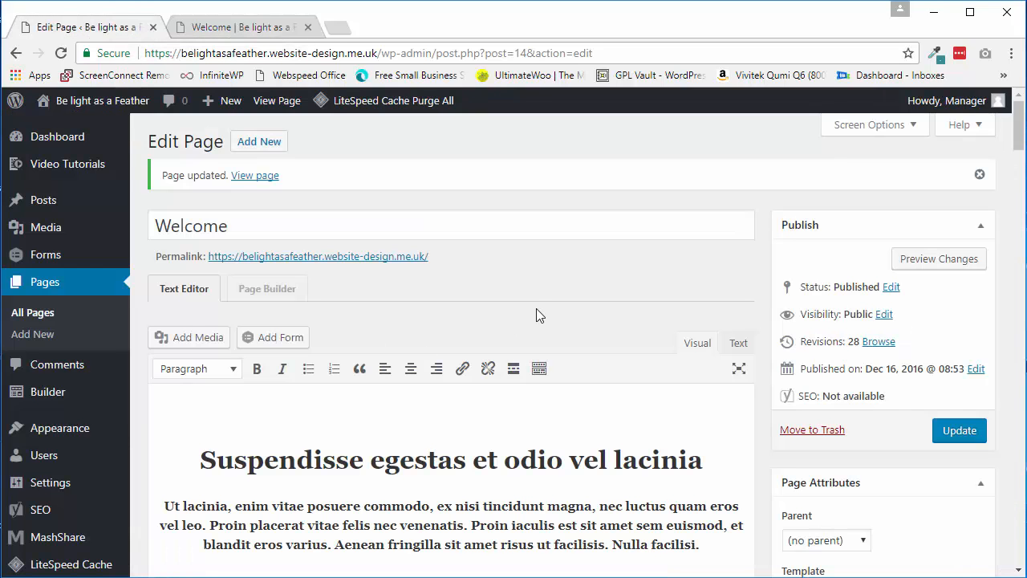
scroll(595, 439, "down", 2)
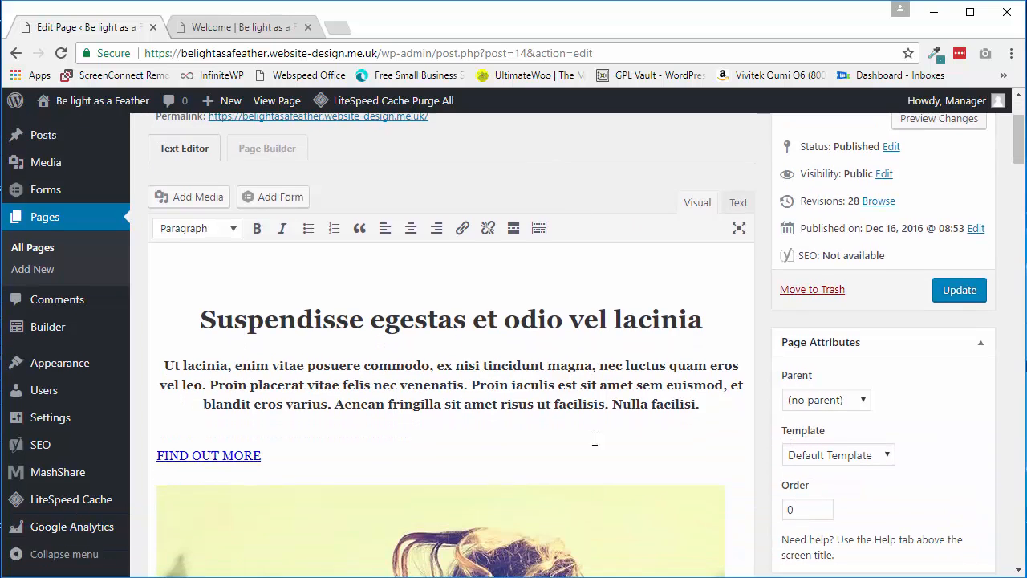
scroll(543, 376, "up", 2)
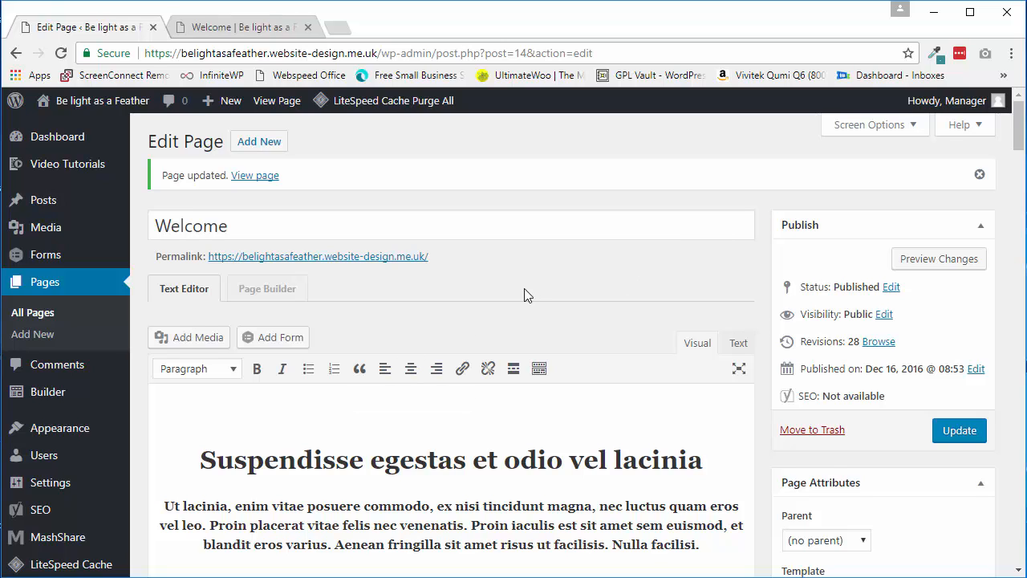
left_click(269, 291)
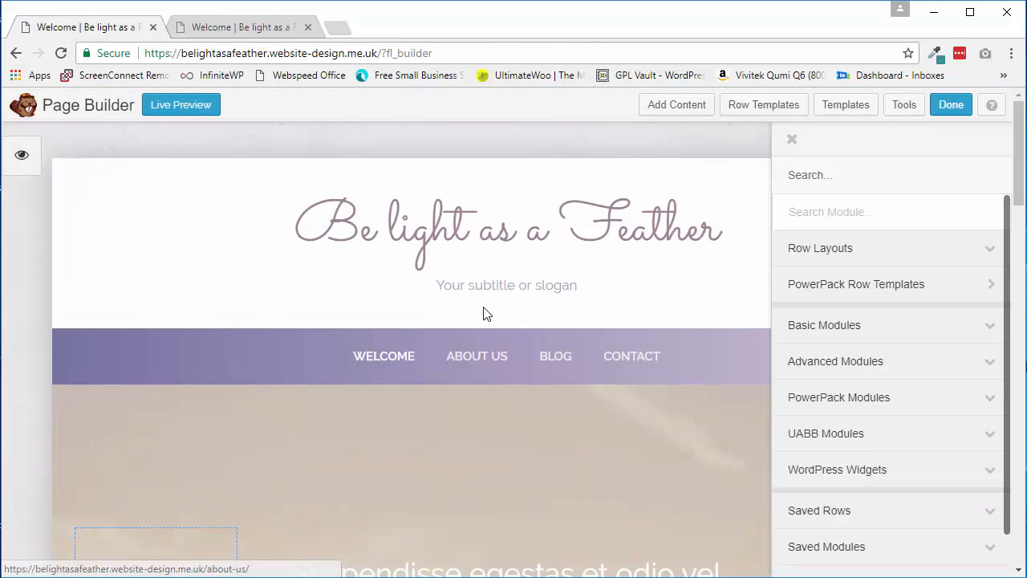
Step: Exit Page Builder and publish the Welcome page's restored layout
left_click_drag(1020, 157, 1009, 101)
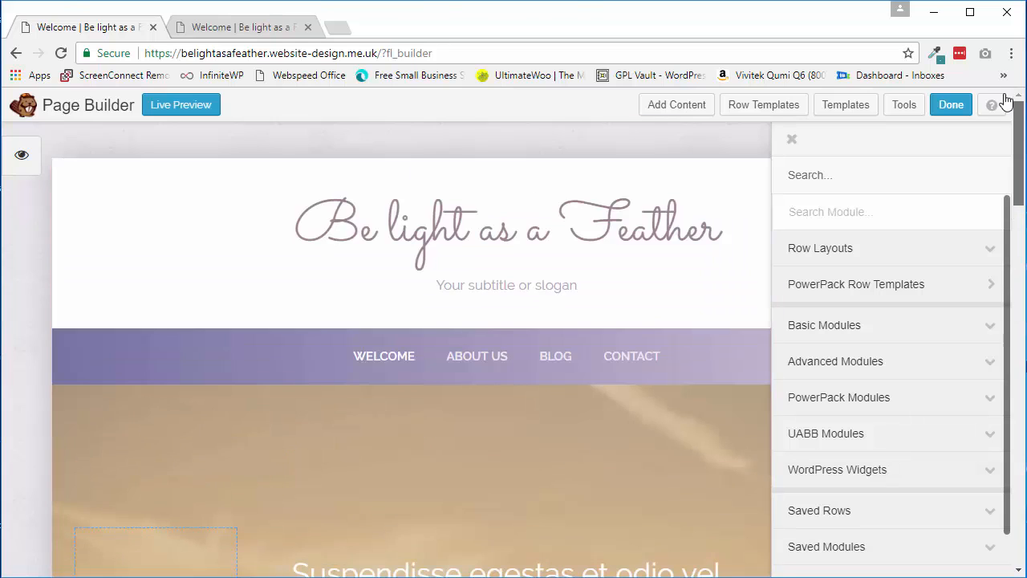
left_click(951, 104)
left_click(541, 293)
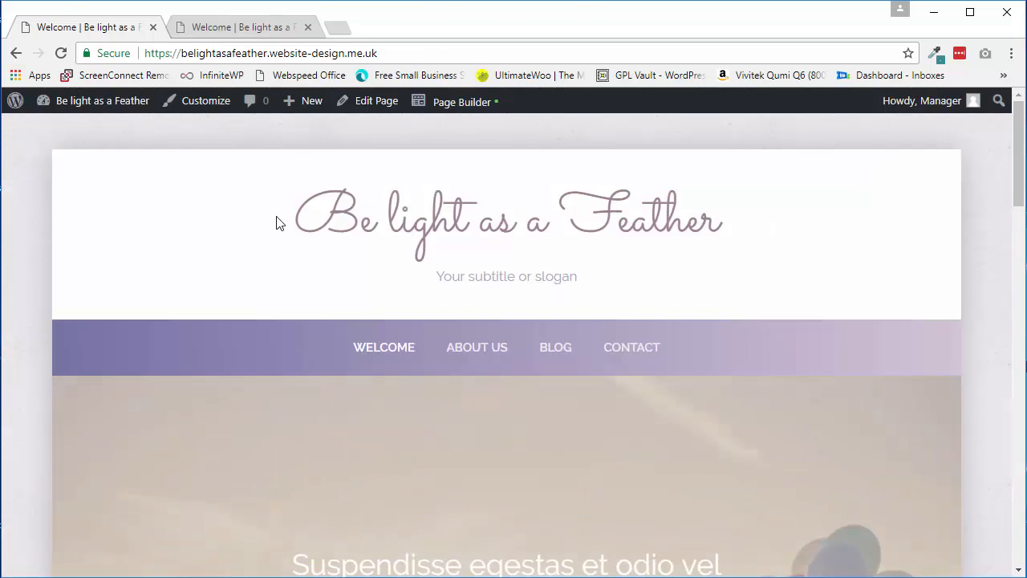
Step: Reload the live Welcome page in the other browser tab and check its Page Builder layout
left_click(251, 27)
left_click(60, 53)
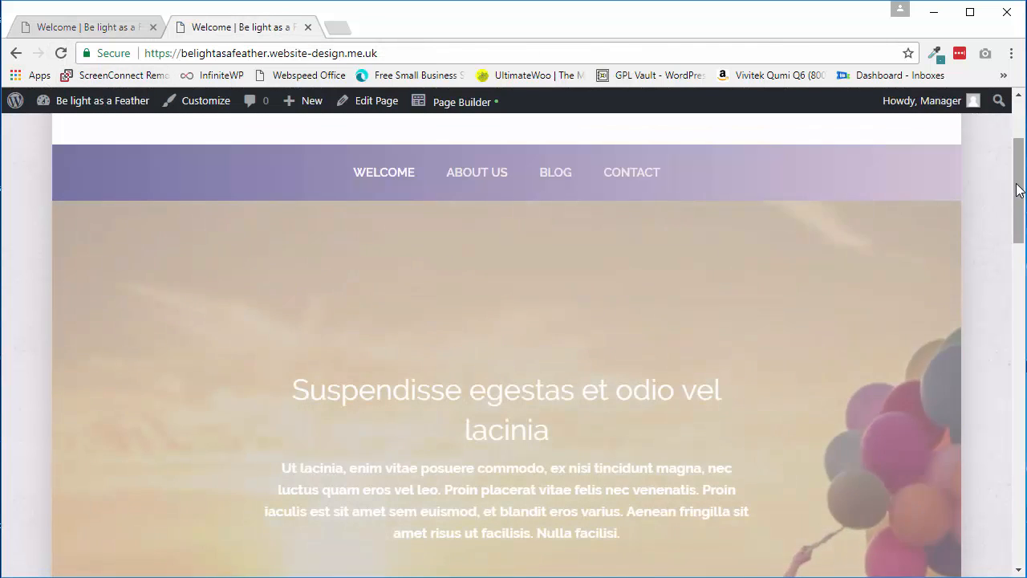
left_click_drag(1020, 204, 1000, 150)
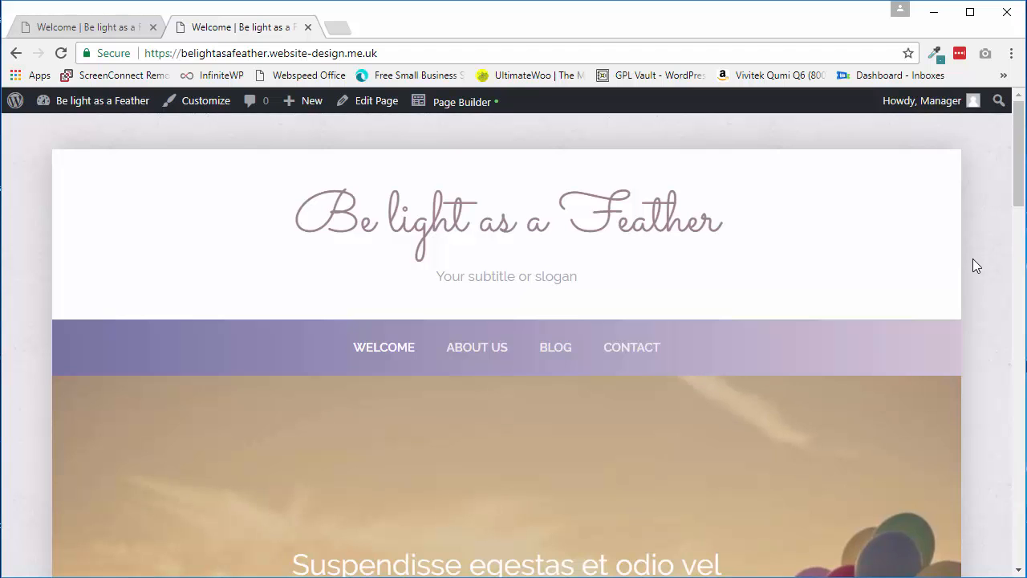
Step: Go to the site's WordPress dashboard and start a new page titled "Test page"
left_click(90, 27)
mouse_move(72, 110)
left_click(63, 130)
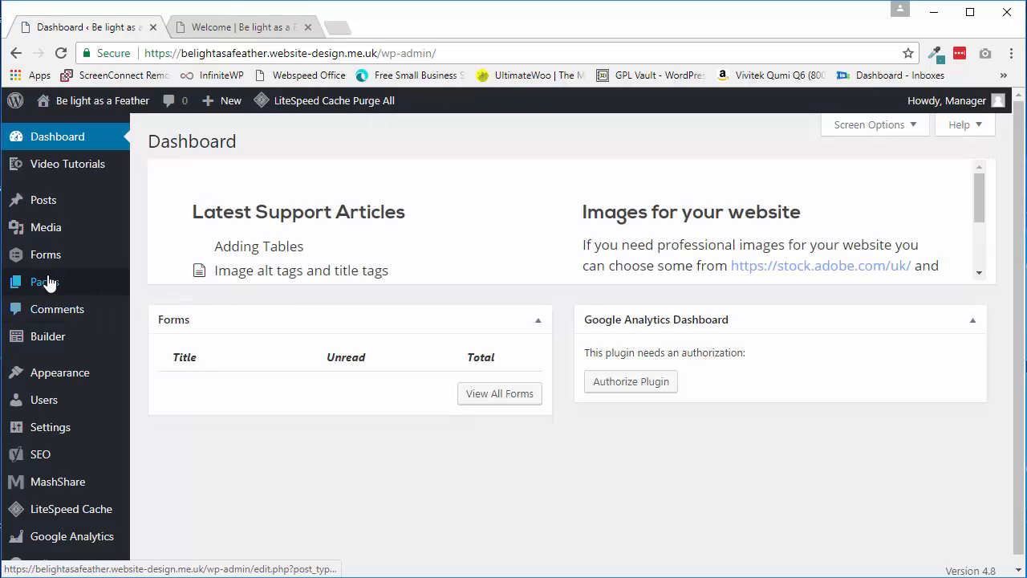
mouse_move(46, 286)
left_click(161, 286)
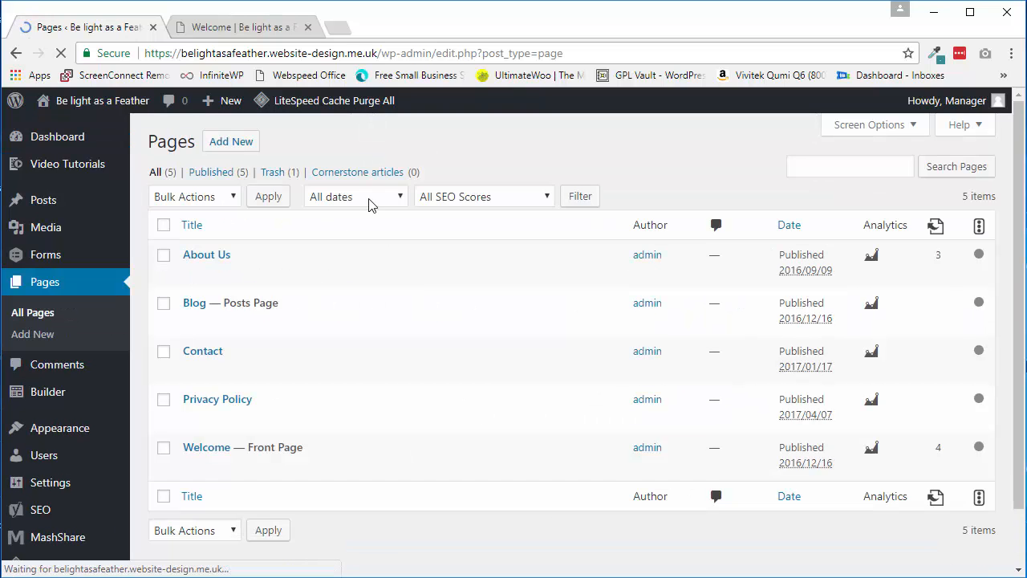
left_click(231, 142)
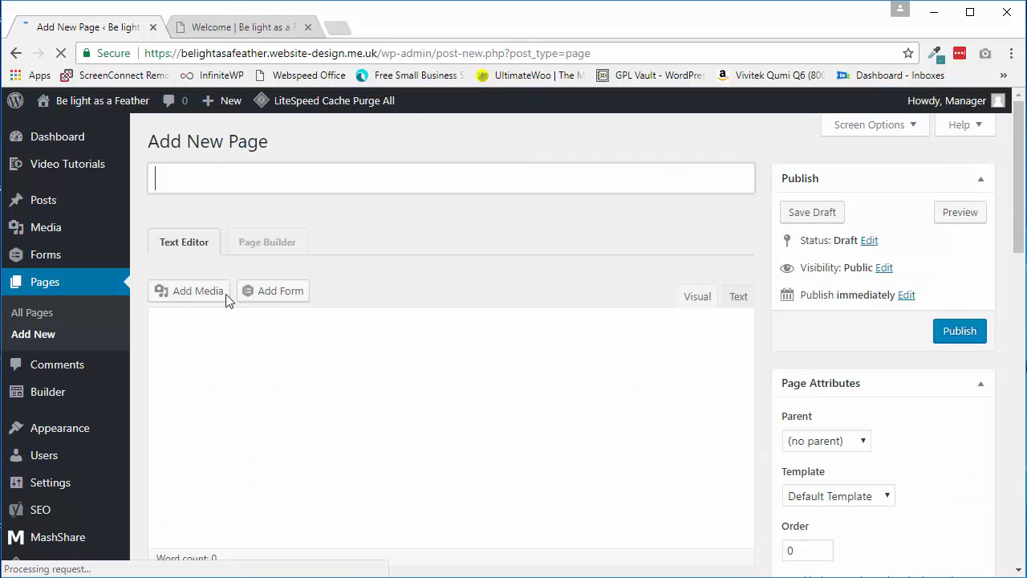
left_click(244, 178)
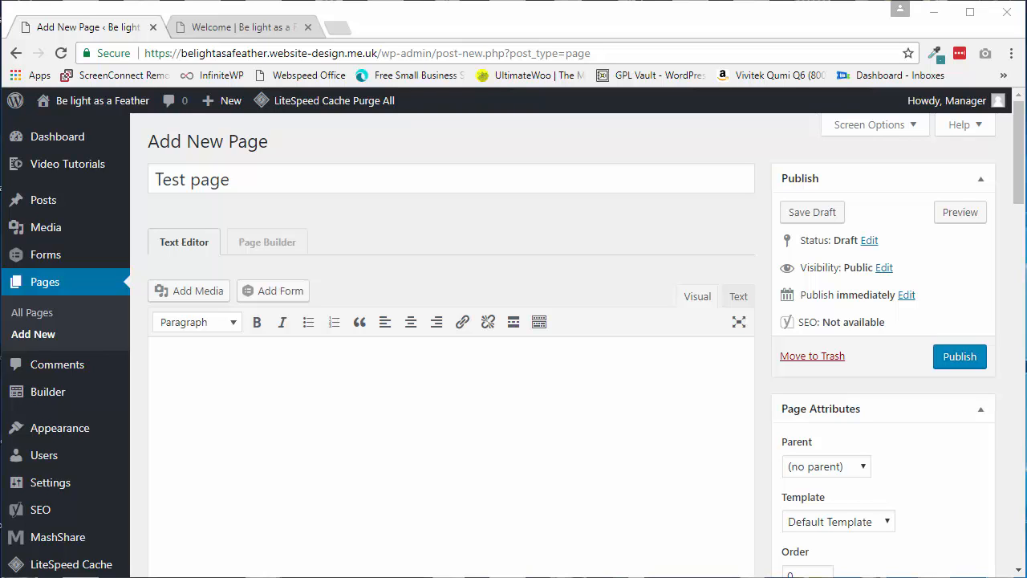
Step: Paste the copied lorem ipsum paragraphs into the Test page's body and publish the page
left_click(353, 399)
key("ctrl+v")
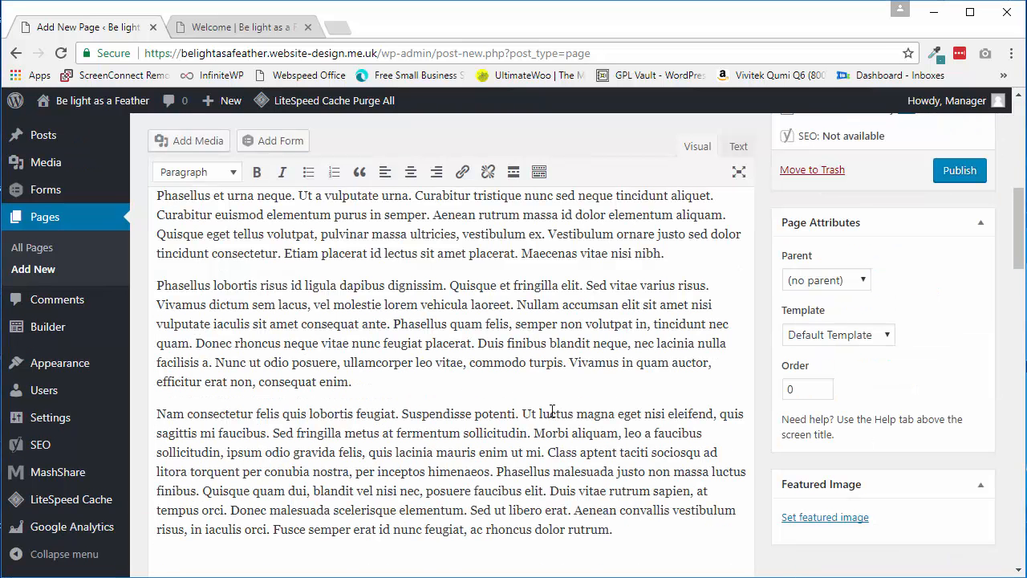
scroll(553, 411, "up", 10)
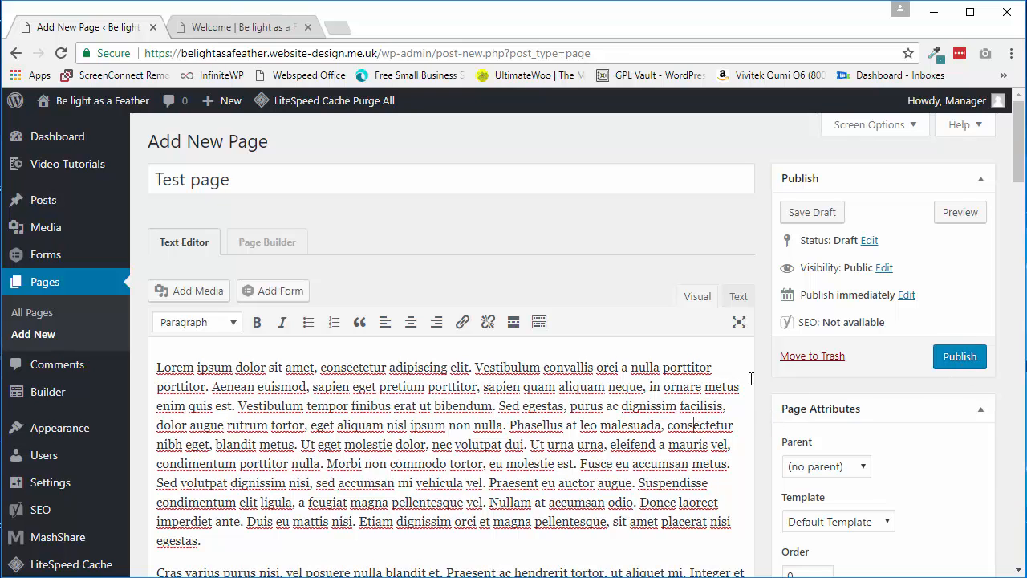
scroll(747, 379, "down", 3)
scroll(745, 379, "up", 3)
scroll(741, 432, "down", 3)
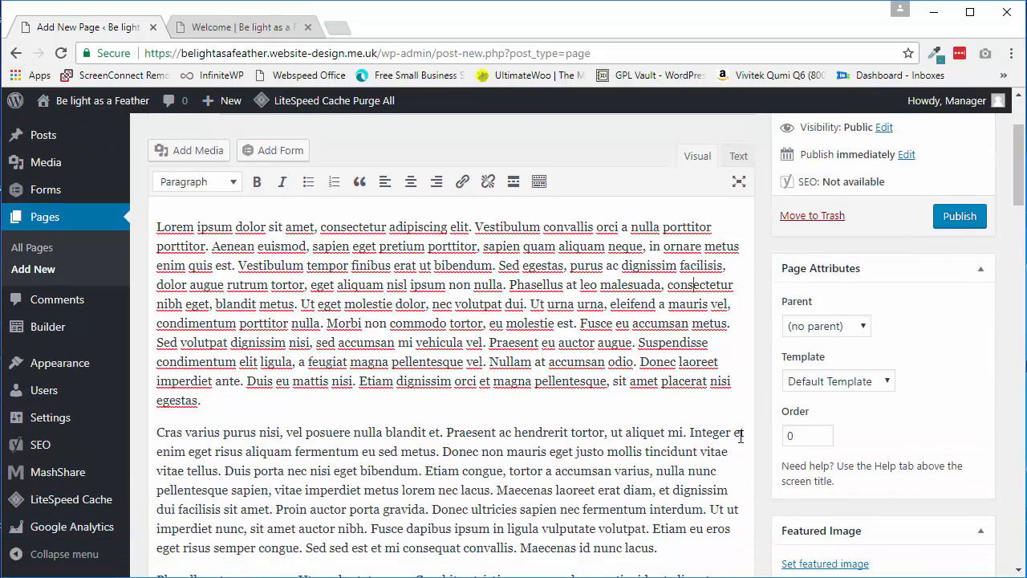
left_click(960, 217)
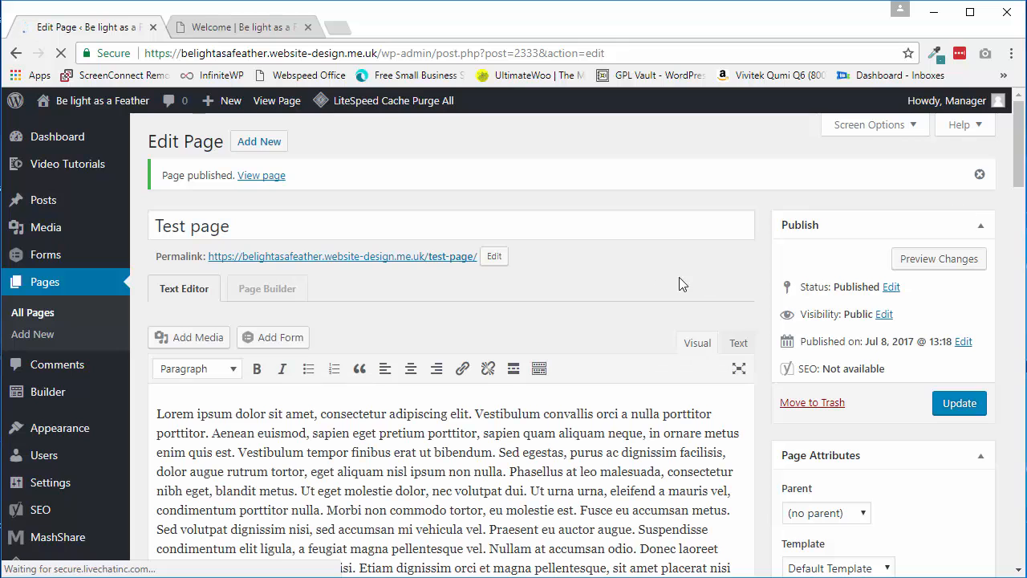
Step: Add Test page to the end of the site's Main Menu and save the menu
scroll(569, 271, "down", 2)
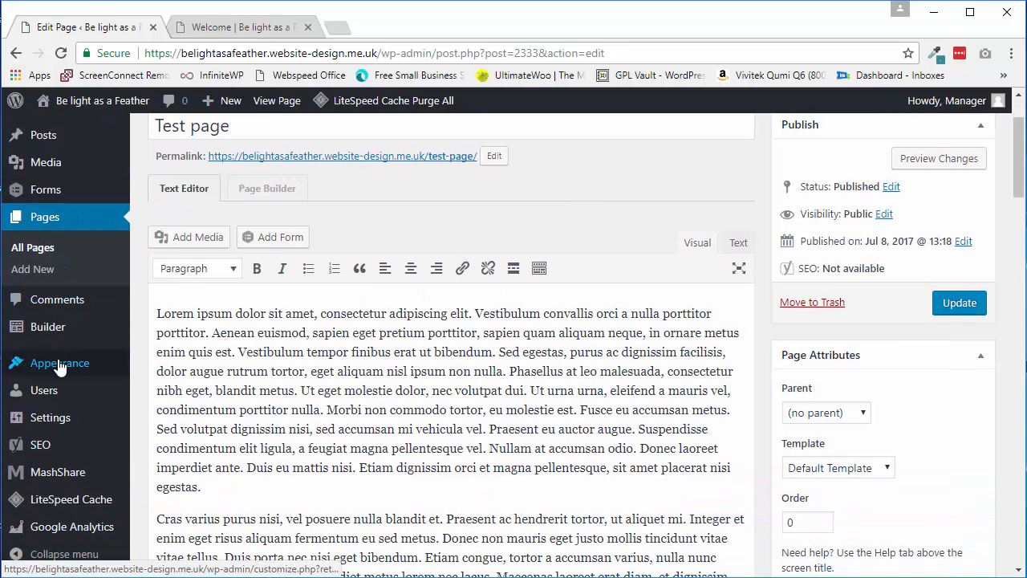
mouse_move(59, 369)
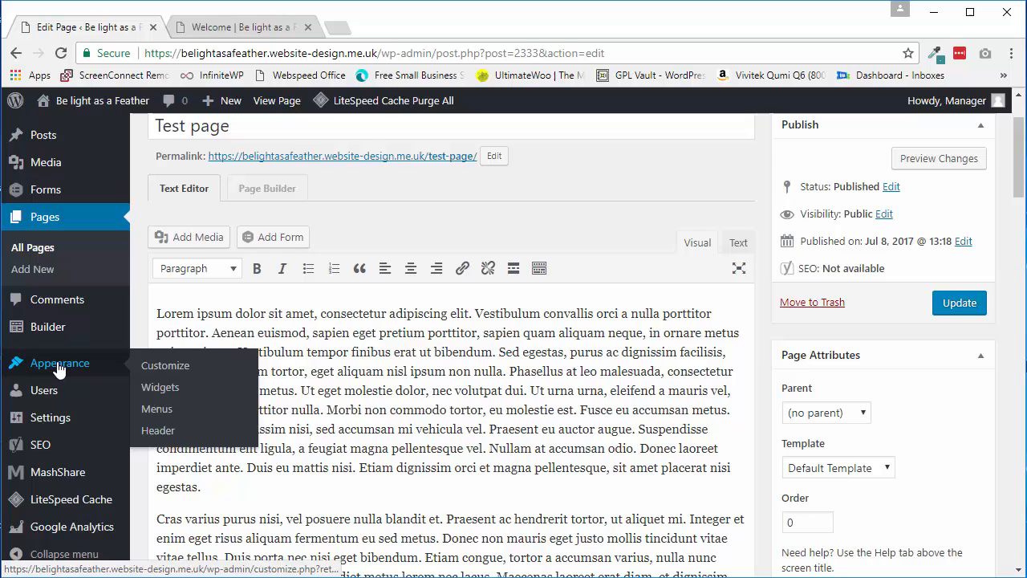
left_click(190, 412)
left_click(175, 357)
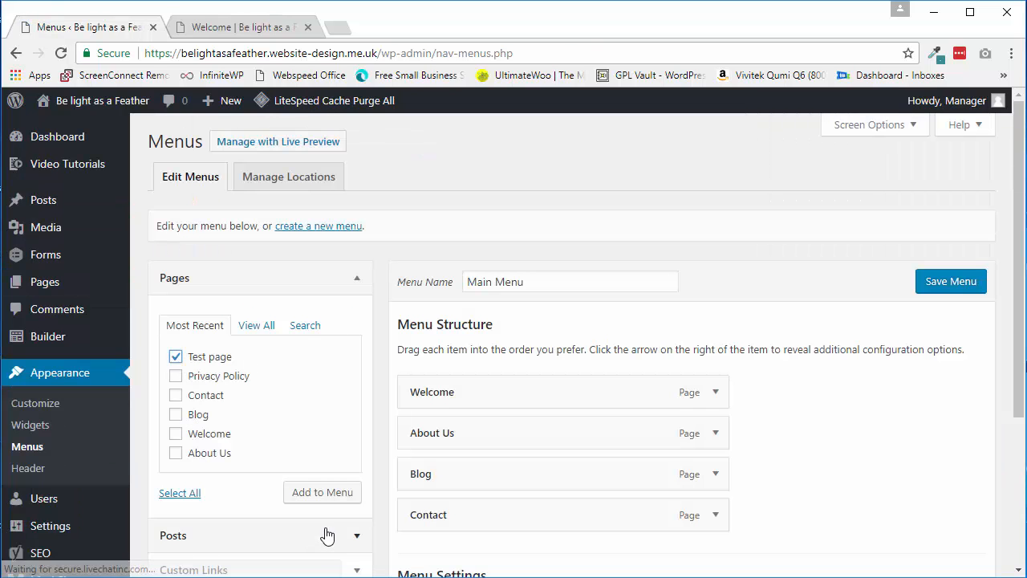
left_click(322, 492)
scroll(827, 474, "down", 3)
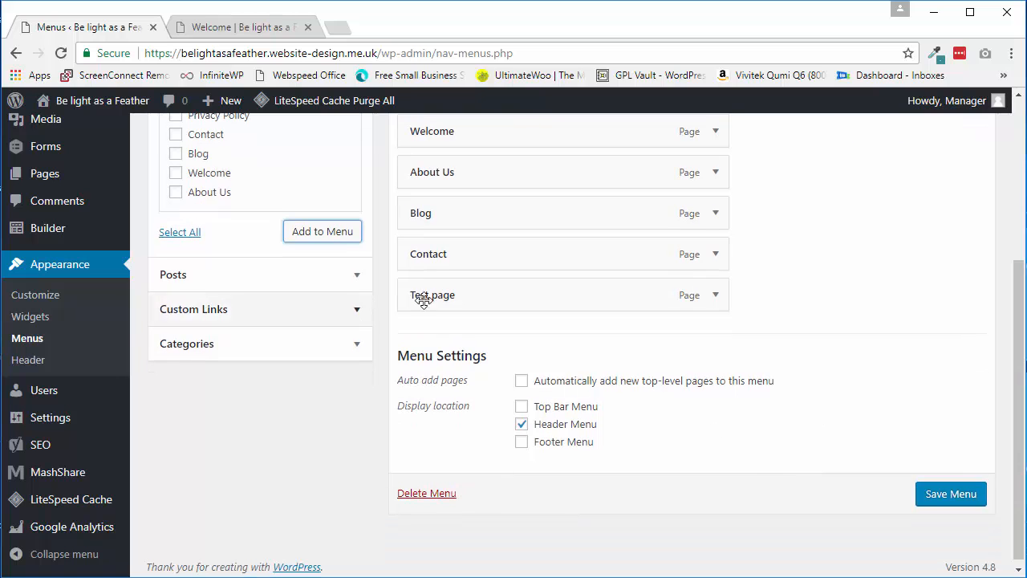
left_click(939, 496)
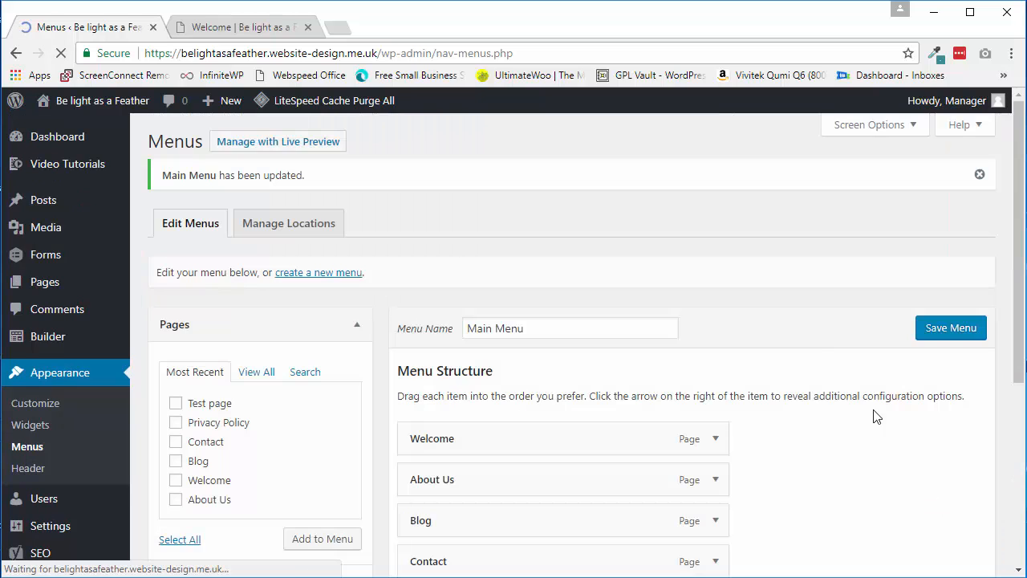
Step: Reload the live Welcome page in the other browser tab and check its navigation menu
left_click(223, 32)
left_click(390, 349)
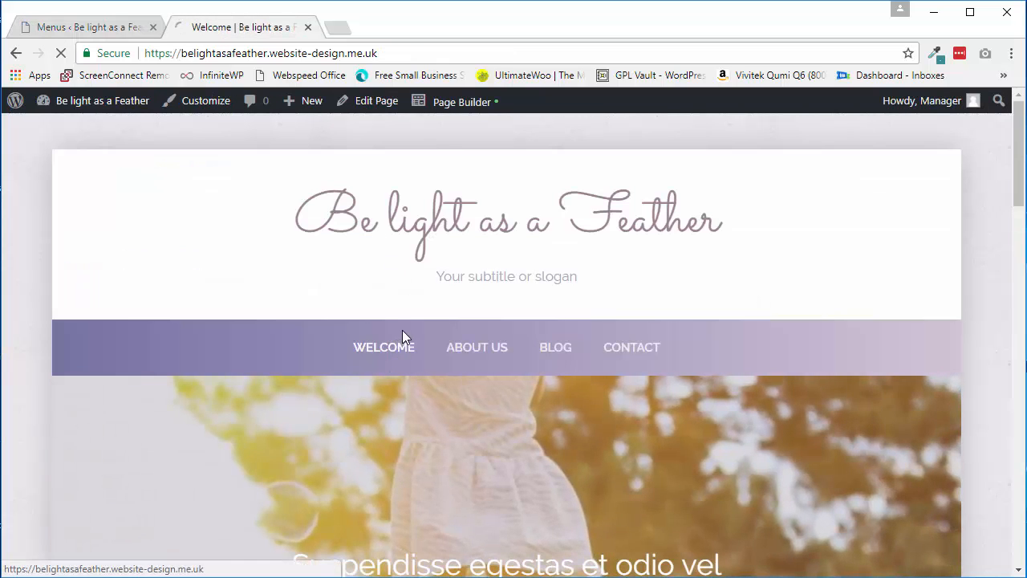
scroll(888, 230, "down", 3)
scroll(883, 228, "up", 1)
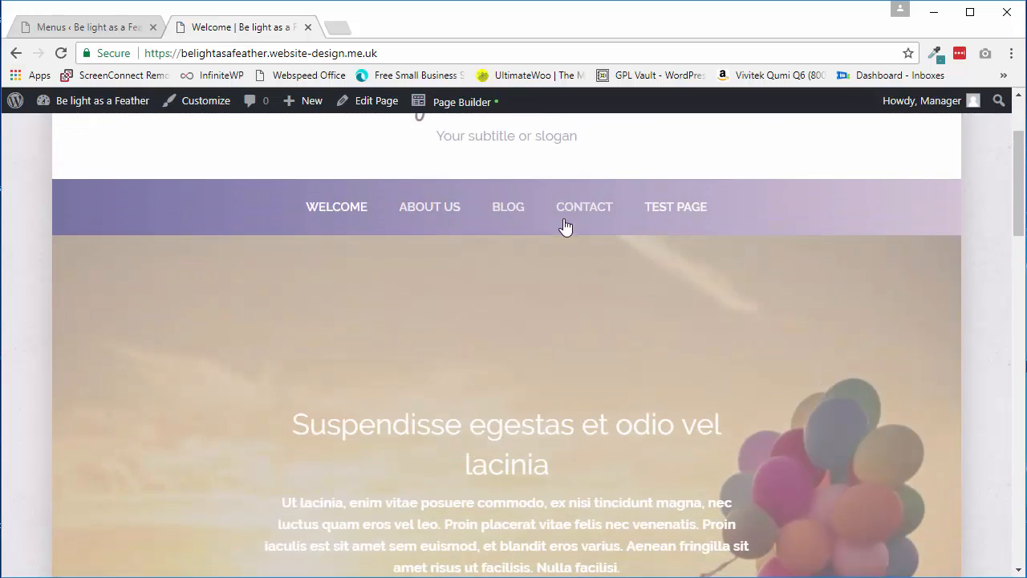
Step: Open the live About Us page from the site navigation and look over its header and layout
left_click(450, 206)
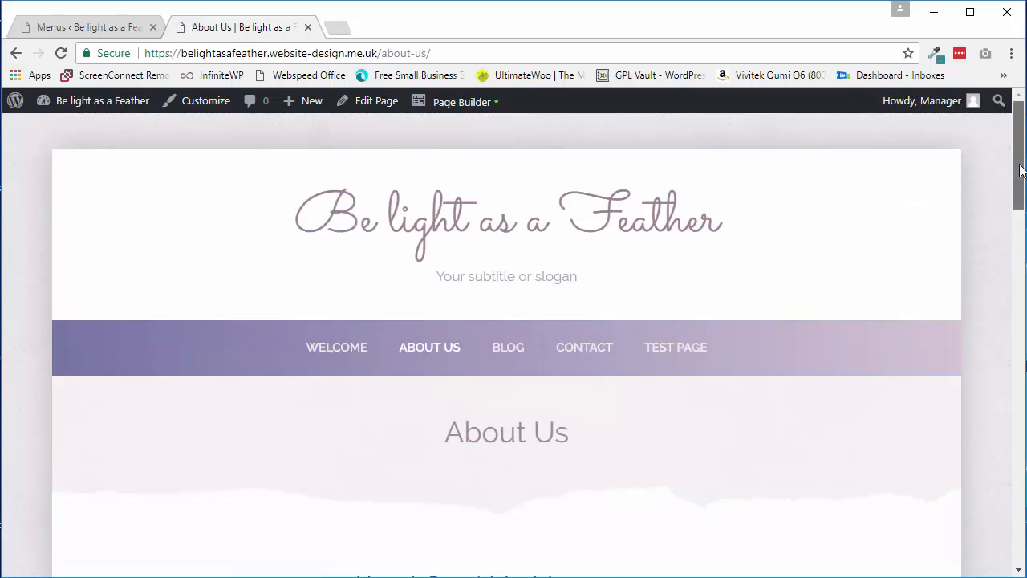
scroll(1009, 183, "down", 3)
scroll(1010, 179, "up", 2)
scroll(1009, 179, "up", 2)
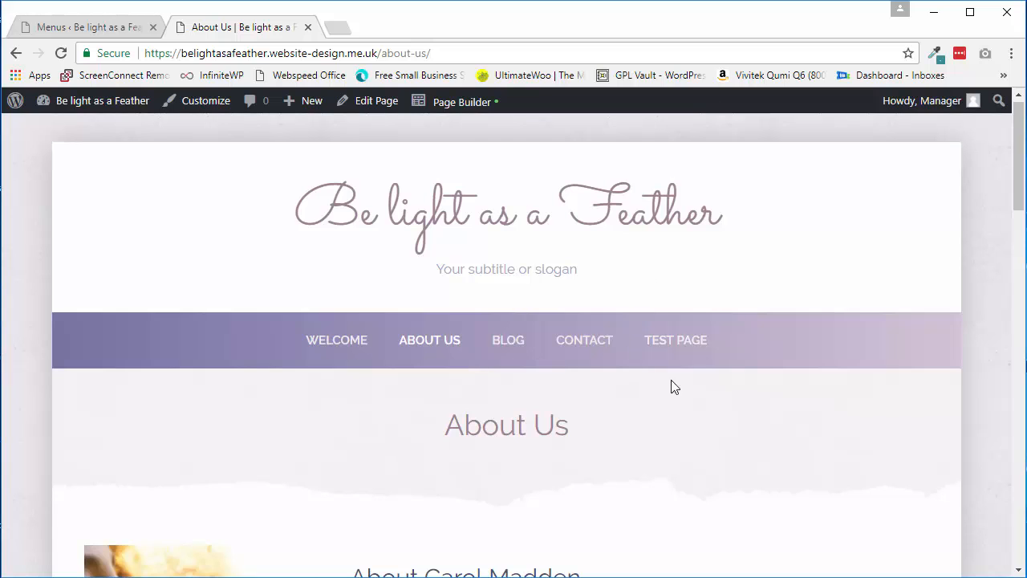
Step: Open the live Test page from the site navigation and look through its text
left_click(691, 345)
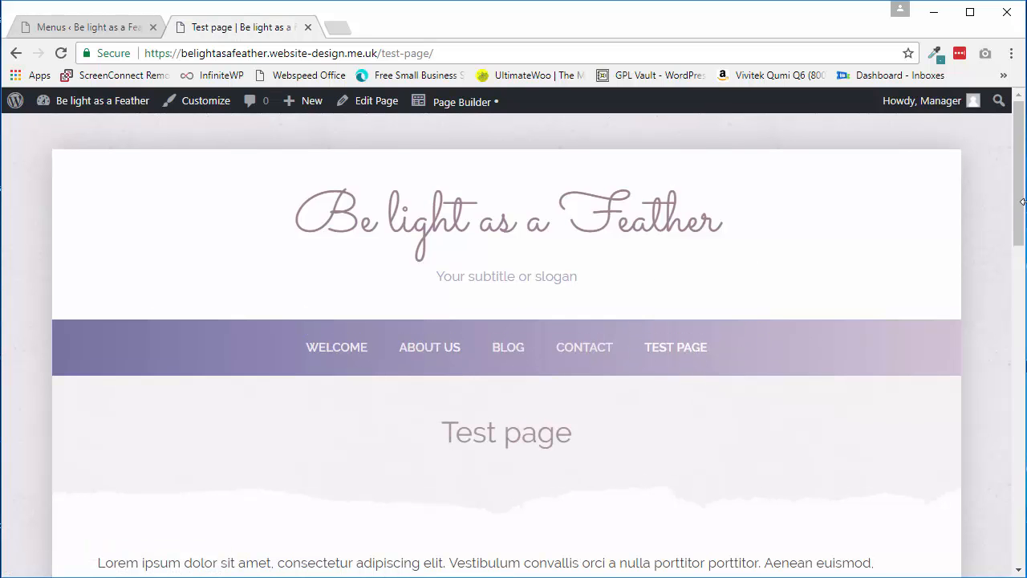
scroll(1021, 181, "down", 6)
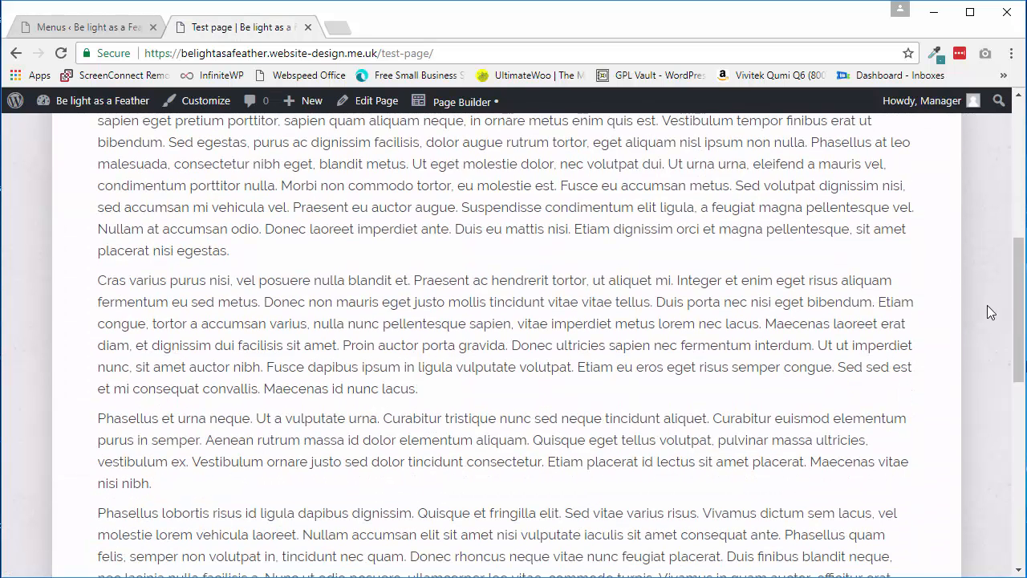
left_click_drag(1022, 275, 975, 135)
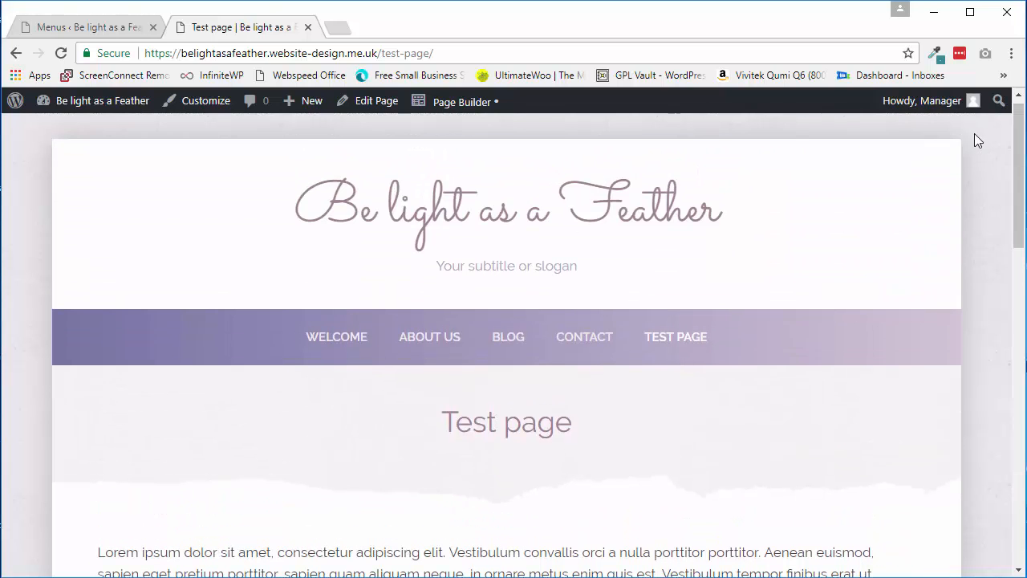
Step: Return to the dashboard, open Test page for editing from the list of all pages, and review its text
left_click(120, 27)
mouse_move(62, 289)
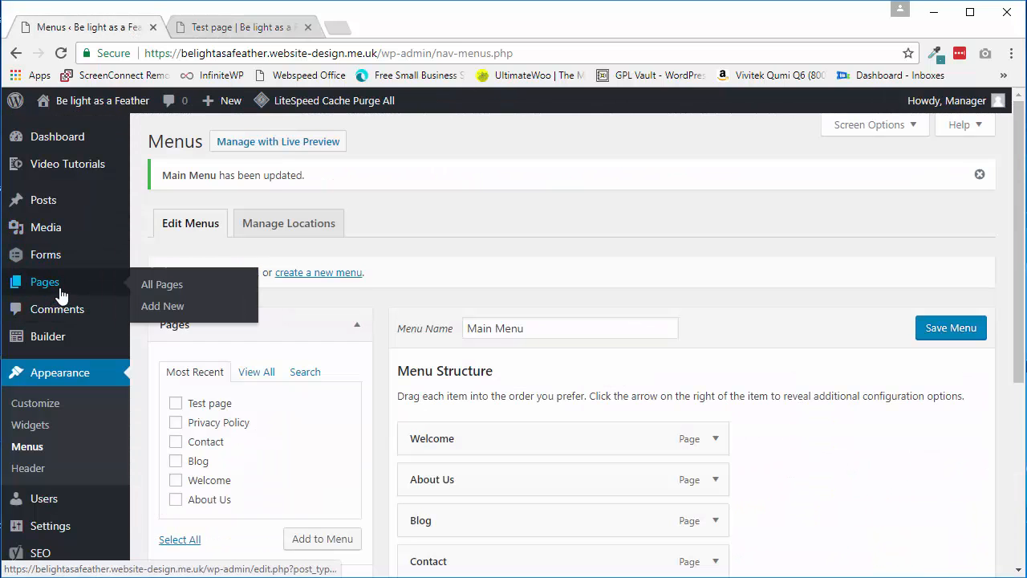
left_click(162, 288)
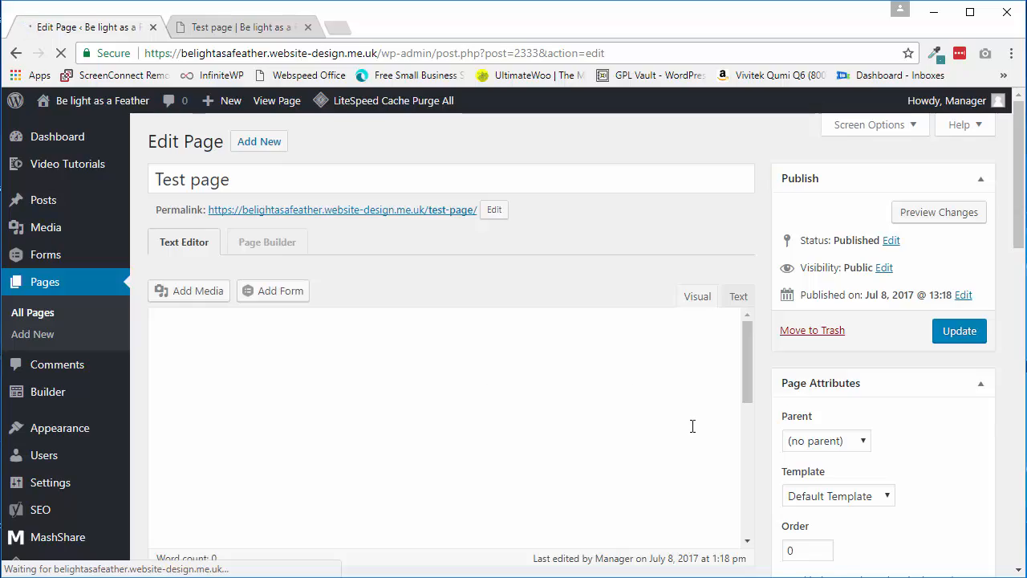
scroll(739, 422, "down", 1)
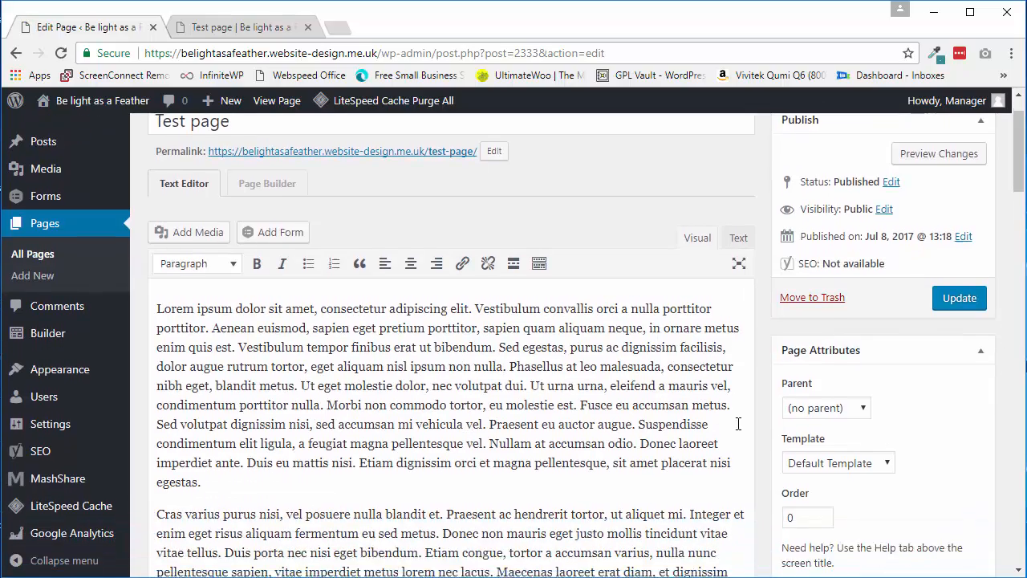
scroll(765, 418, "down", 5)
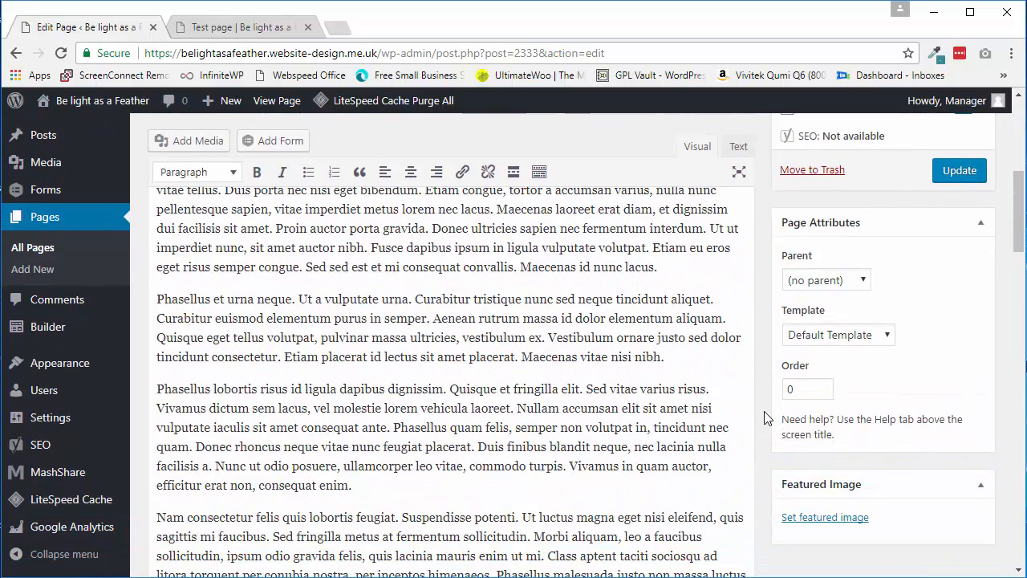
scroll(765, 419, "up", 4)
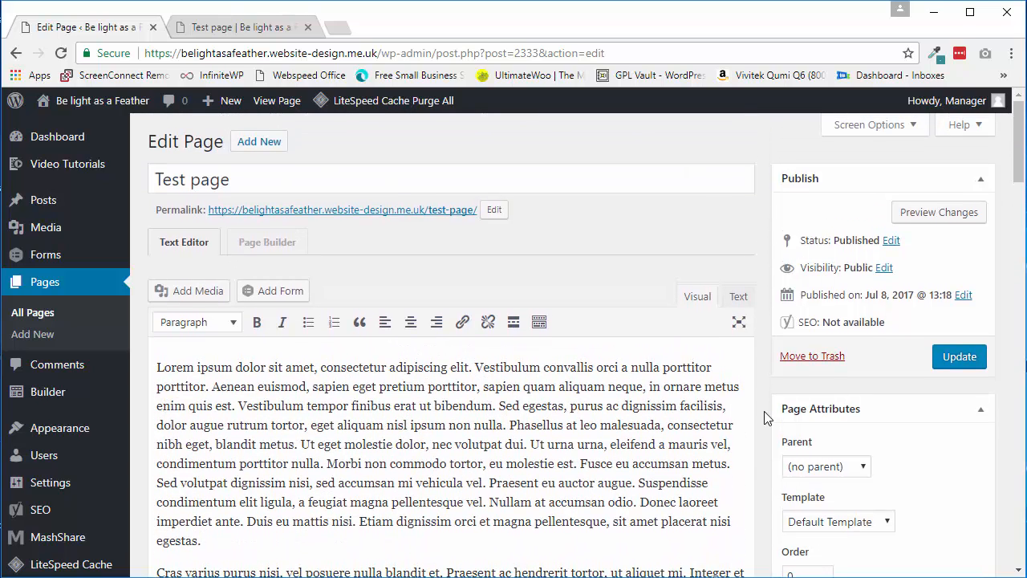
Step: Switch the Test page from Text Editor to Page Builder mode and look over its text block
left_click(271, 250)
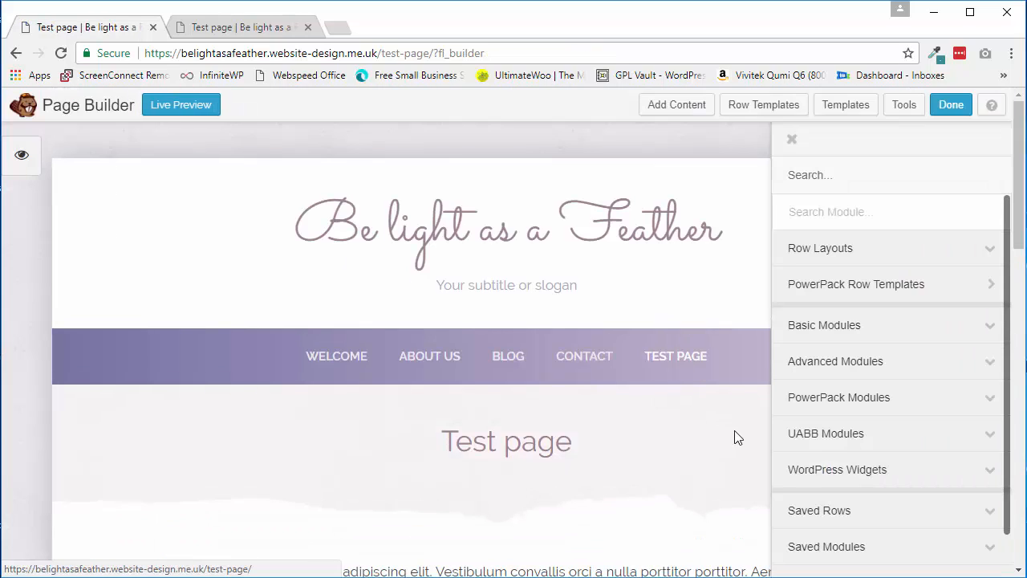
scroll(746, 431, "down", 3)
scroll(746, 434, "down", 3)
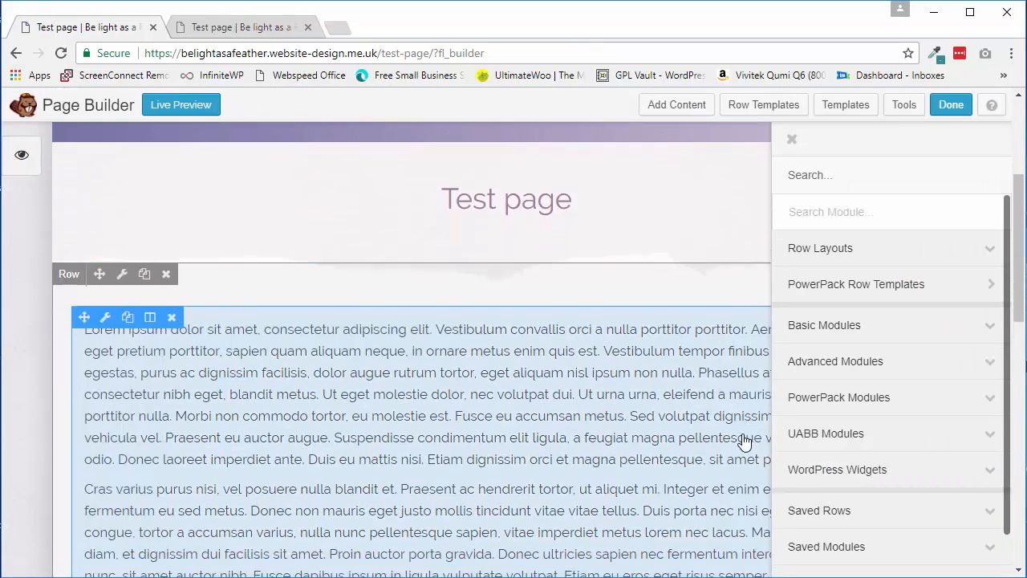
scroll(661, 423, "up", 3)
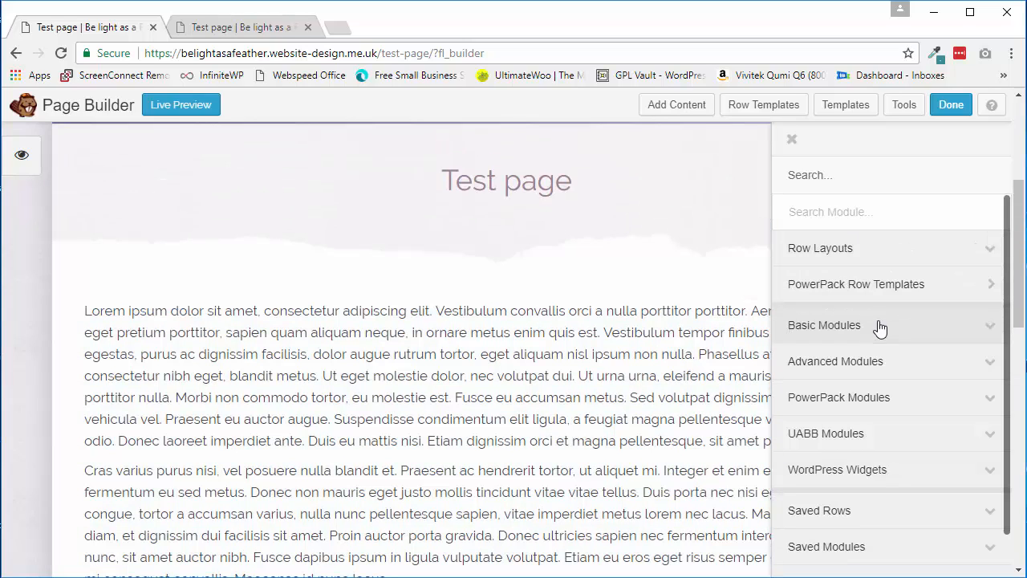
Step: Add a Button from the basic modules beneath the last paragraph of the Test page's text
left_click(823, 326)
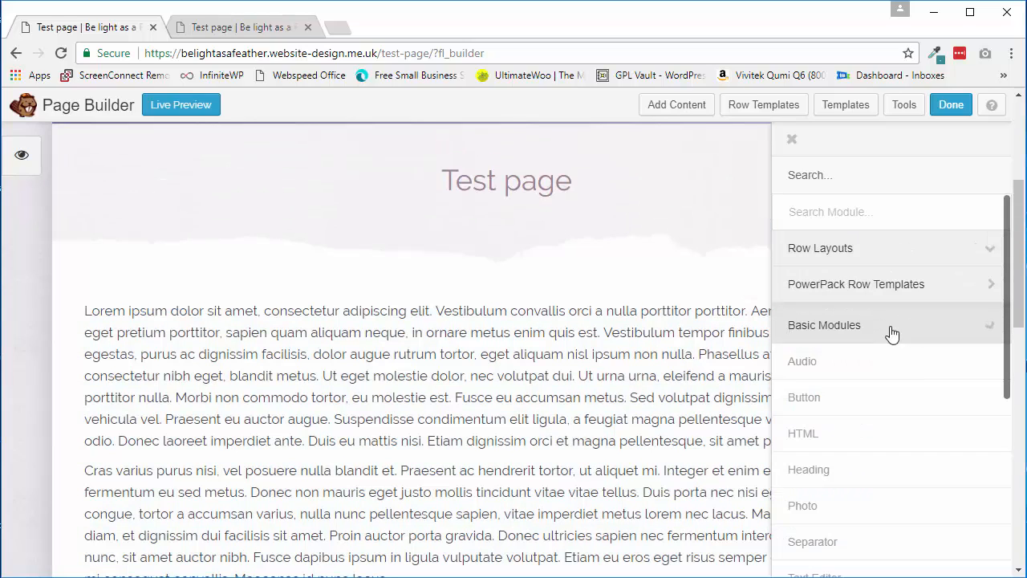
scroll(649, 451, "down", 5)
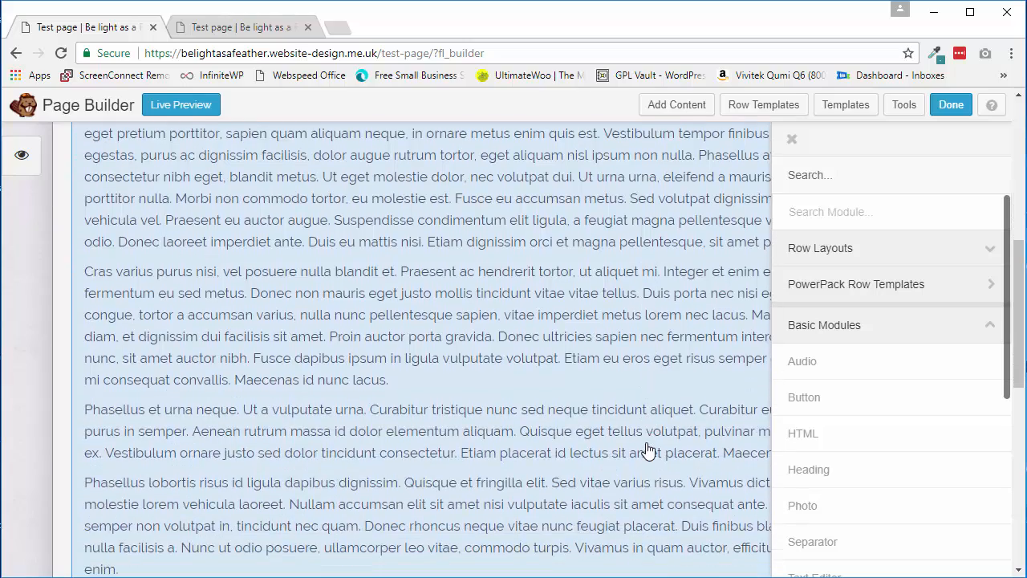
scroll(910, 445, "down", 3)
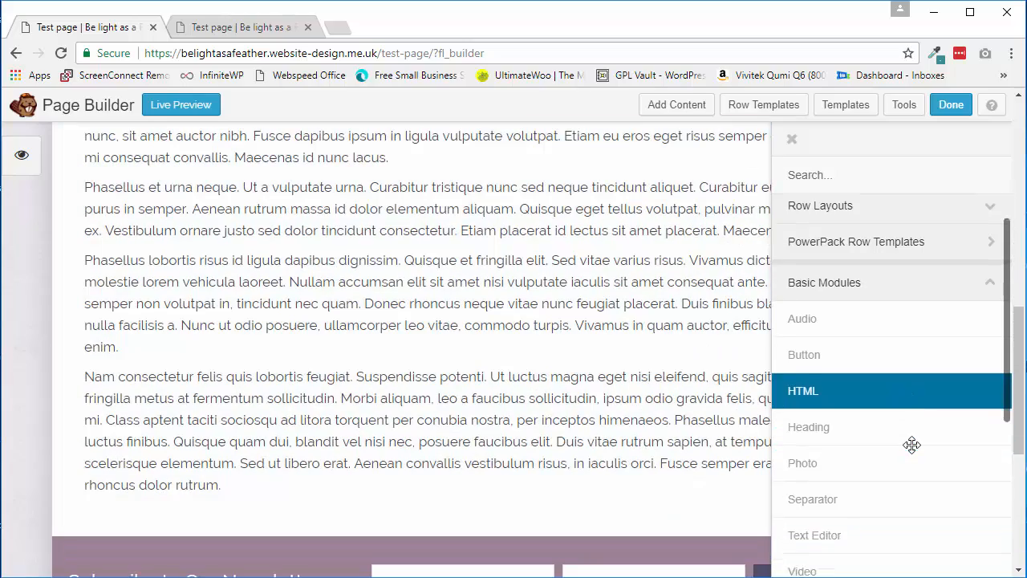
scroll(835, 300, "up", 1)
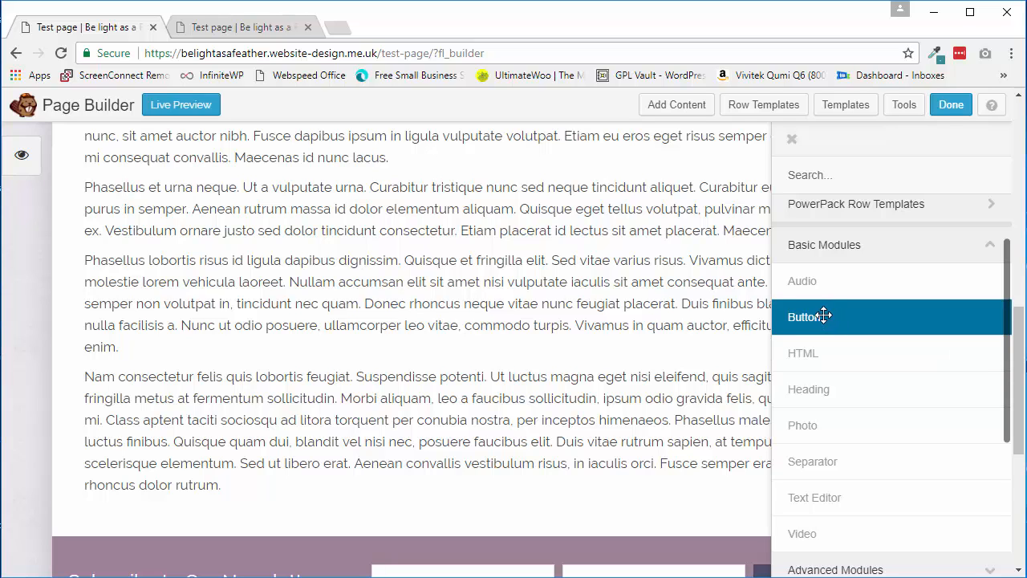
left_click_drag(823, 316, 418, 299)
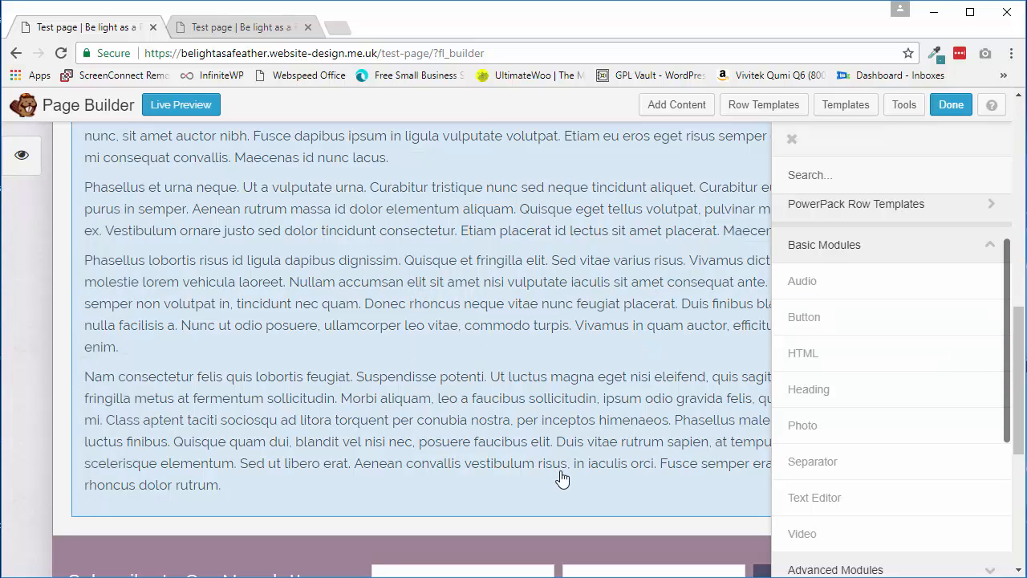
left_click_drag(764, 342, 823, 316)
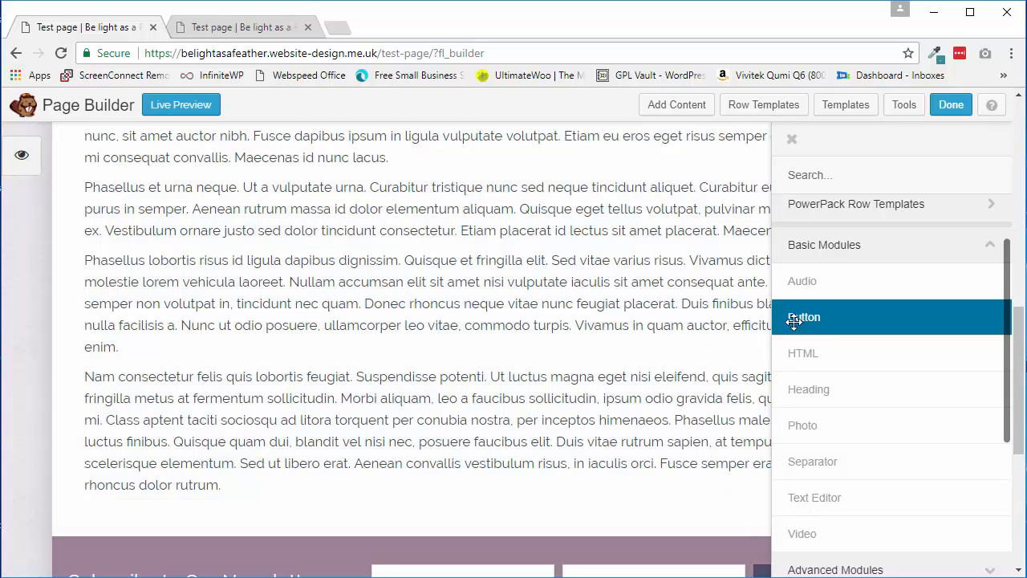
left_click_drag(795, 314, 176, 451)
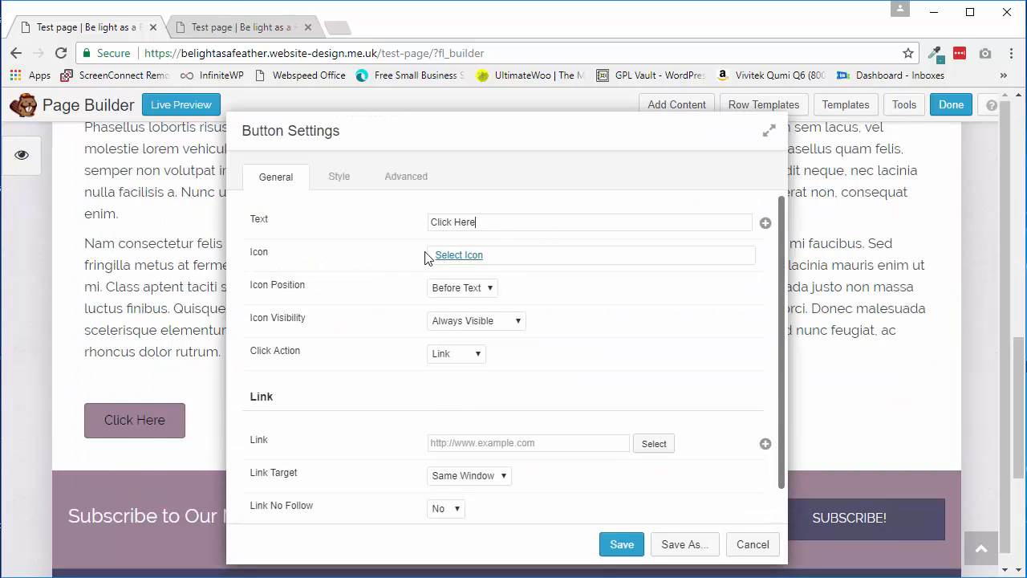
Step: Look through the new button's General and Style settings
scroll(618, 344, "down", 1)
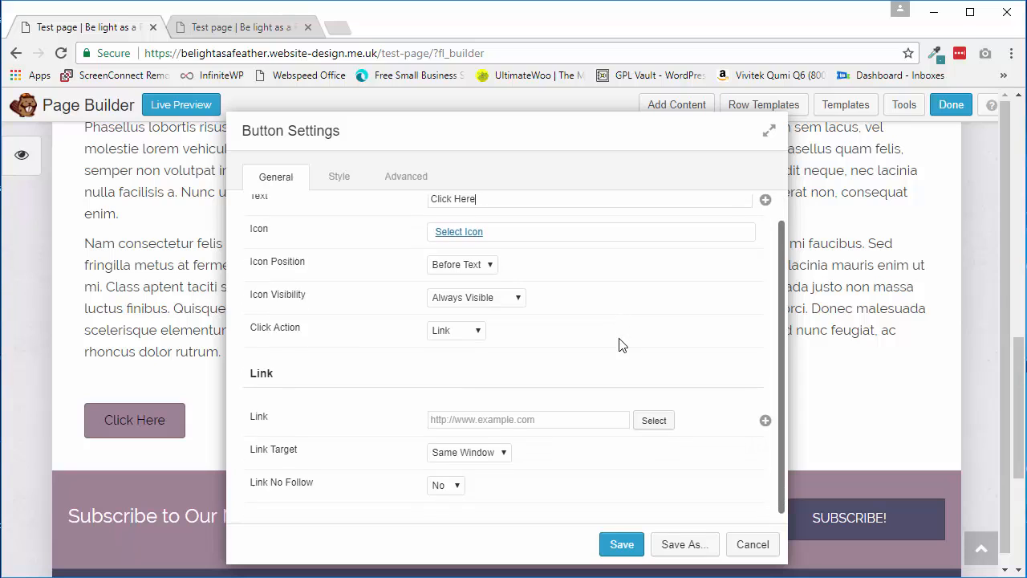
scroll(619, 344, "up", 1)
left_click(339, 179)
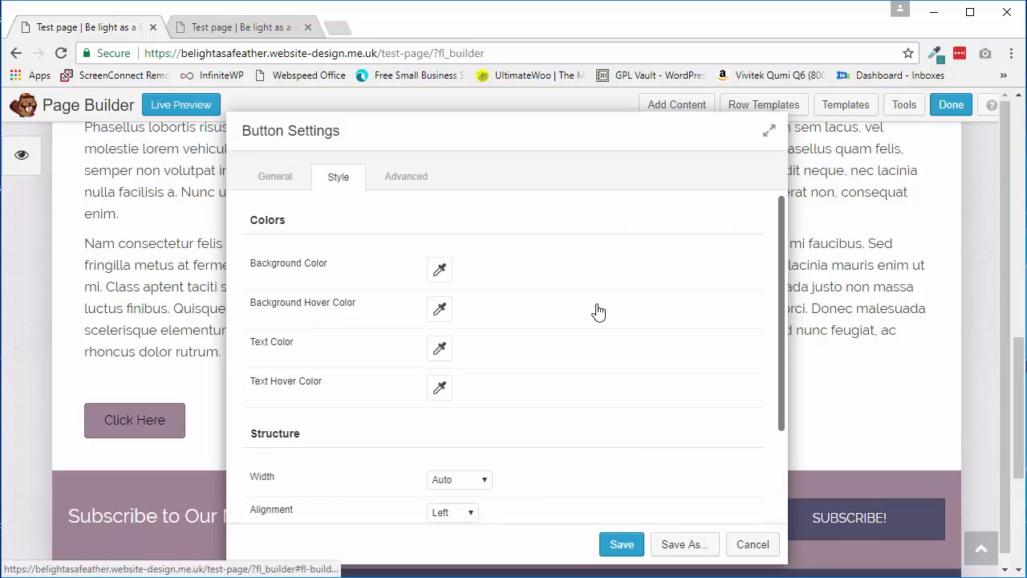
left_click(290, 185)
Step: Link the Click Here button to the About Us page, found by searching for "about", and save the button settings
left_click(619, 544)
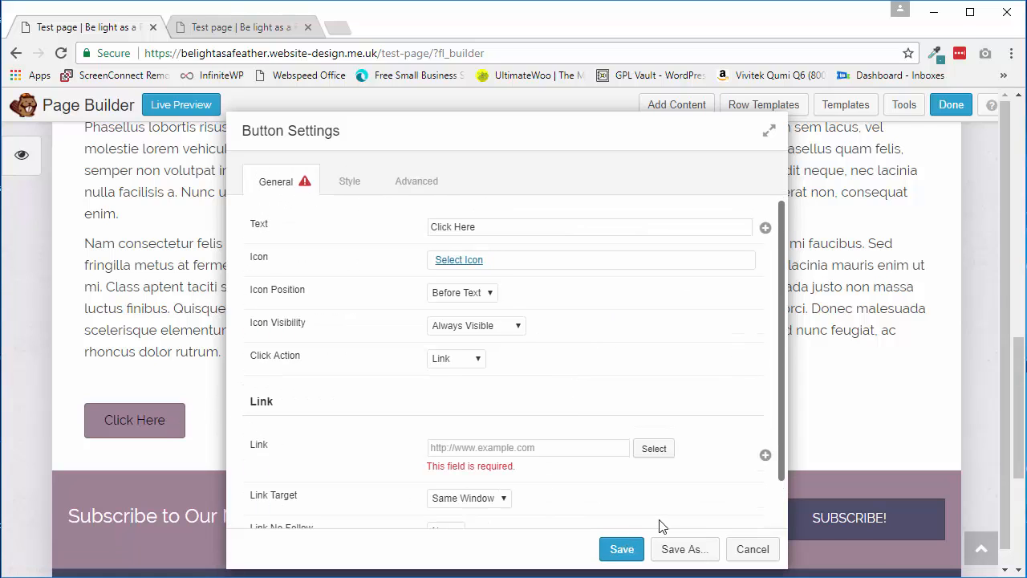
left_click(654, 451)
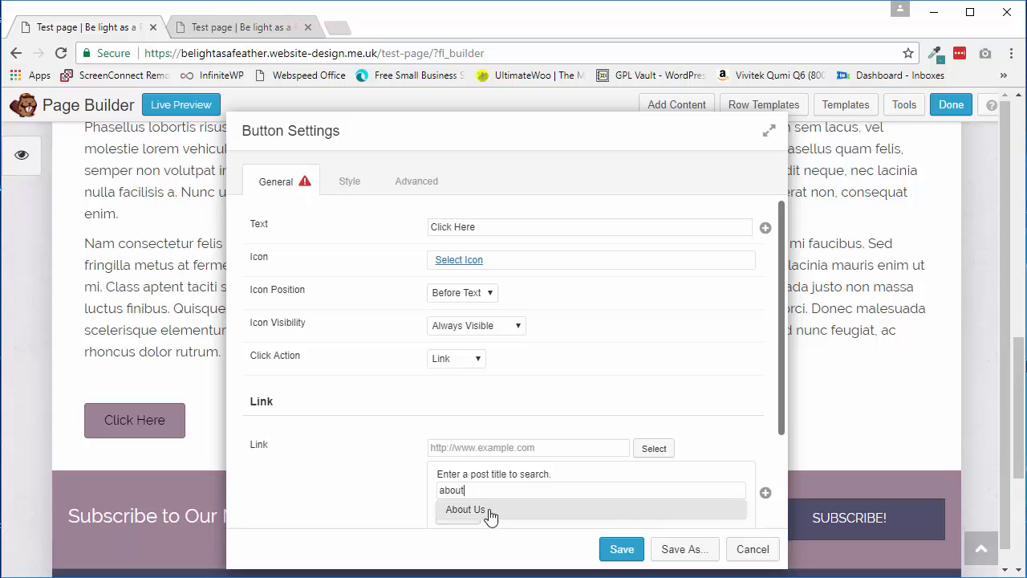
left_click(490, 514)
left_click(620, 549)
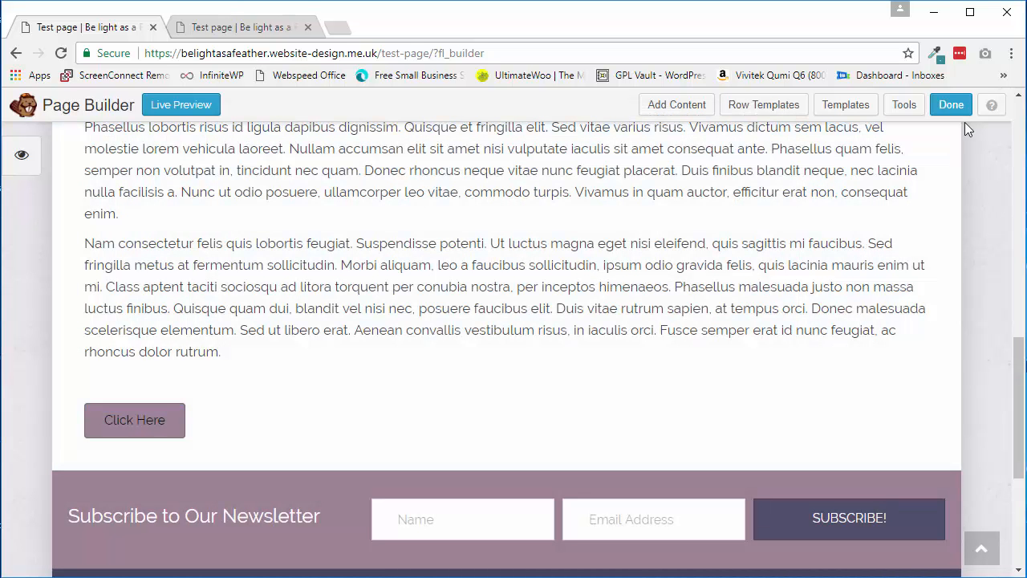
Step: Finish editing in Page Builder, publish the changes, and check the button beneath the text on the live Test page
left_click(953, 108)
left_click(549, 297)
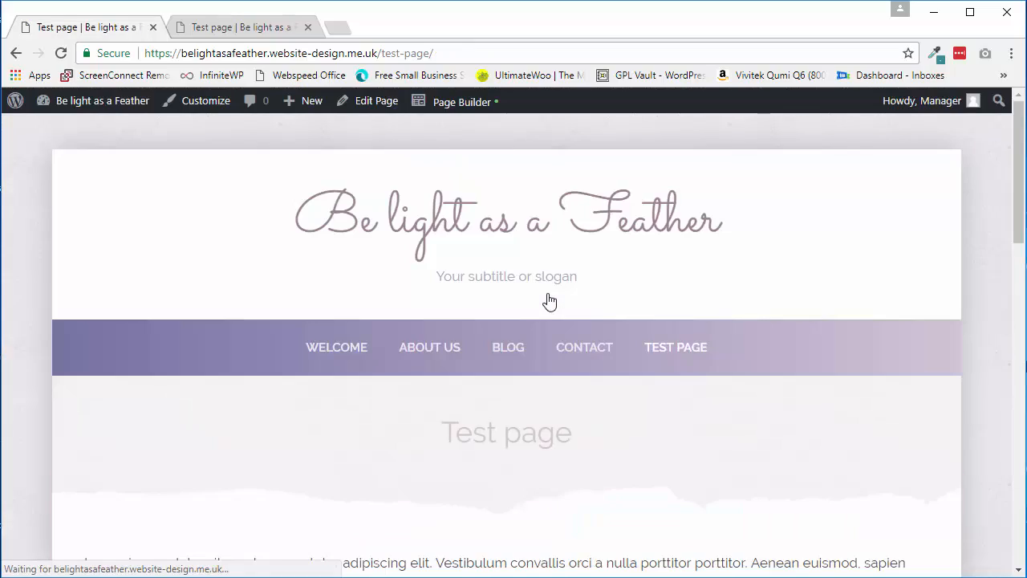
left_click_drag(1018, 168, 973, 370)
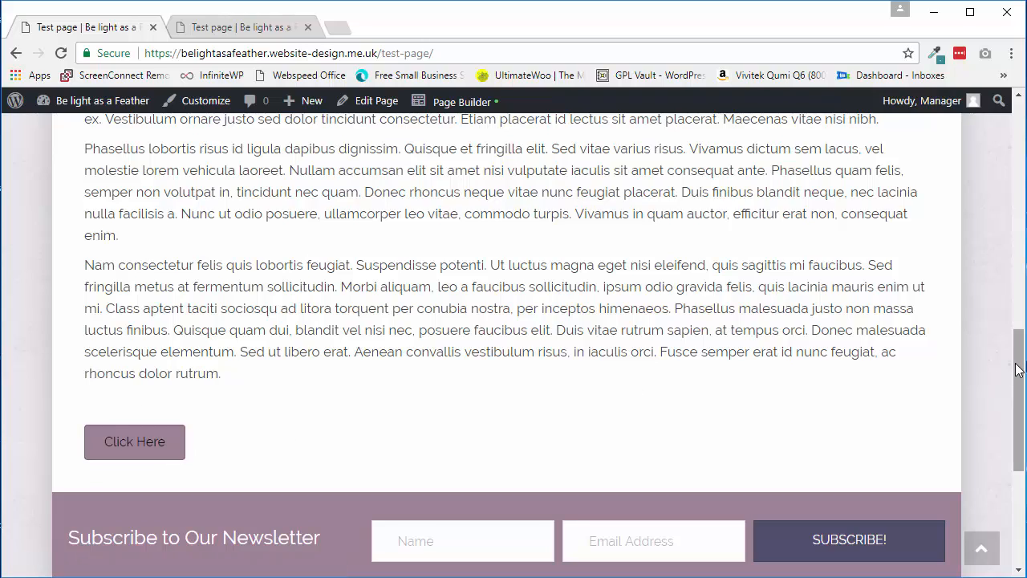
left_click_drag(1019, 345, 1023, 144)
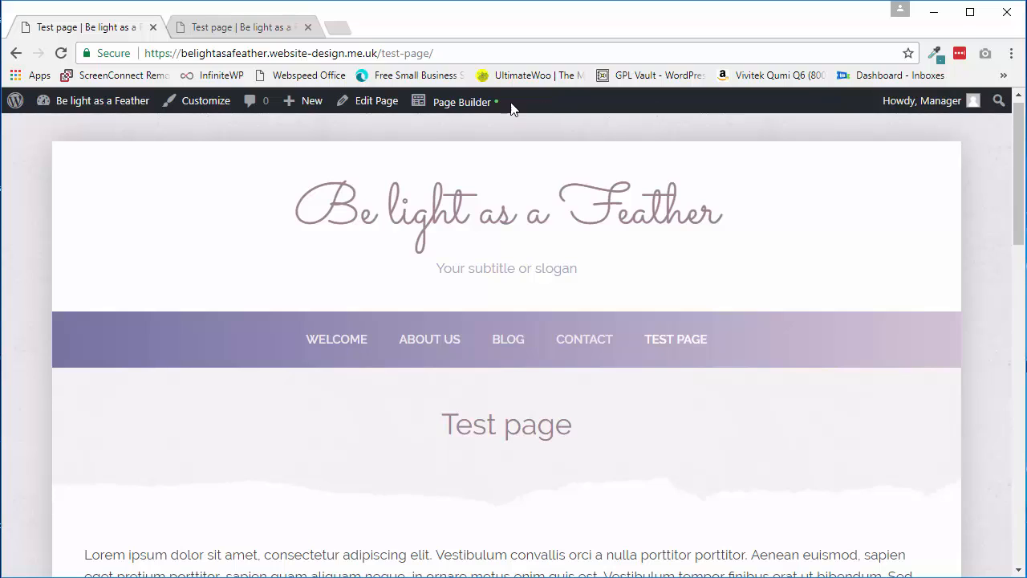
Step: Switch to the other open browser copy of the Test page and review its text layout for comparison with the Page Builder version
mouse_move(505, 103)
mouse_move(129, 103)
left_click(248, 27)
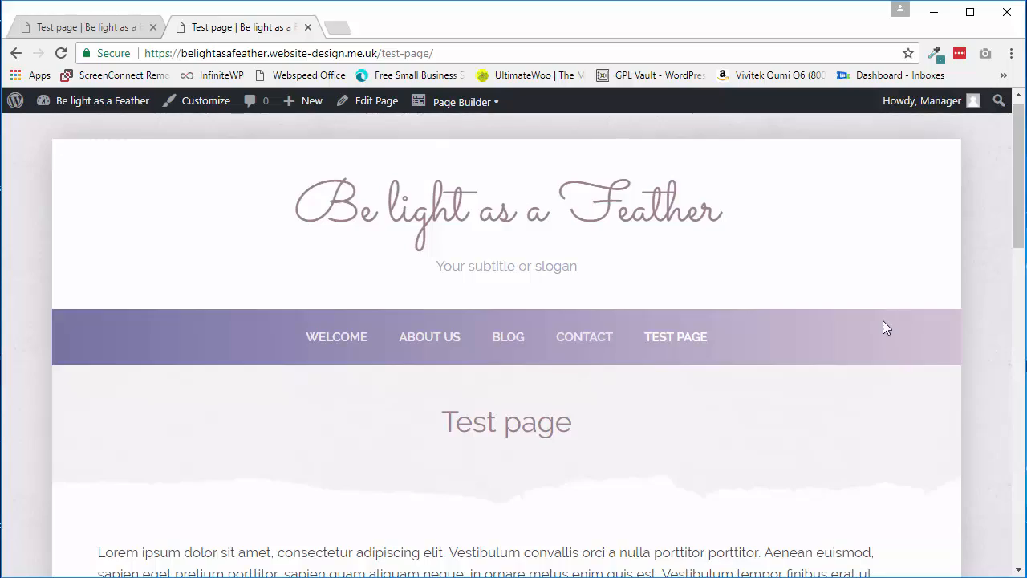
scroll(884, 322, "down", 8)
scroll(885, 323, "down", 4)
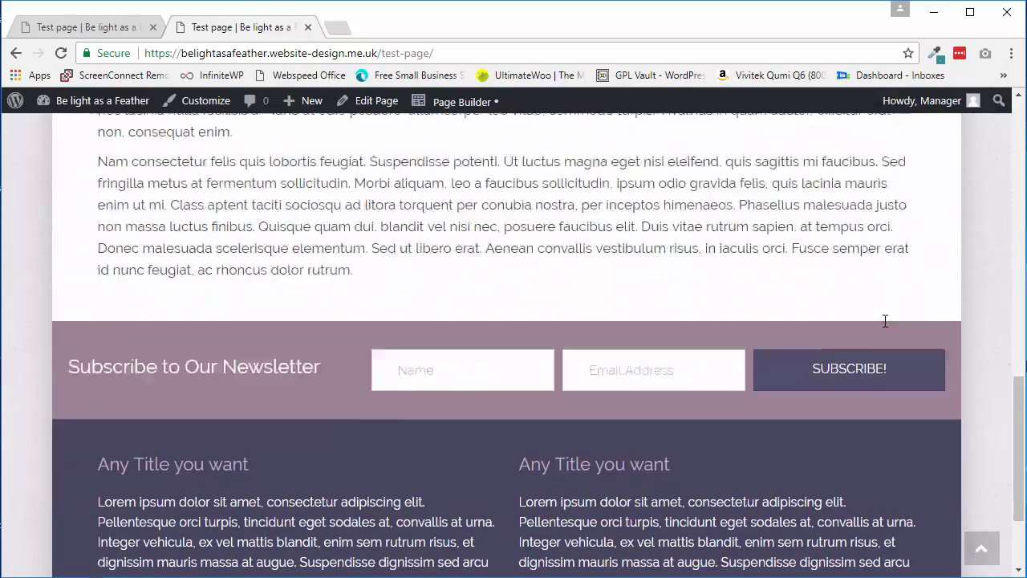
left_click_drag(1020, 404, 1008, 124)
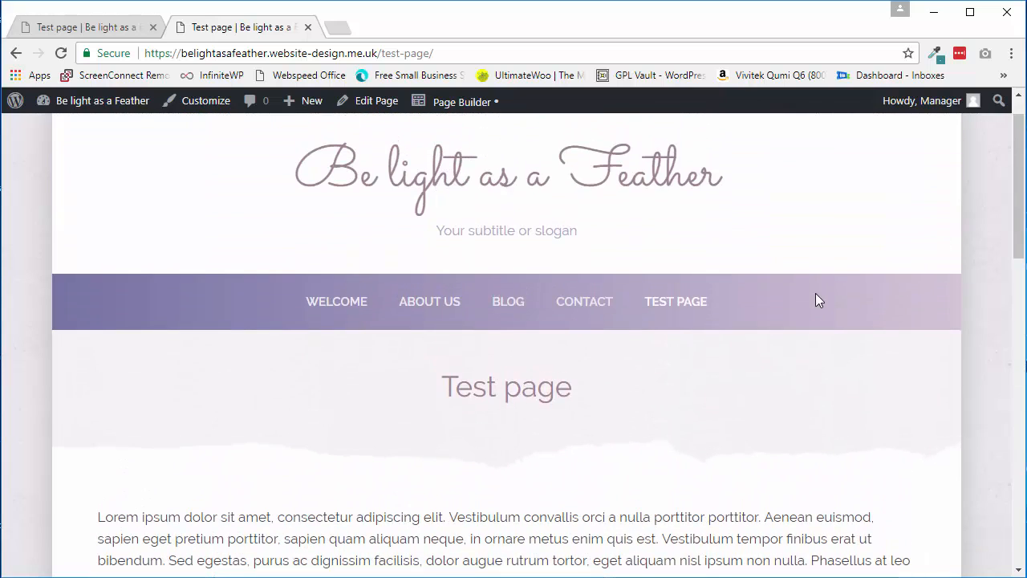